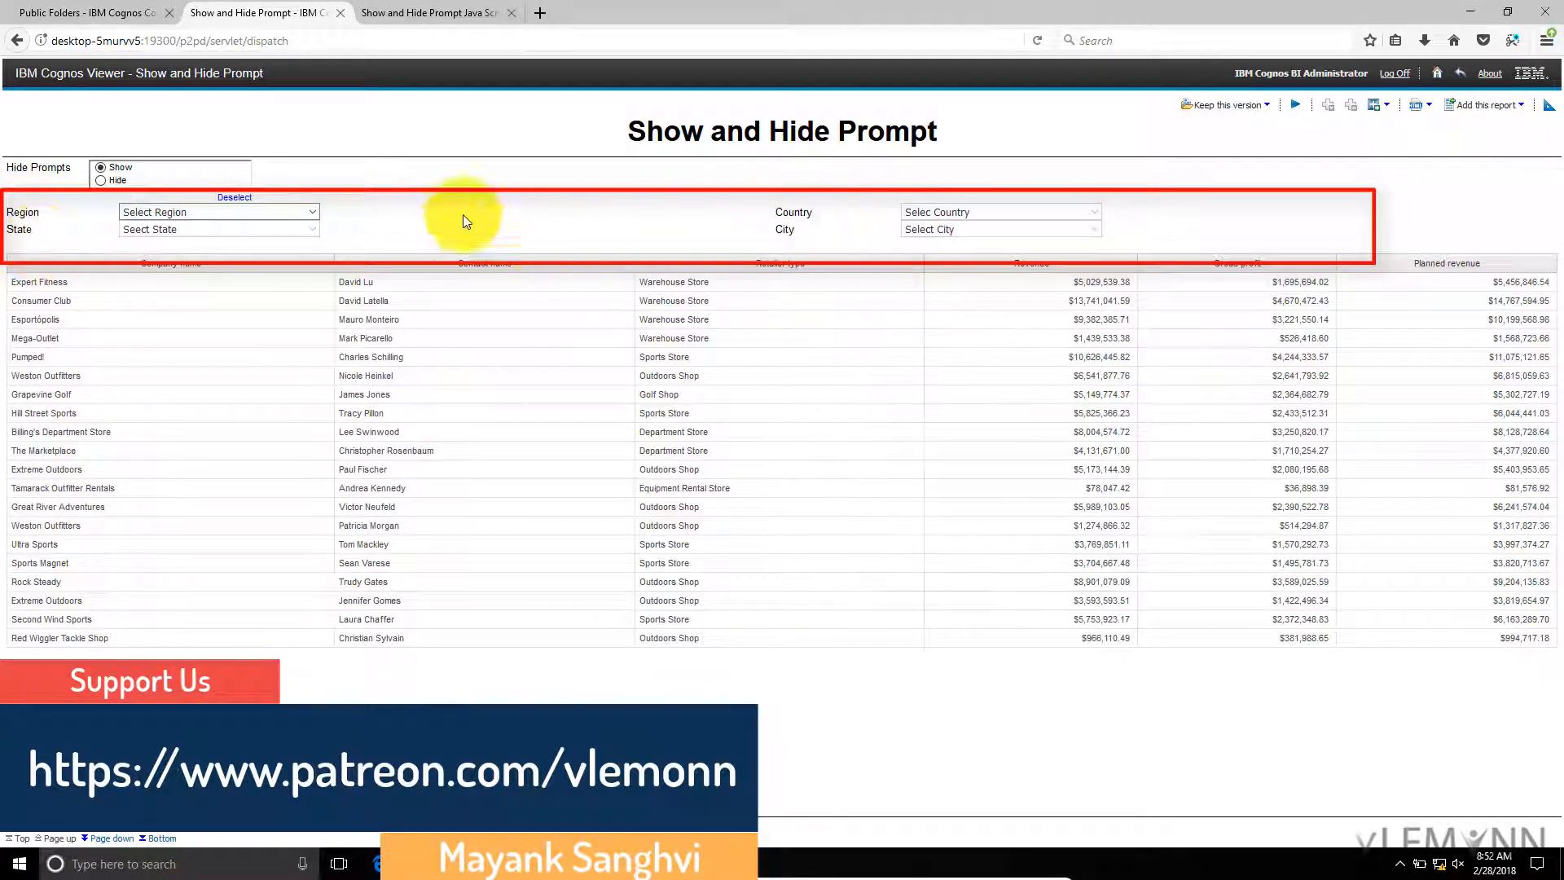
Switch the prompts between Hide and Show in the Show and Hide Prompt report, and hide them in its Java Script version
click(101, 180)
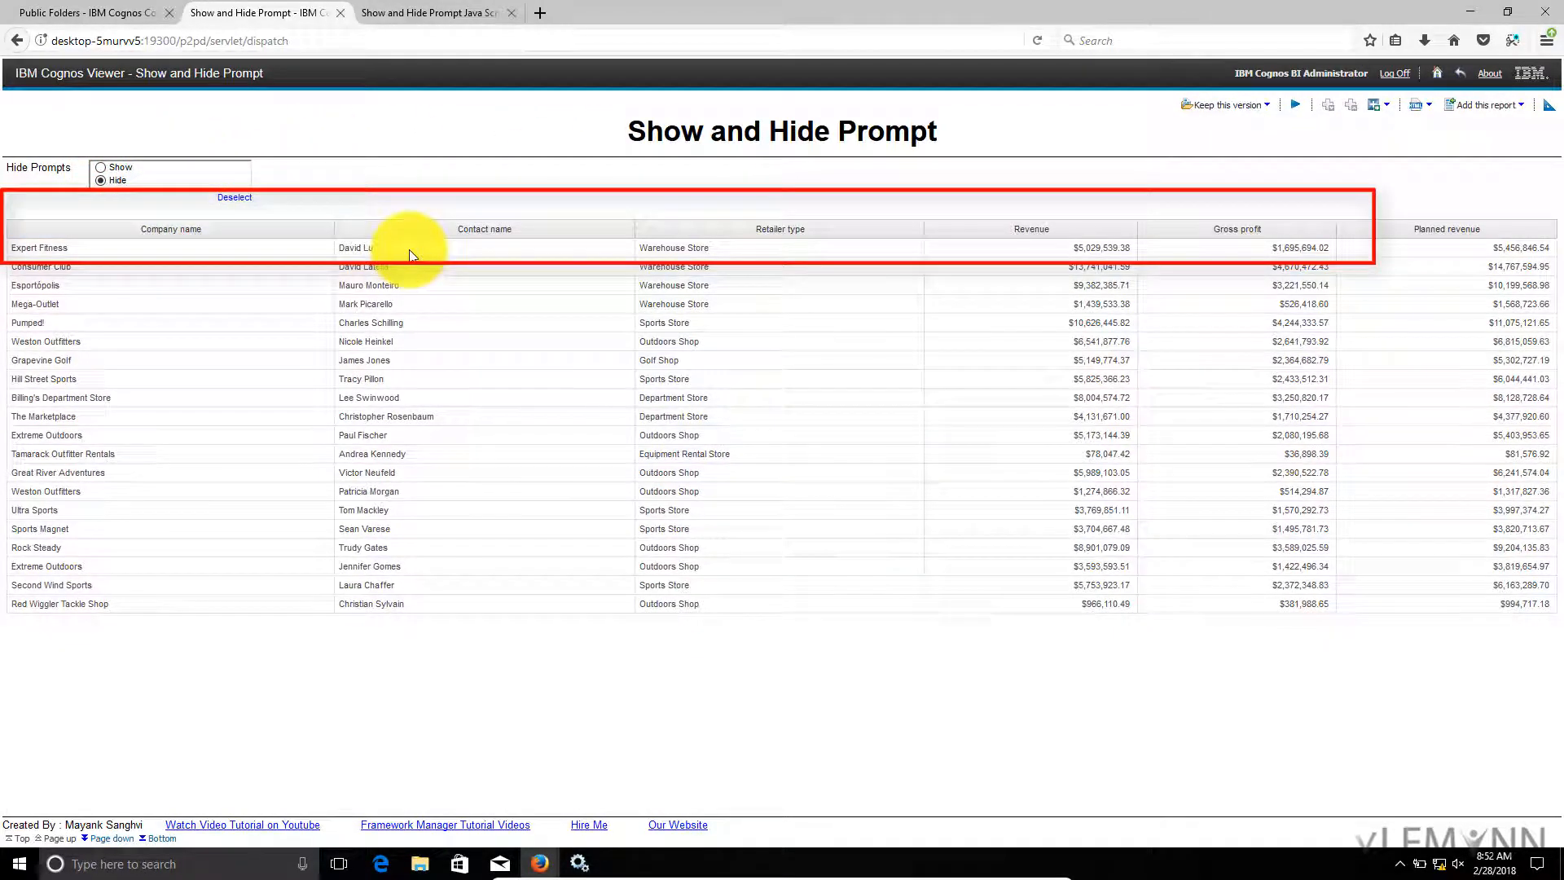
click(101, 169)
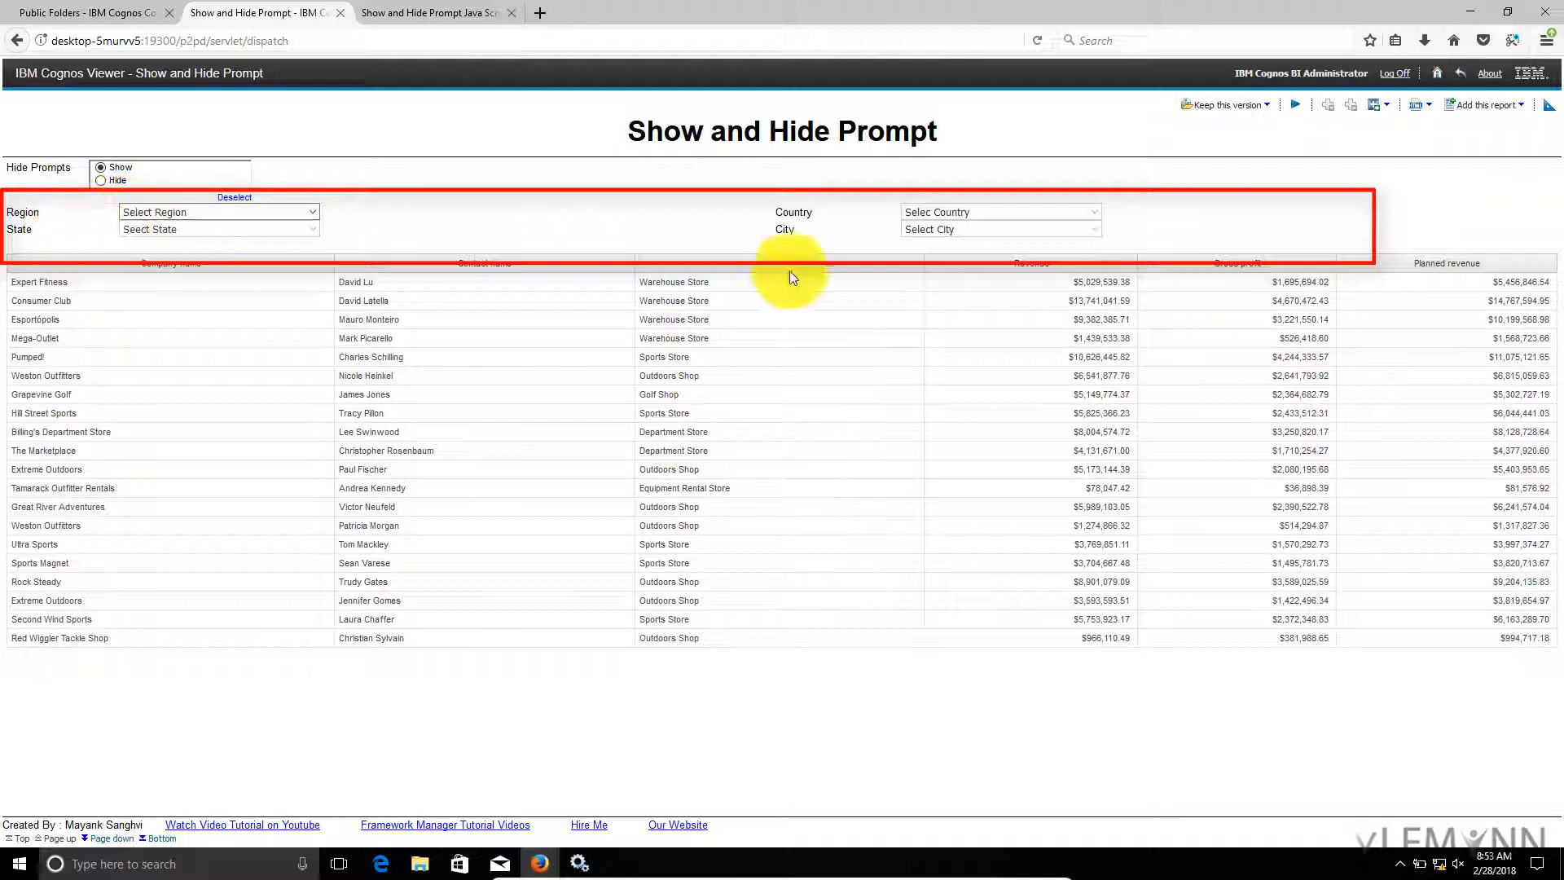
click(100, 180)
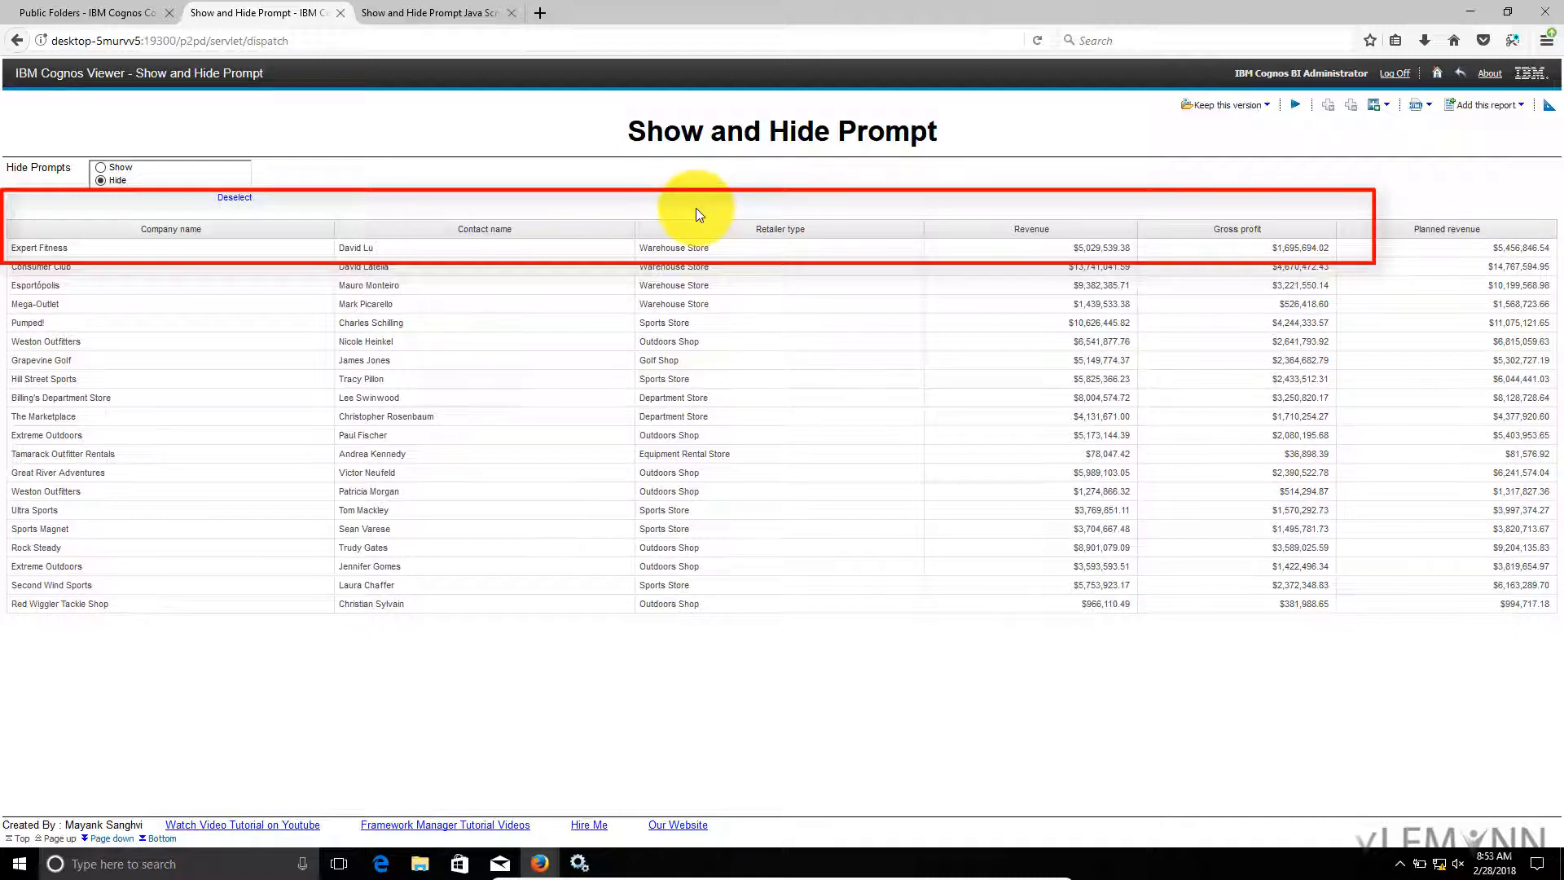
click(432, 15)
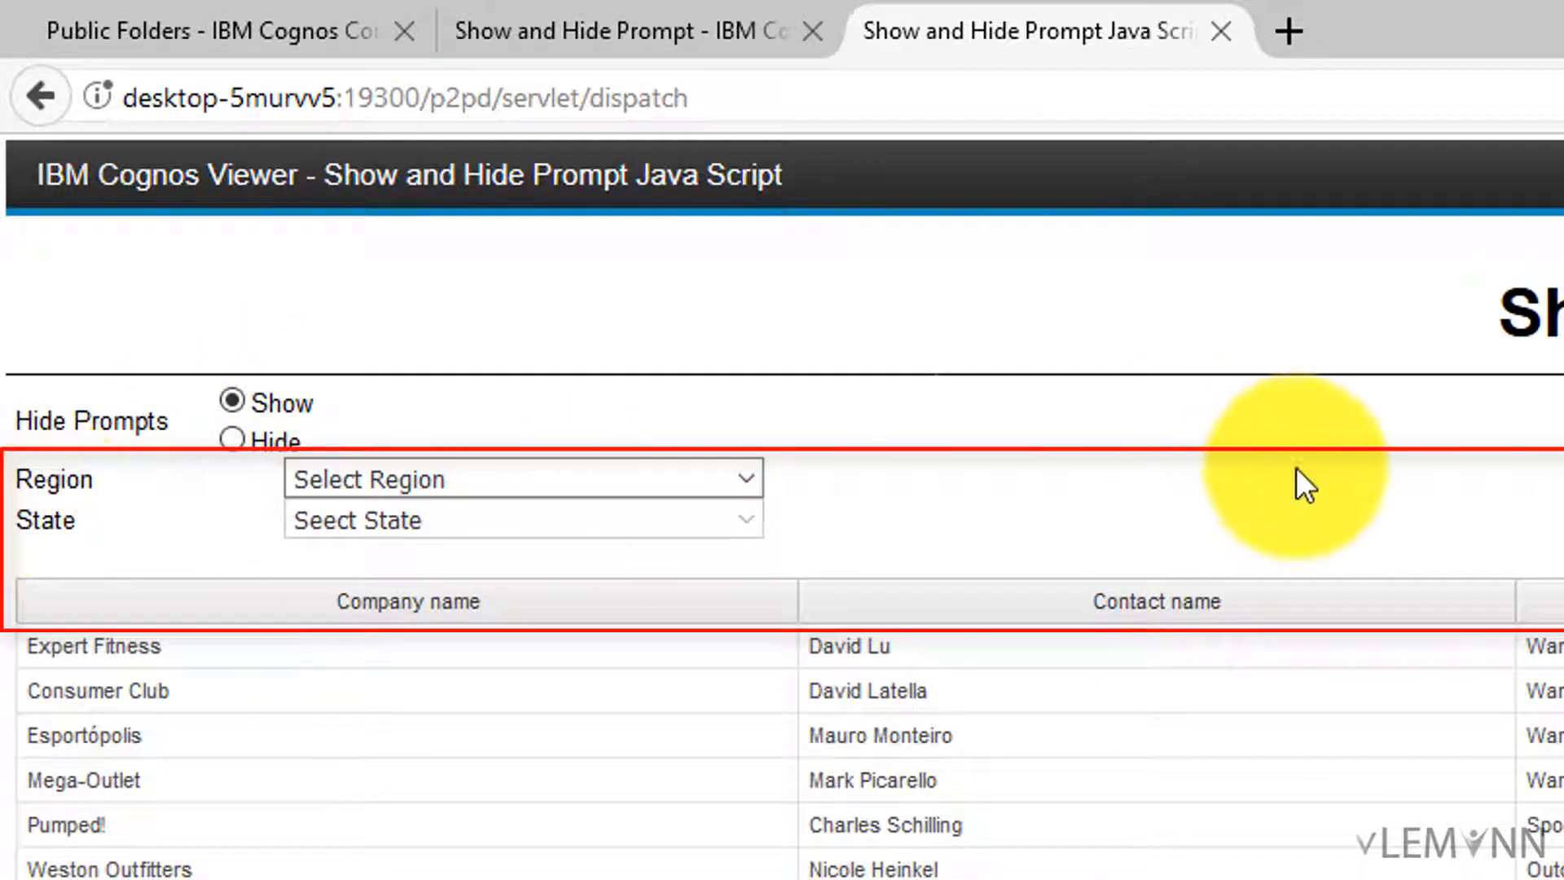
click(232, 441)
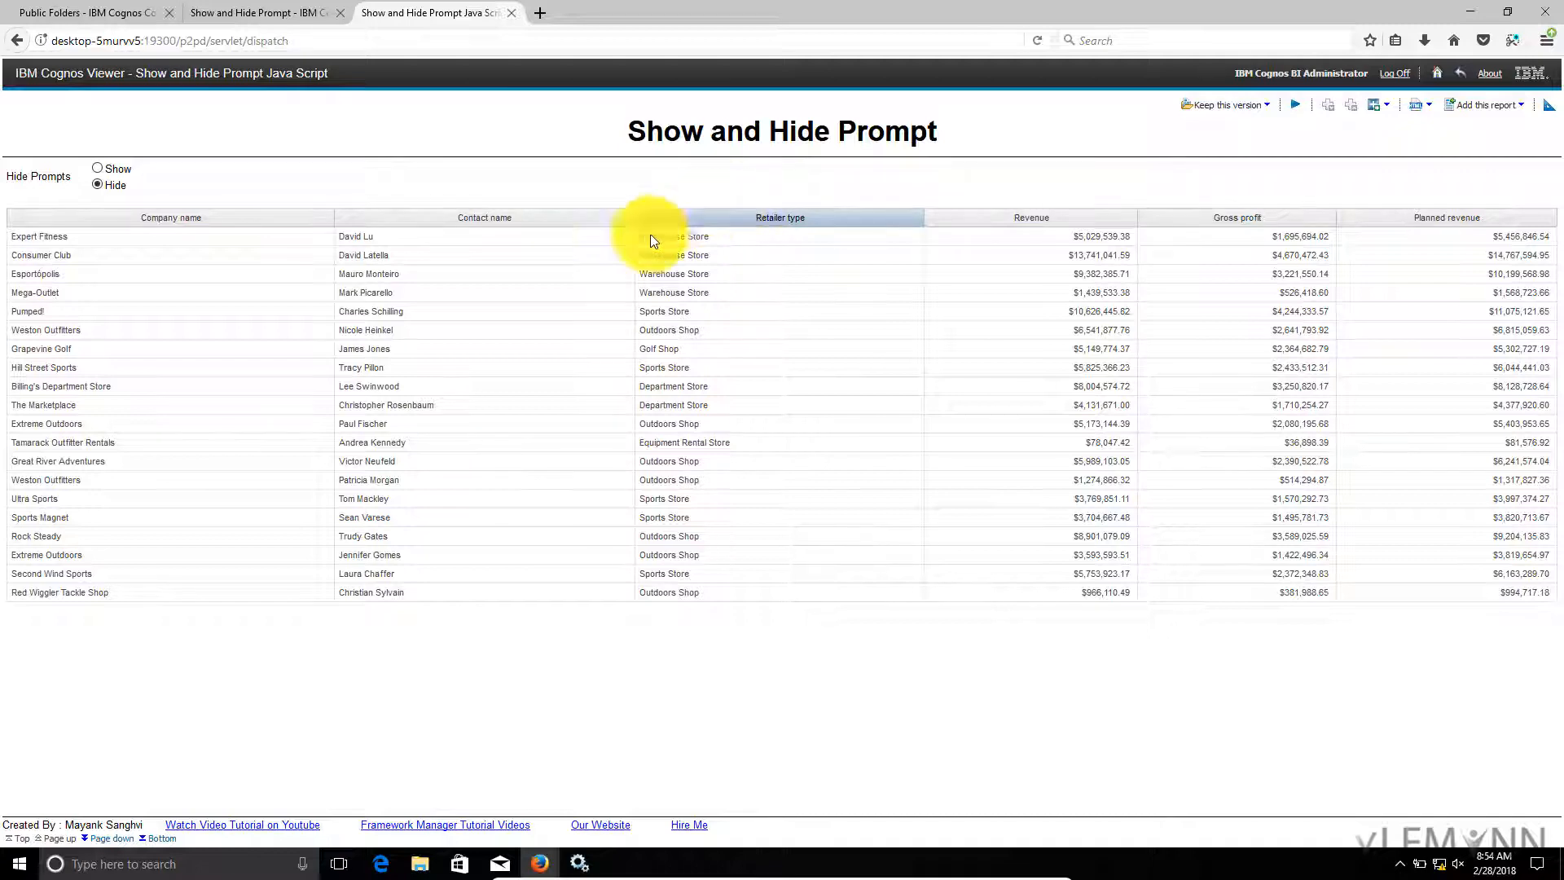
Open the Cascading Prompt report from the GO Sales (query) folder for editing in Report Studio
click(63, 15)
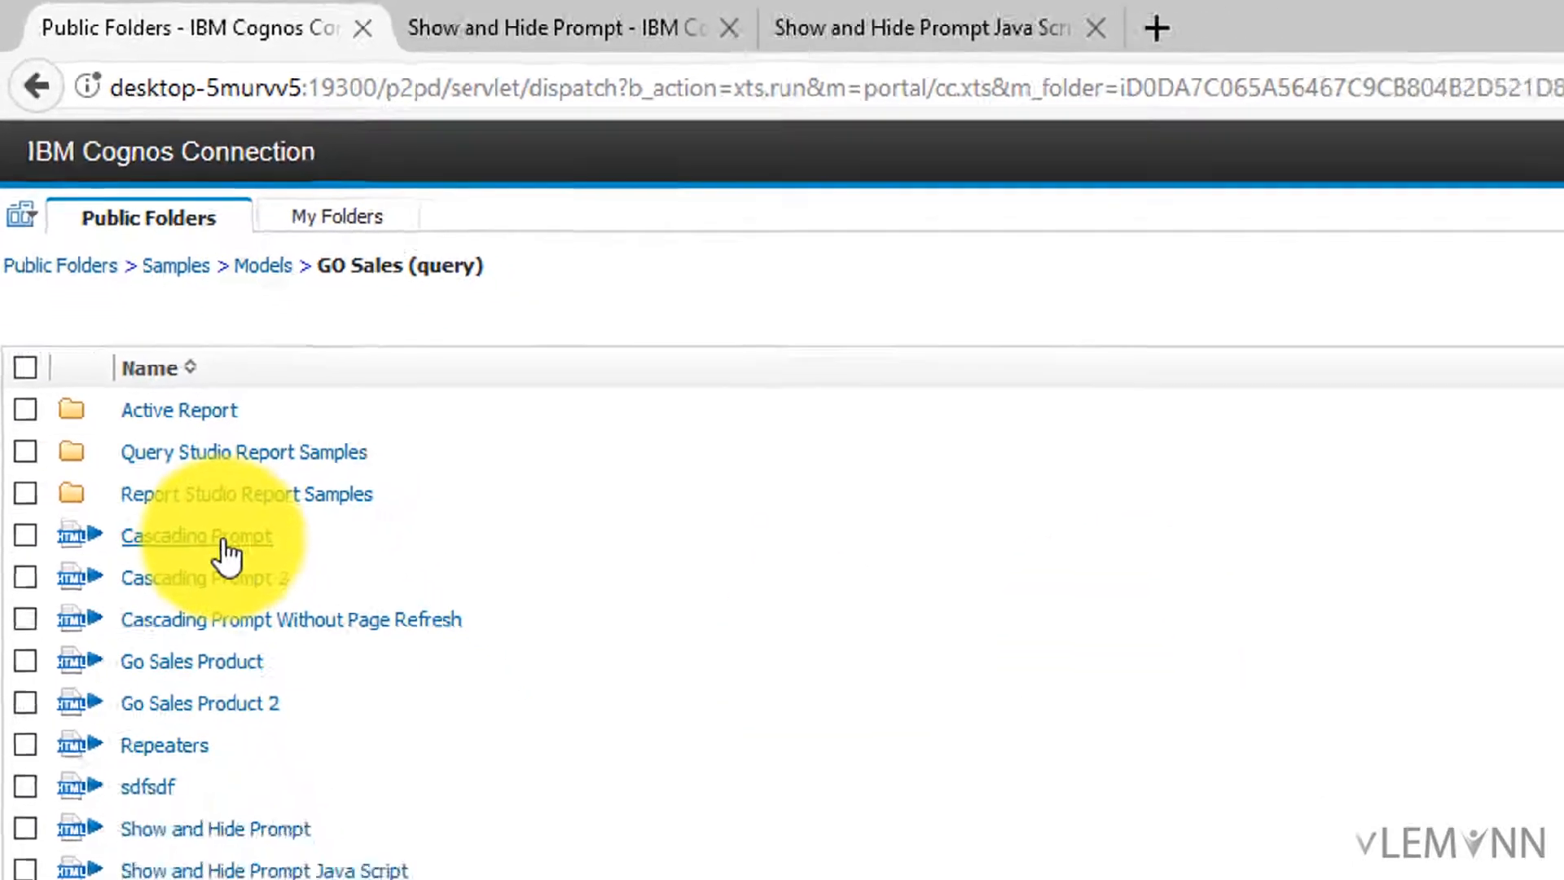
click(1541, 264)
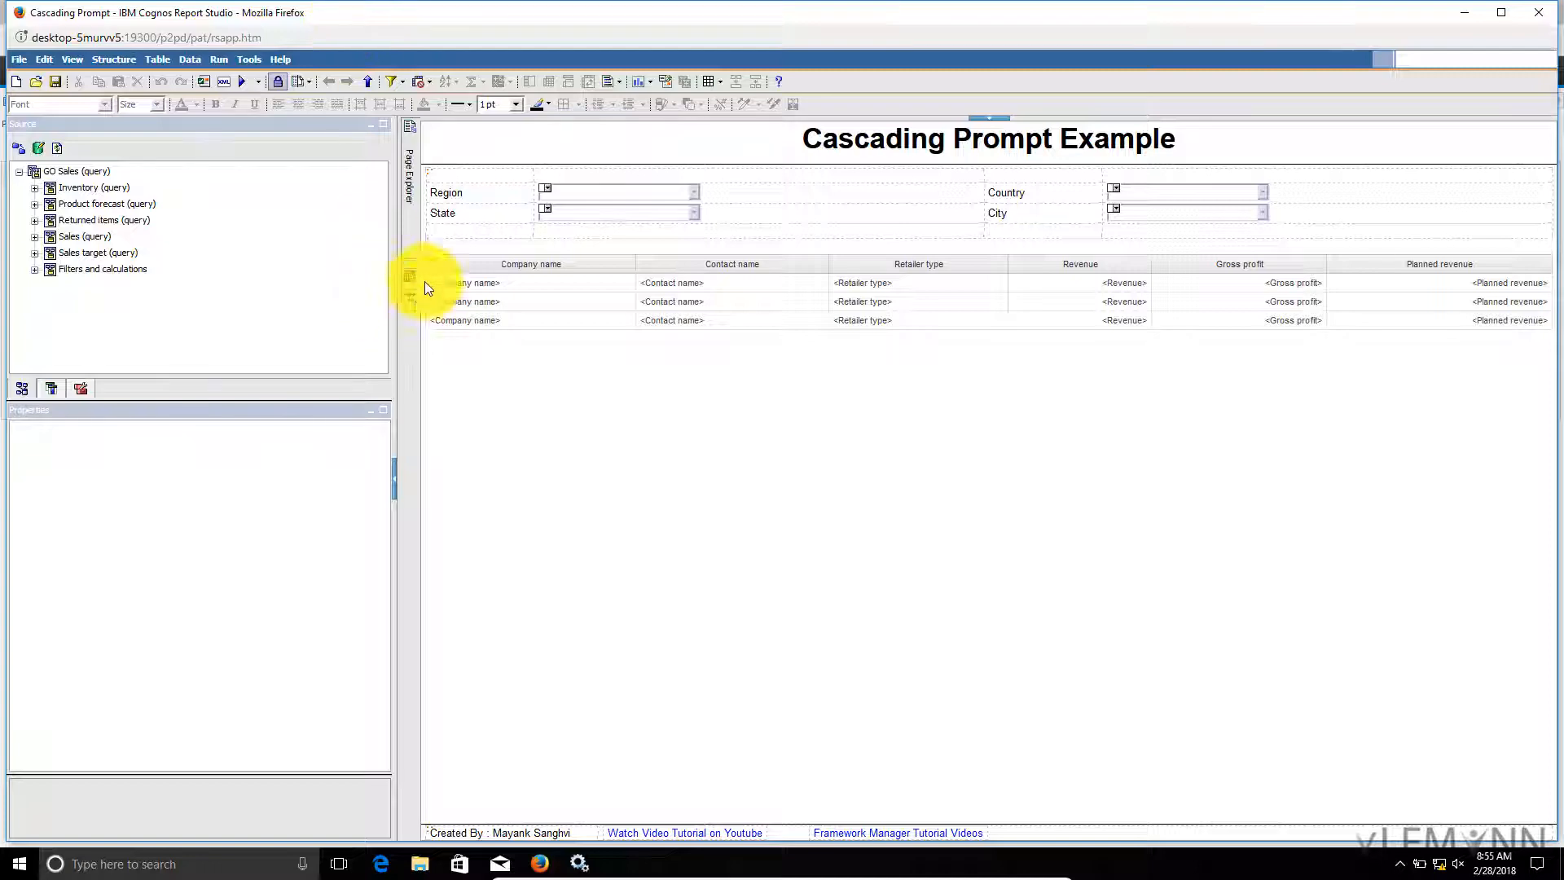
Run the report, test the cascading prompts with Americas, Brazil, MG and Belo Horizonte, and close the output
click(243, 82)
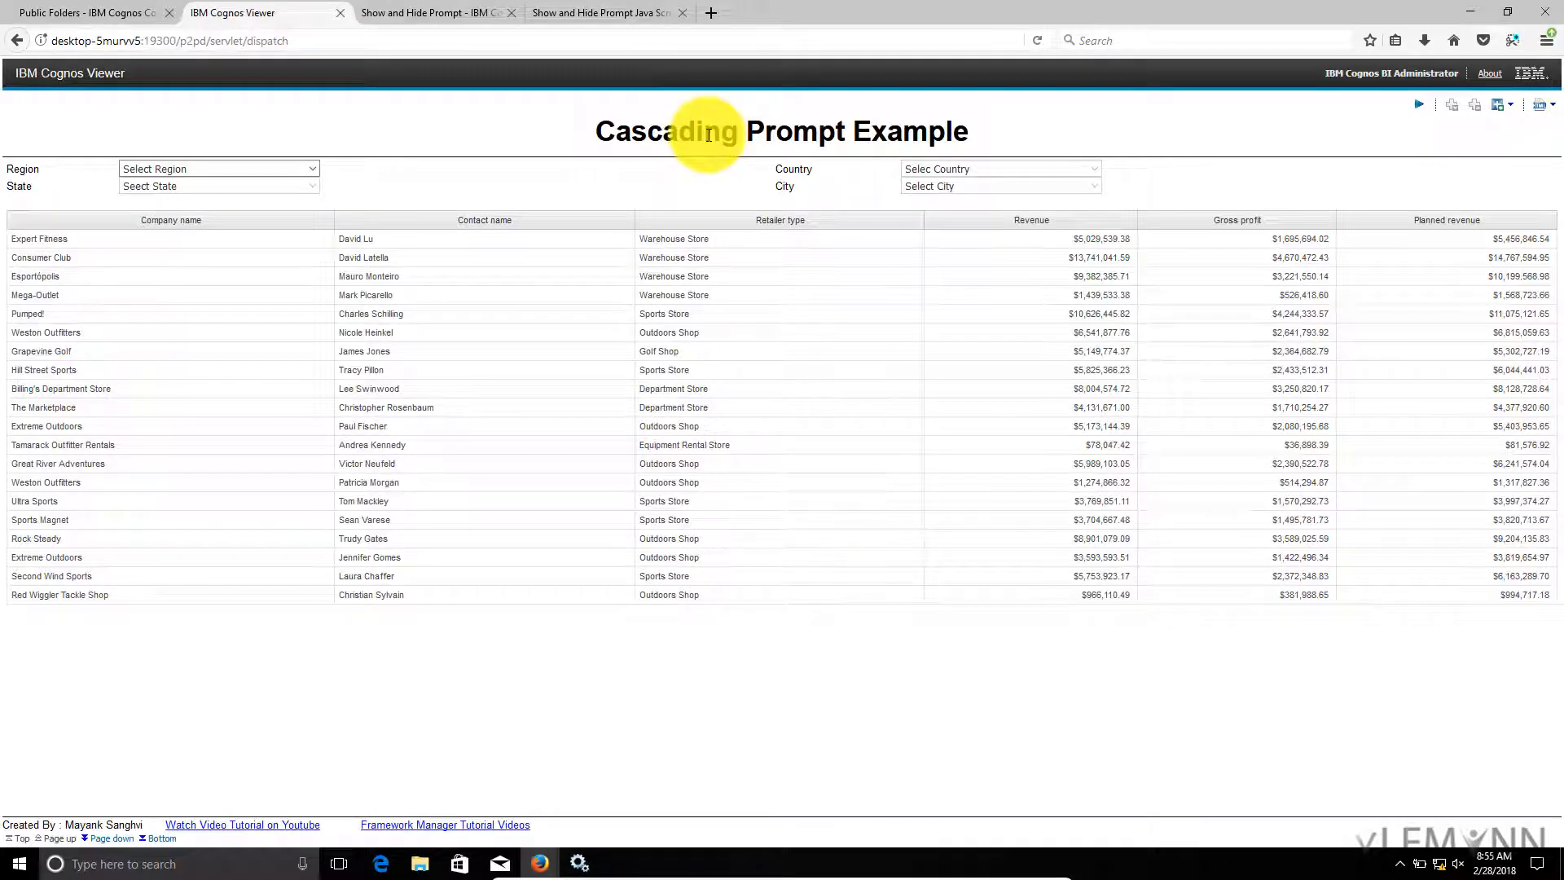
click(224, 170)
click(300, 219)
click(1003, 168)
click(929, 218)
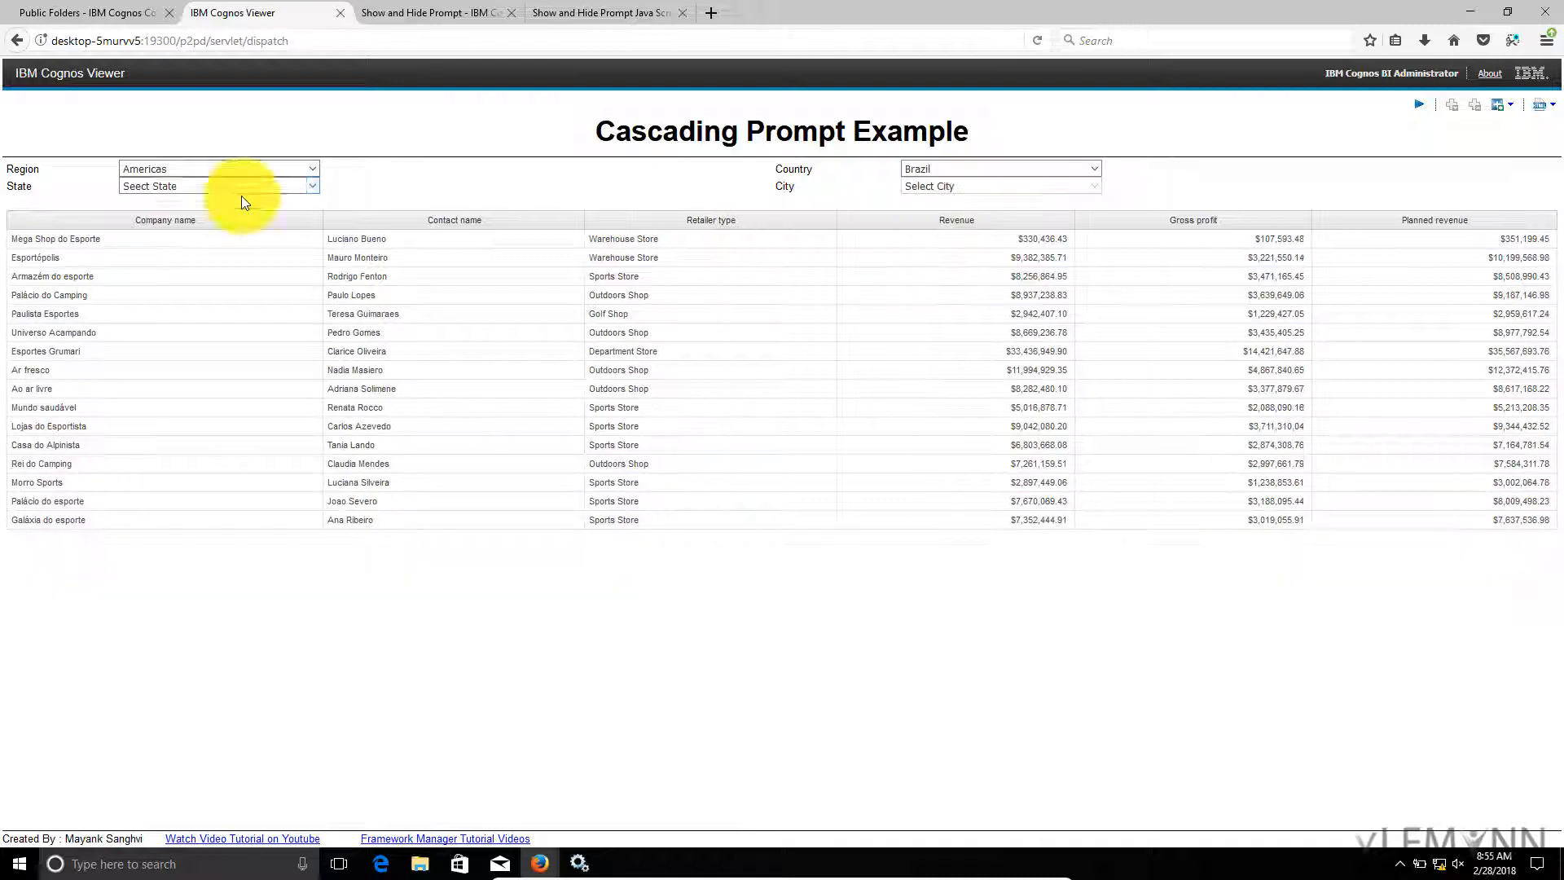
click(207, 186)
click(147, 251)
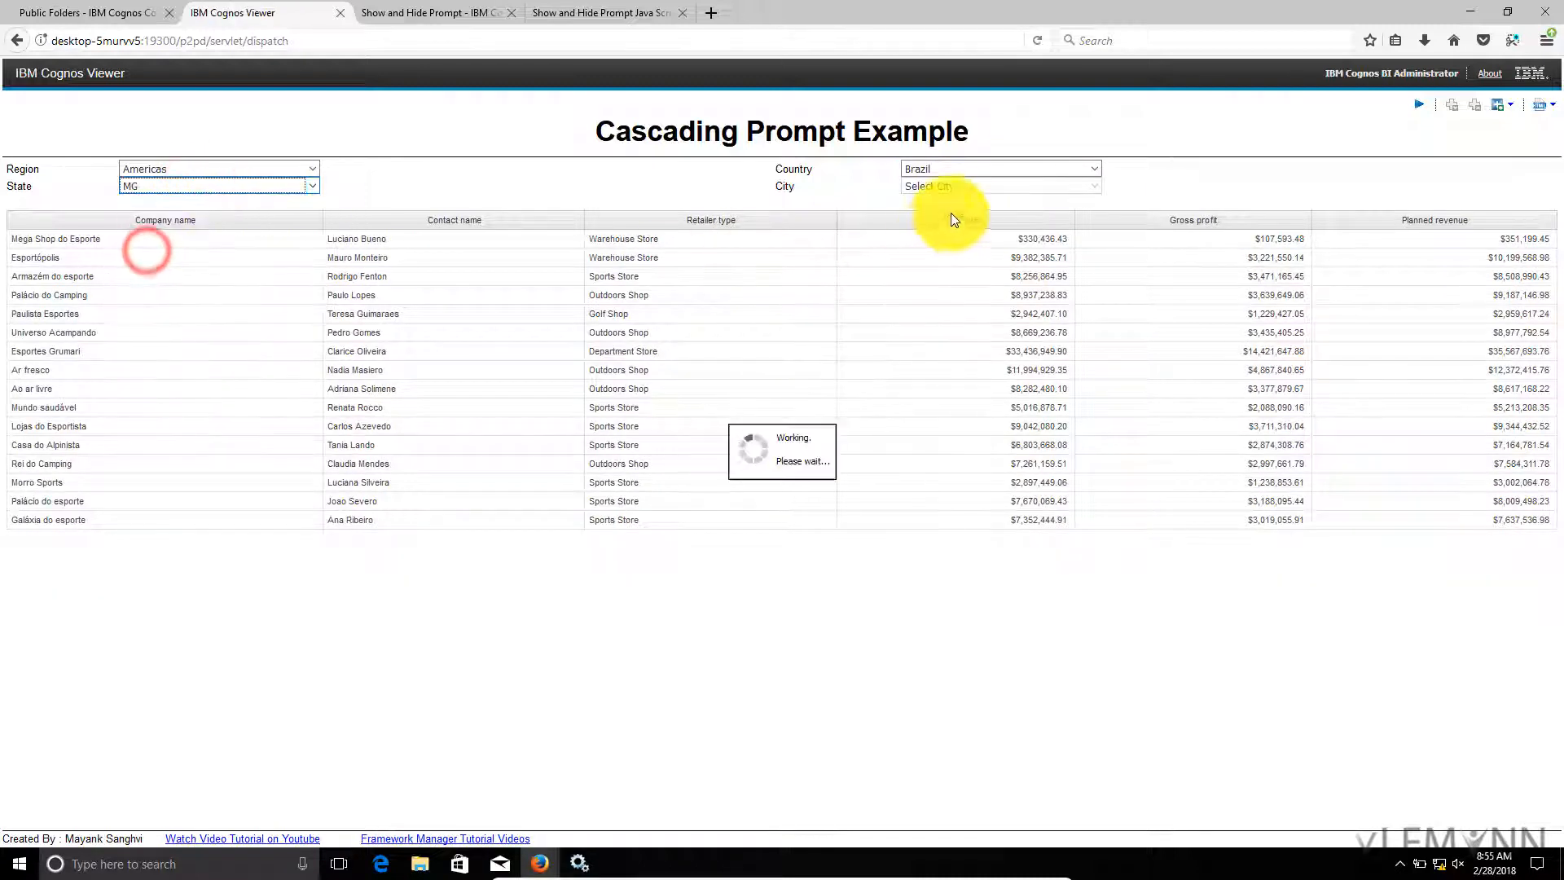
click(955, 187)
click(937, 246)
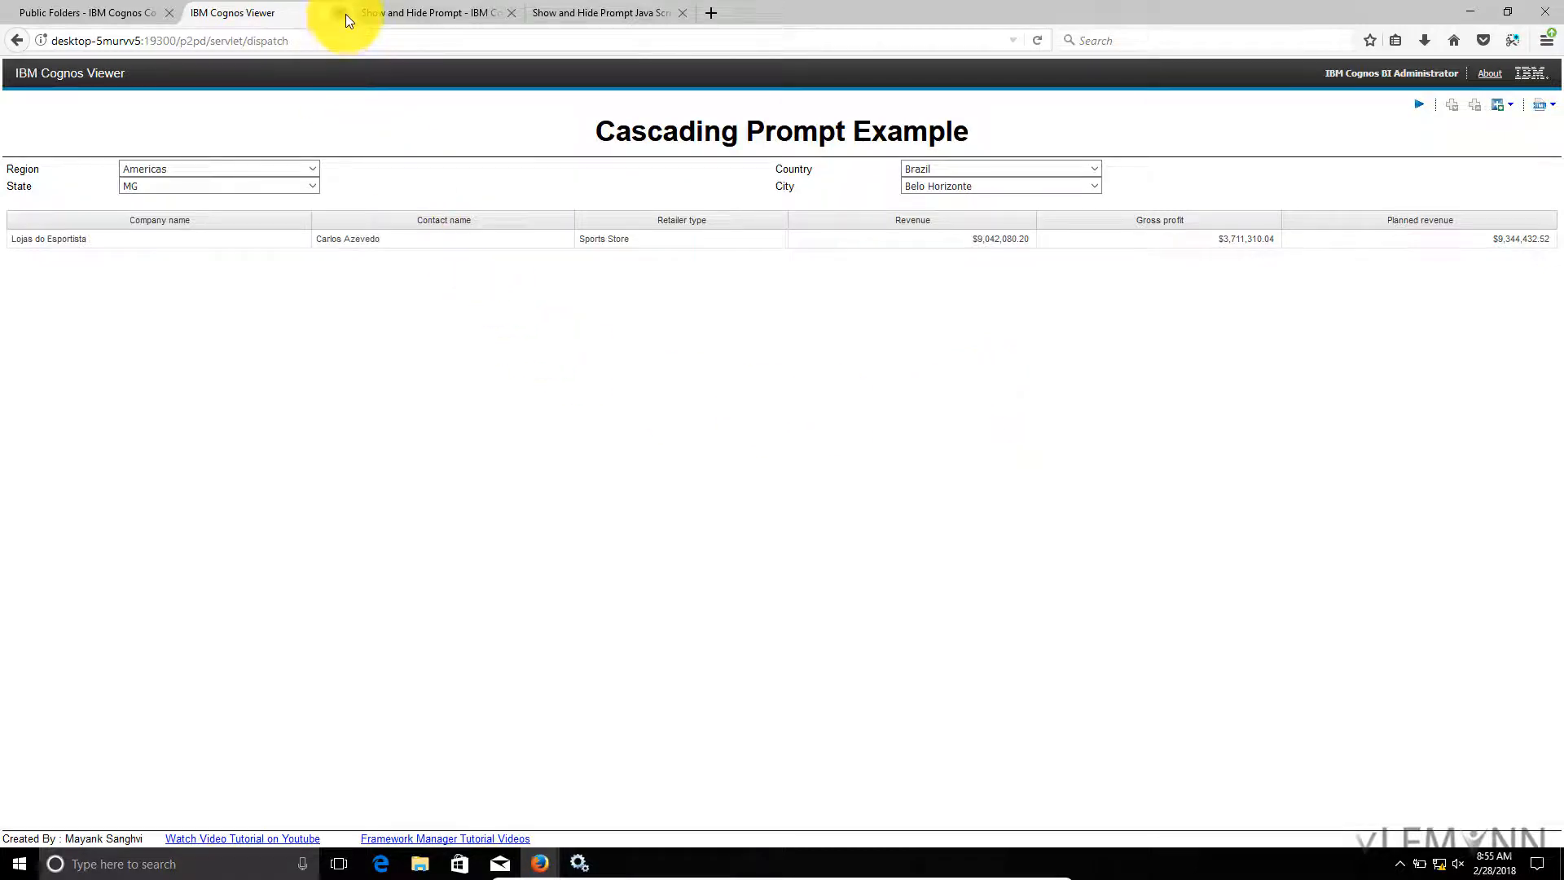
drag(345, 13, 207, 70)
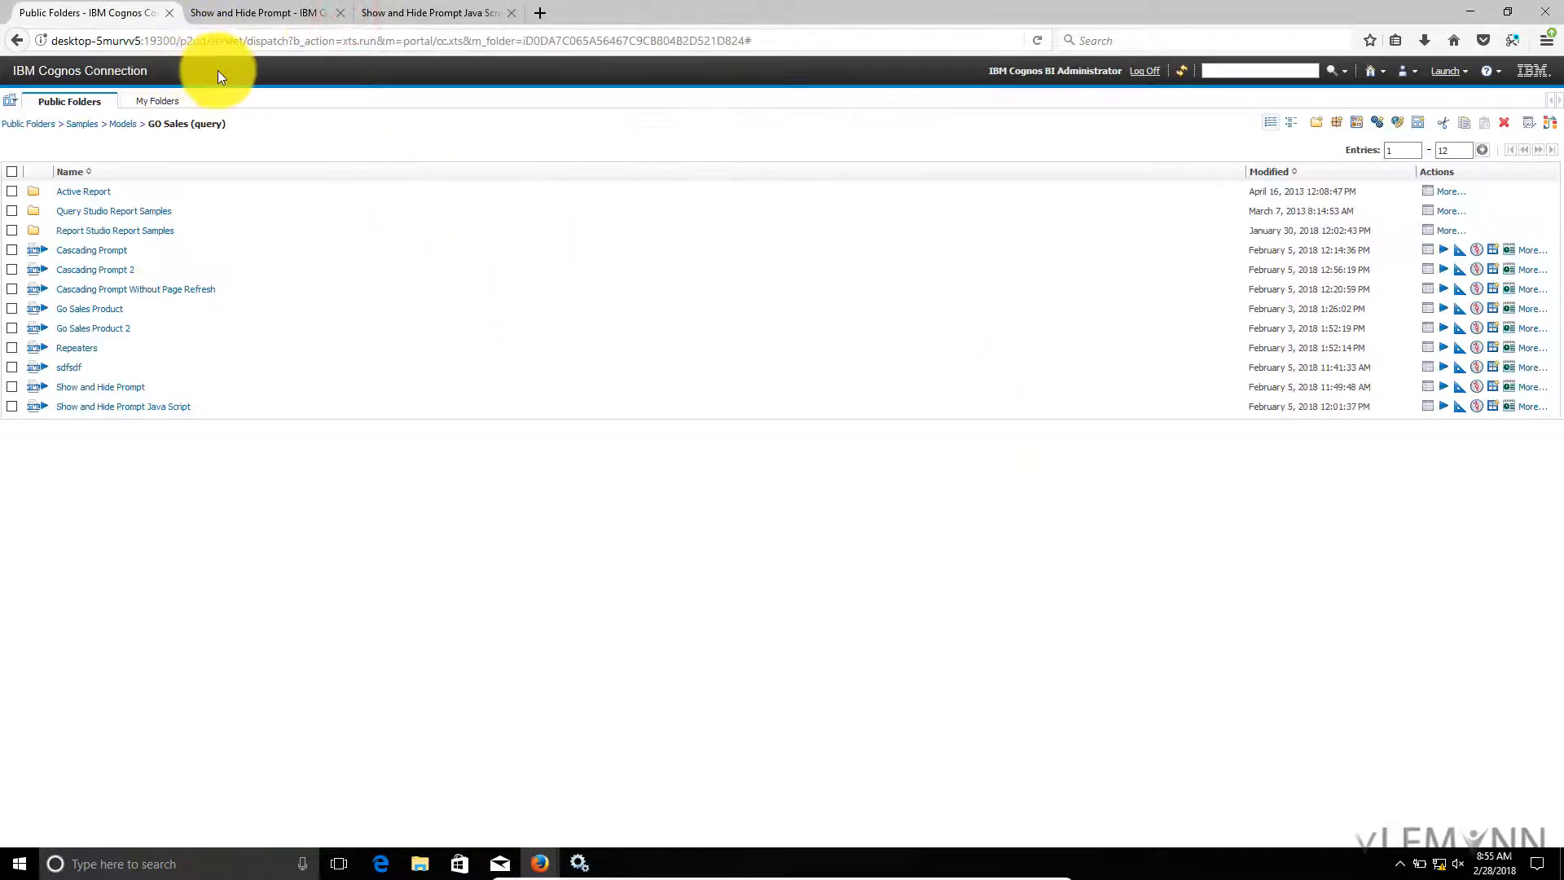
Save a copy of the Cascading Prompt report as "Show and Hide Prompt 2" in GO Sales (query)
key(alt+Tab)
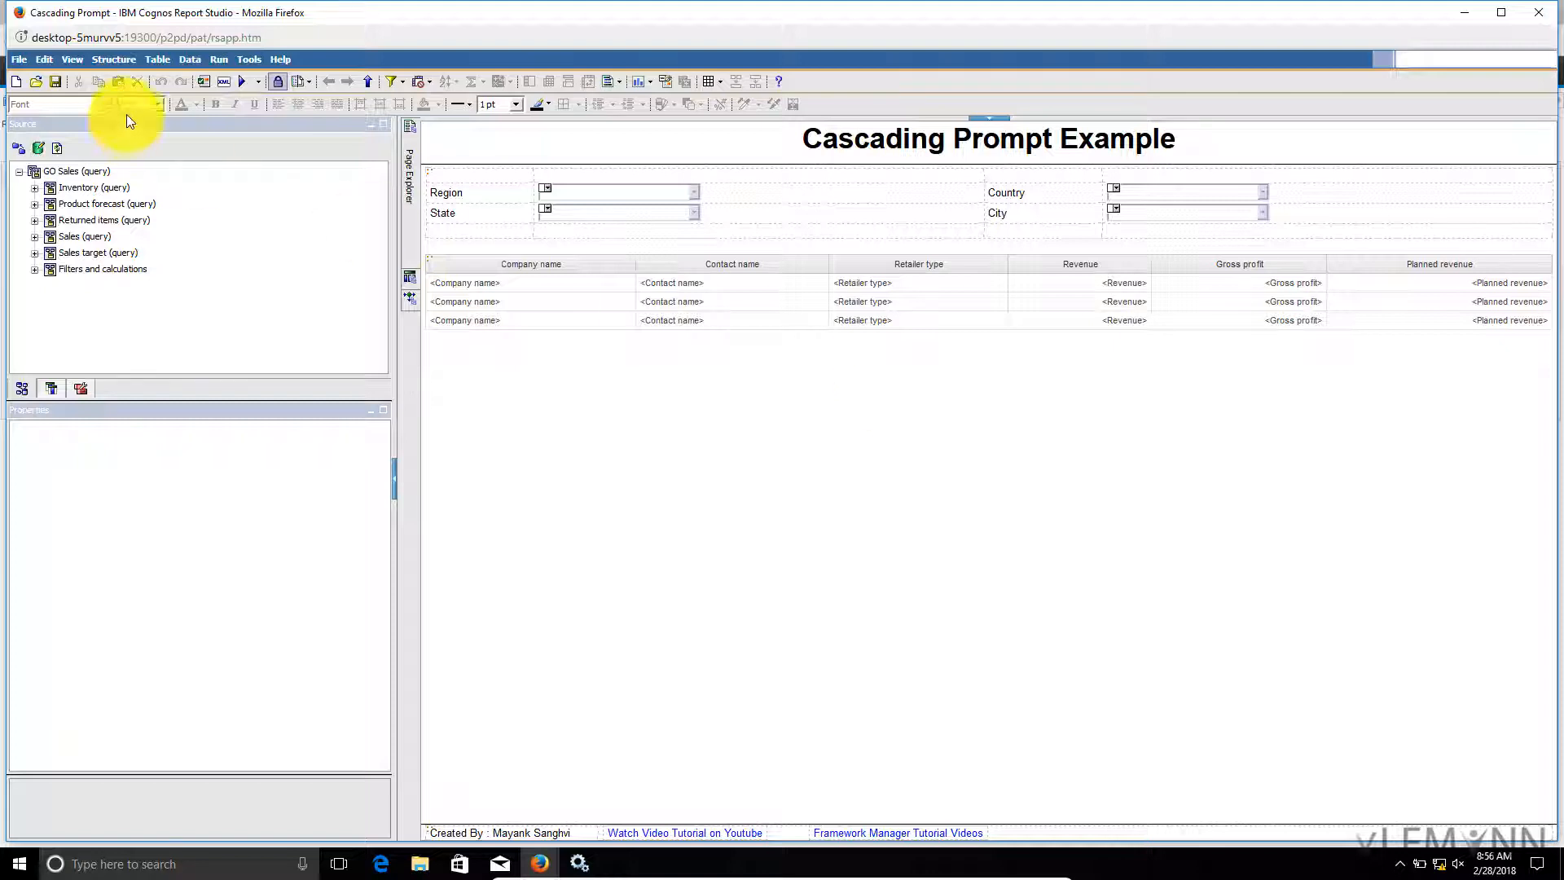
click(21, 60)
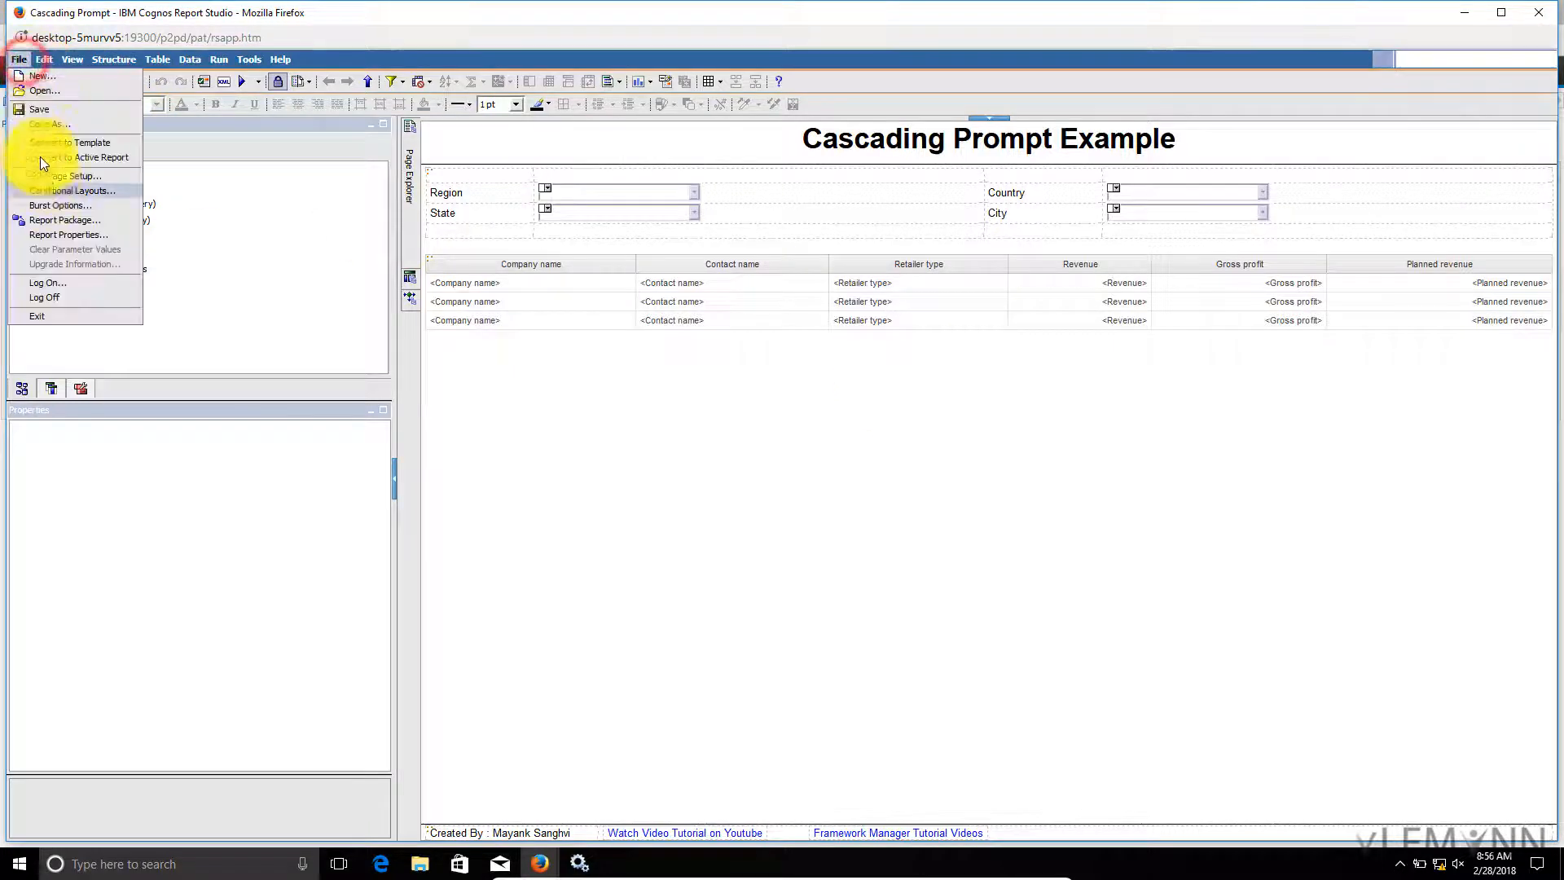
click(30, 128)
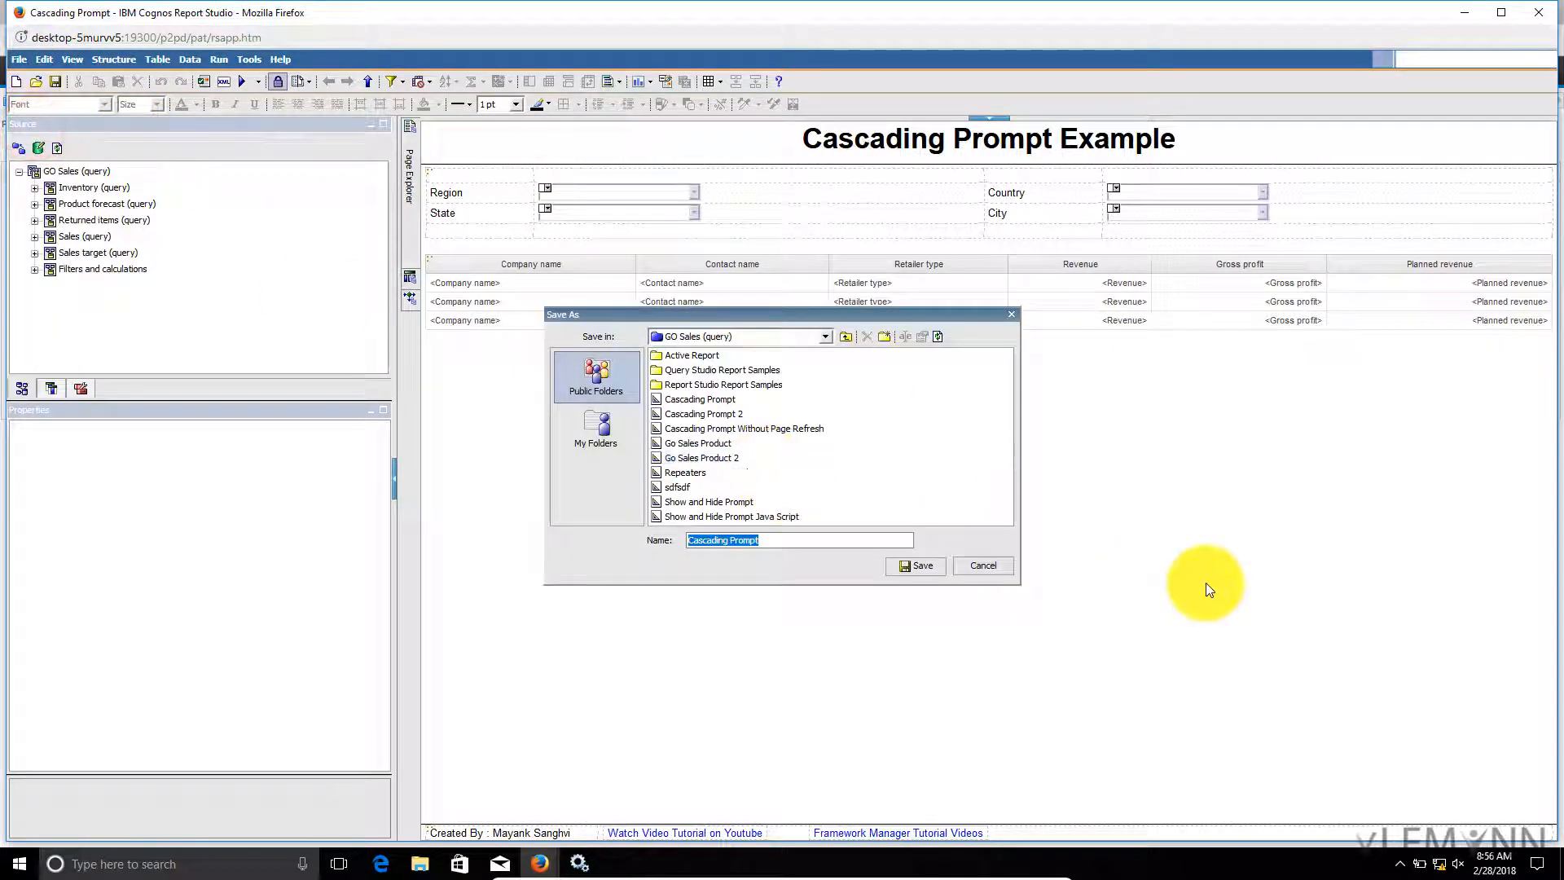
text(Show and Hide)
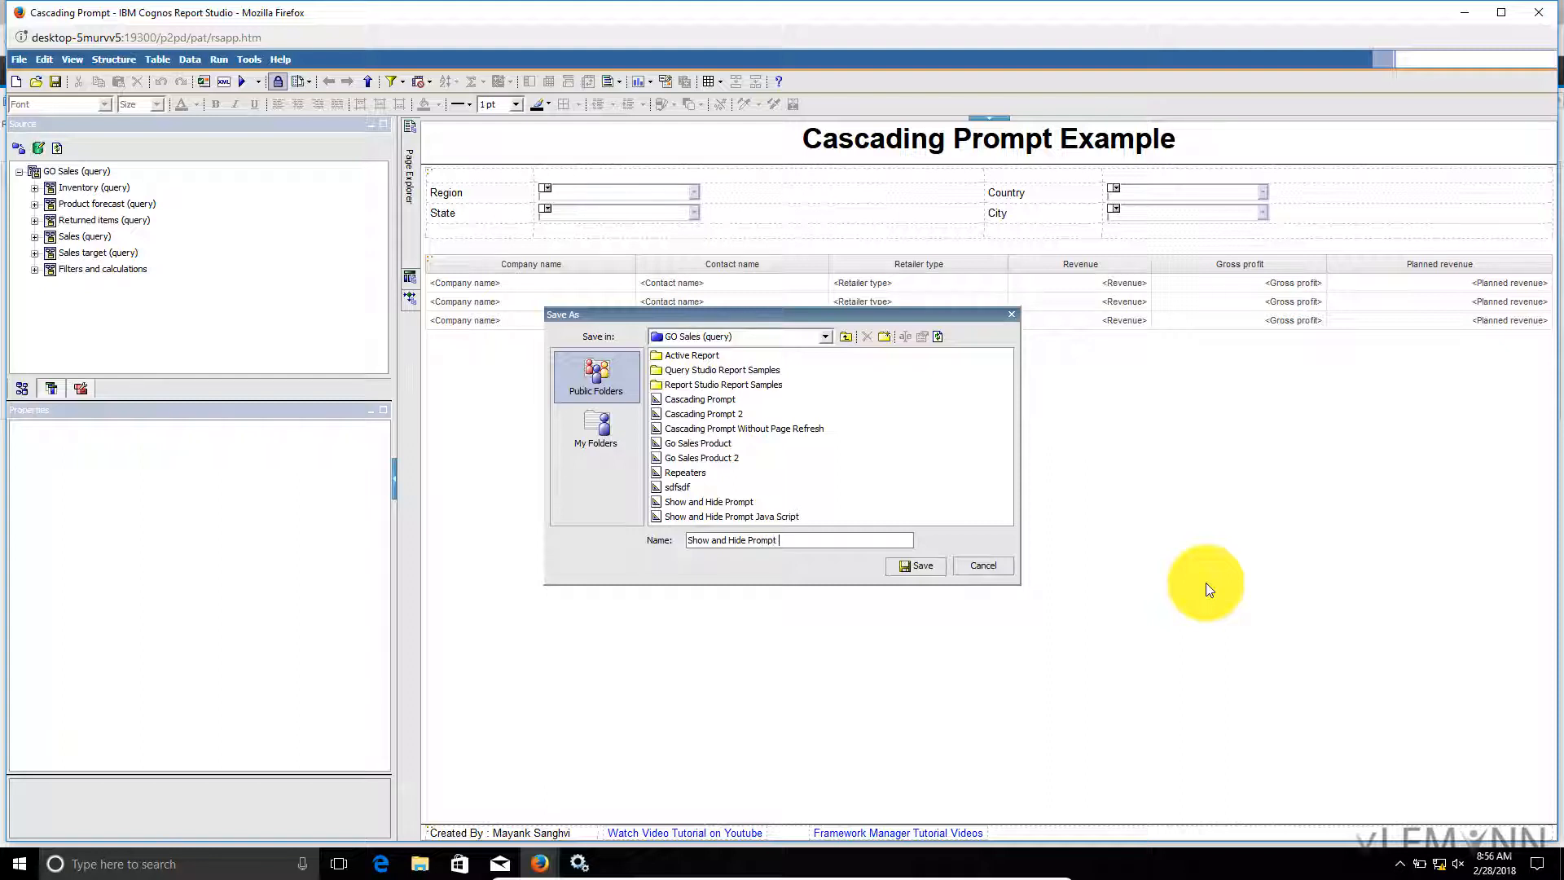
click(909, 569)
Review the prompt layout of the finished Show and Hide Prompt report with its prompts shown, and return to Report Studio
key(alt+Tab)
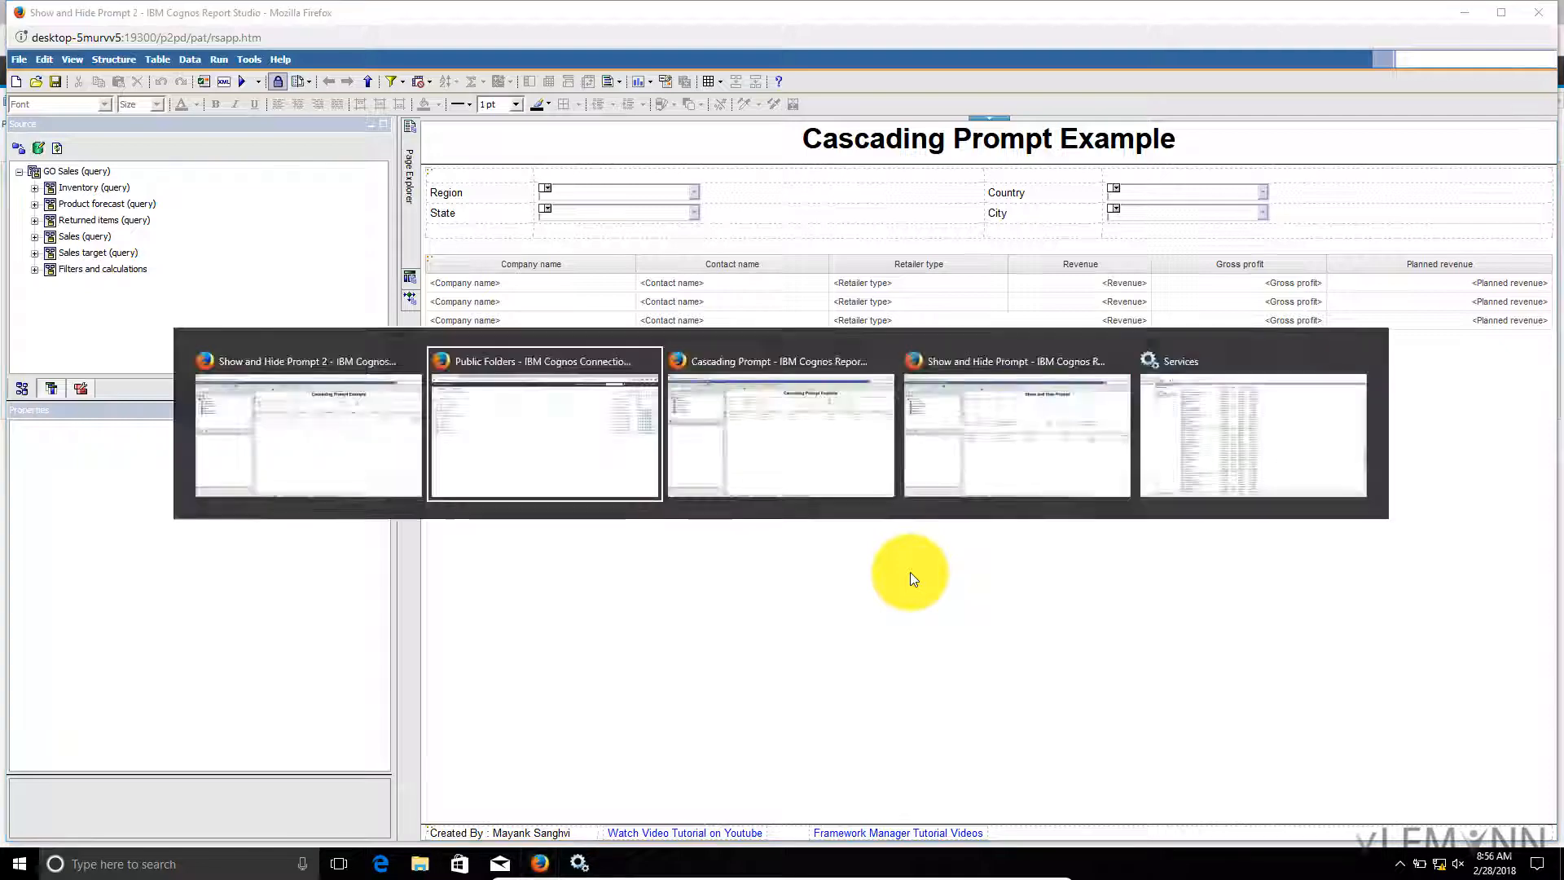
click(213, 24)
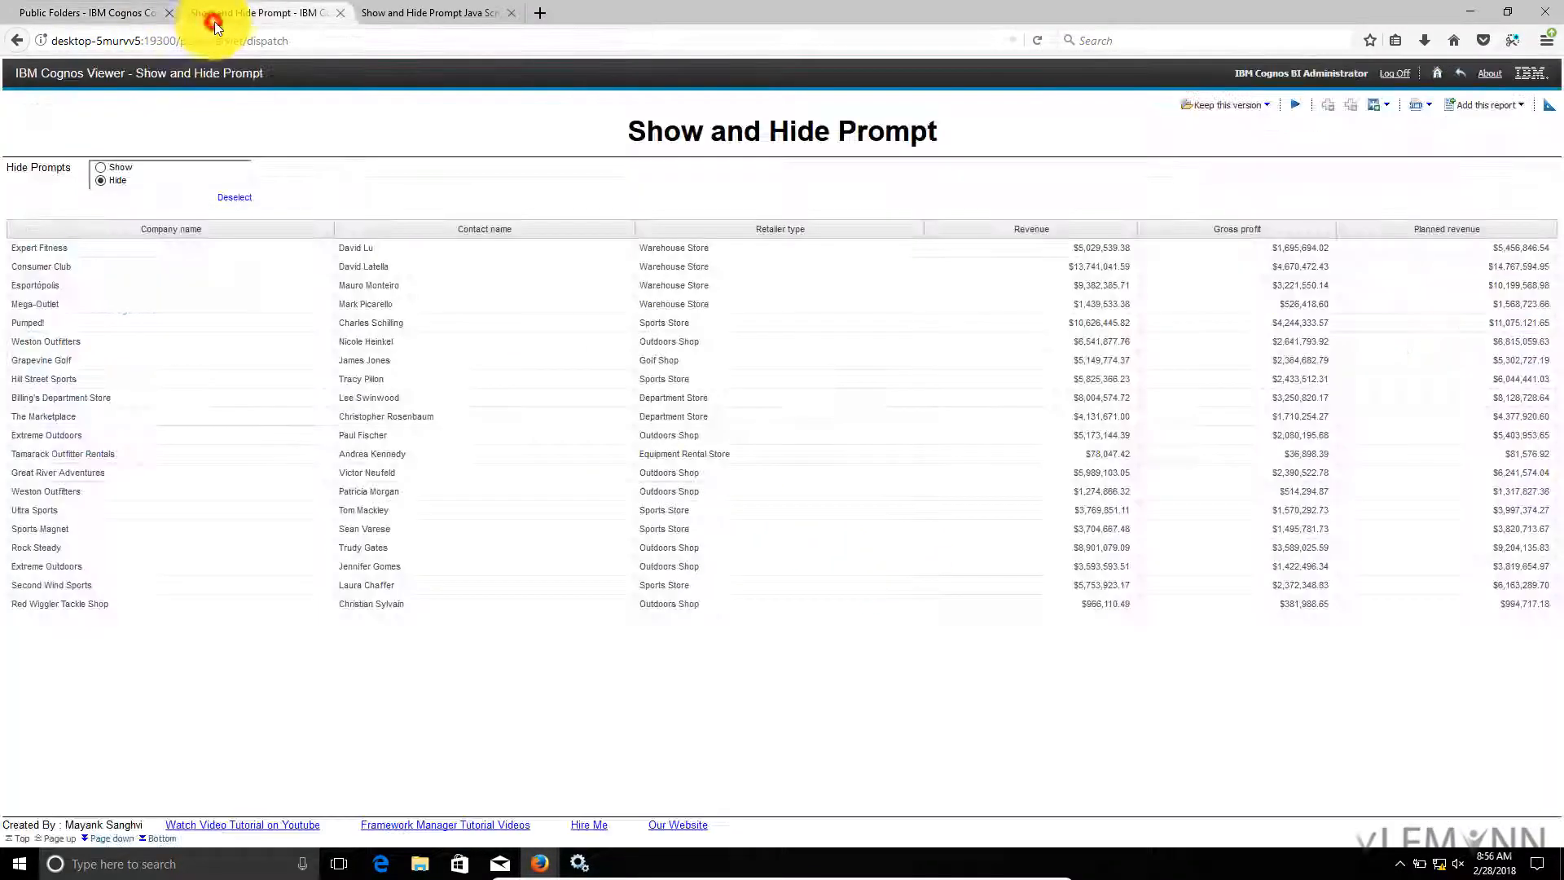
click(105, 168)
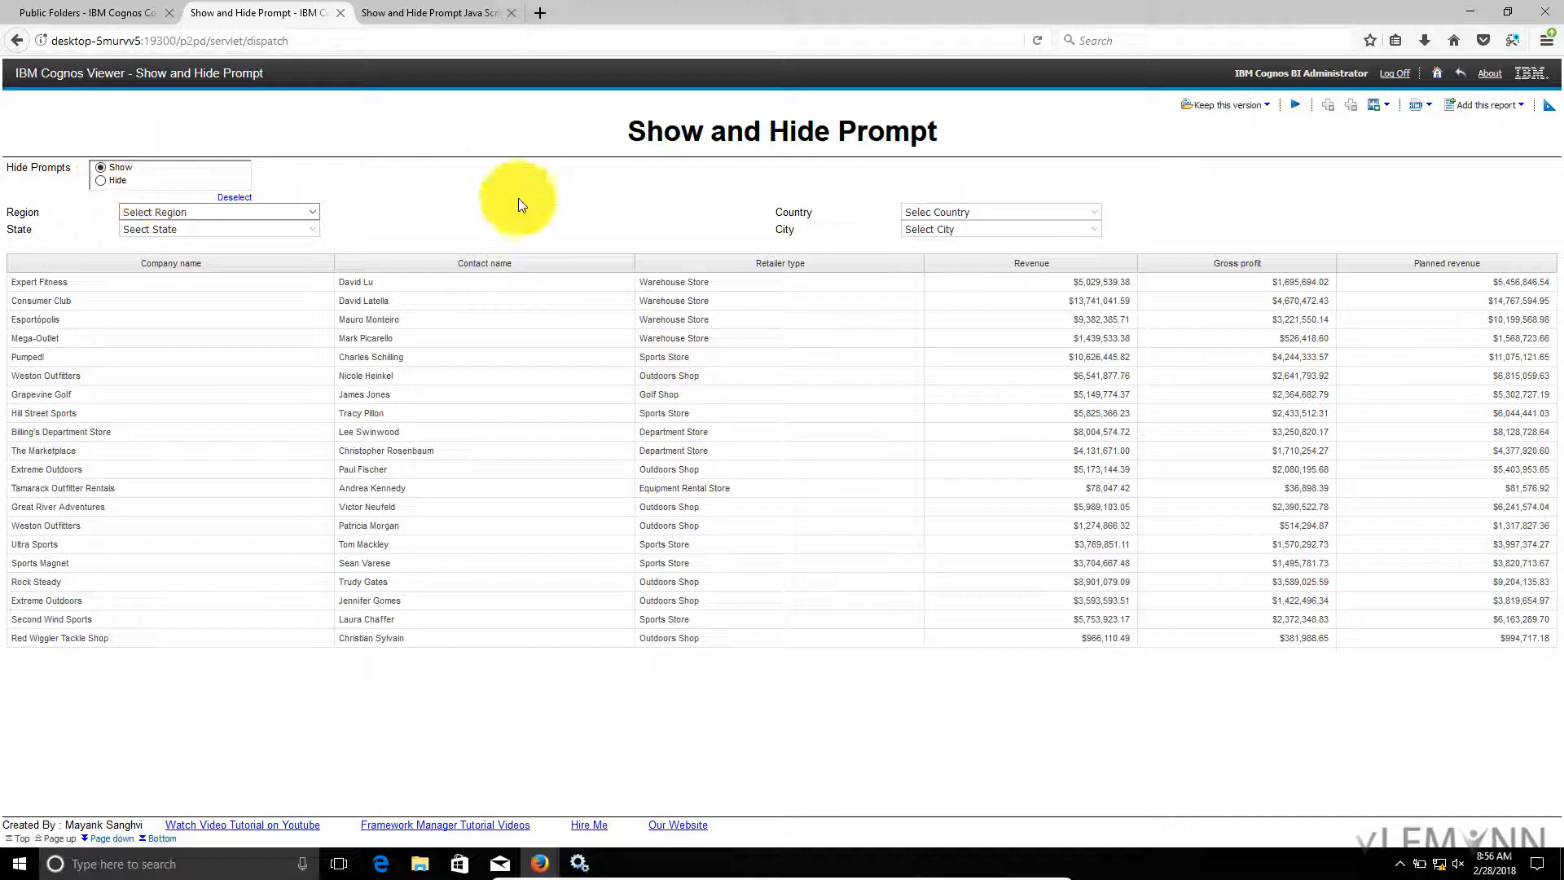
key(alt+Tab)
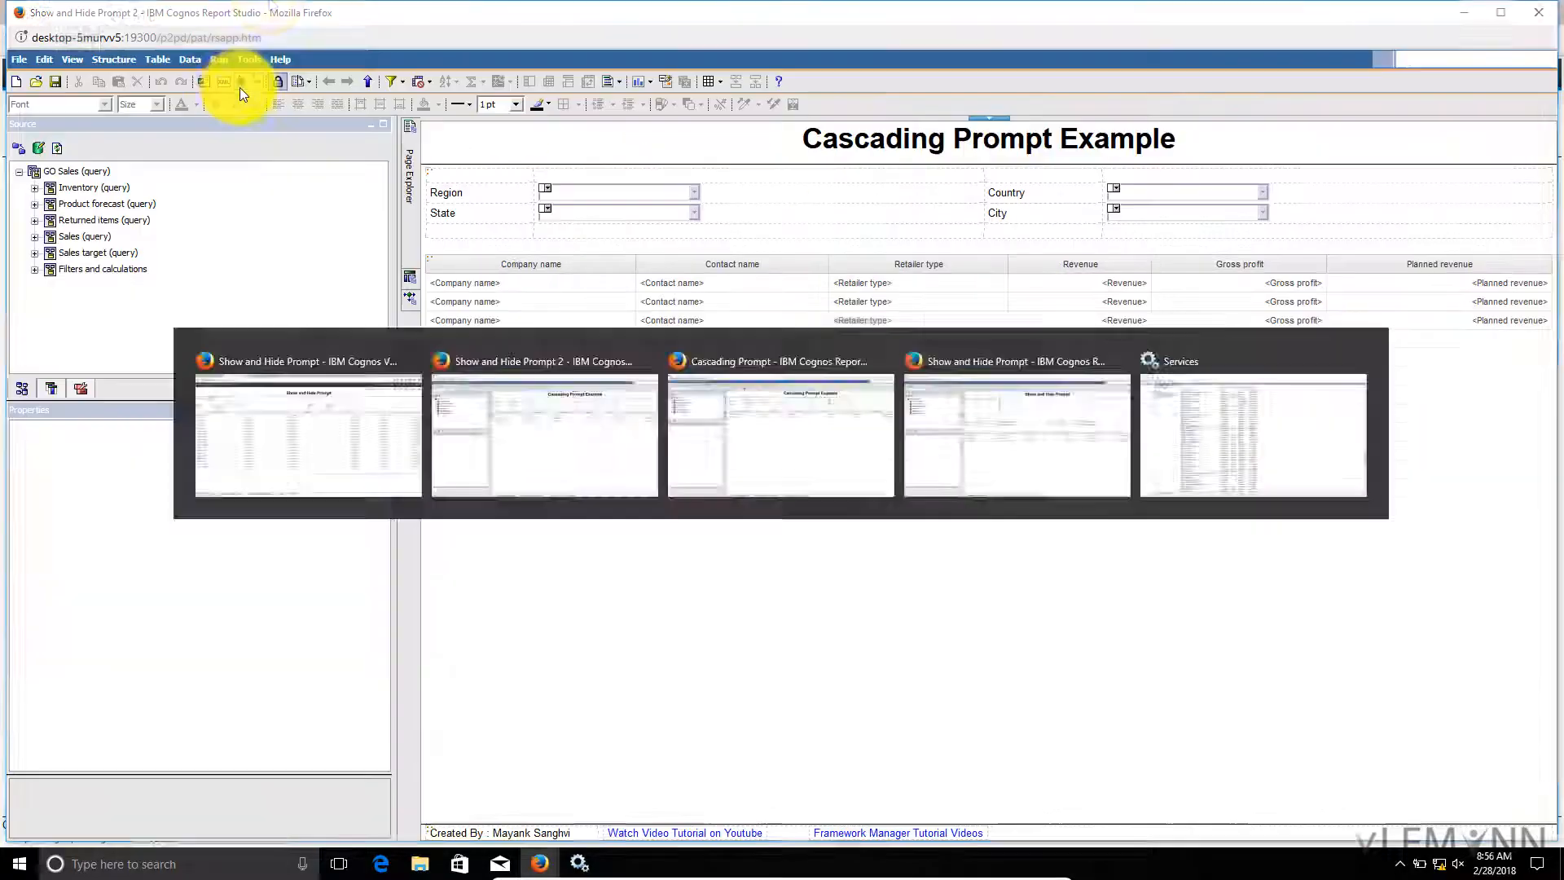
Insert a table with two columns and one row above the table holding the region, country, state and city prompts
click(462, 176)
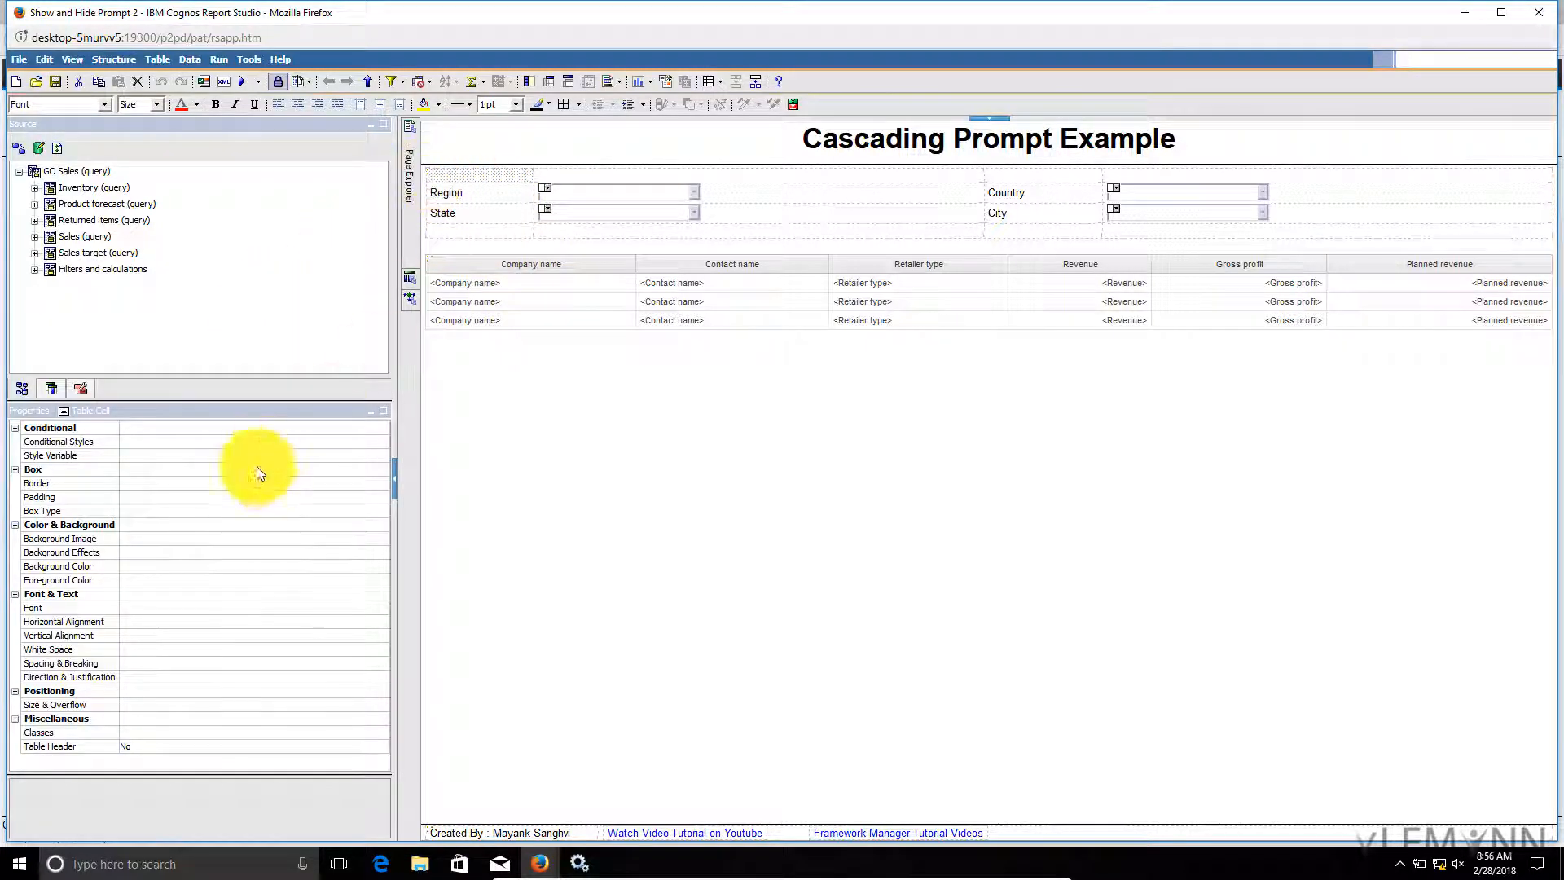
click(384, 410)
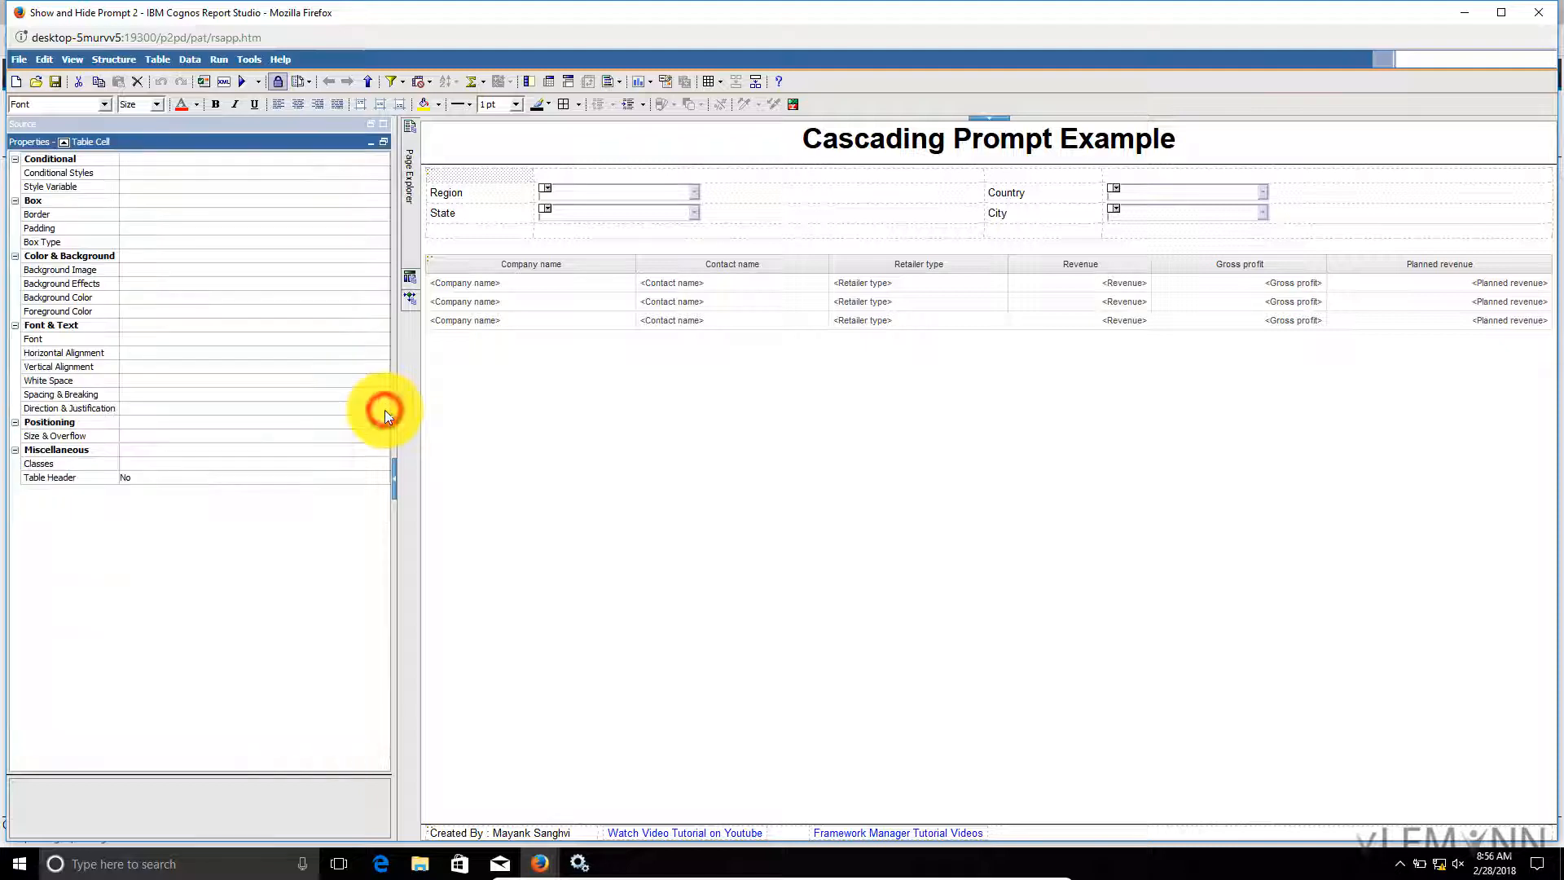
click(383, 126)
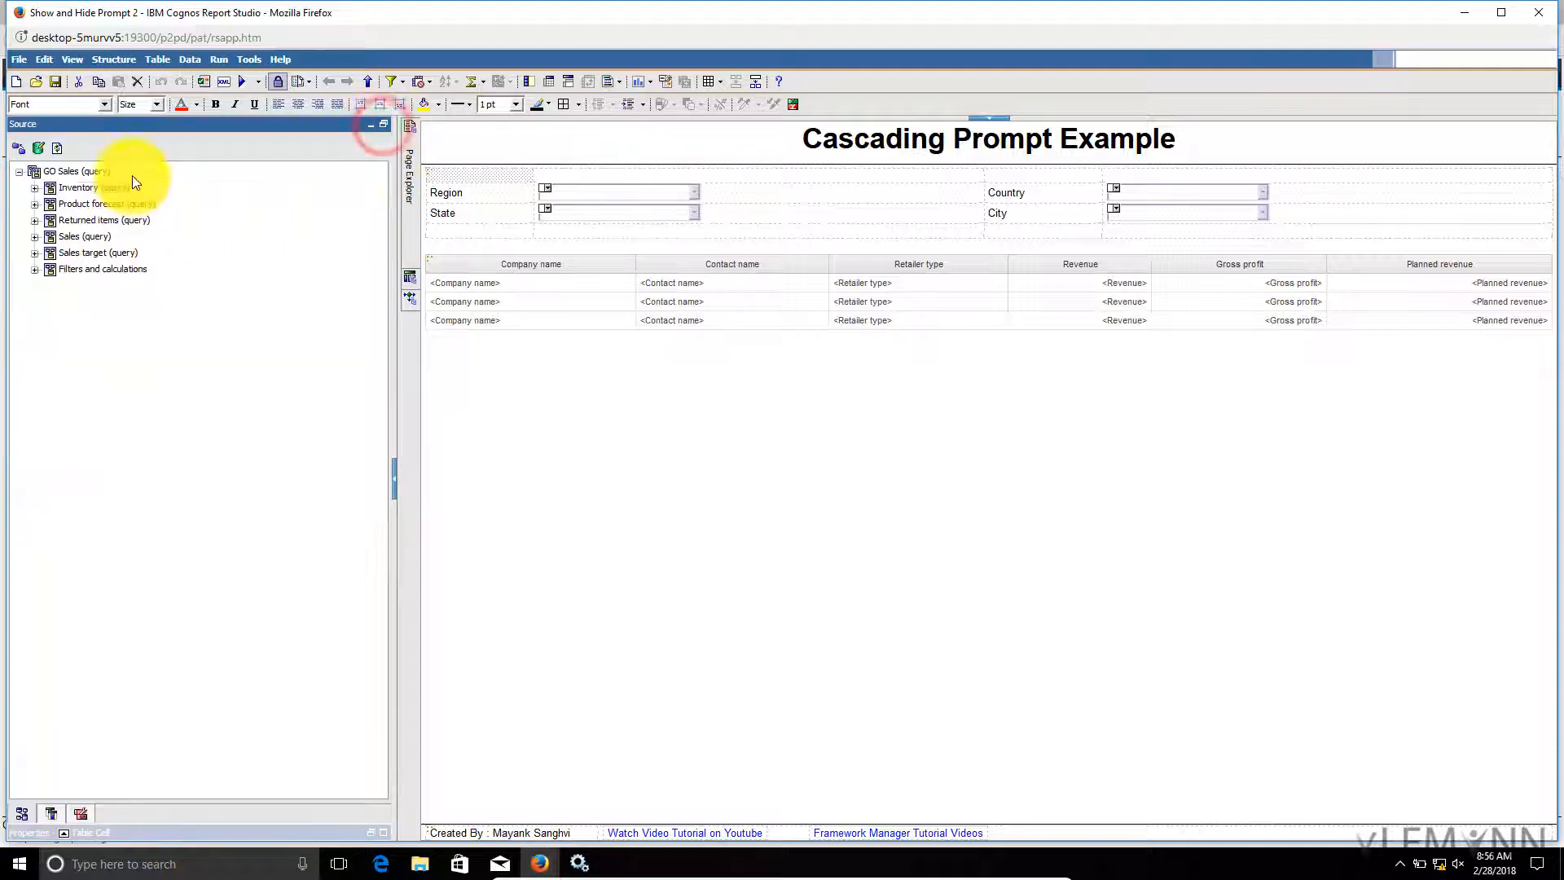
click(94, 809)
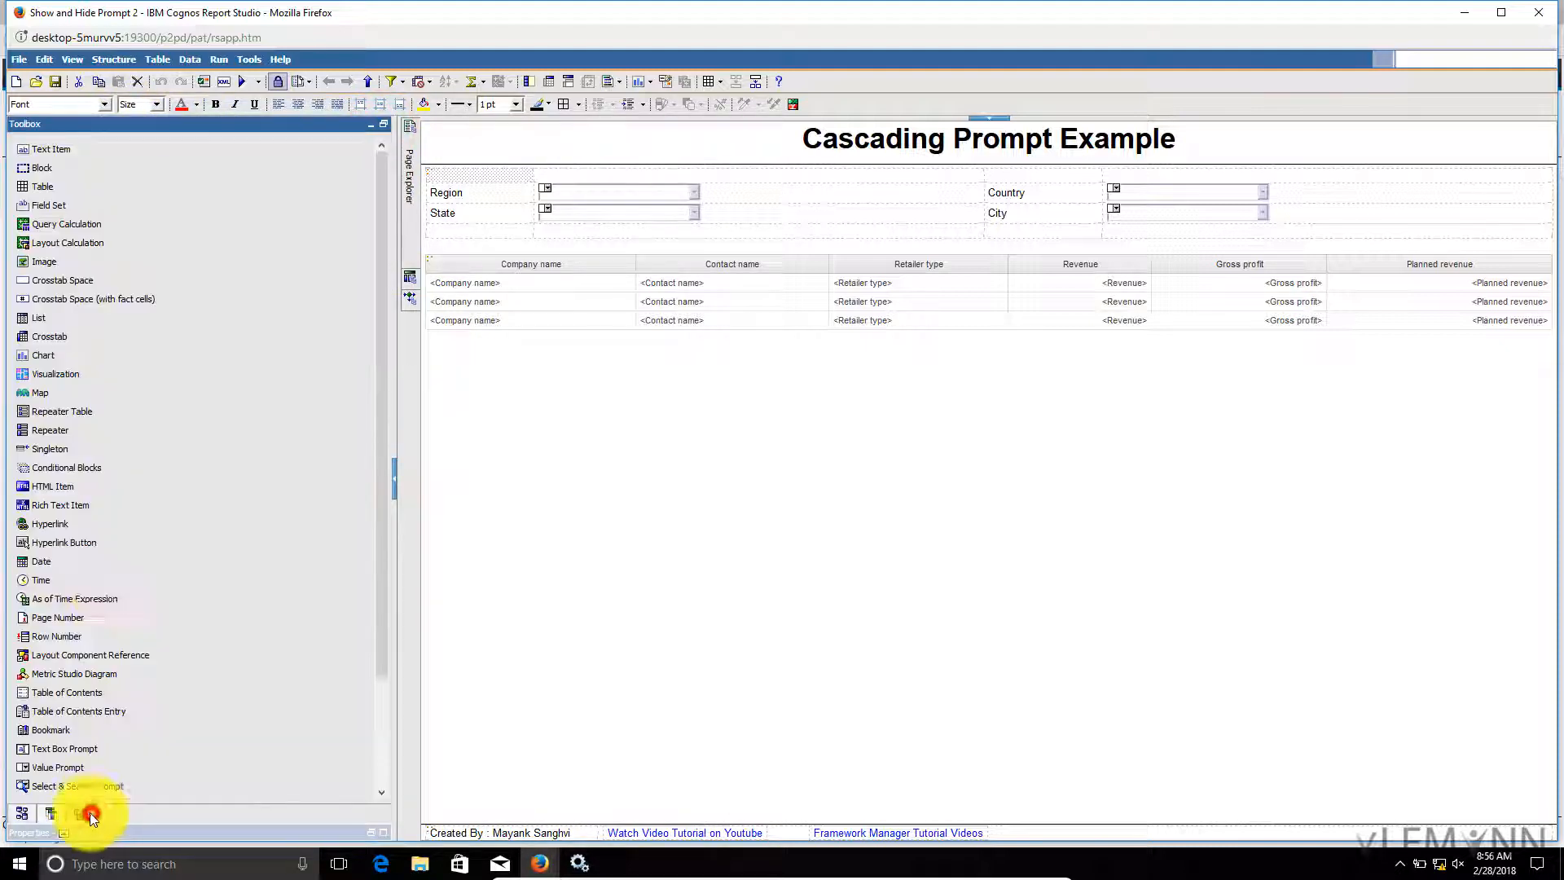
drag(24, 187, 424, 202)
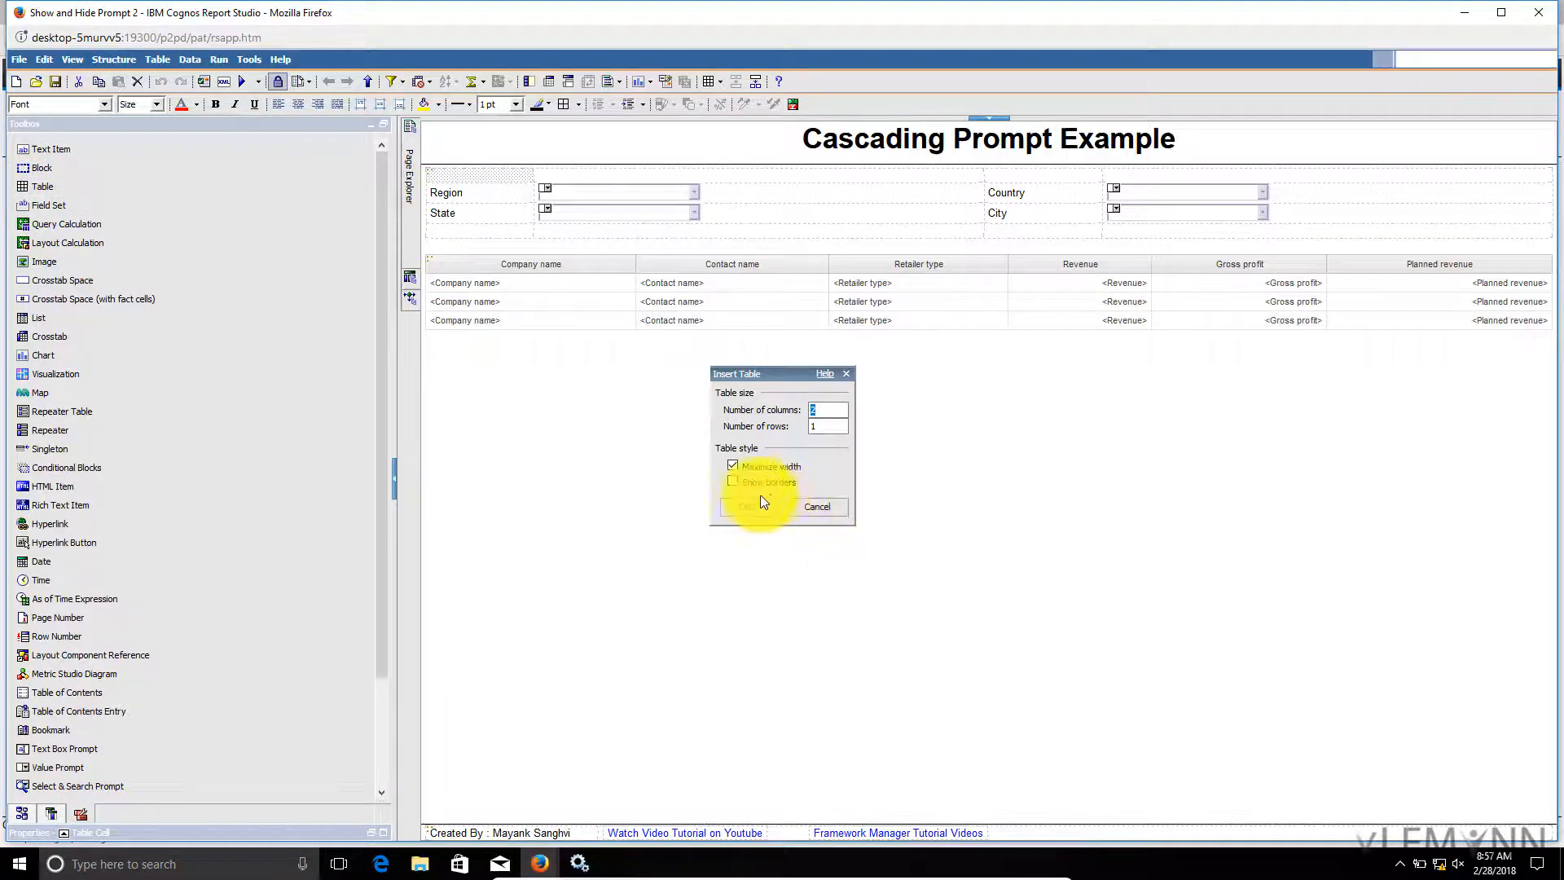
click(749, 510)
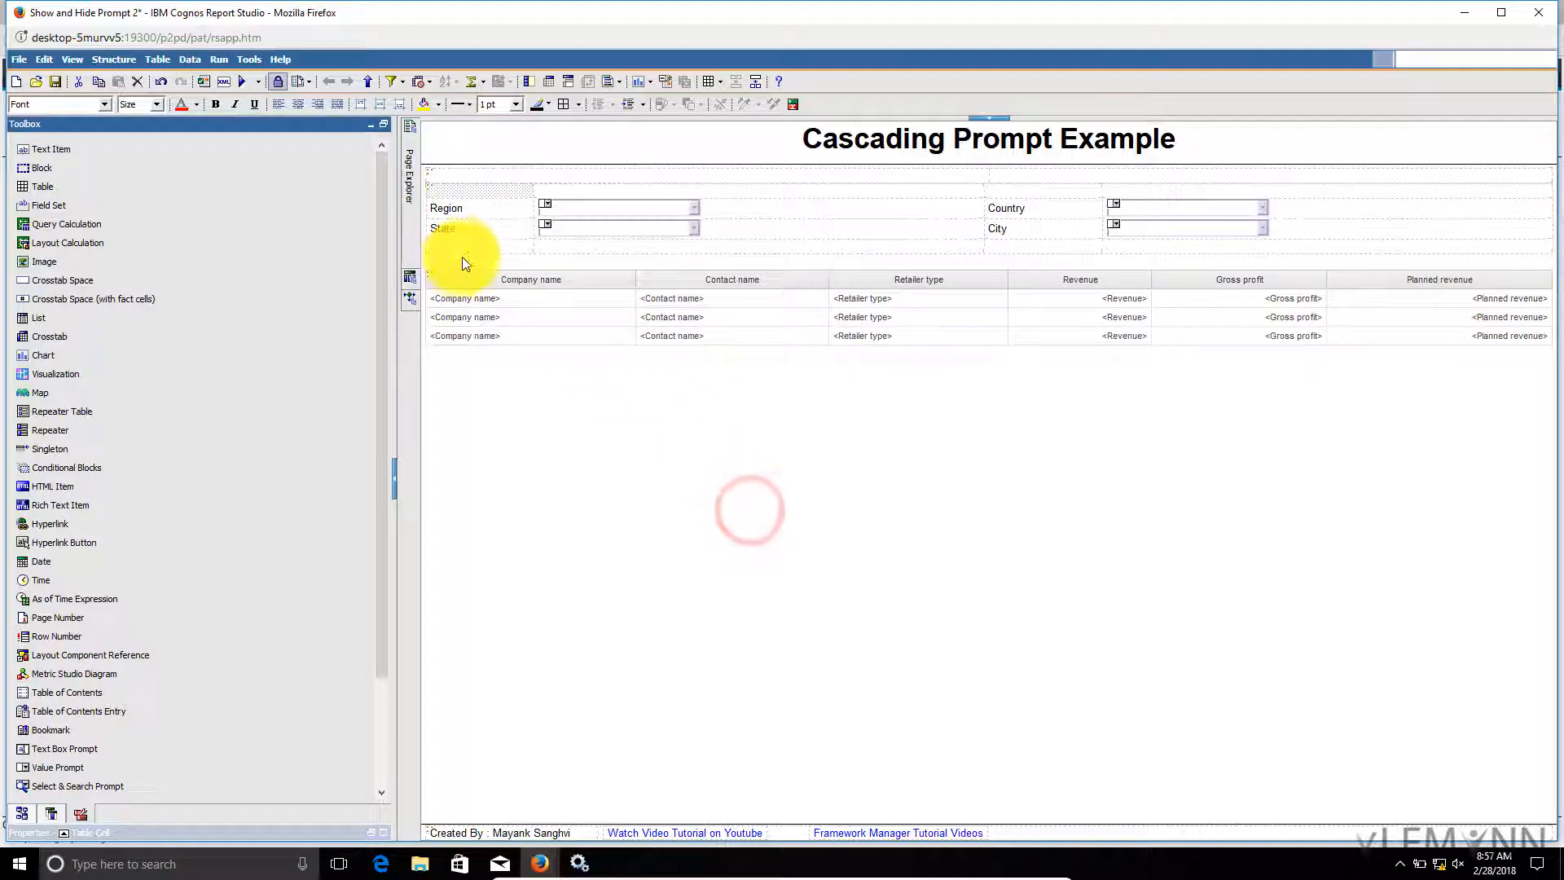
Add a text item reading "Select this to hide Prompts" to the first cell of the new table
click(641, 174)
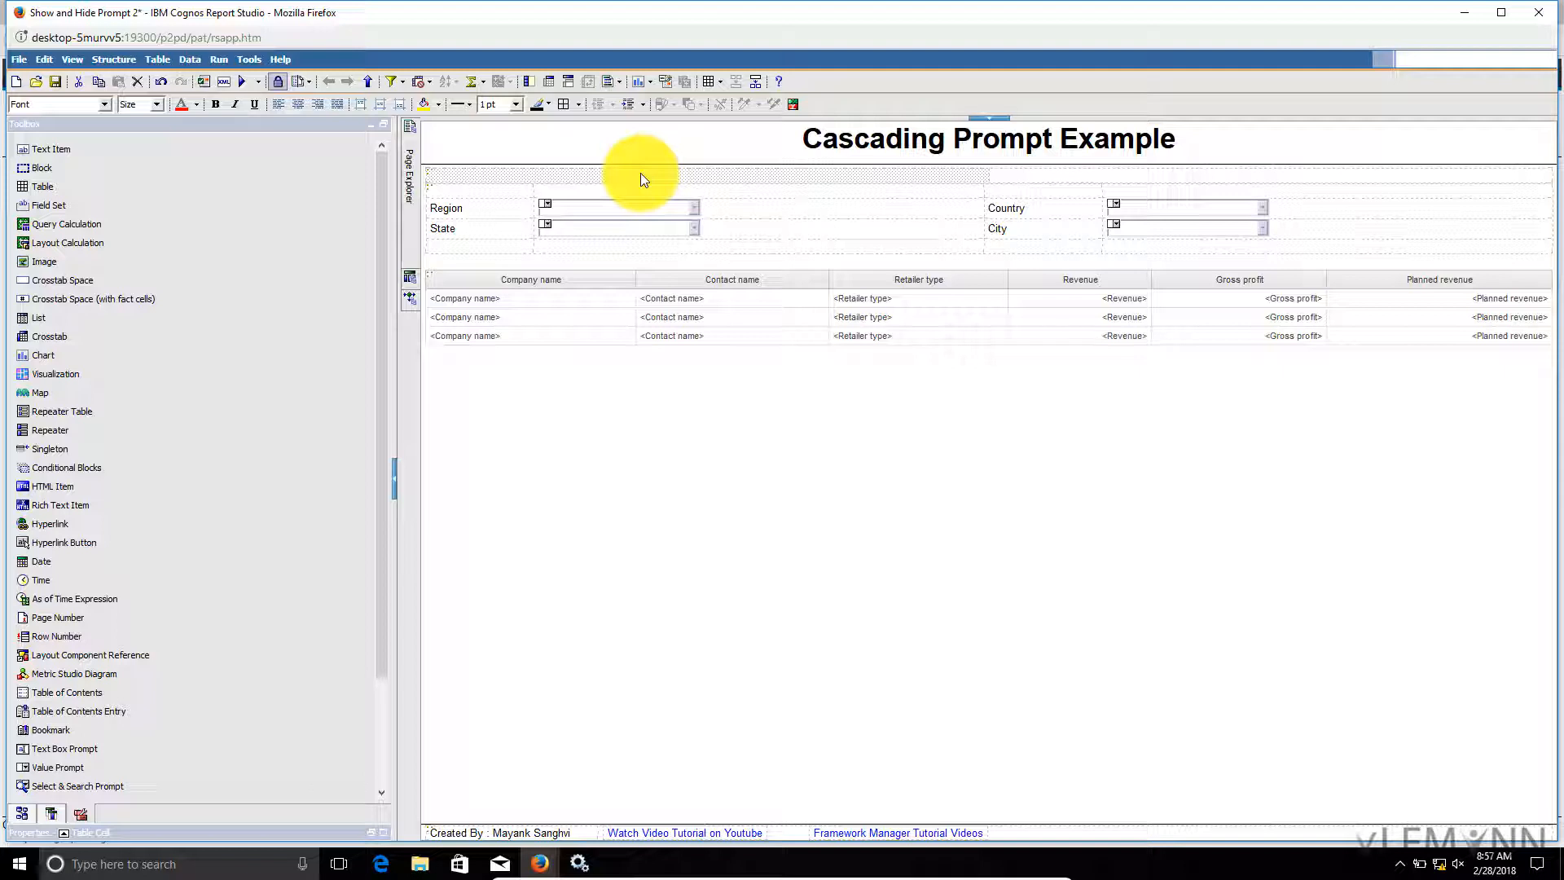
drag(26, 152, 453, 179)
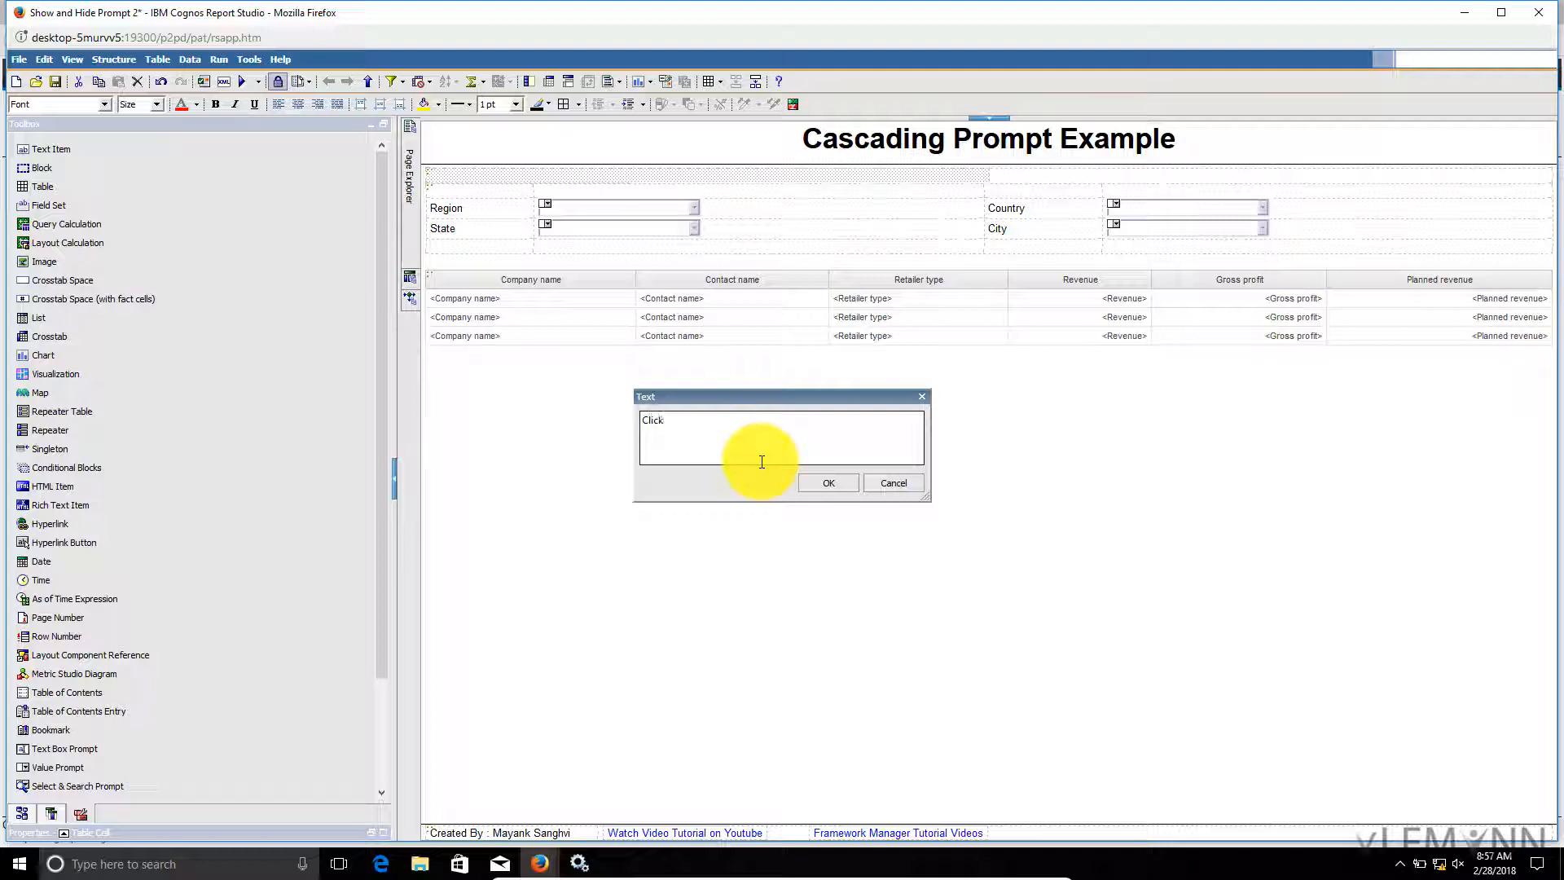
text(Click her)
key(BackSpace)
key(BackSpace)
key(BackSpace)
key(BackSpace)
key(BackSpace)
text(Select this to hide Prompts)
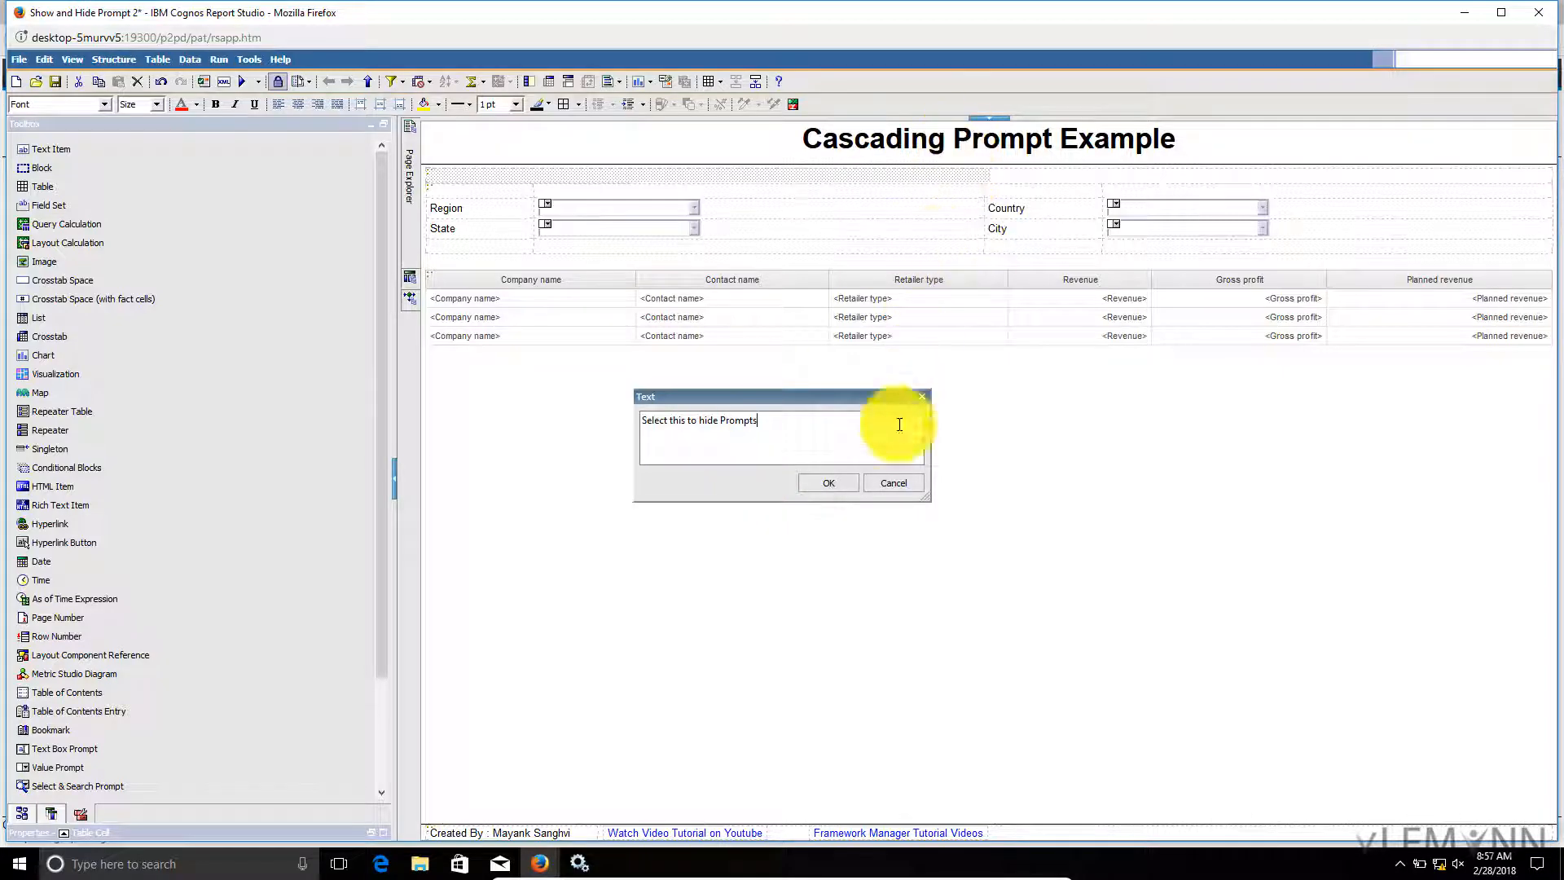
click(833, 482)
Change the report's title text to "Show and Hide Inline Prompts"
double_click(921, 140)
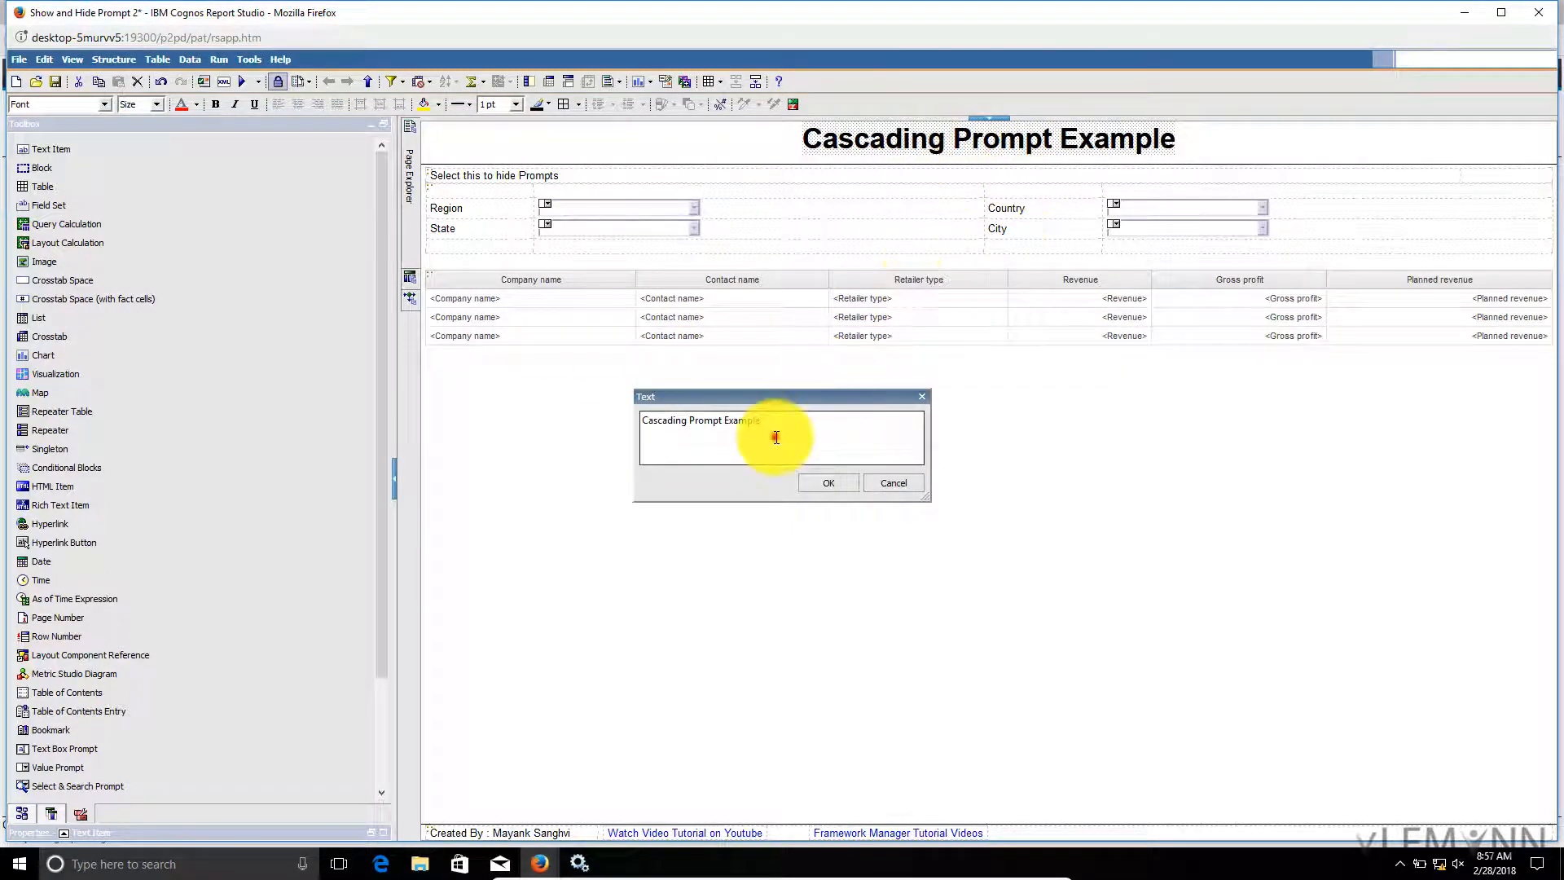
drag(776, 438, 540, 411)
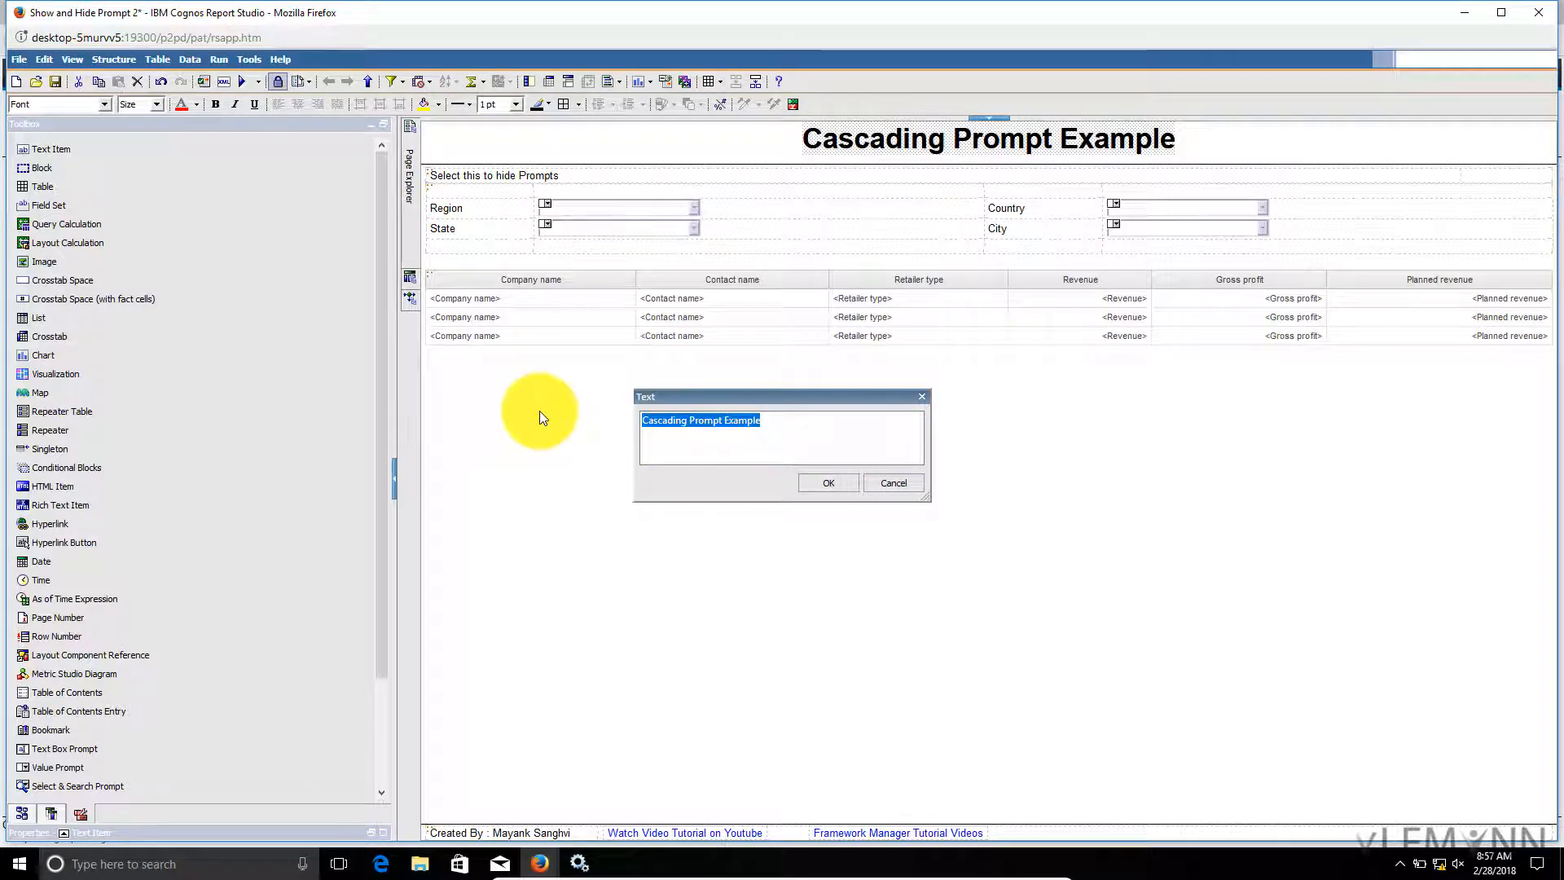
text(Show)
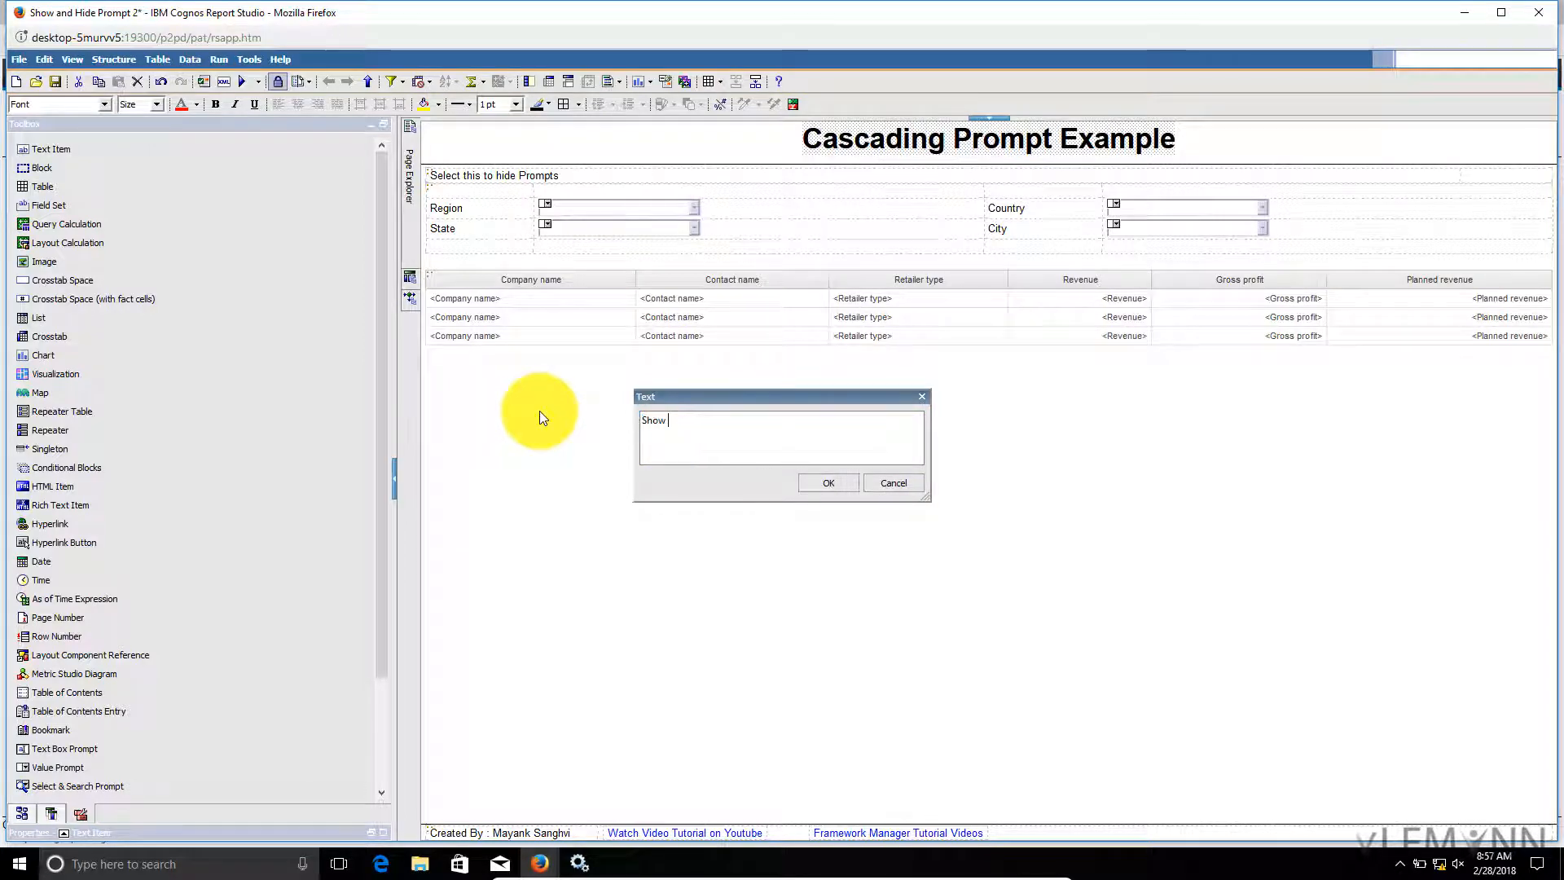
text( and Hide In)
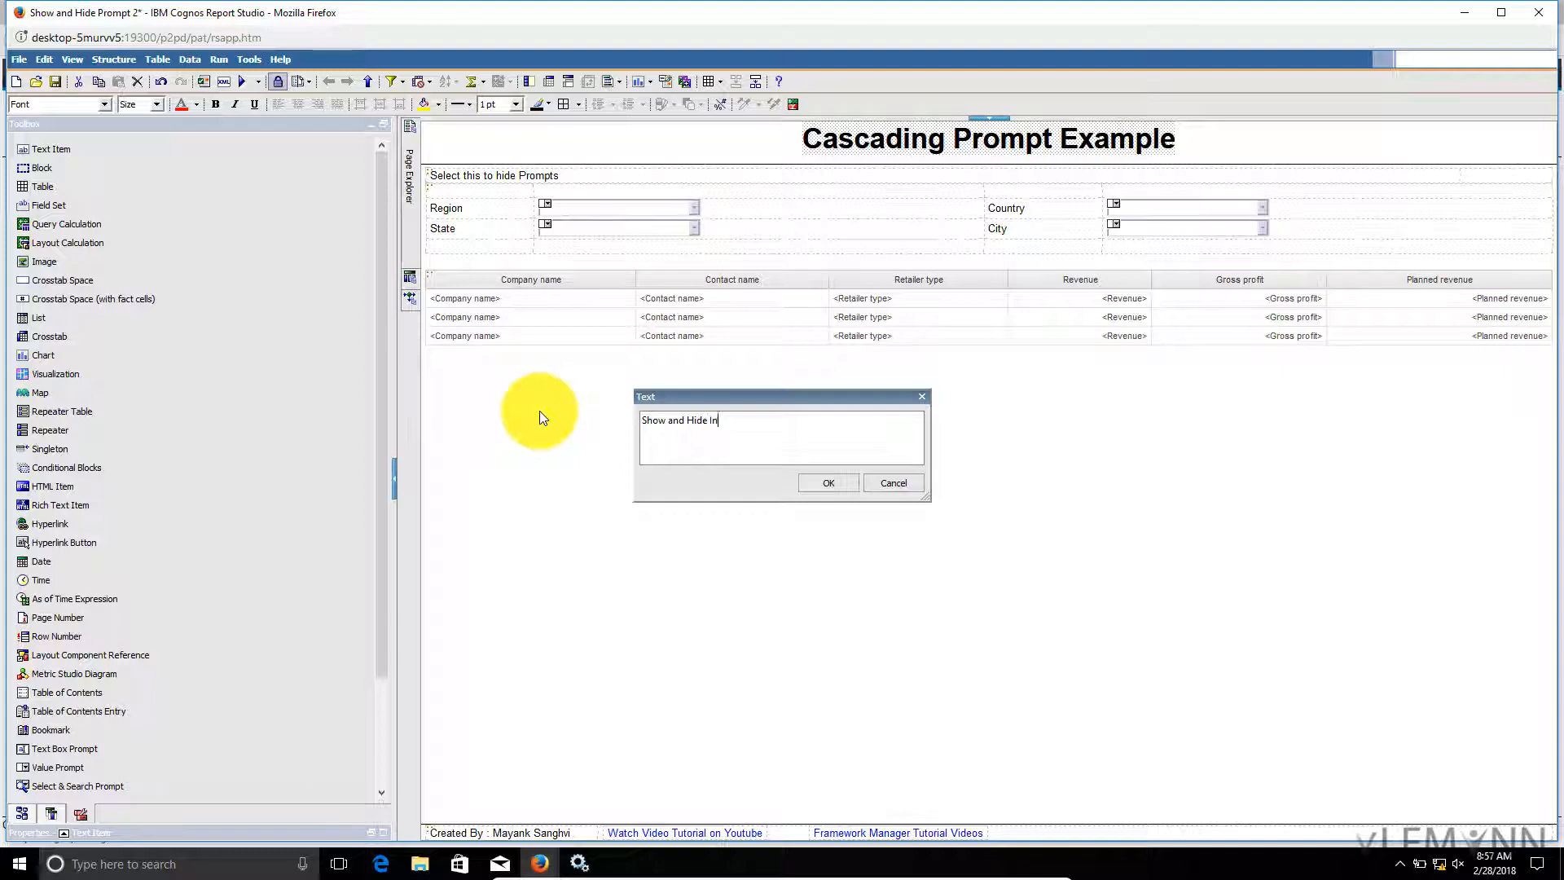
text(line Prompts)
click(828, 481)
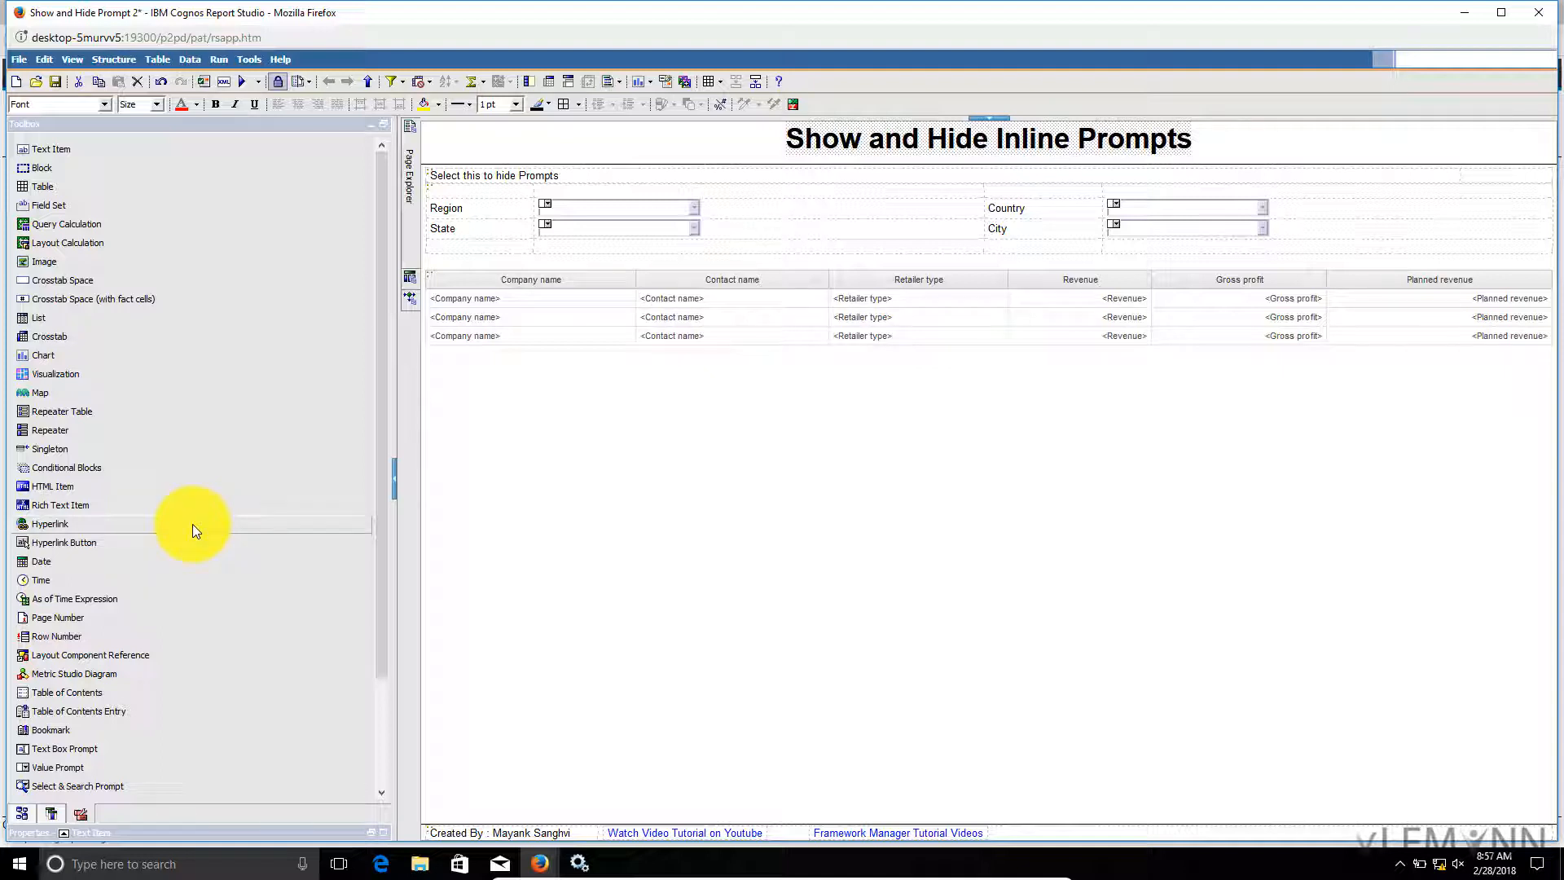
Insert a value prompt in the second cell of the new table, using a new parameter pHide and no parameterized filter
scroll(193, 530, down, 5)
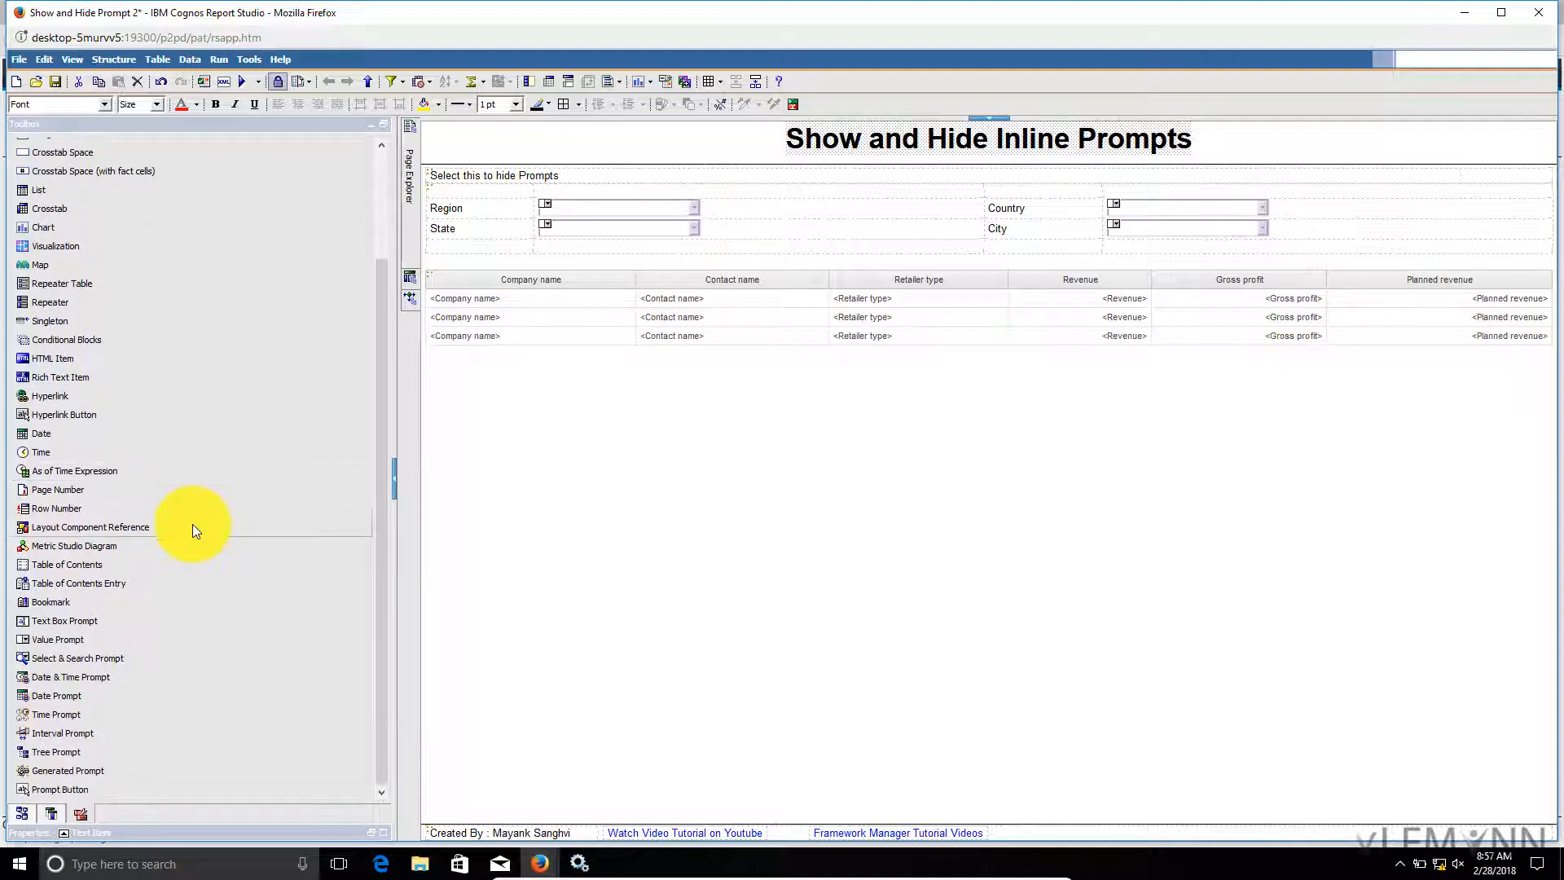
drag(58, 639, 650, 330)
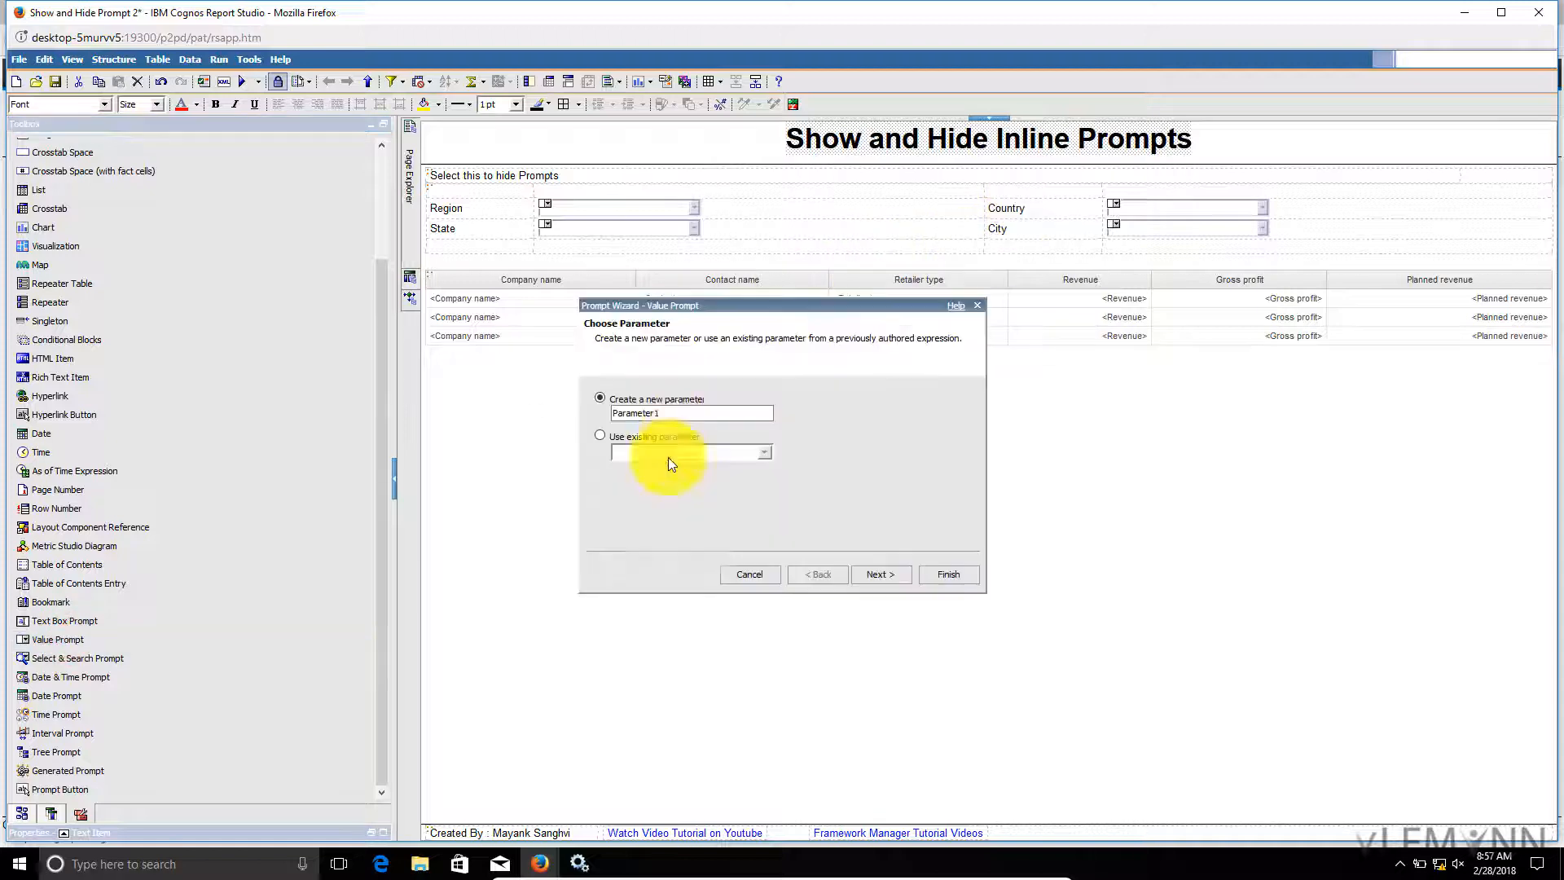
click(682, 415)
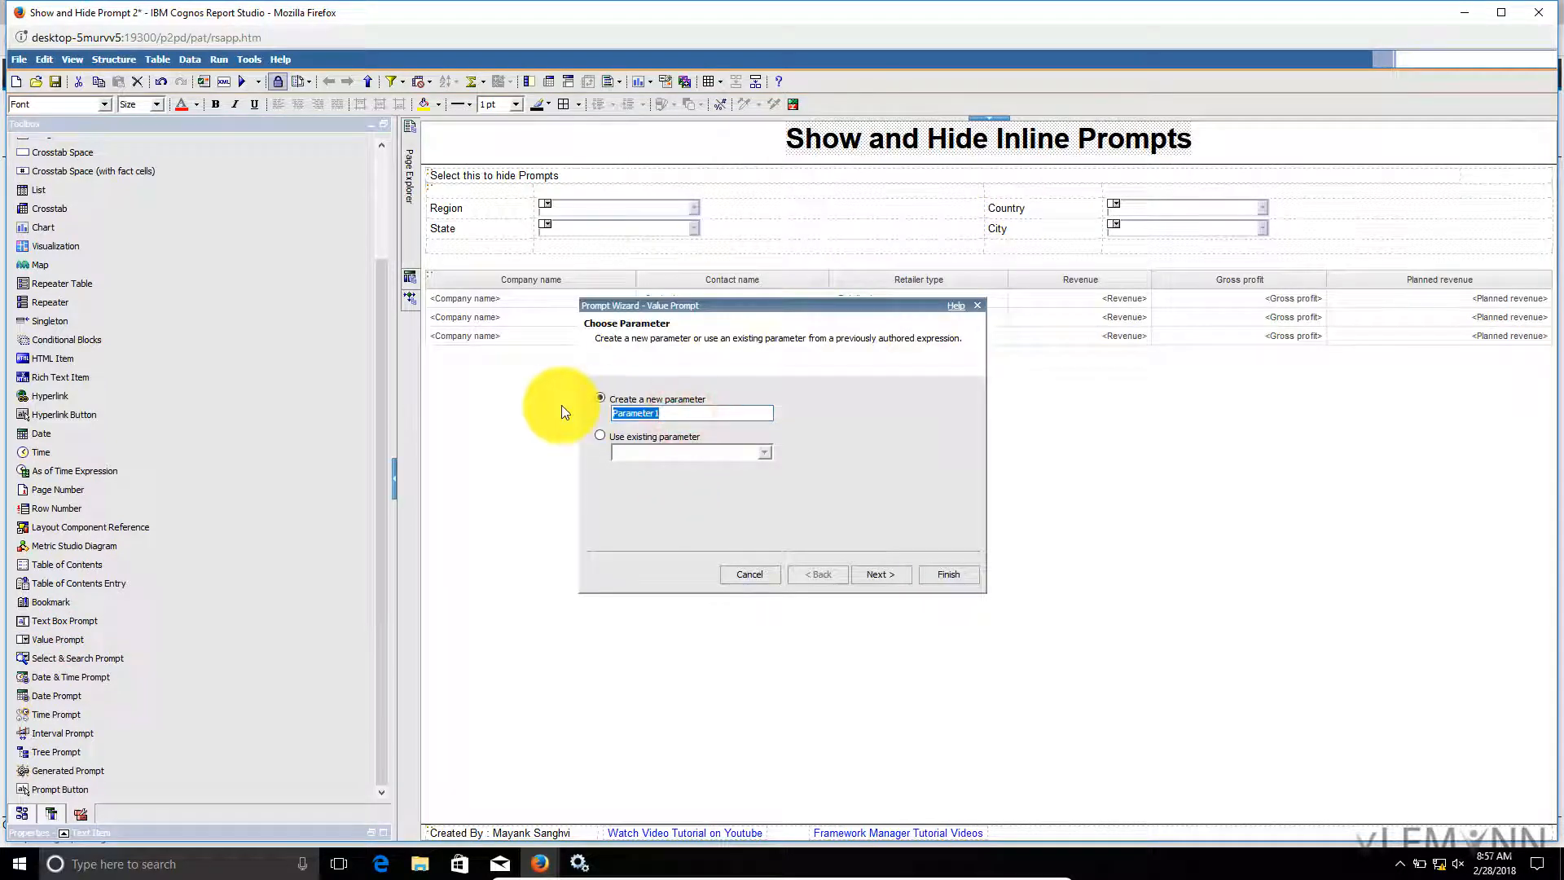
text(pHide)
click(858, 575)
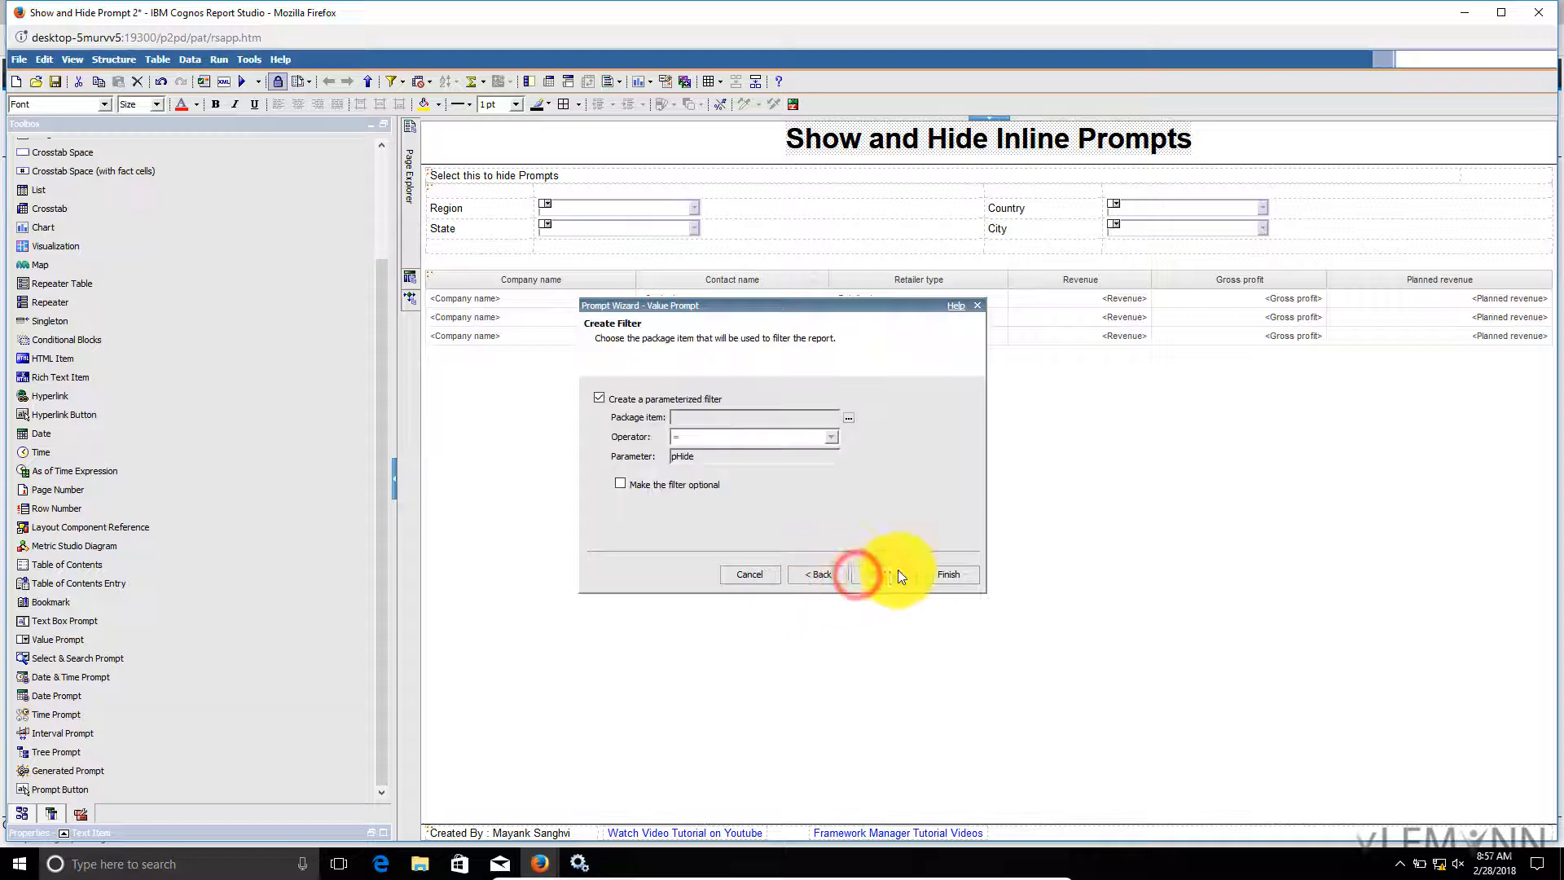
click(599, 397)
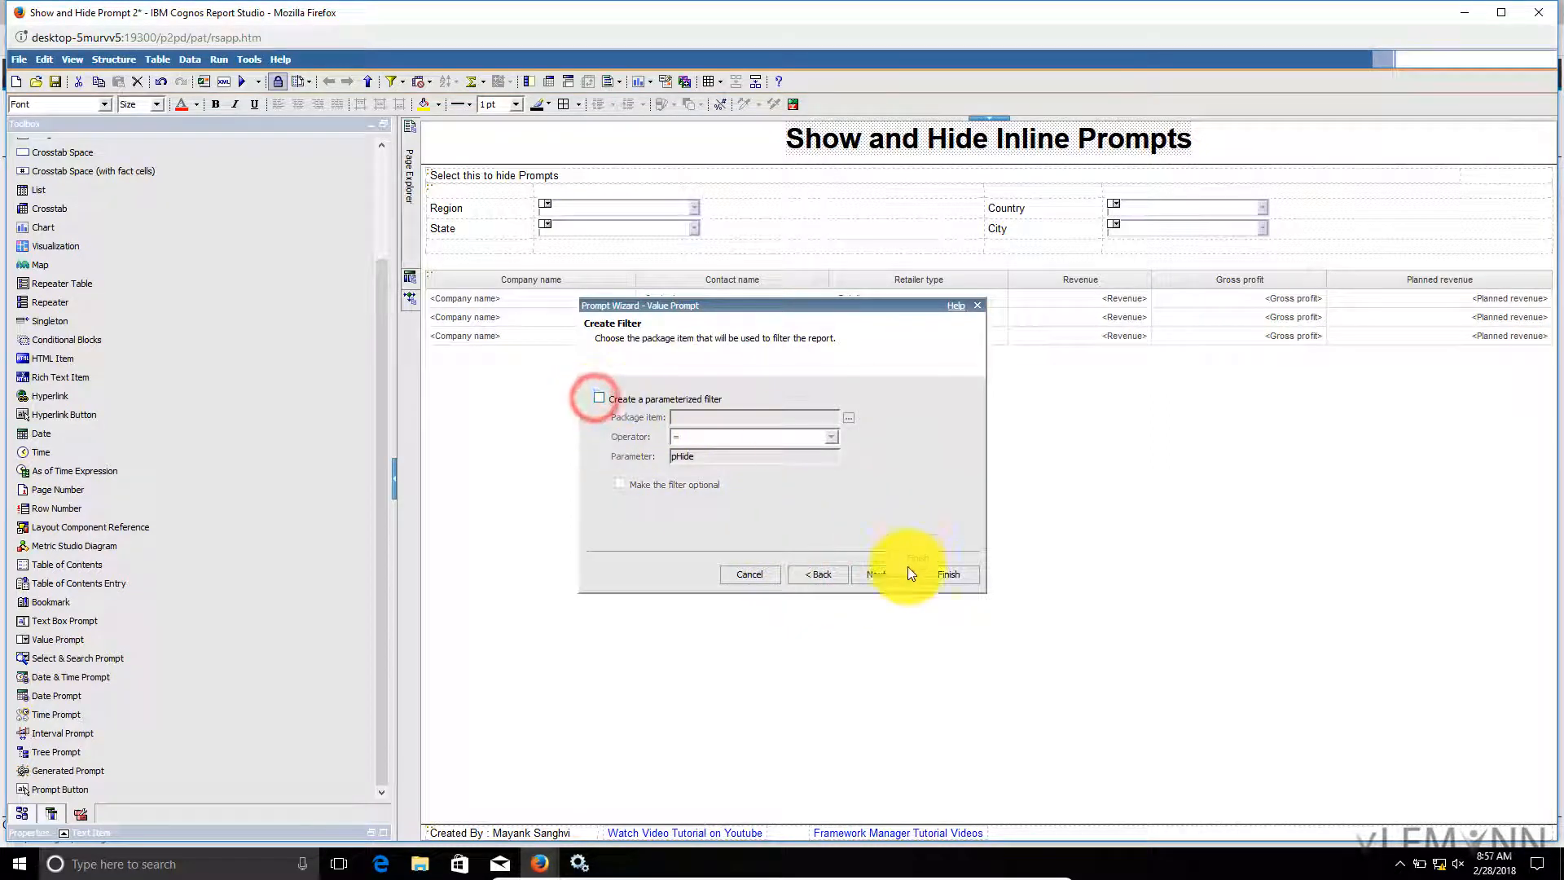
click(937, 575)
Make the pHide value prompt not required and set its selection interface to Radio button group
click(973, 176)
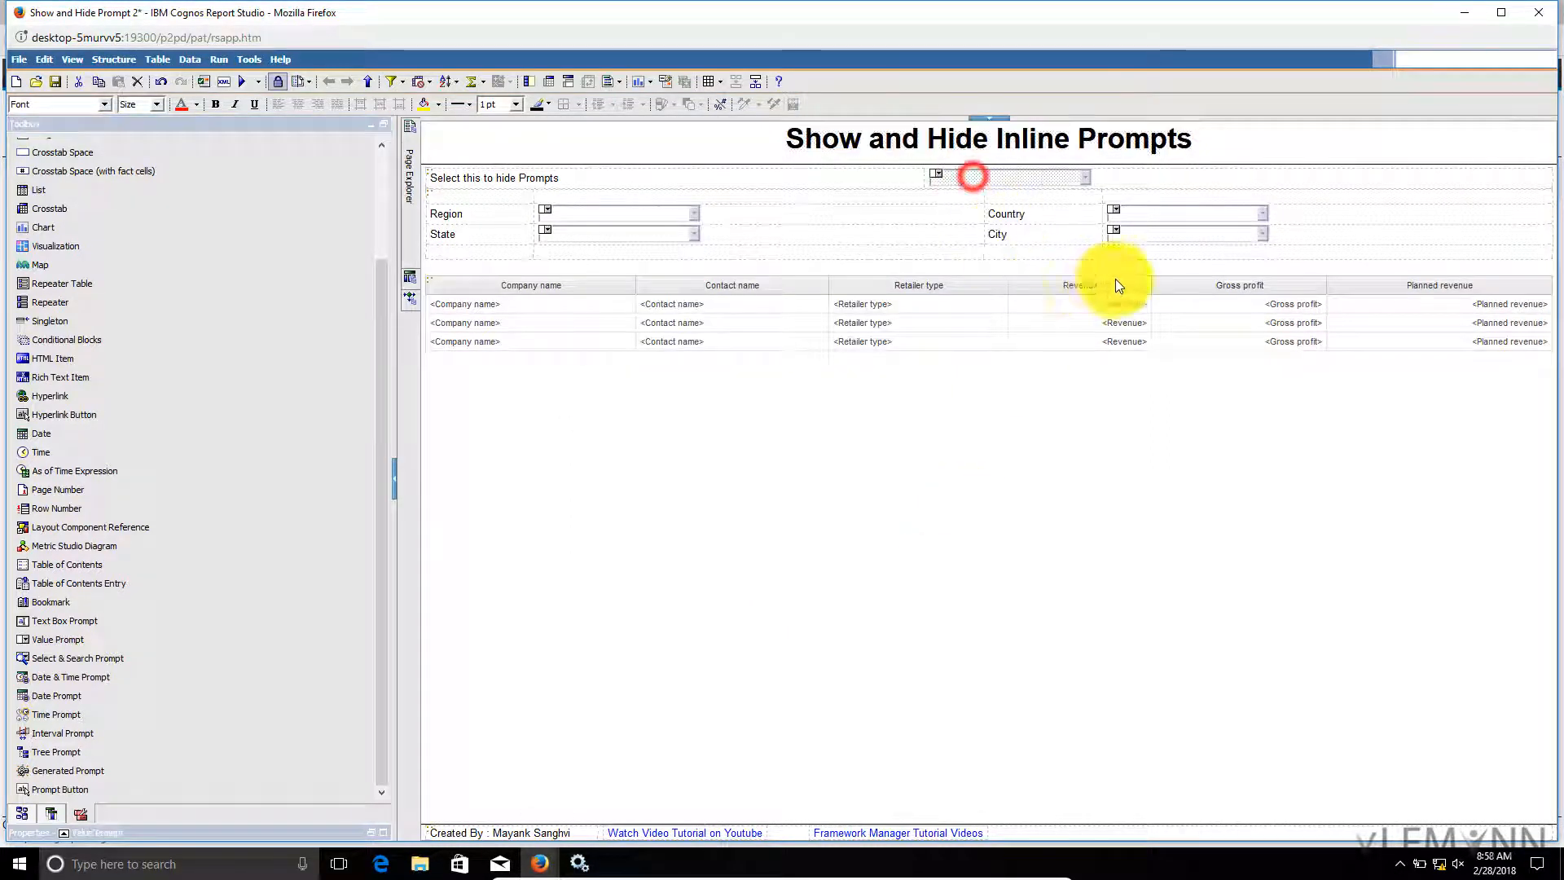
click(382, 831)
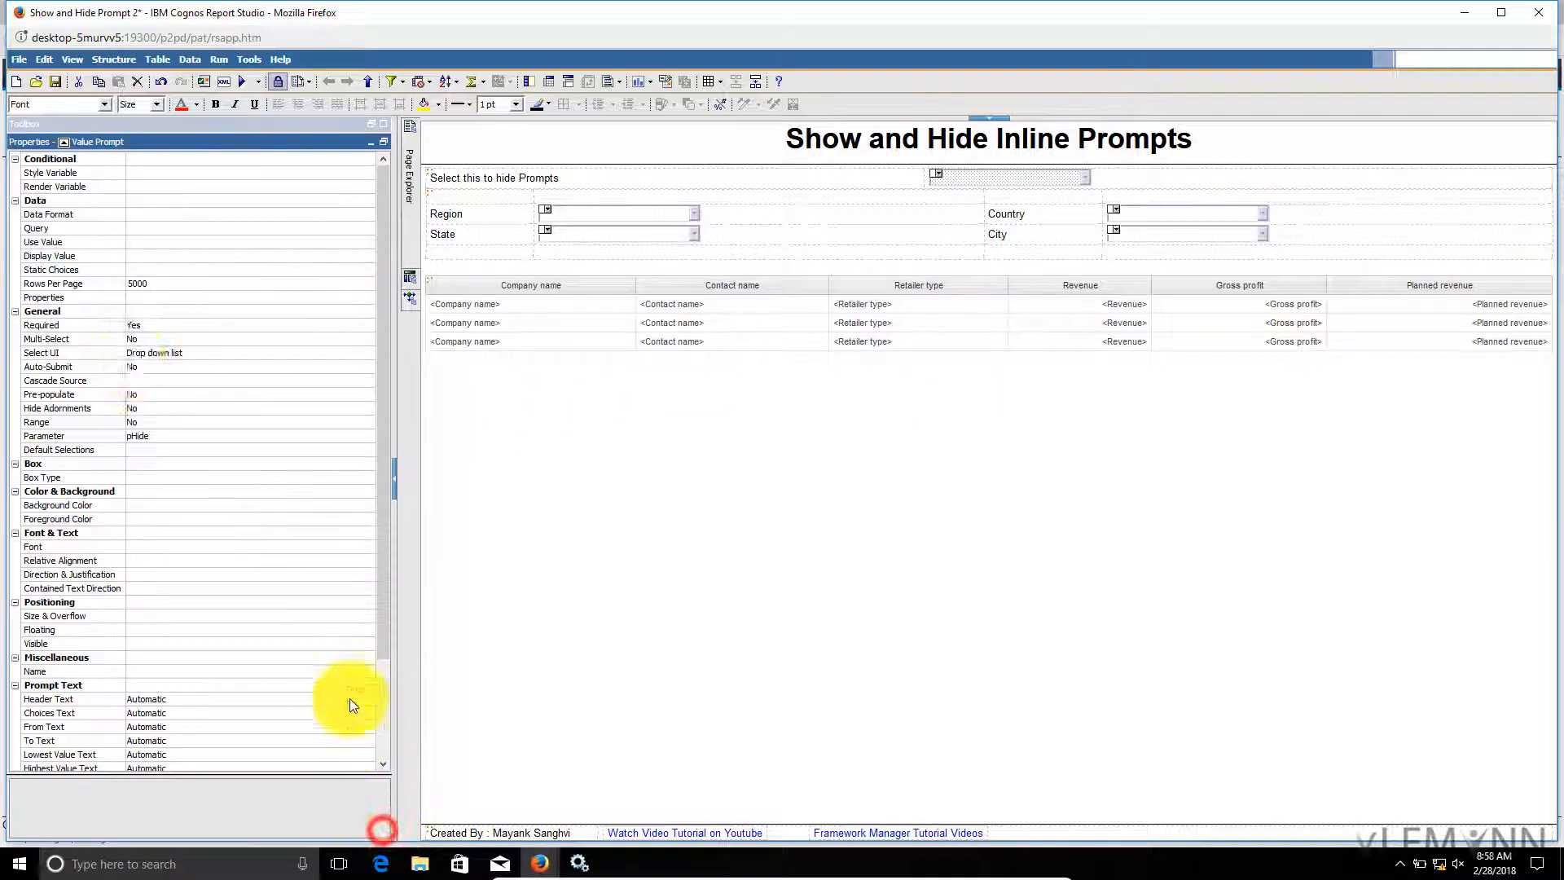
click(209, 325)
click(367, 325)
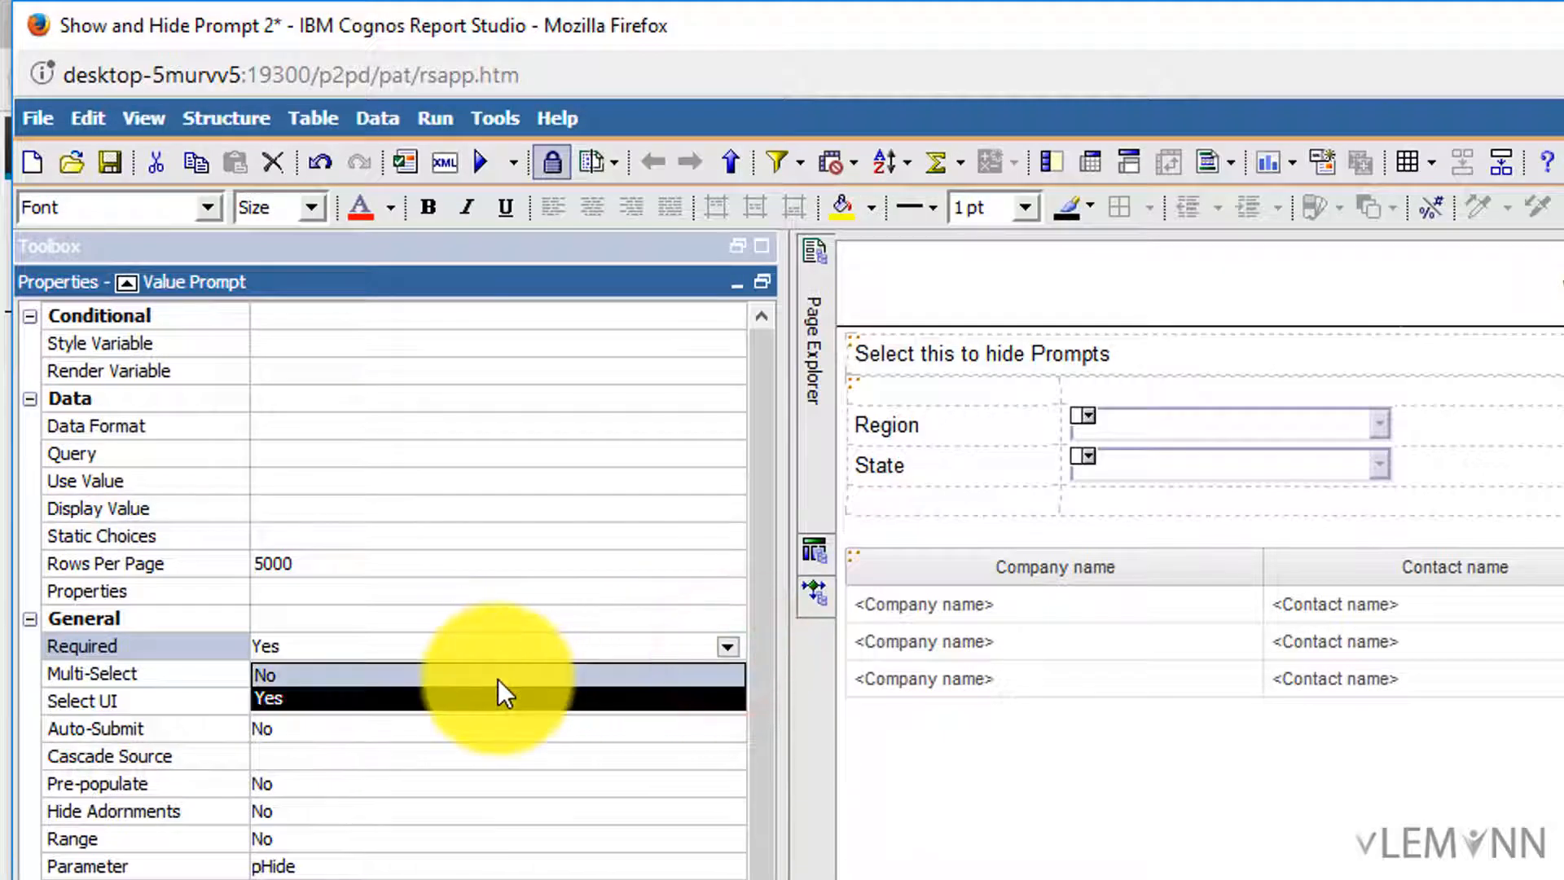
click(499, 675)
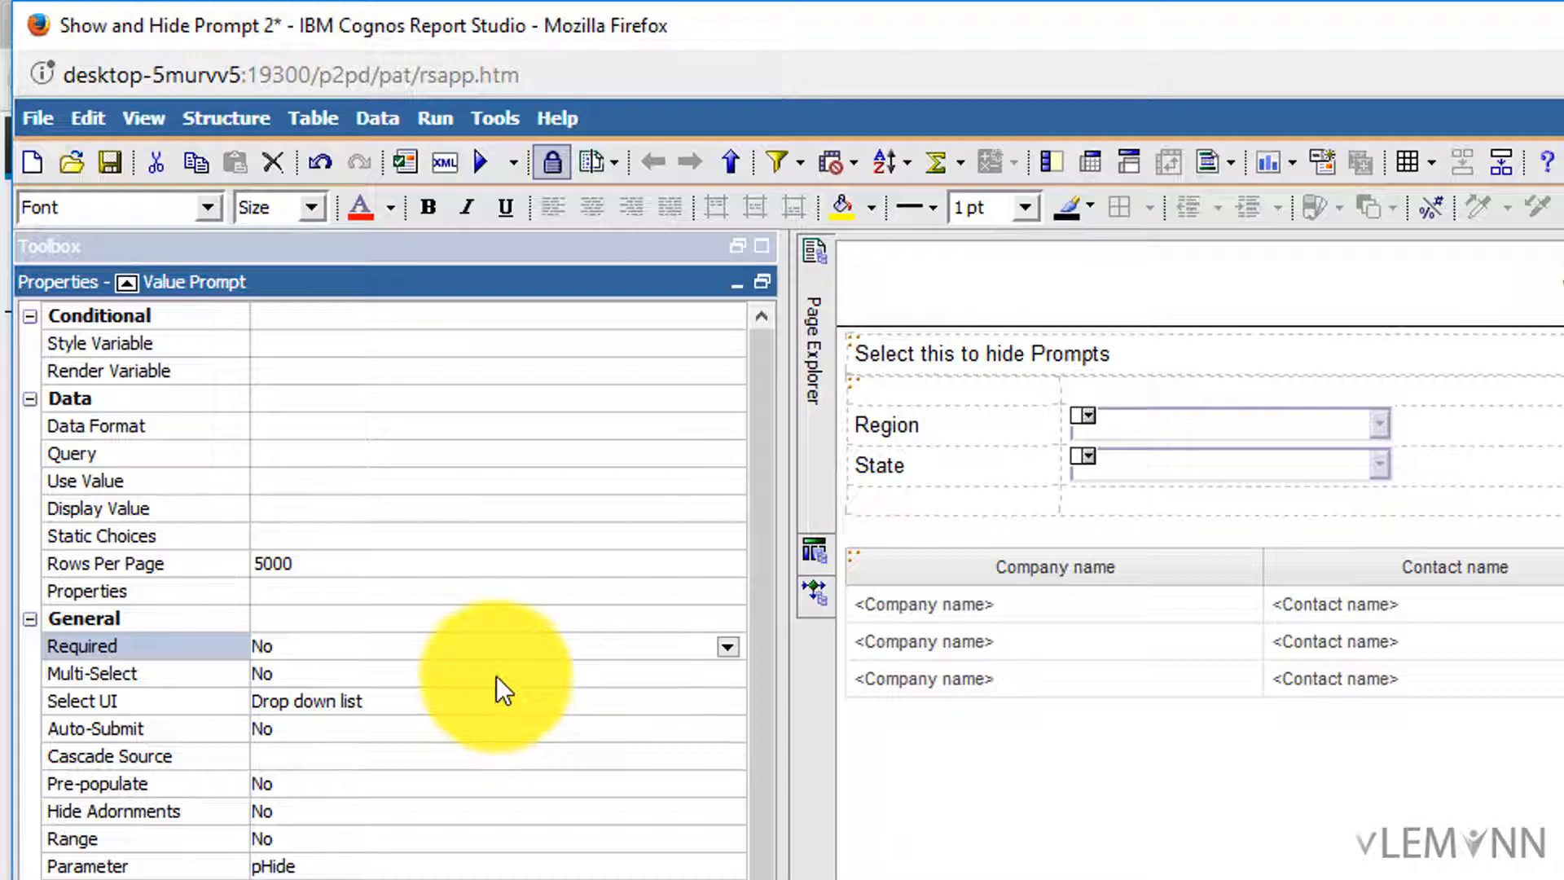
click(496, 677)
click(489, 702)
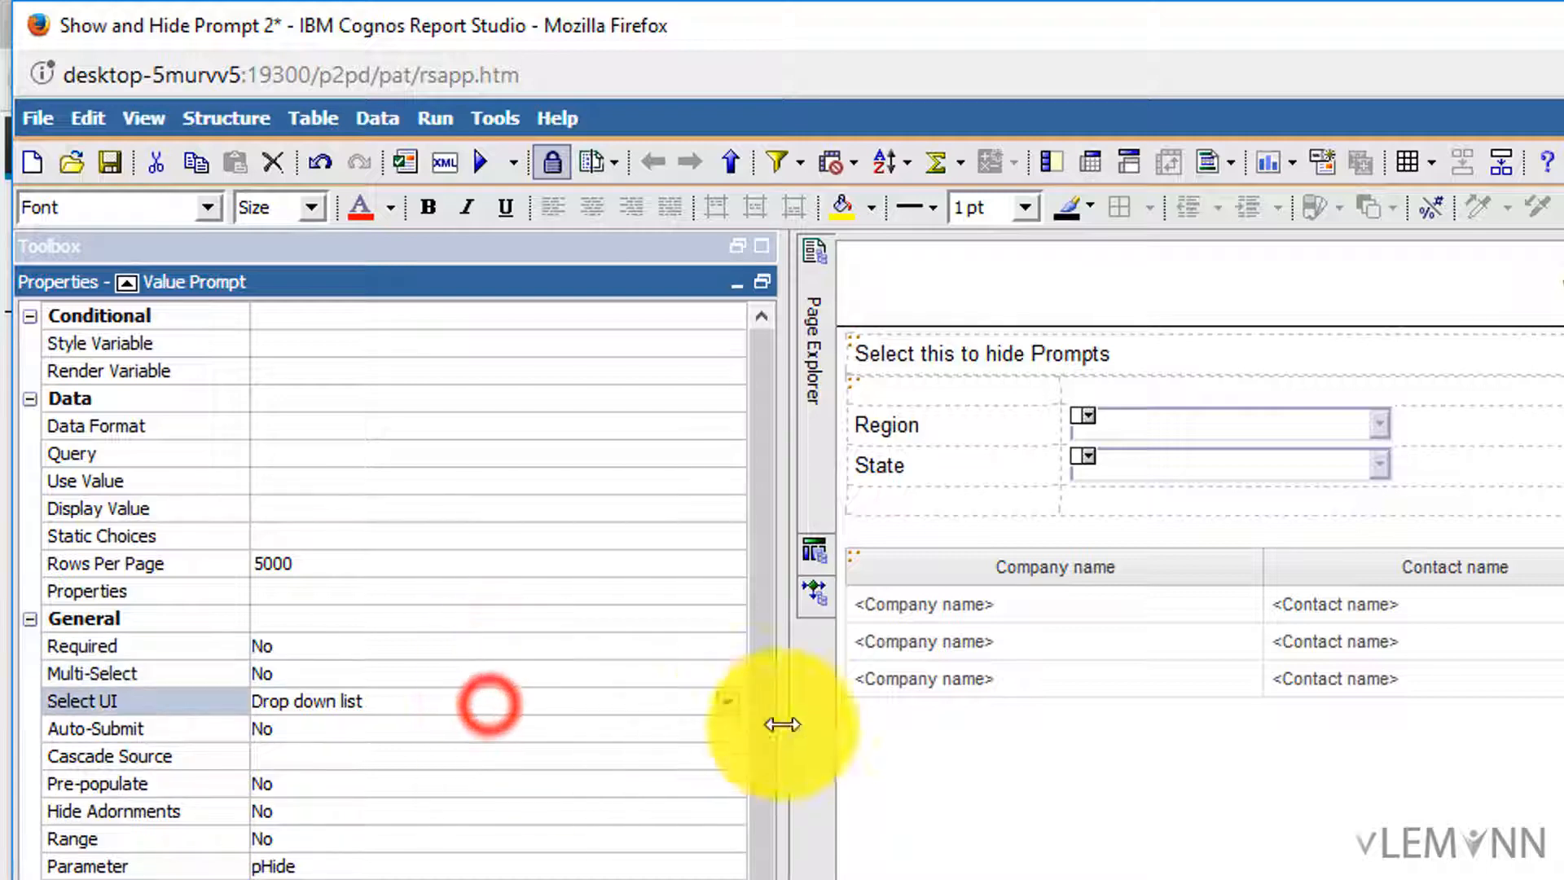
click(726, 704)
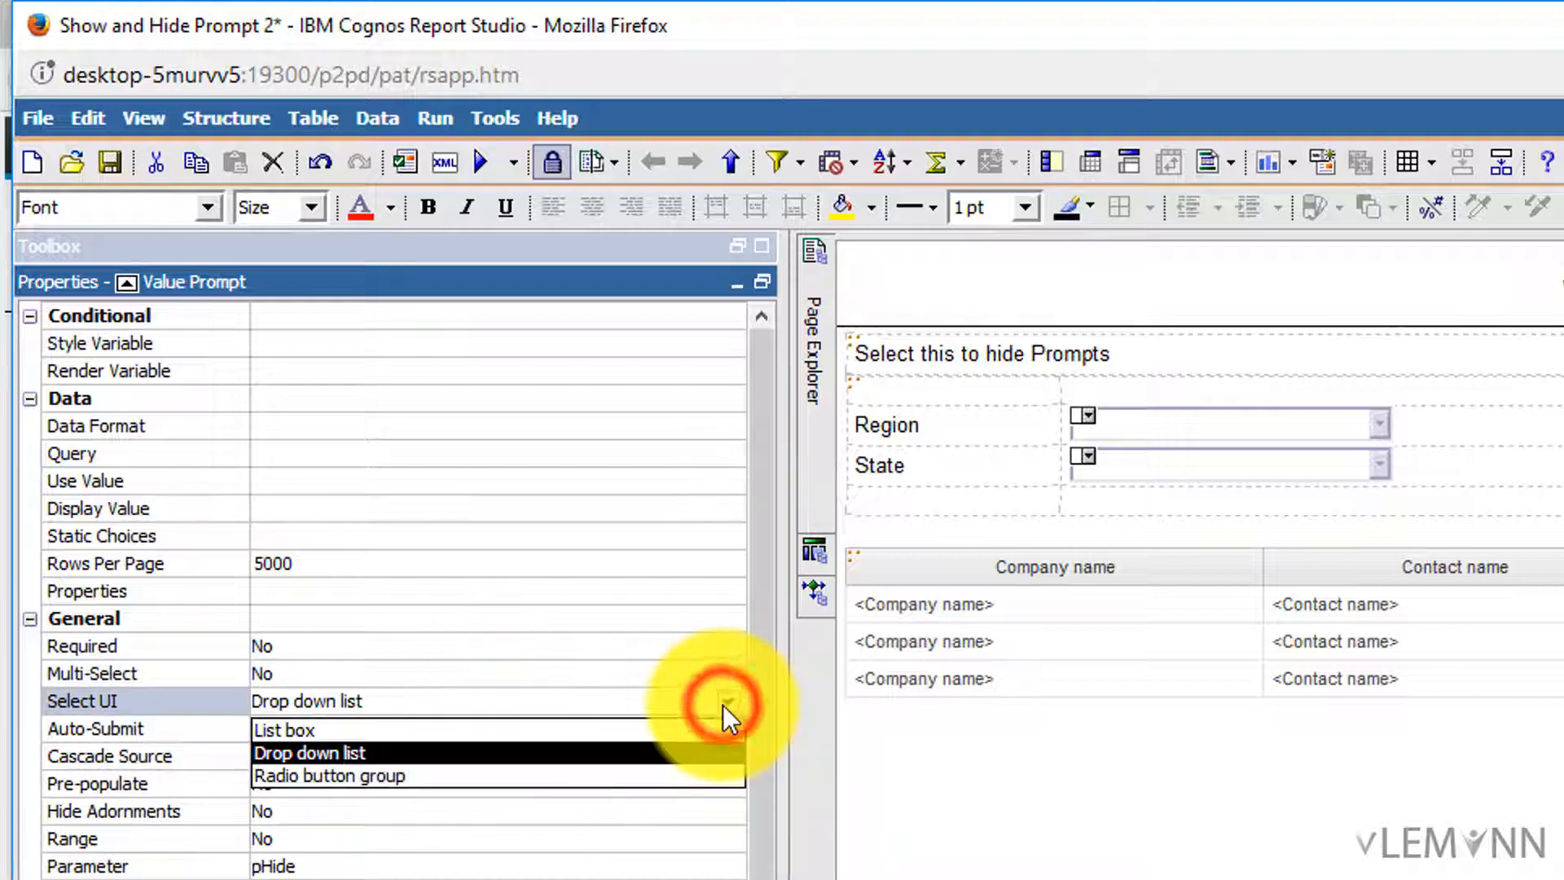
click(570, 778)
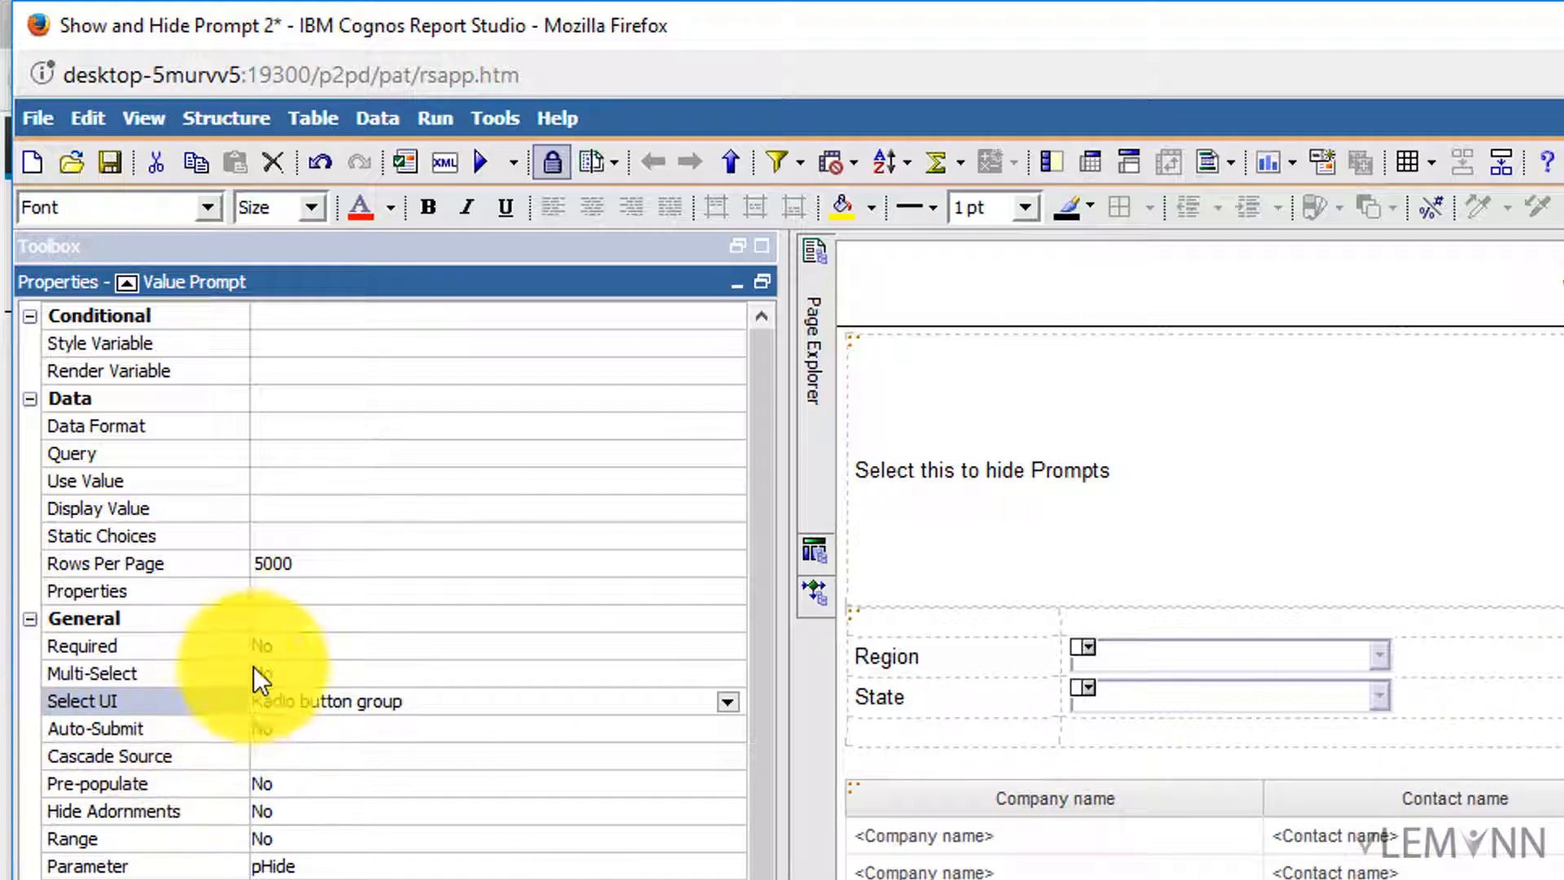
Add a static choice to the pHide prompt with use value 1 and display value "Show Propmts"
click(308, 533)
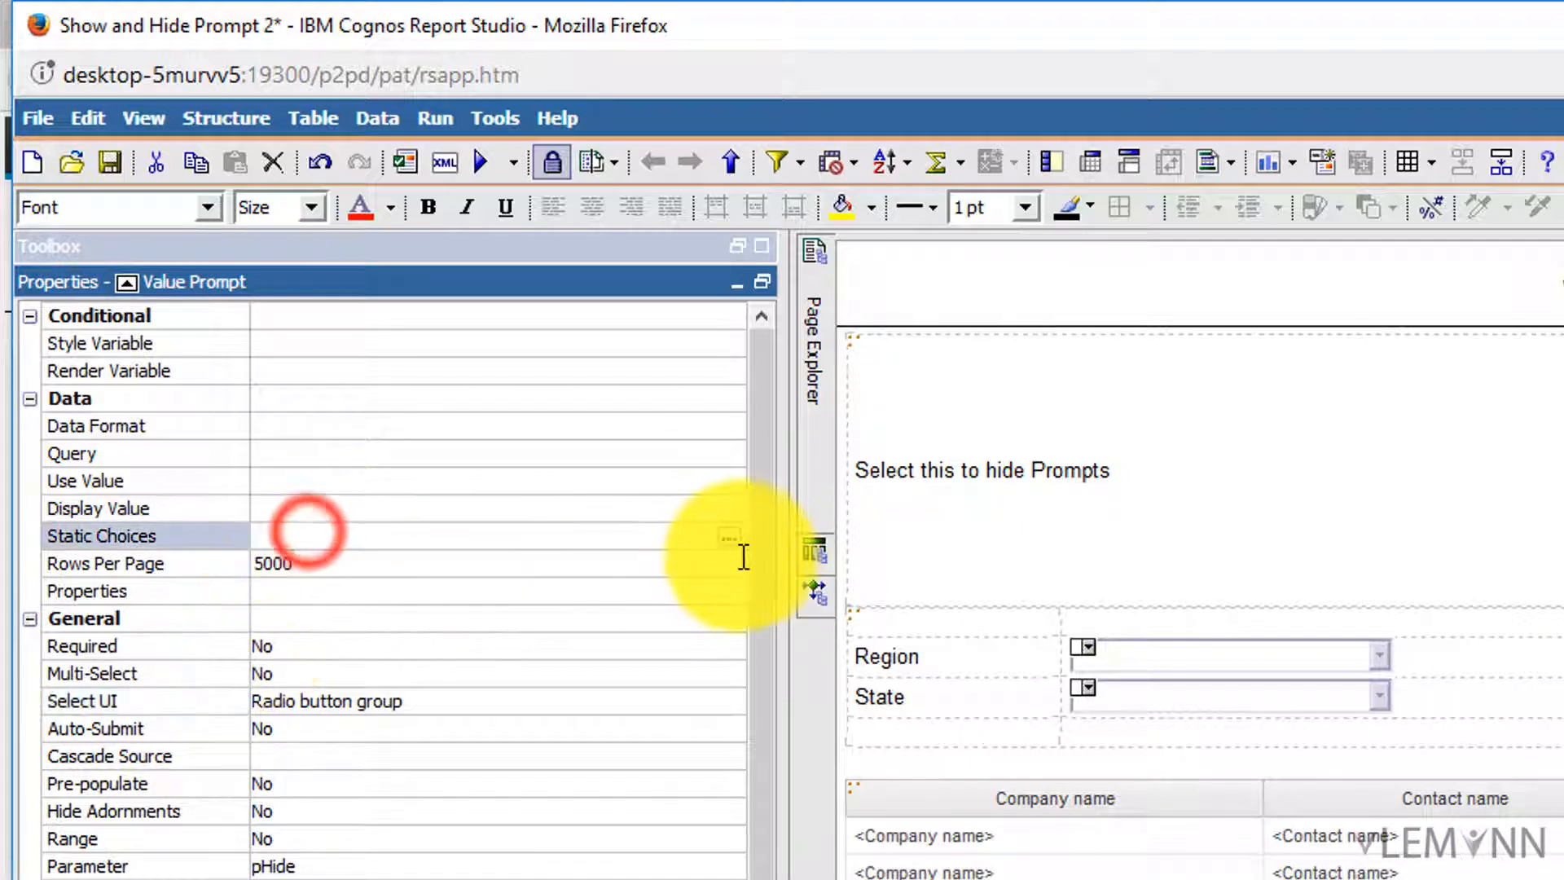
click(730, 538)
click(1537, 706)
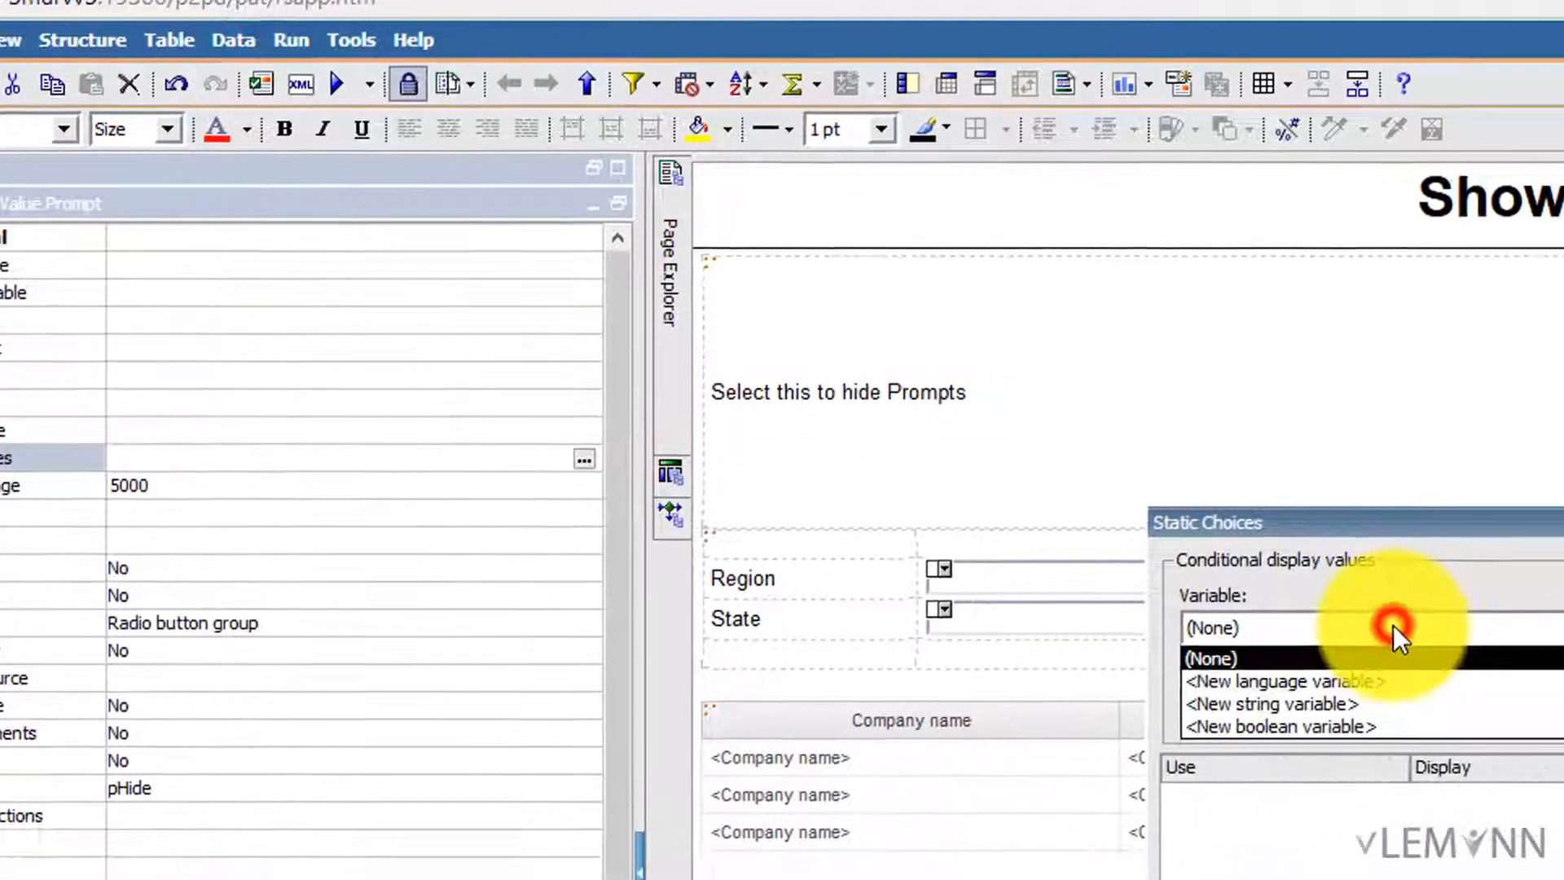
click(1395, 632)
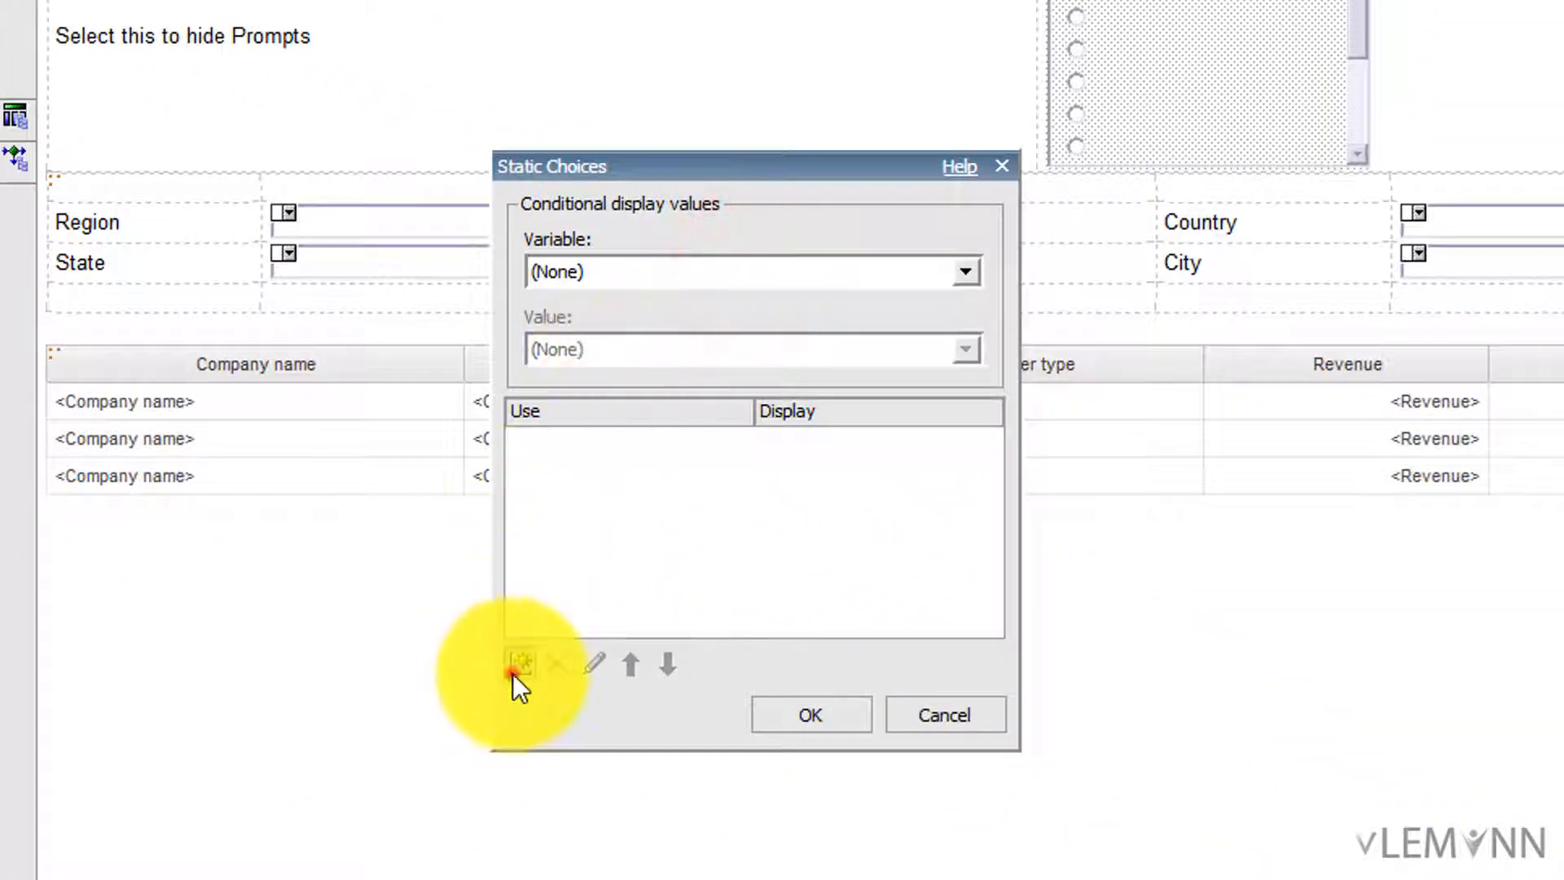
click(513, 669)
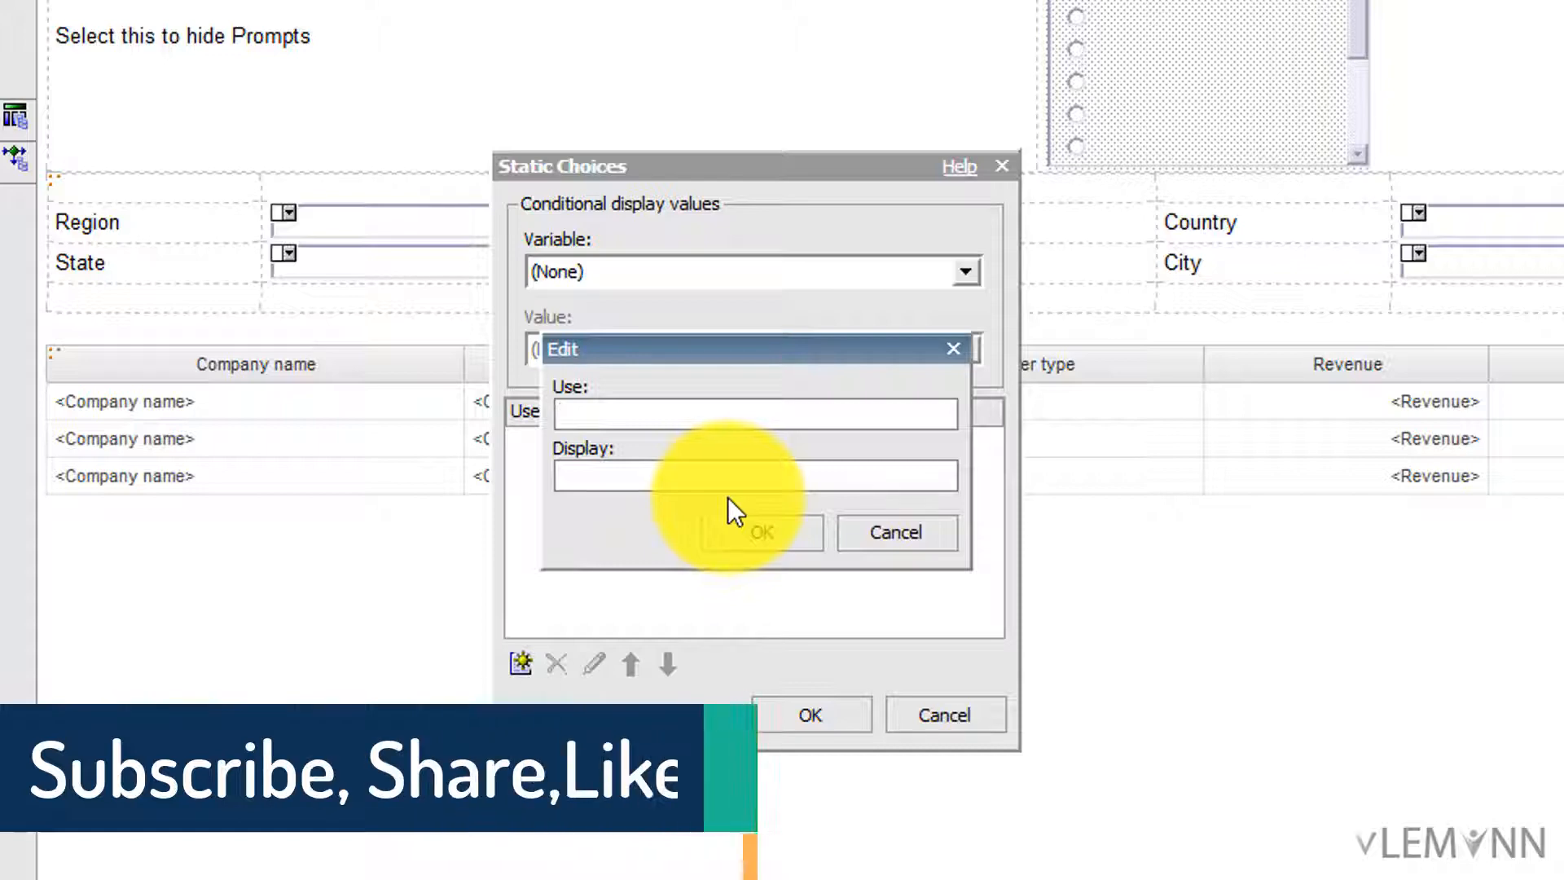
text(1)
click(676, 471)
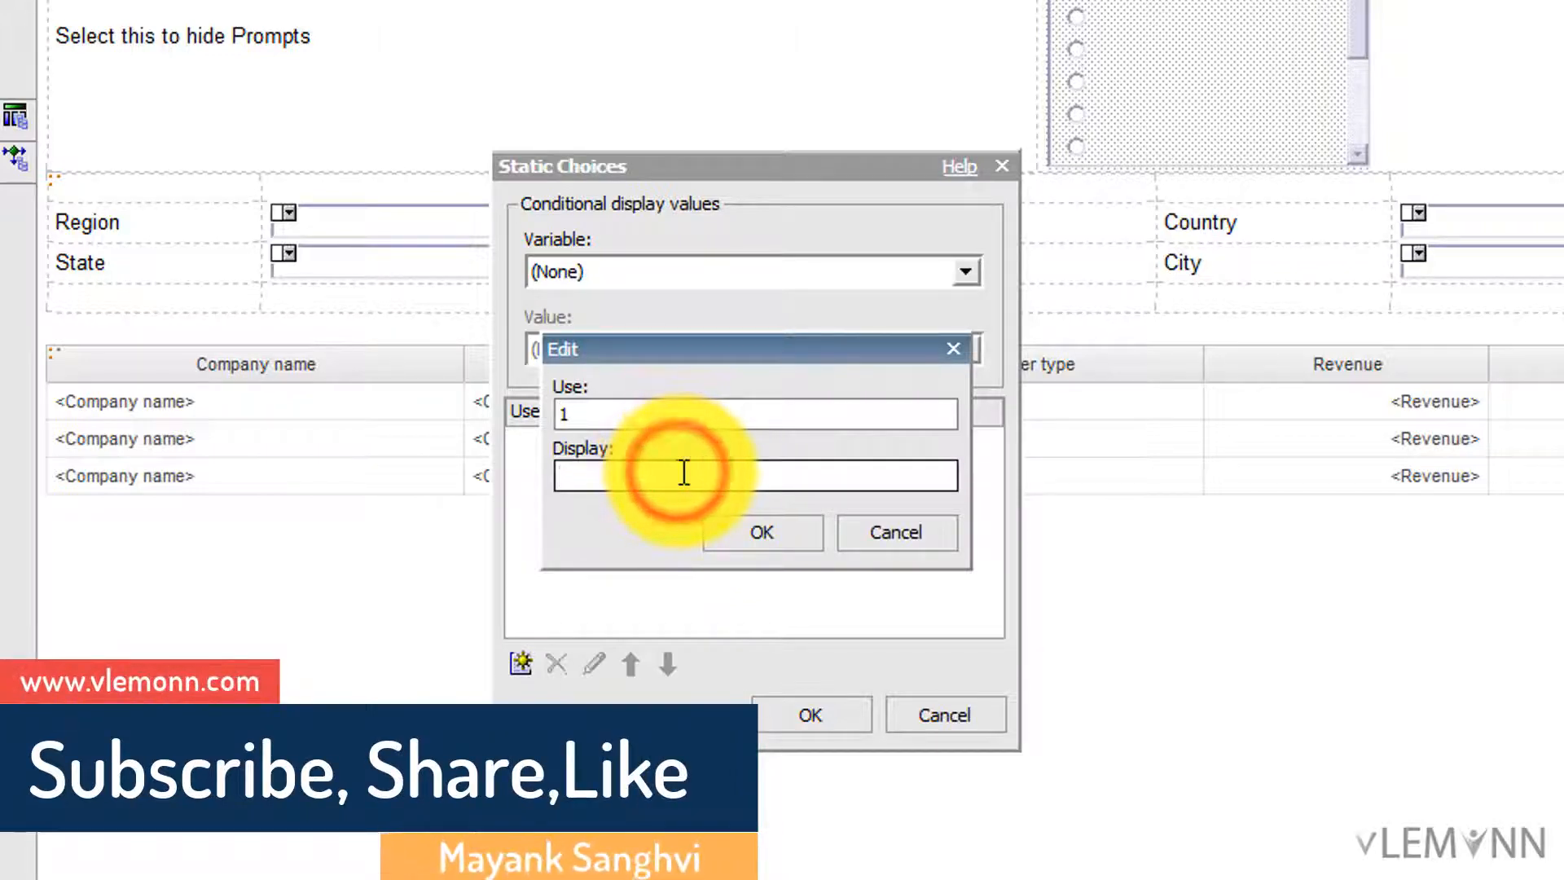
text(Show)
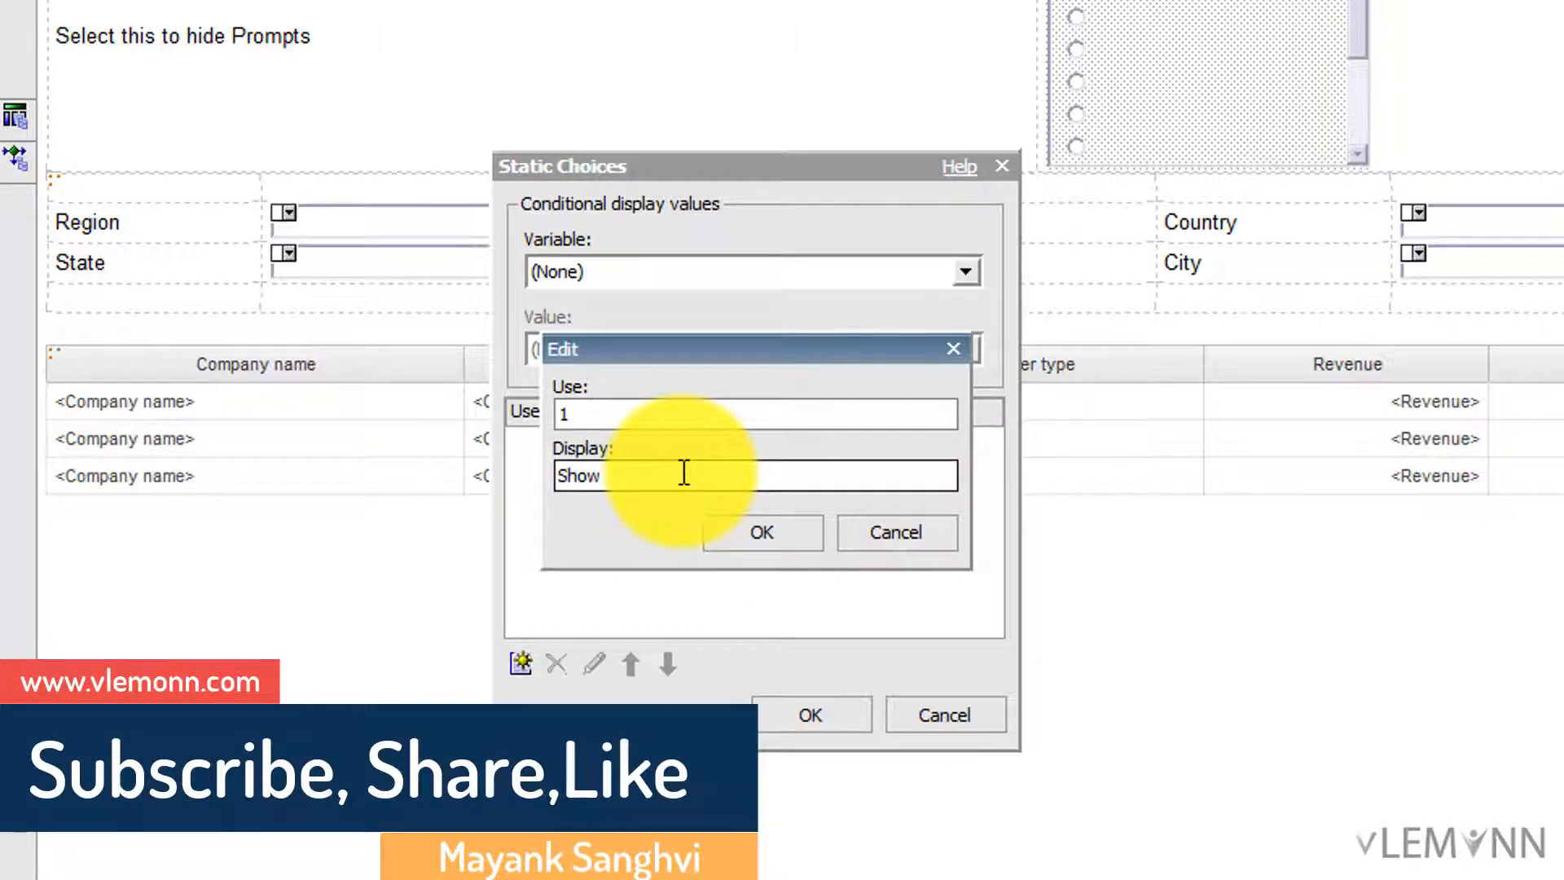
text( Propmts)
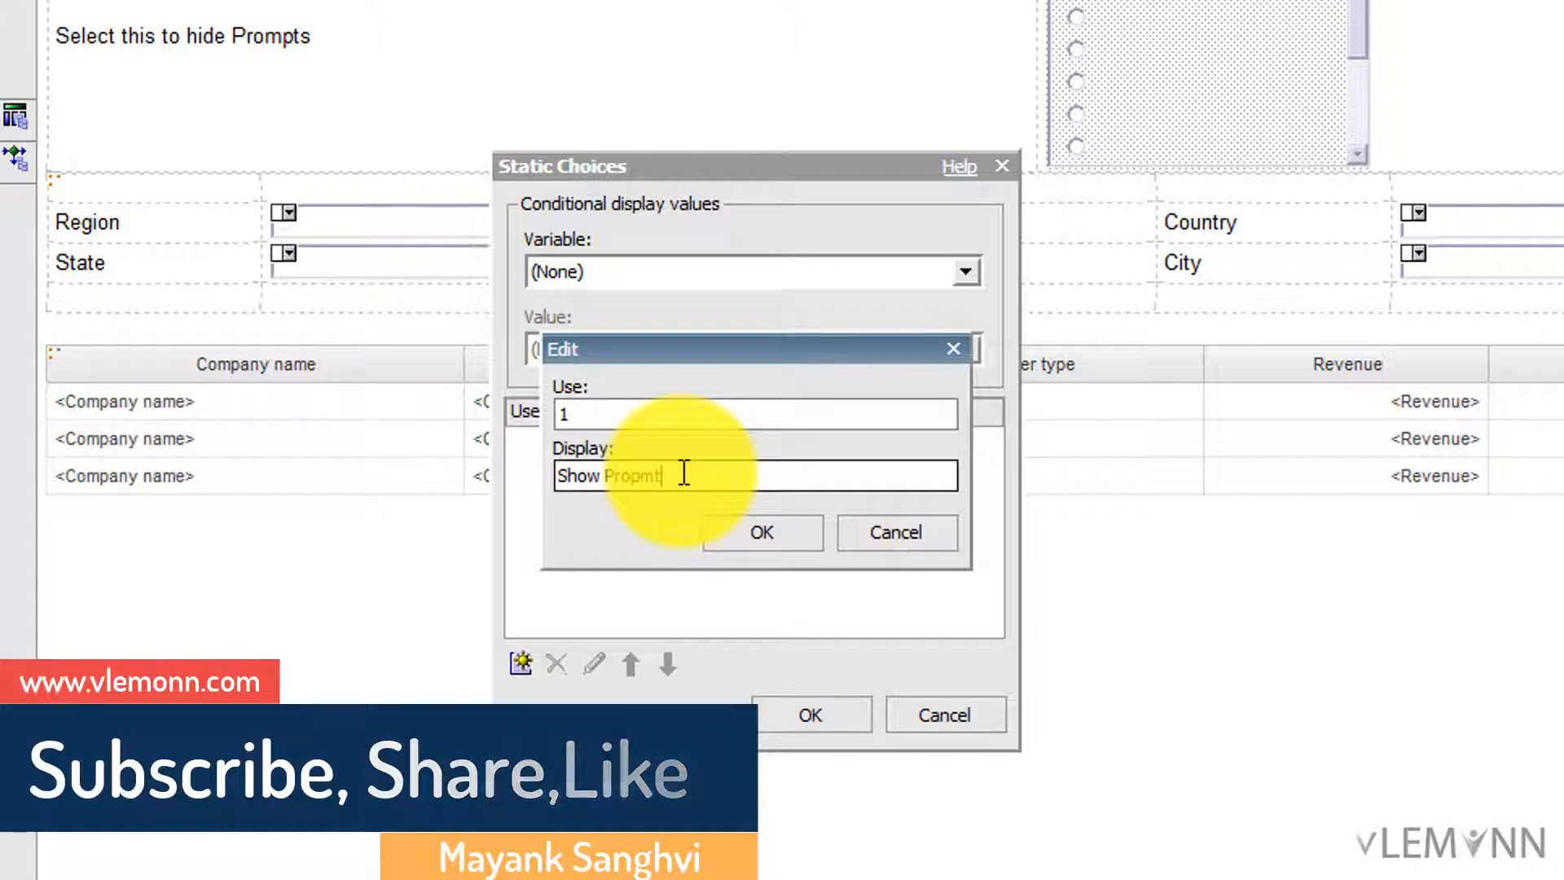
click(779, 526)
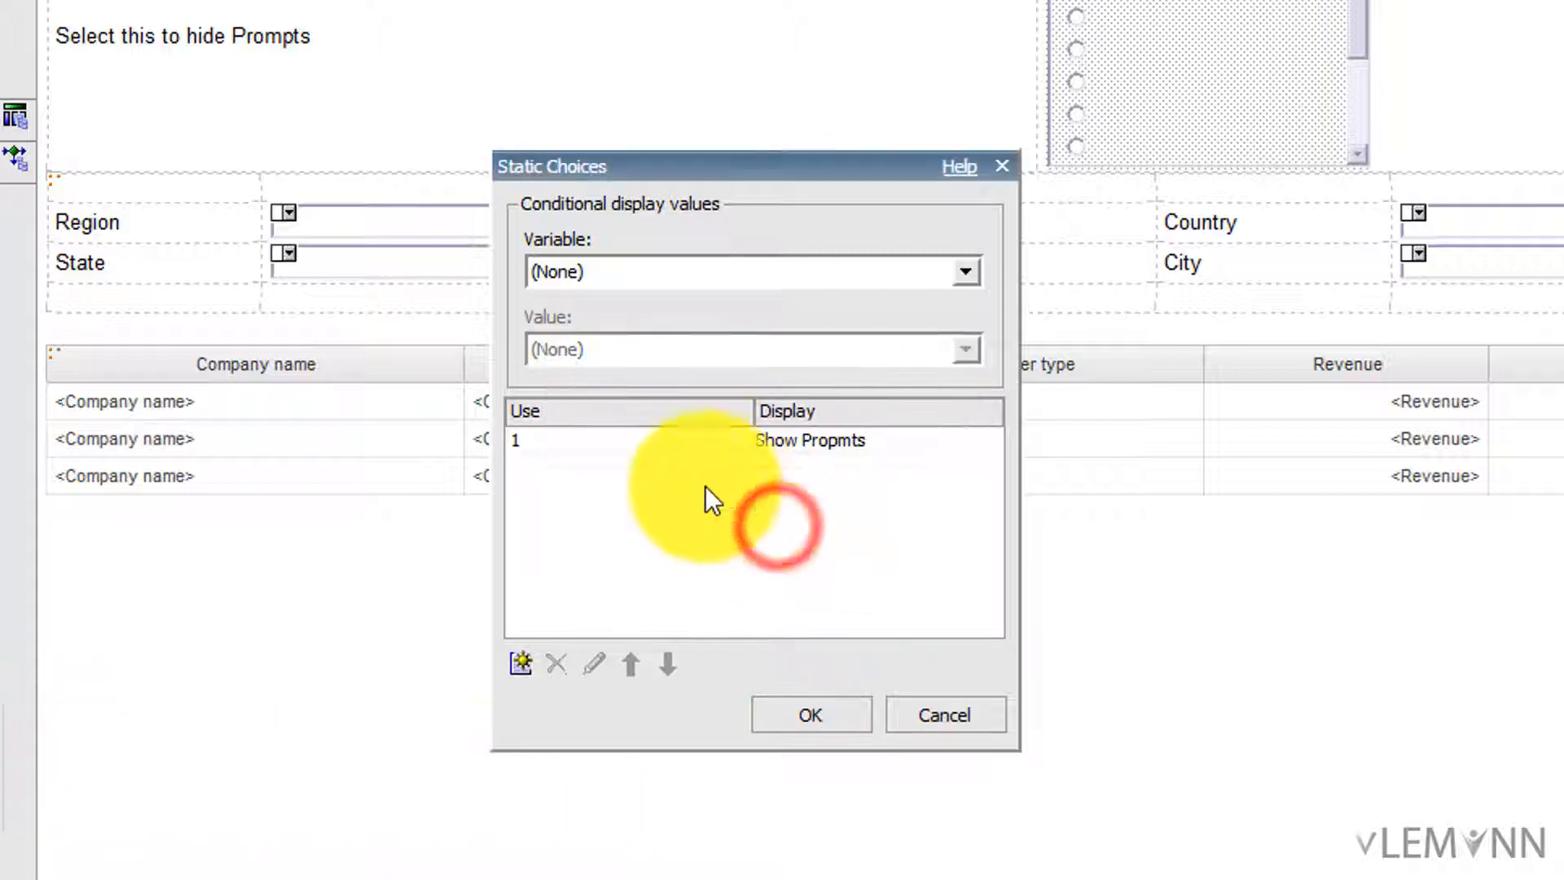
Add a second static choice with use value 2 and display value "Hide Prompts", and accept the static choices
click(521, 663)
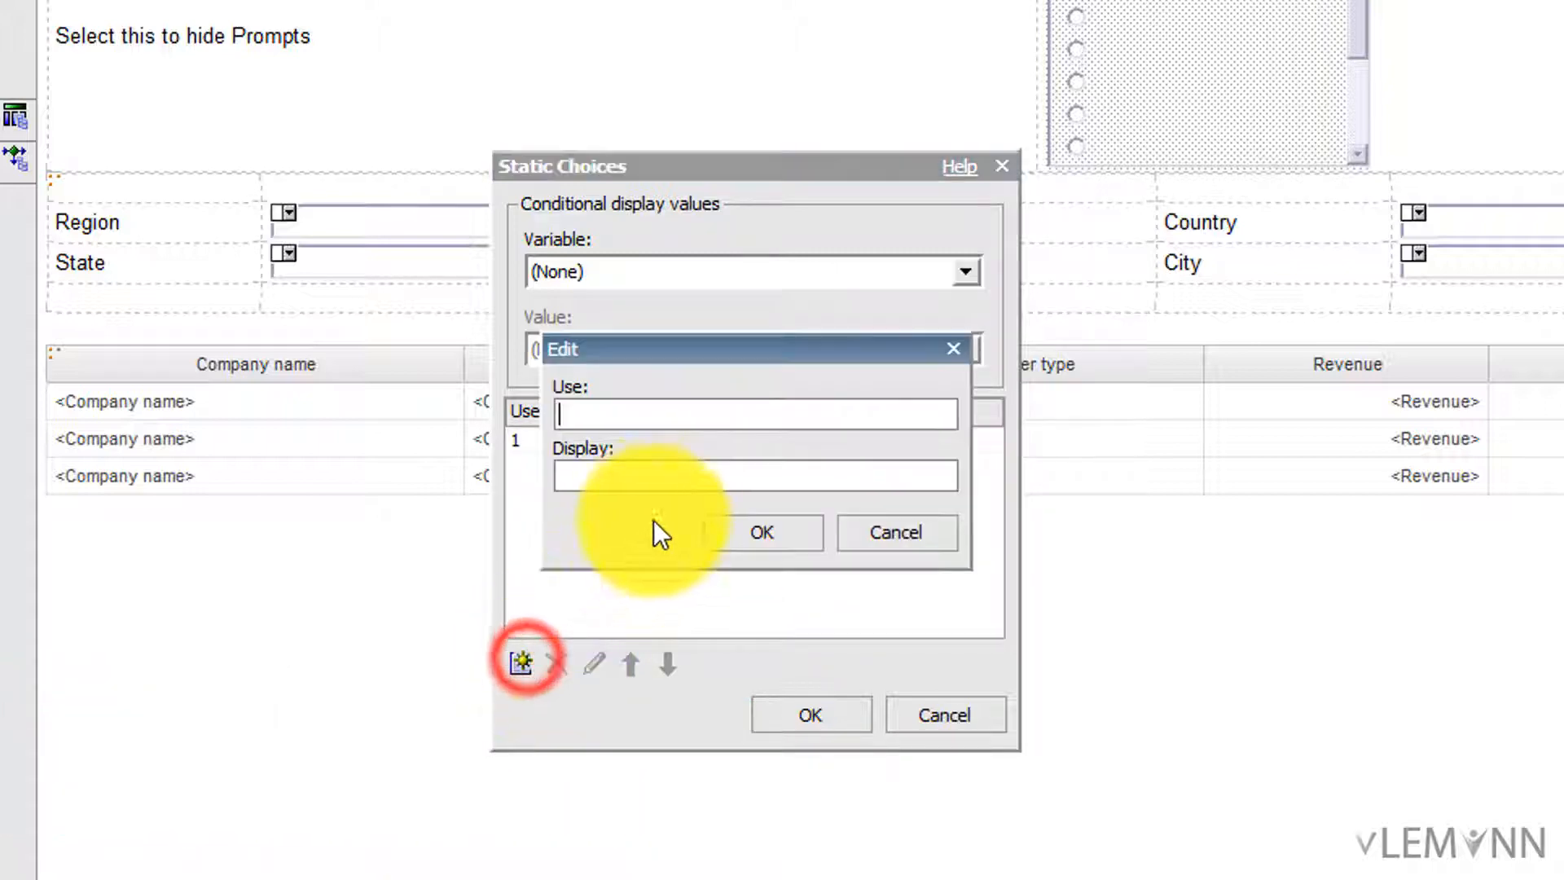
click(654, 467)
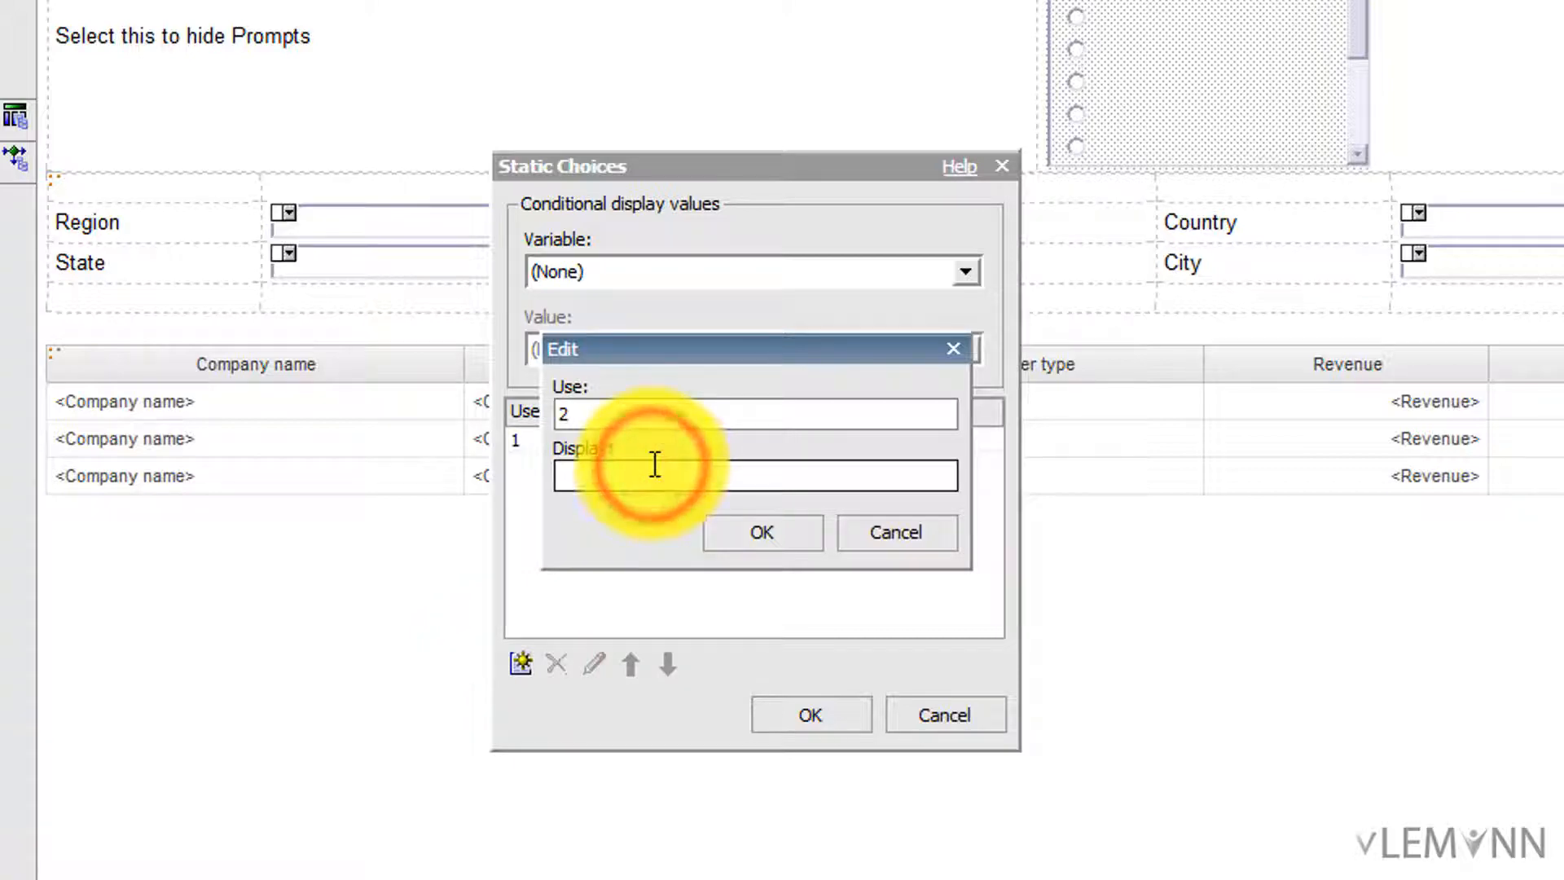
click(690, 481)
text(Hide P)
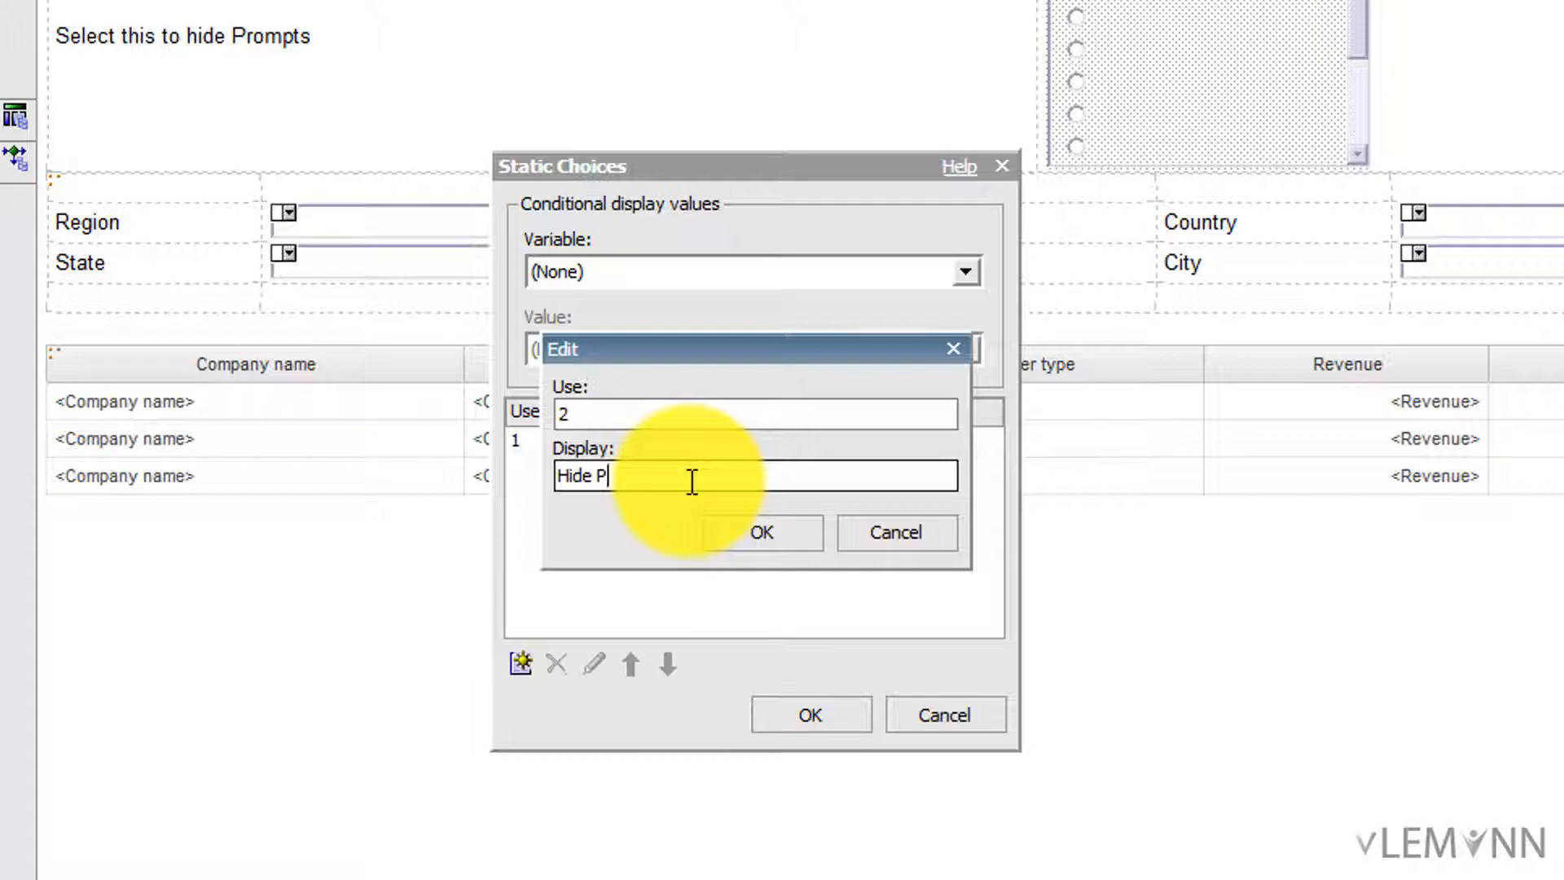
text(rompts)
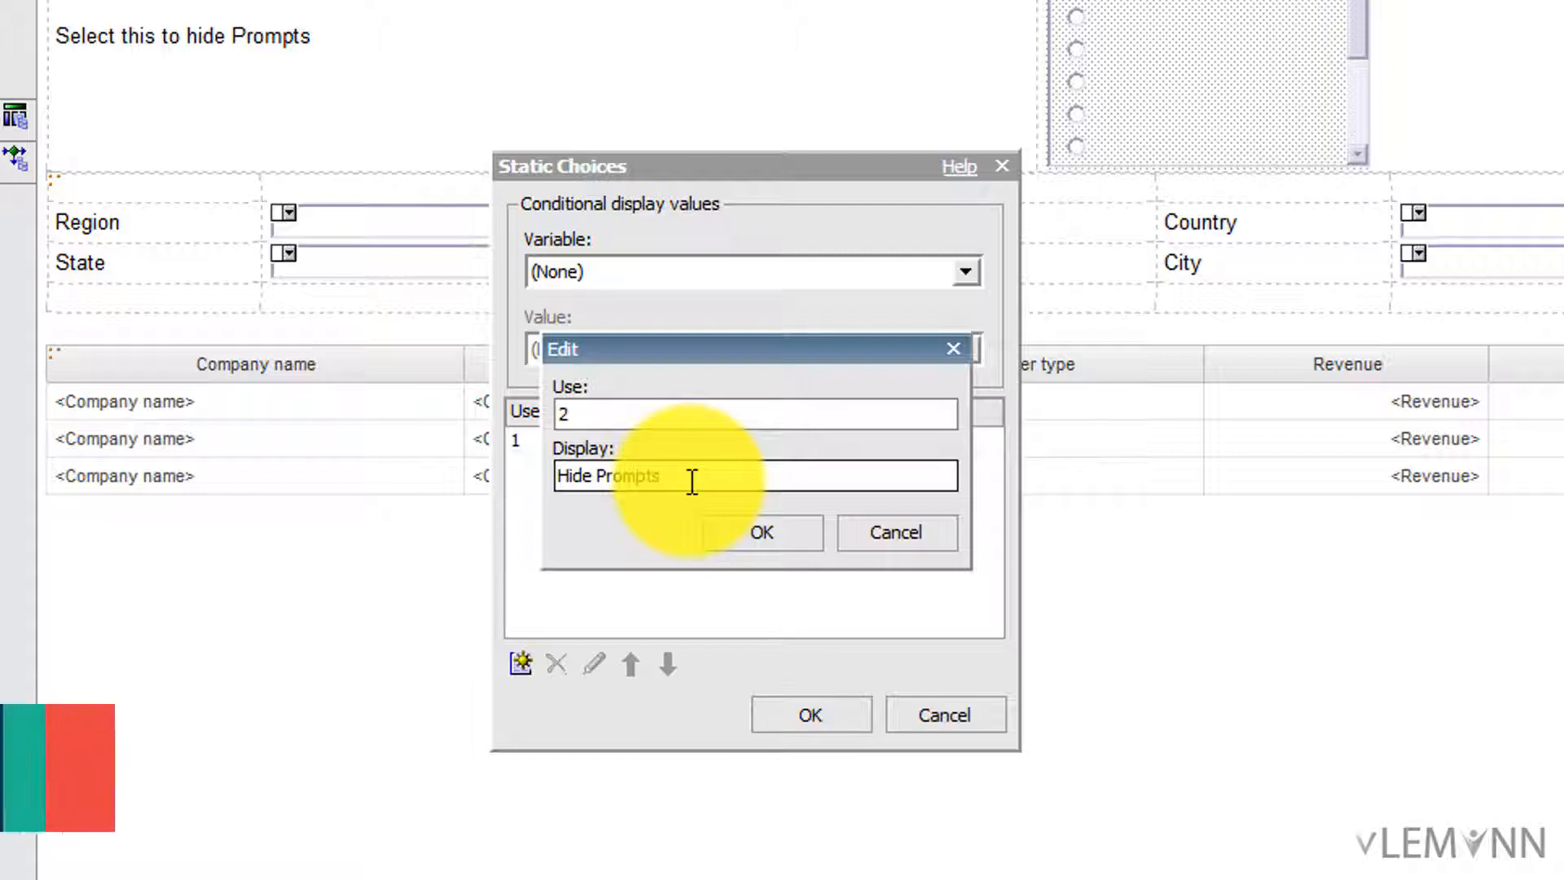
click(745, 535)
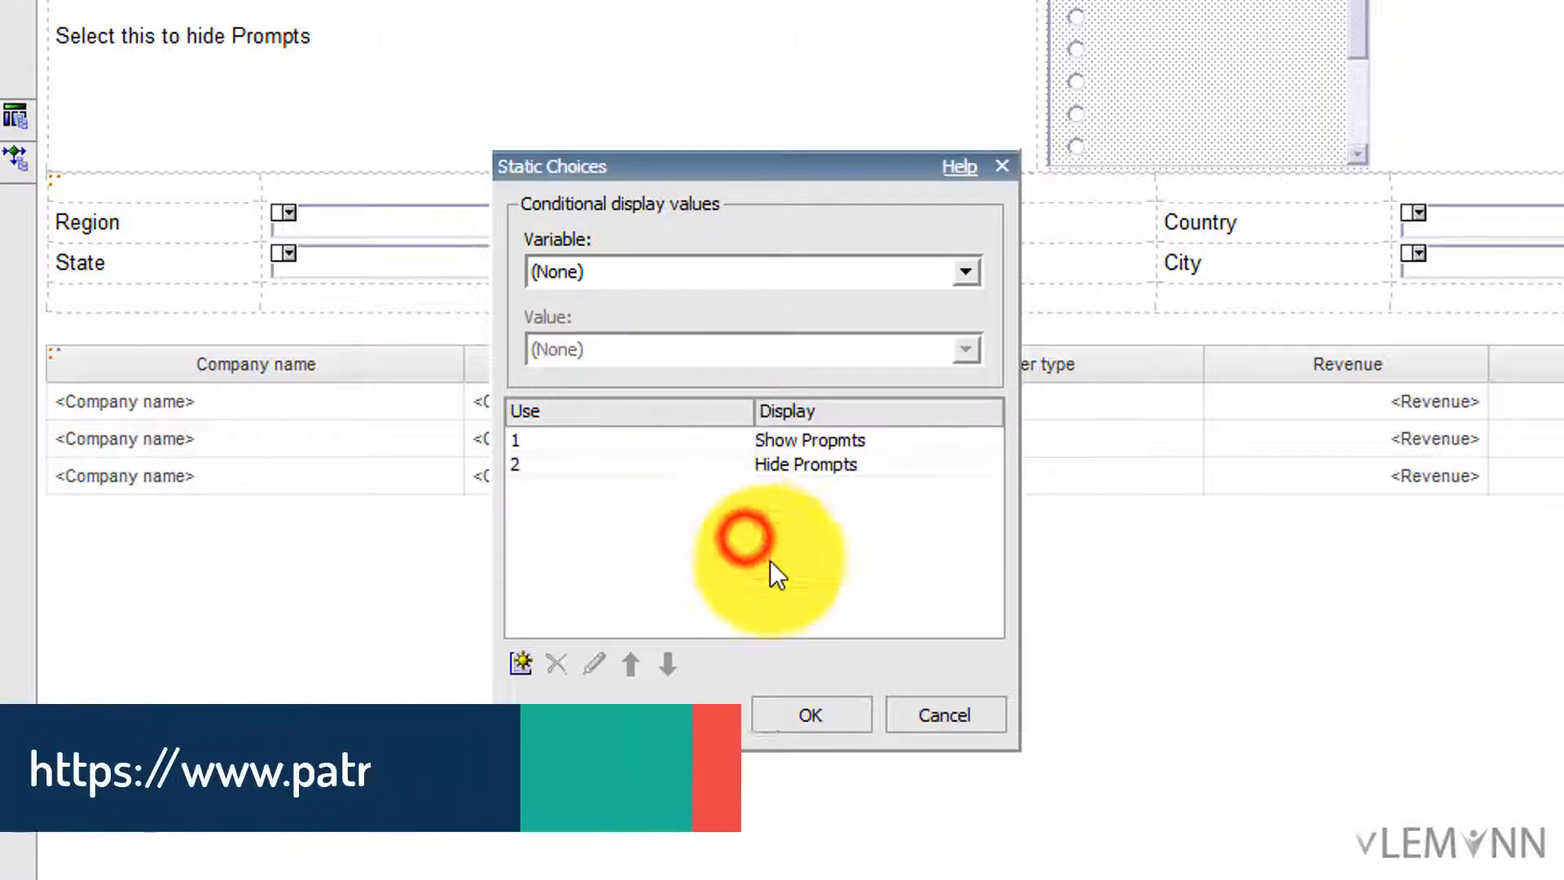
click(849, 705)
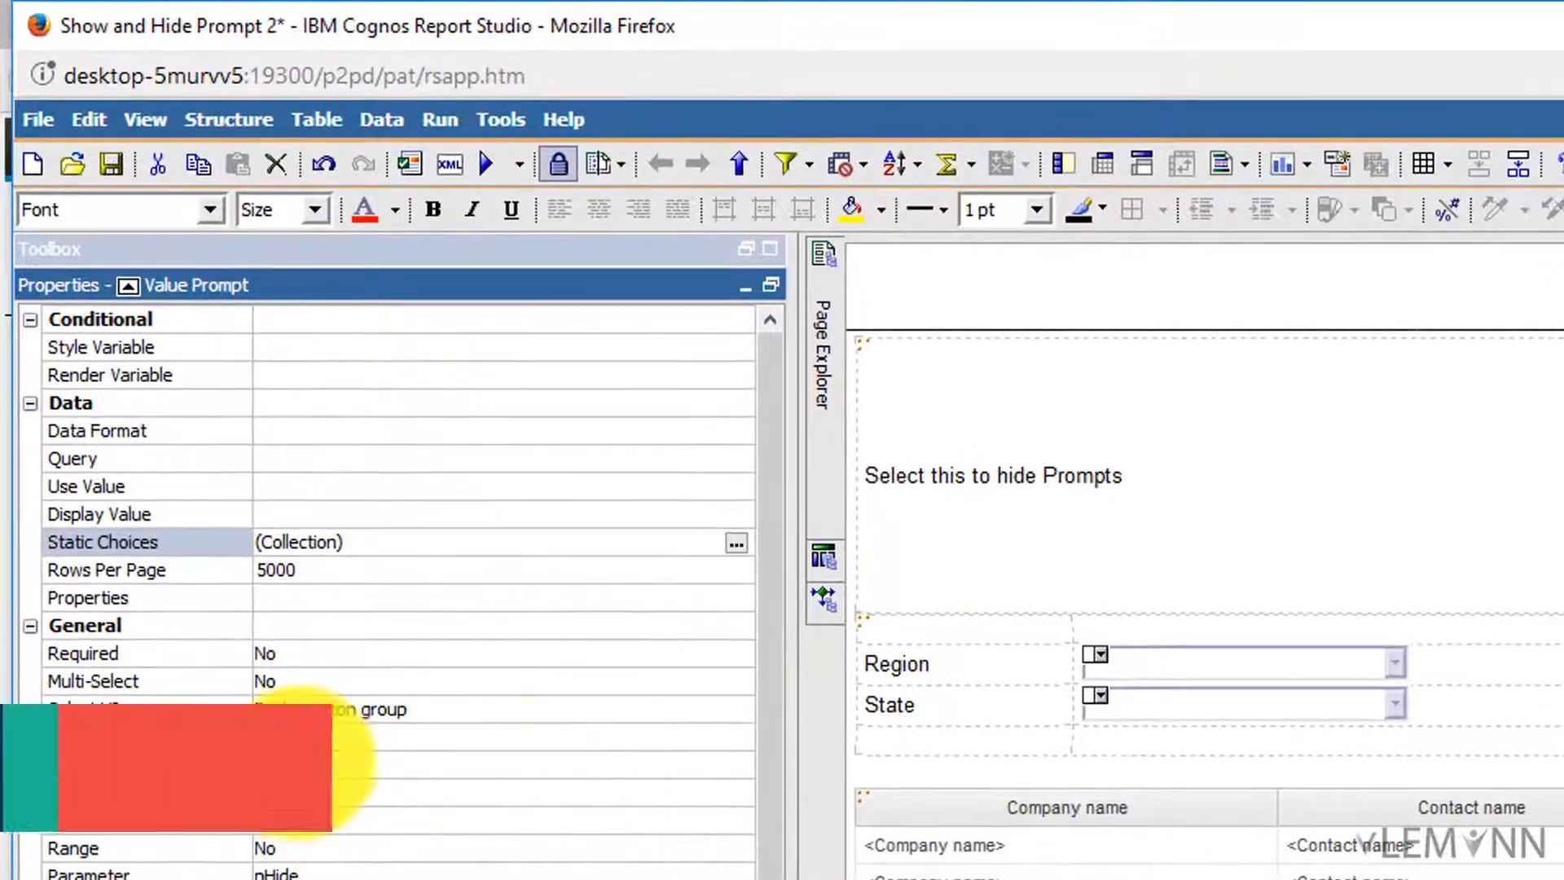
Set Auto-Submit to Yes for the pHide value prompt
click(58, 357)
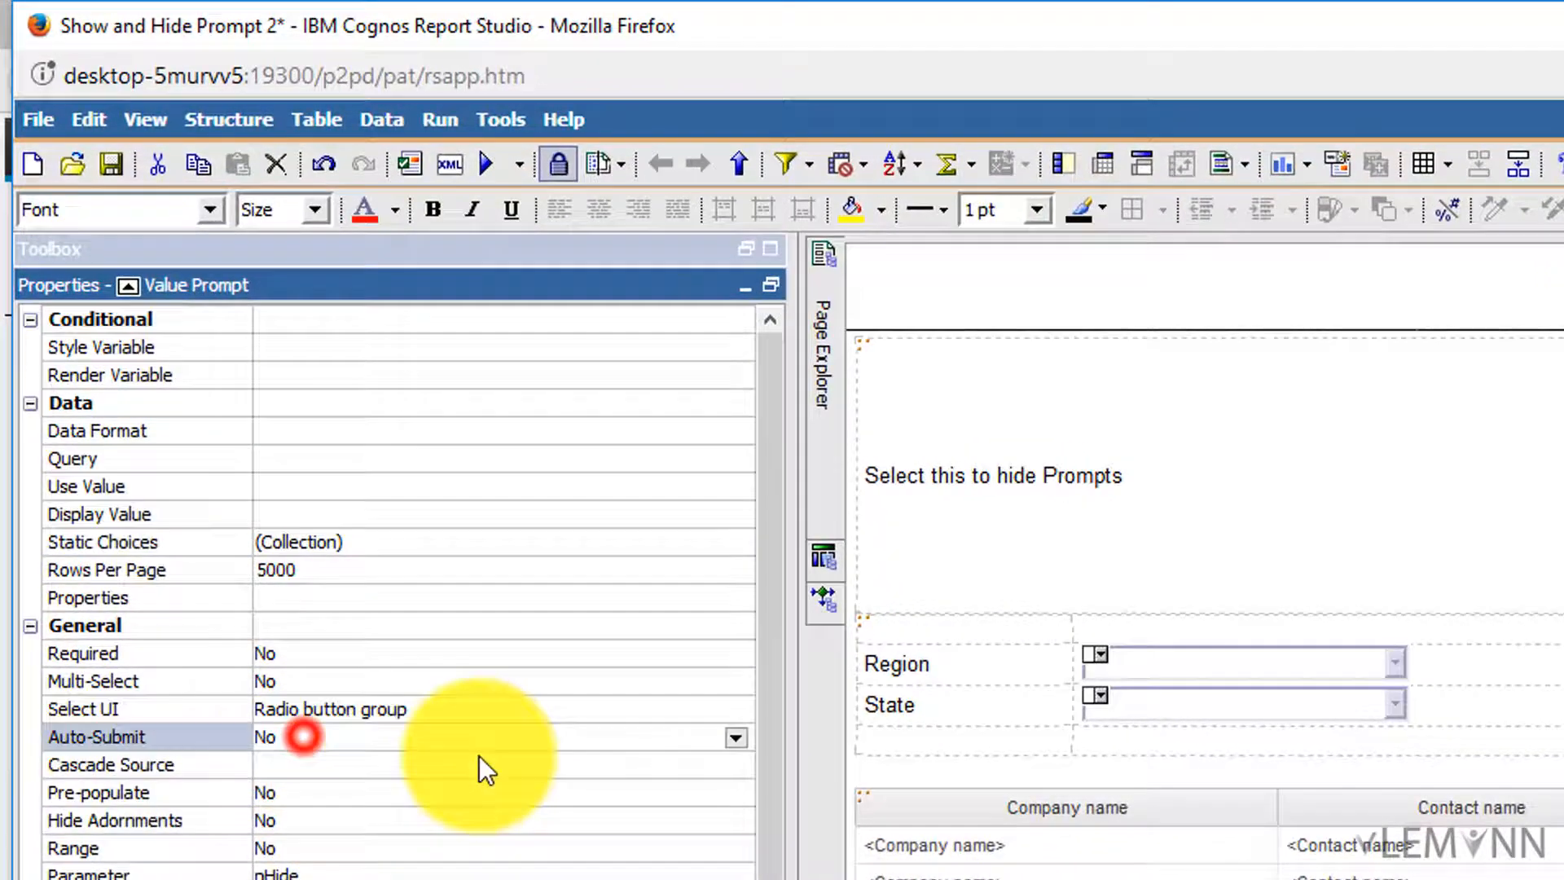
click(730, 739)
click(344, 784)
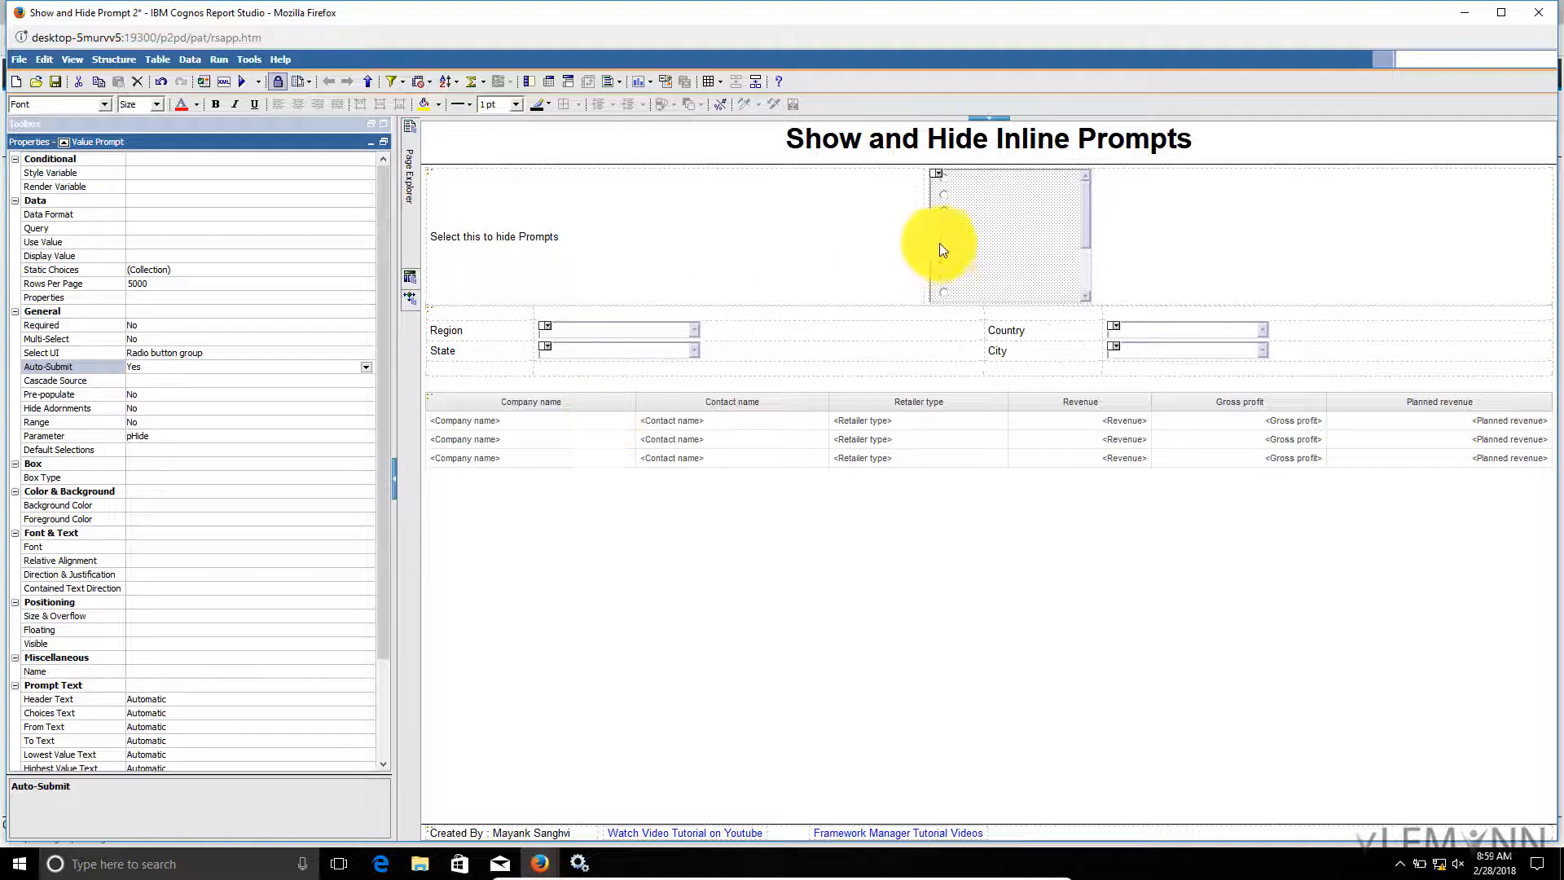
click(976, 220)
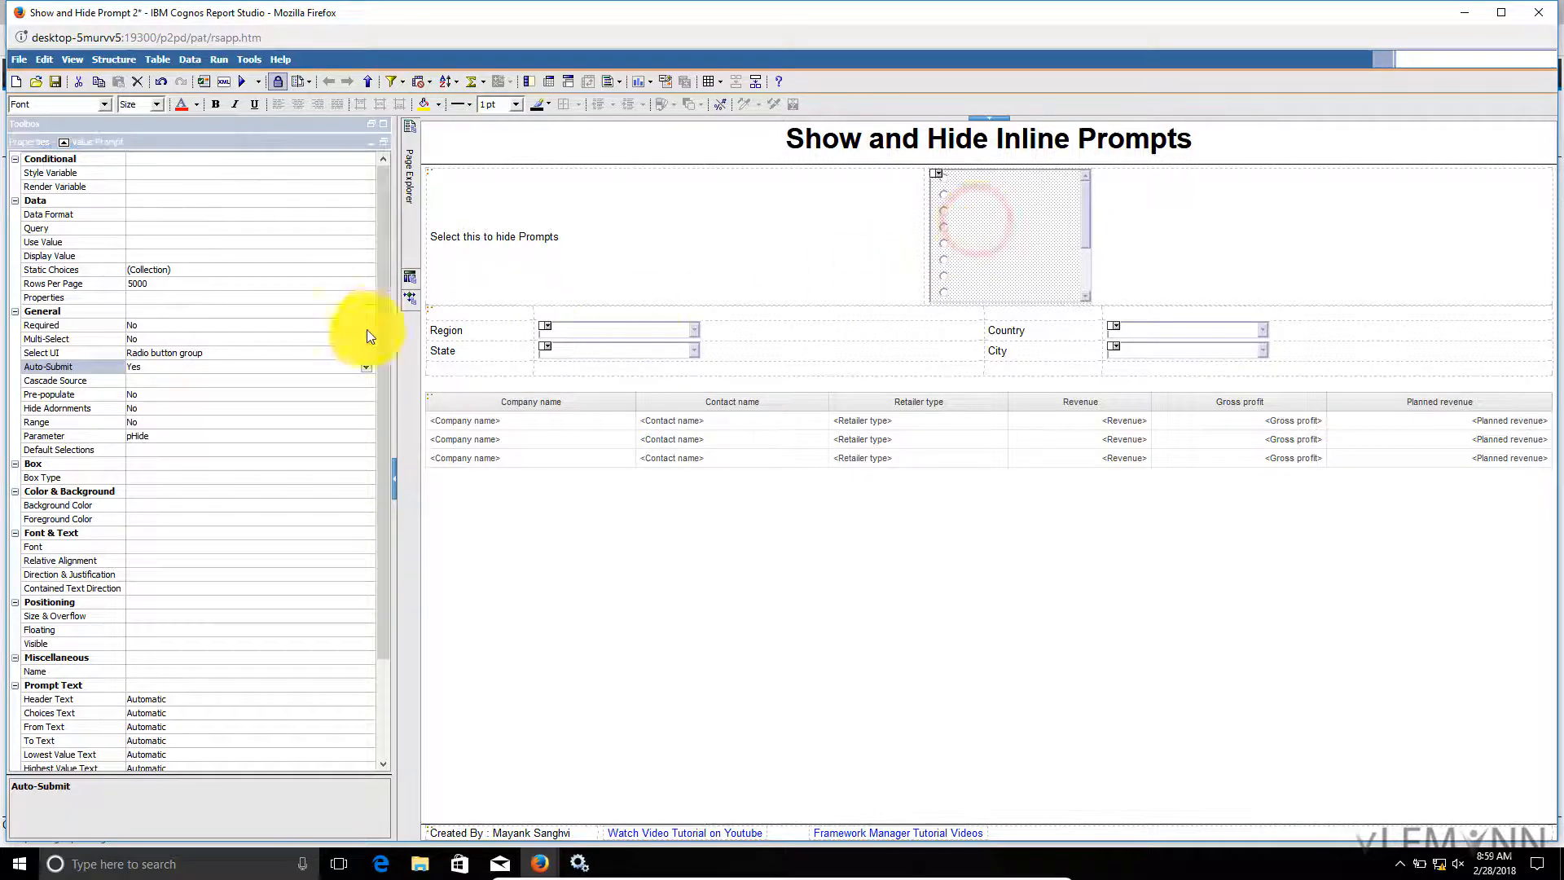
Assign a new boolean render variable named bHidePrompts to the table holding the Region, Country, State and City prompts
click(429, 314)
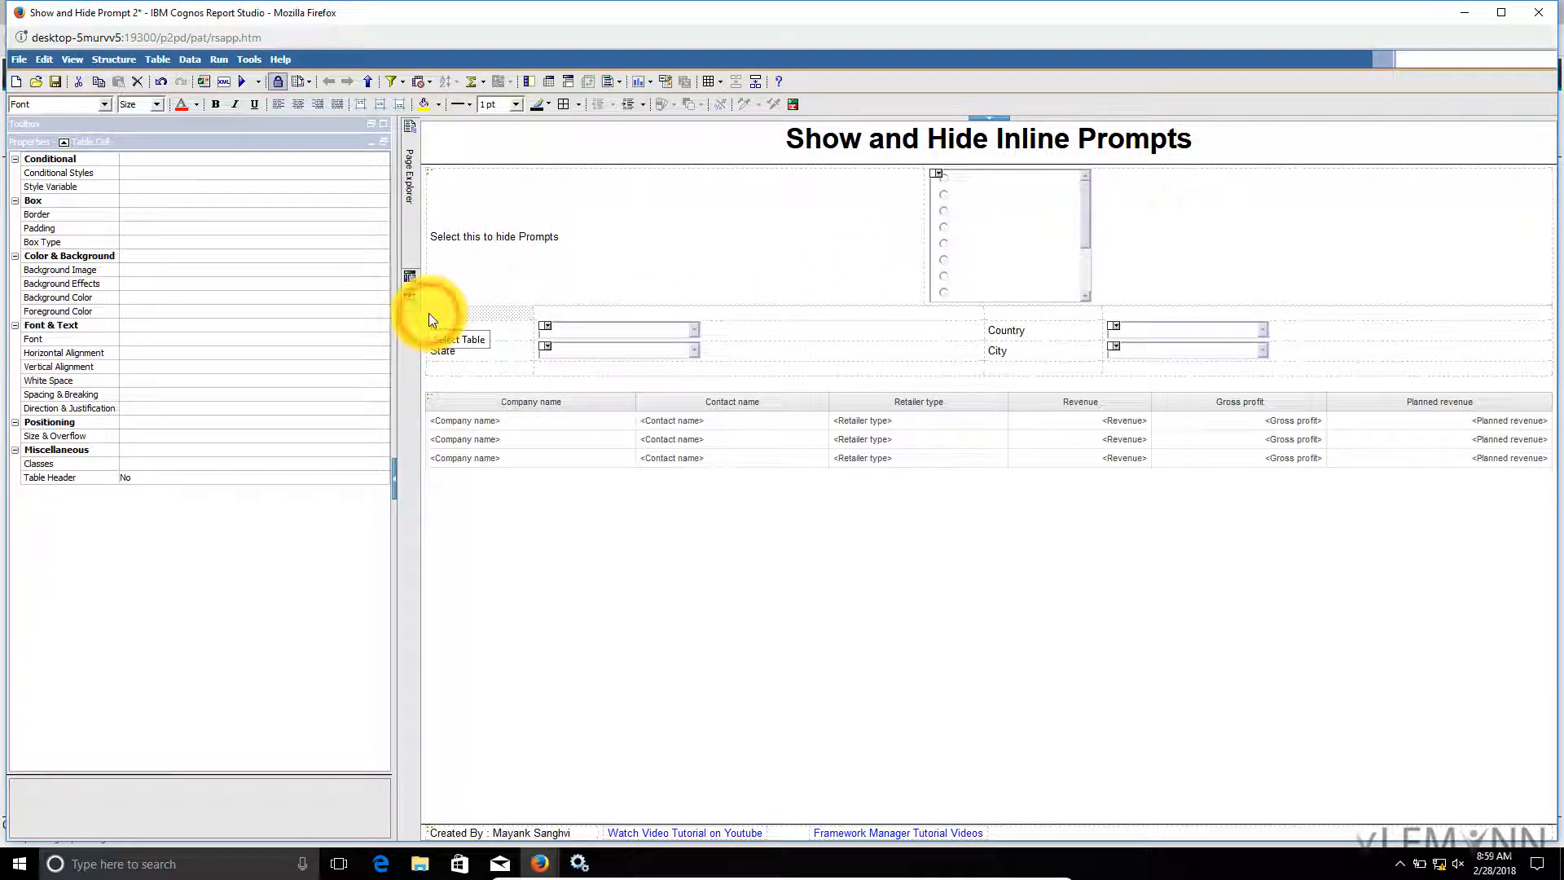
click(429, 313)
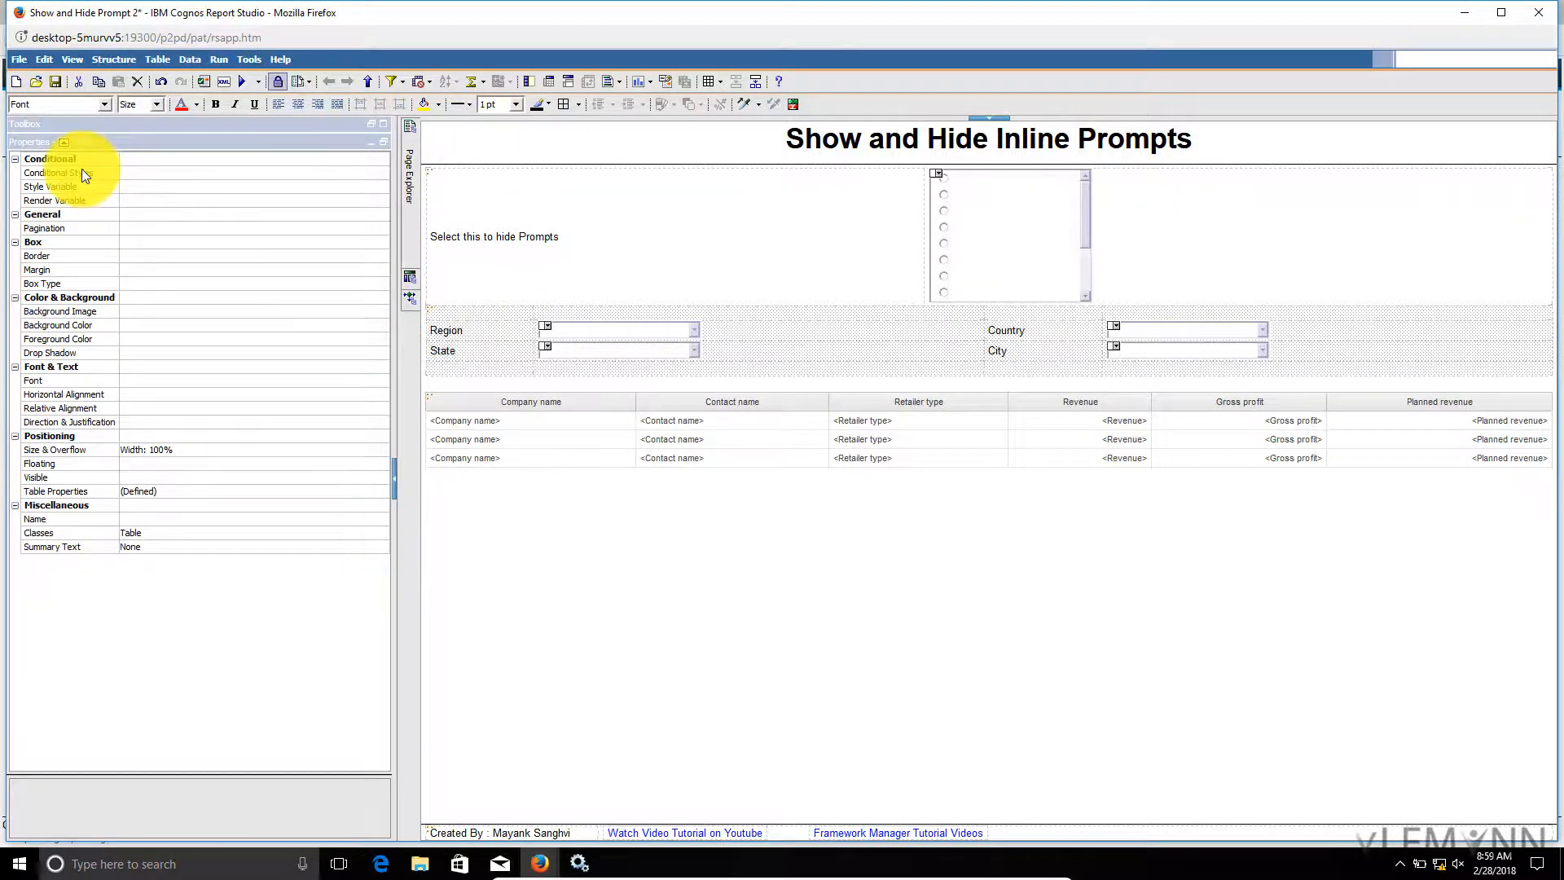
click(375, 201)
click(381, 201)
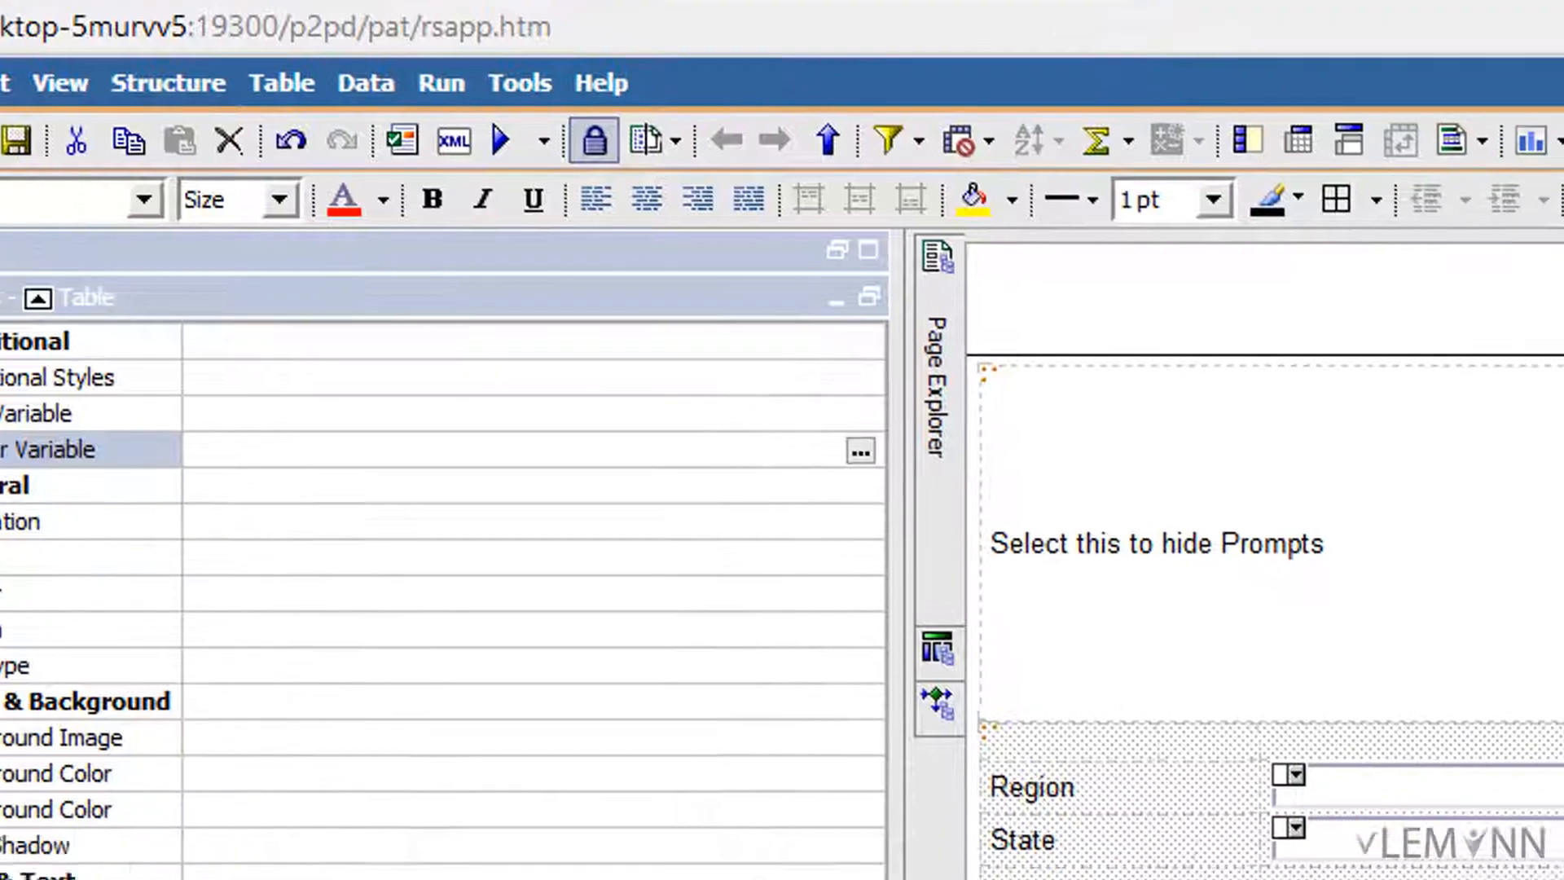
click(1301, 274)
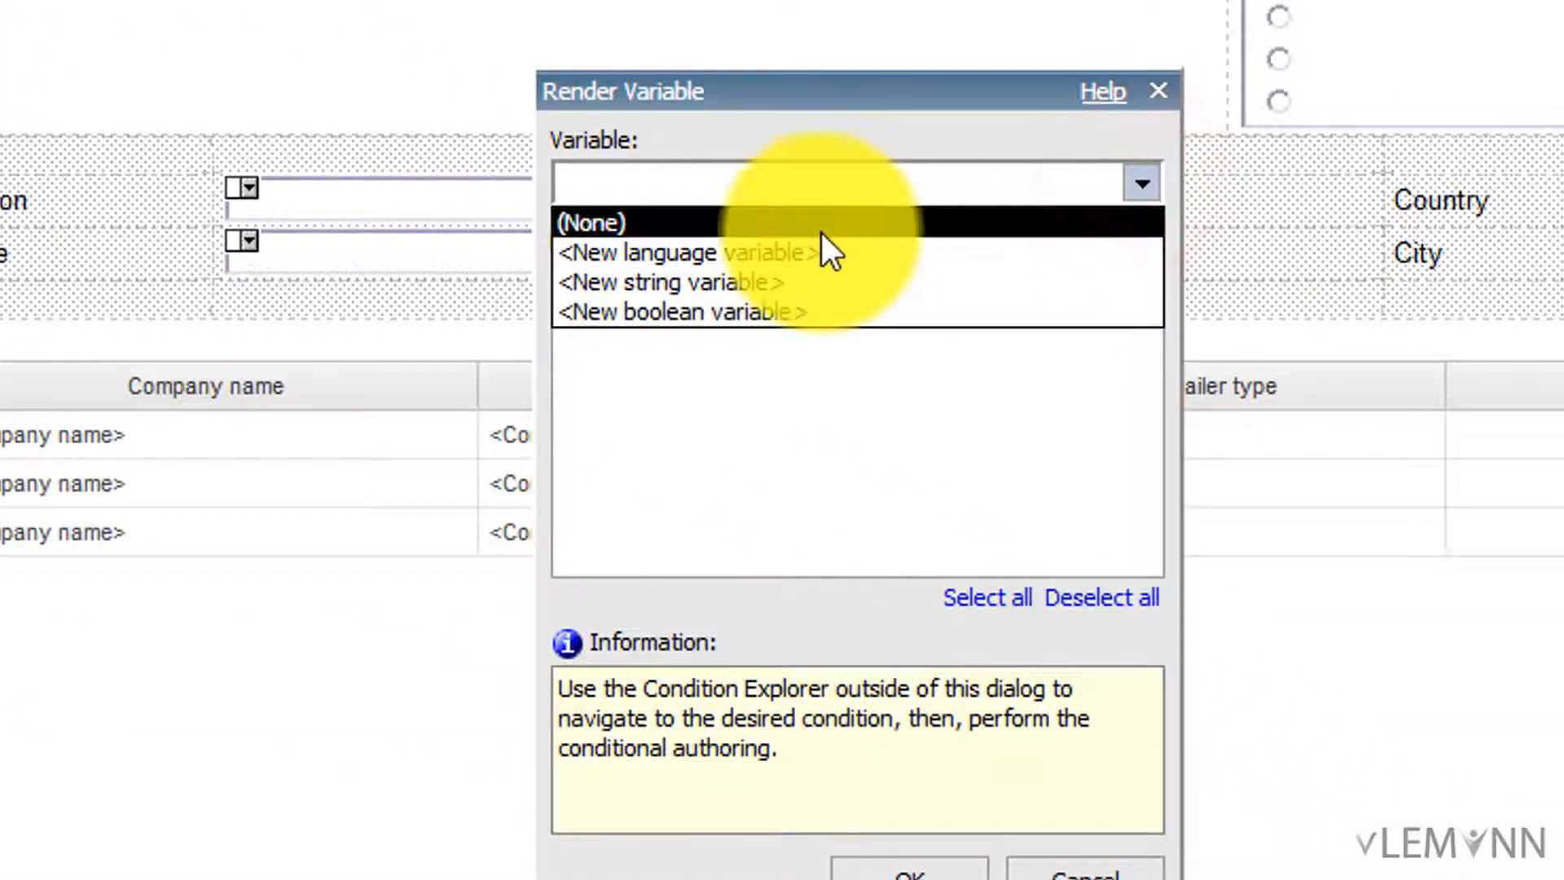
click(828, 308)
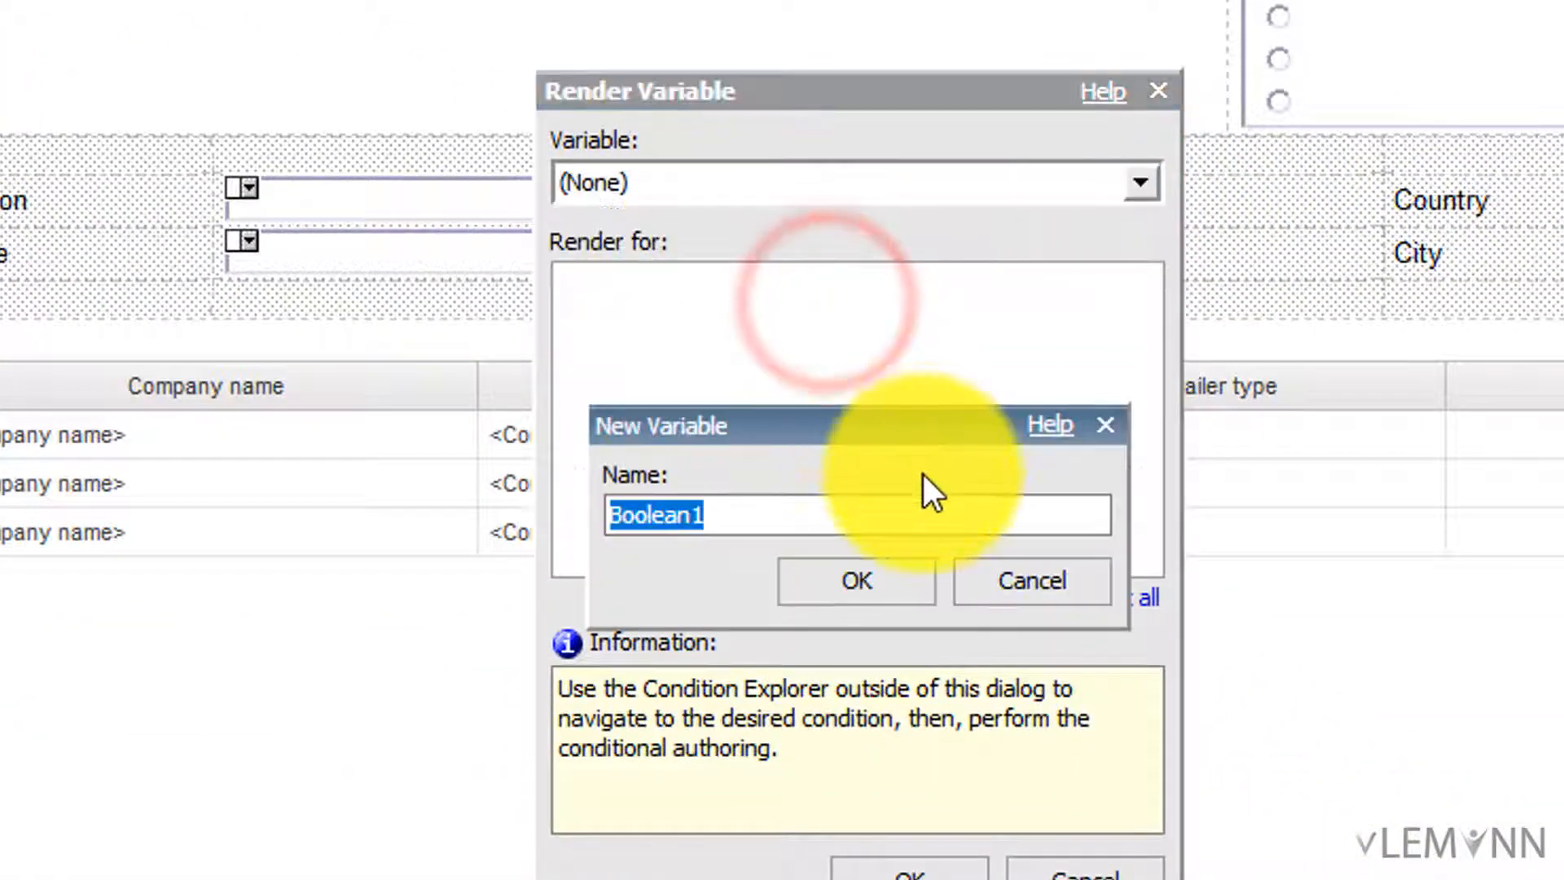
text(b)
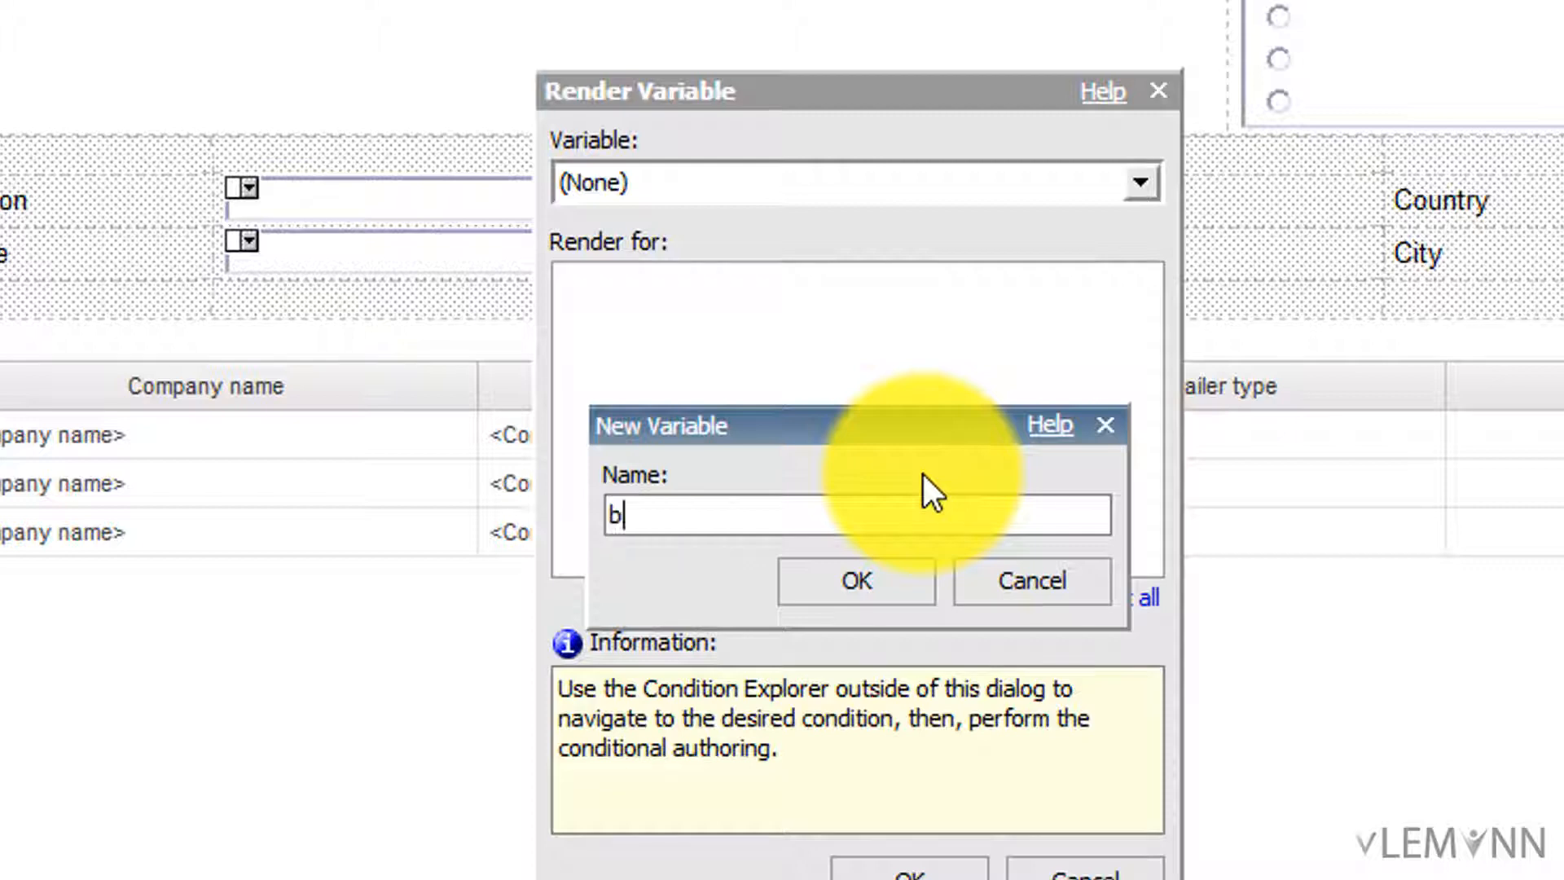
text(HidePro)
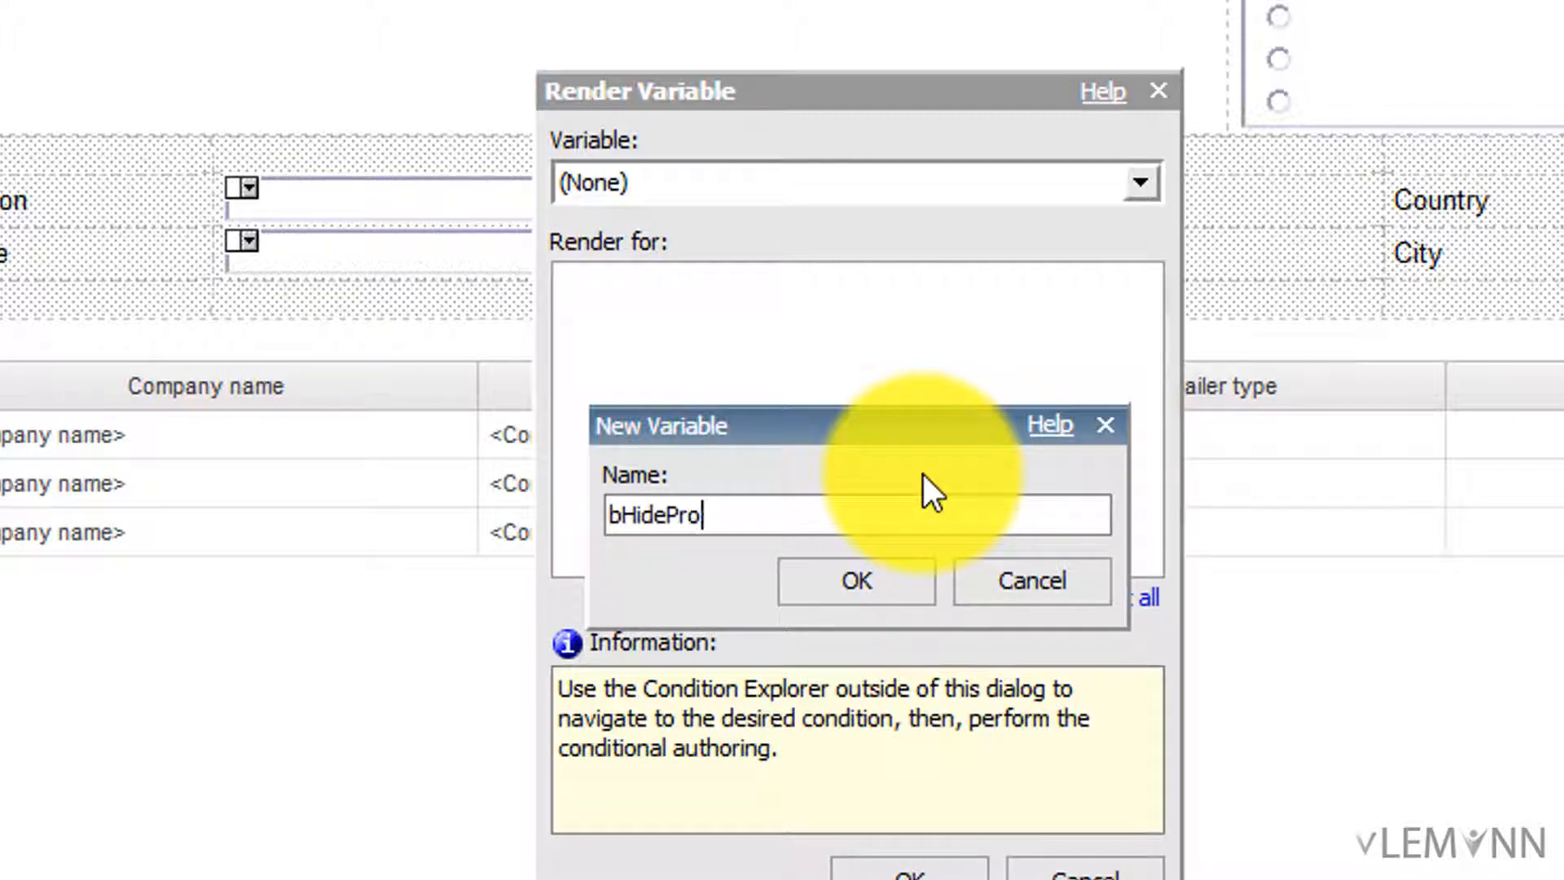
text(mpts)
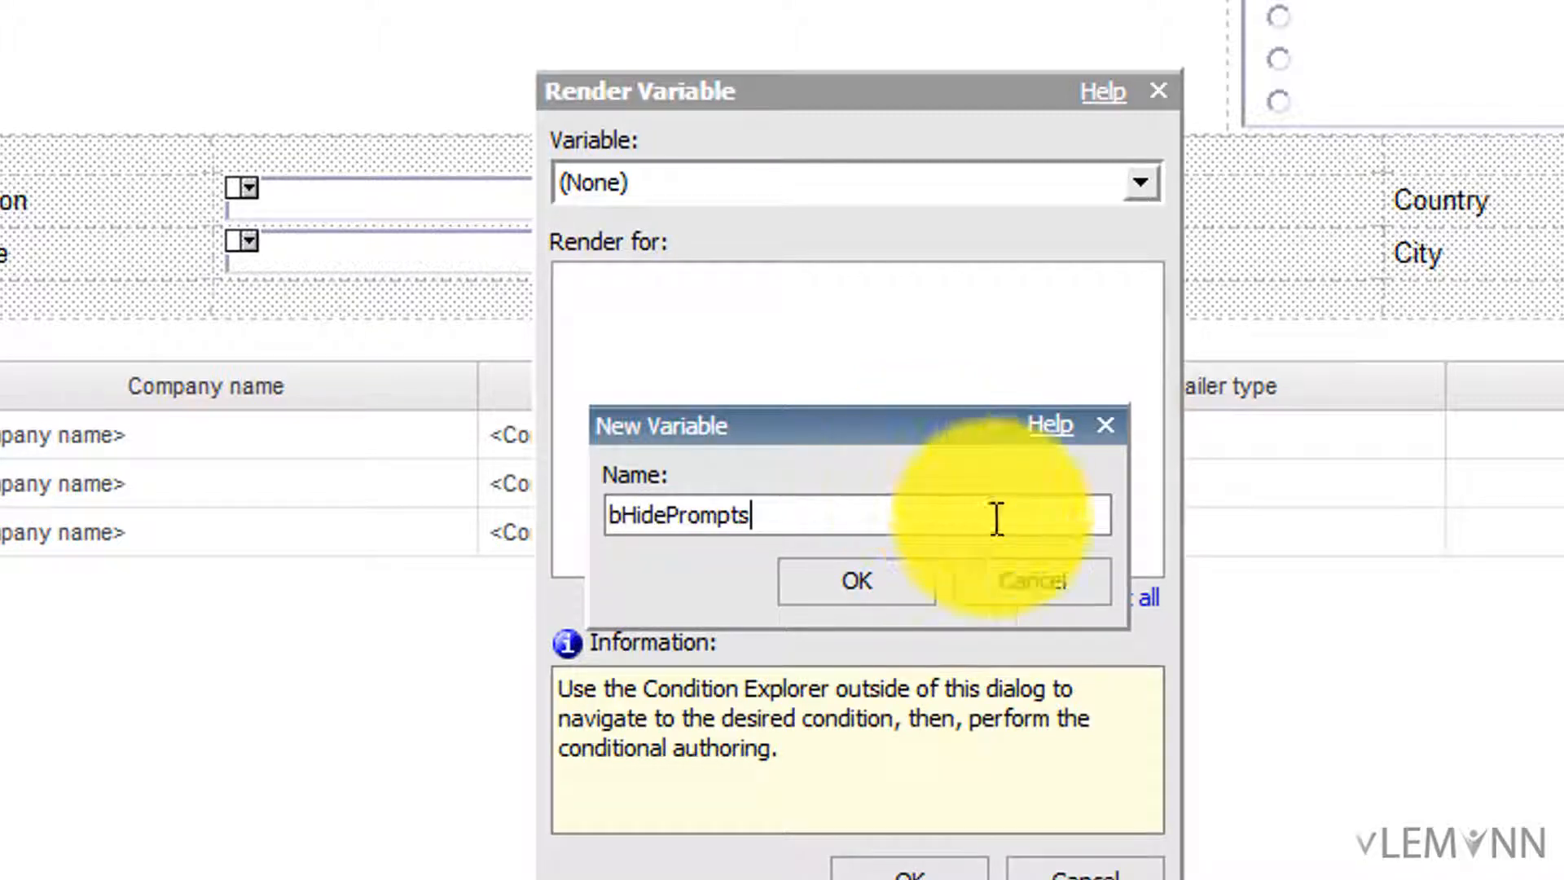
click(874, 579)
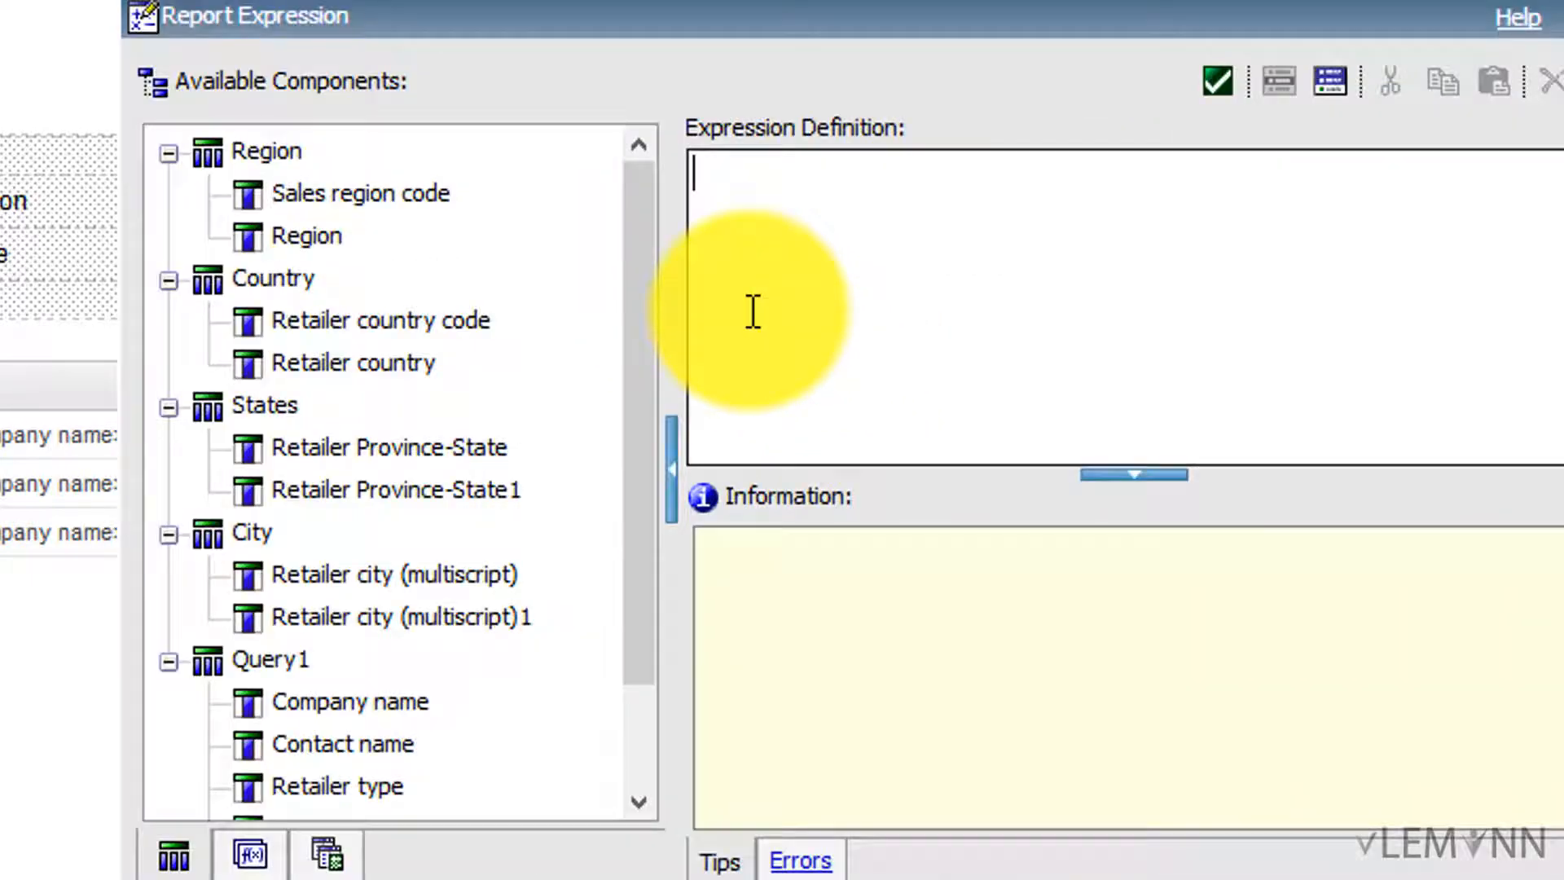
Insert the pHide parameter into the bHidePrompts expression and change its function so it reads ParamValue('pHide')
click(772, 297)
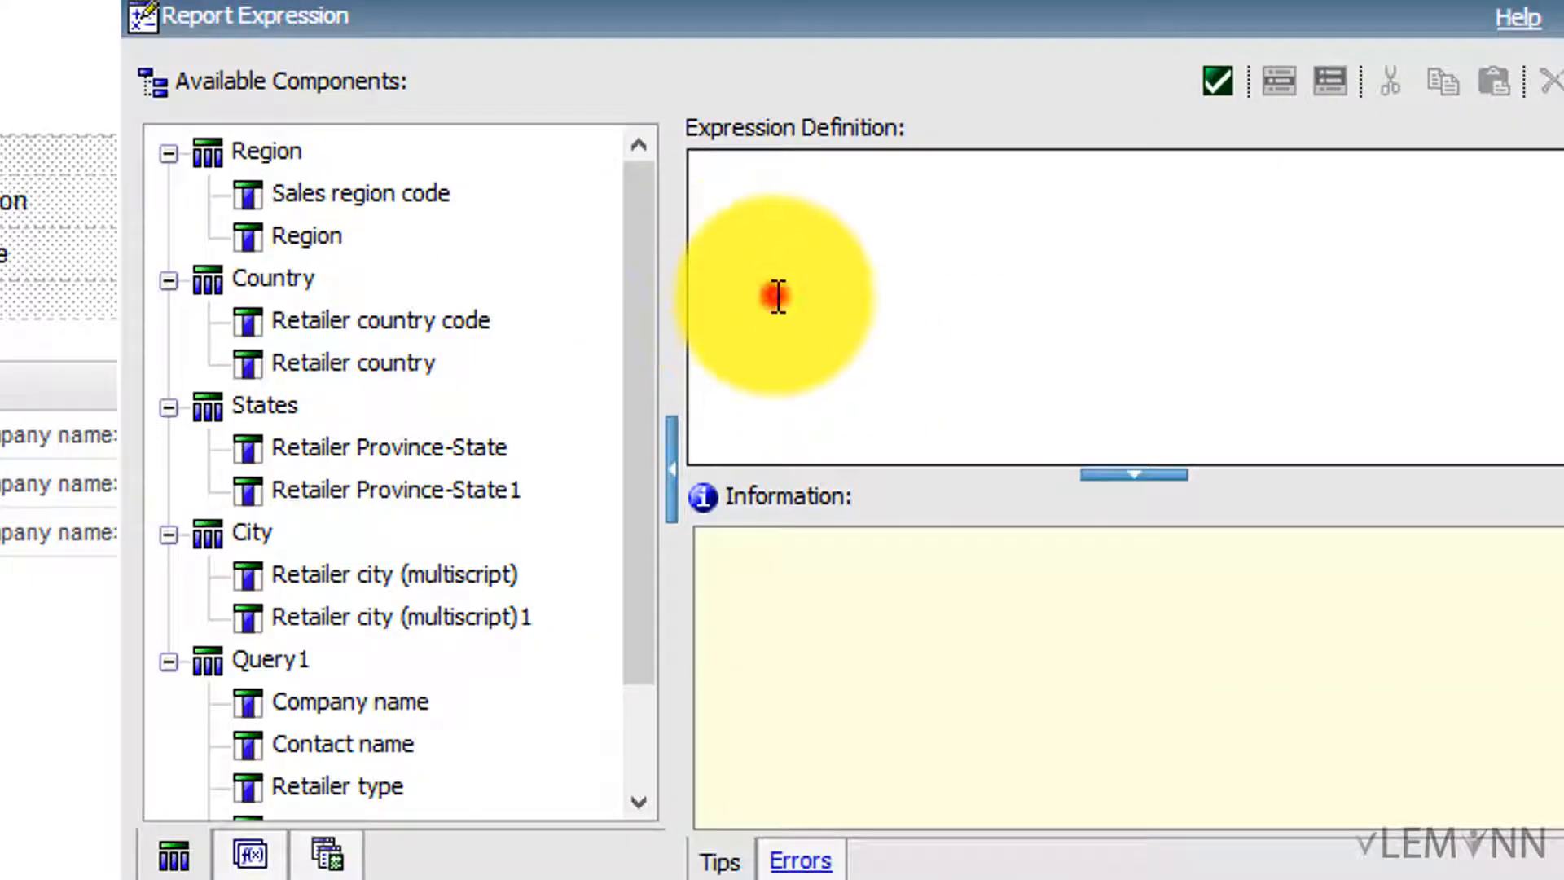
click(341, 866)
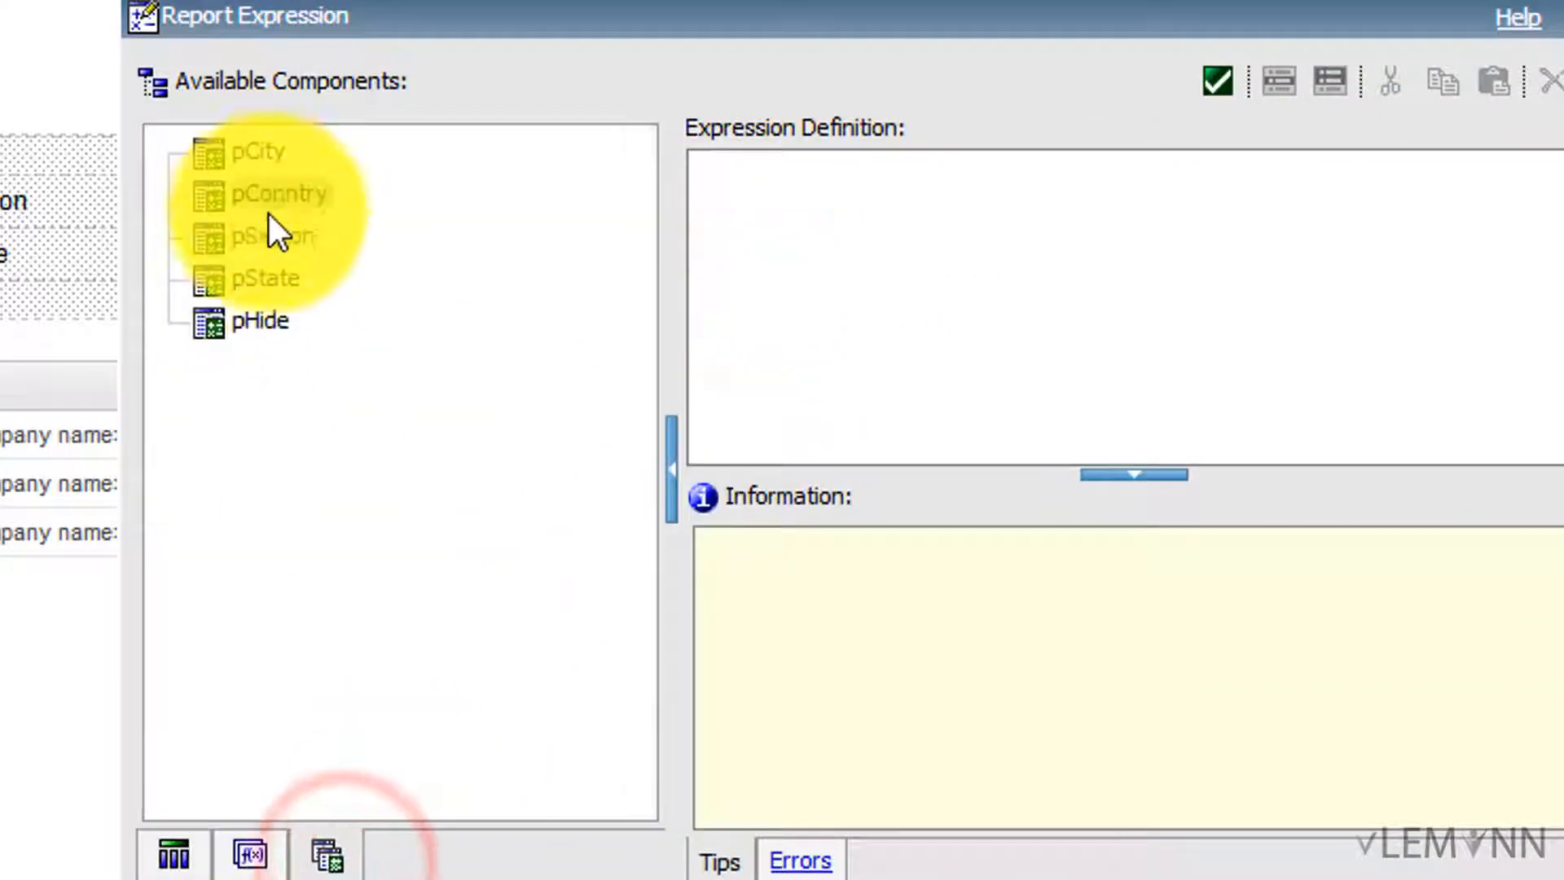
click(247, 326)
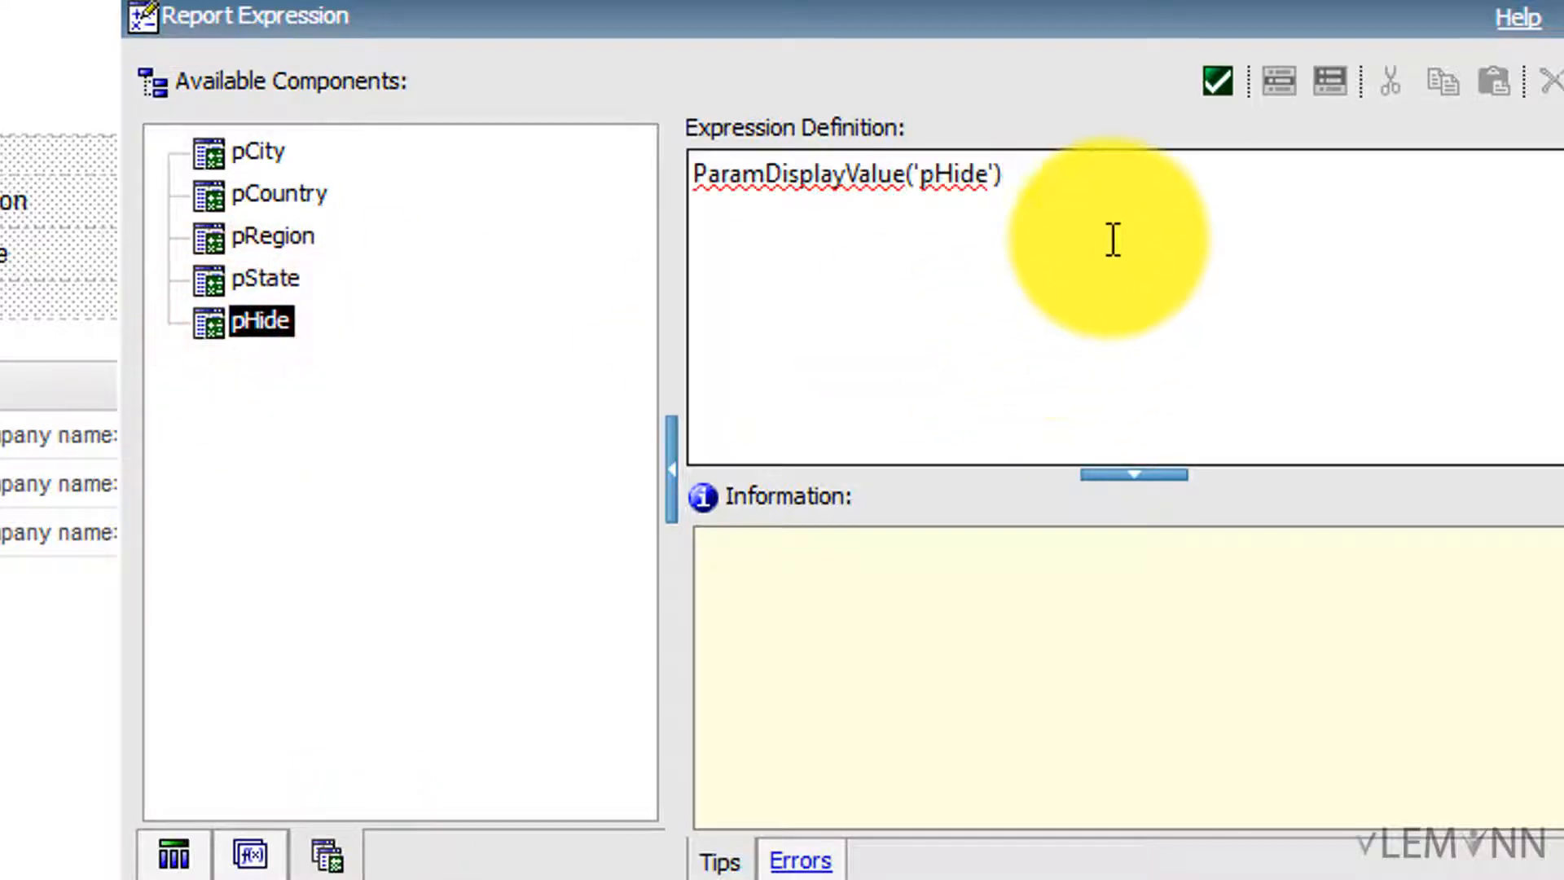
click(845, 174)
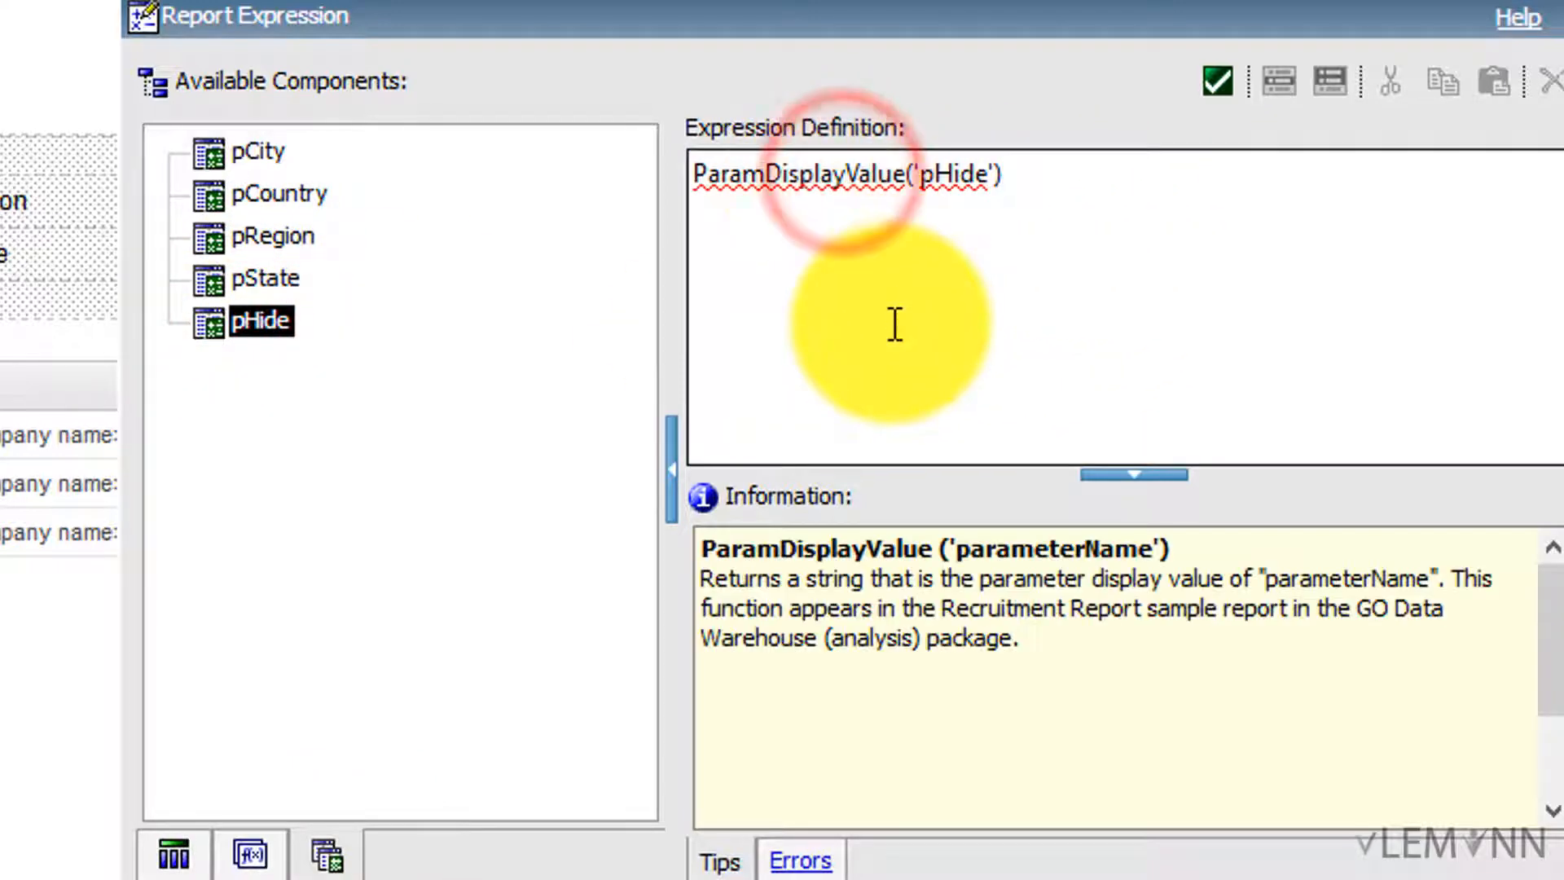
key(BackSpace)
key(BackSpace)
key(BackSpace)
key(BackSpace)
key(BackSpace)
key(BackSpace)
key(BackSpace)
Complete the expression as ParamValue('pHide')=1, validate it, and accept the expression and the render variable
drag(947, 14, 963, 443)
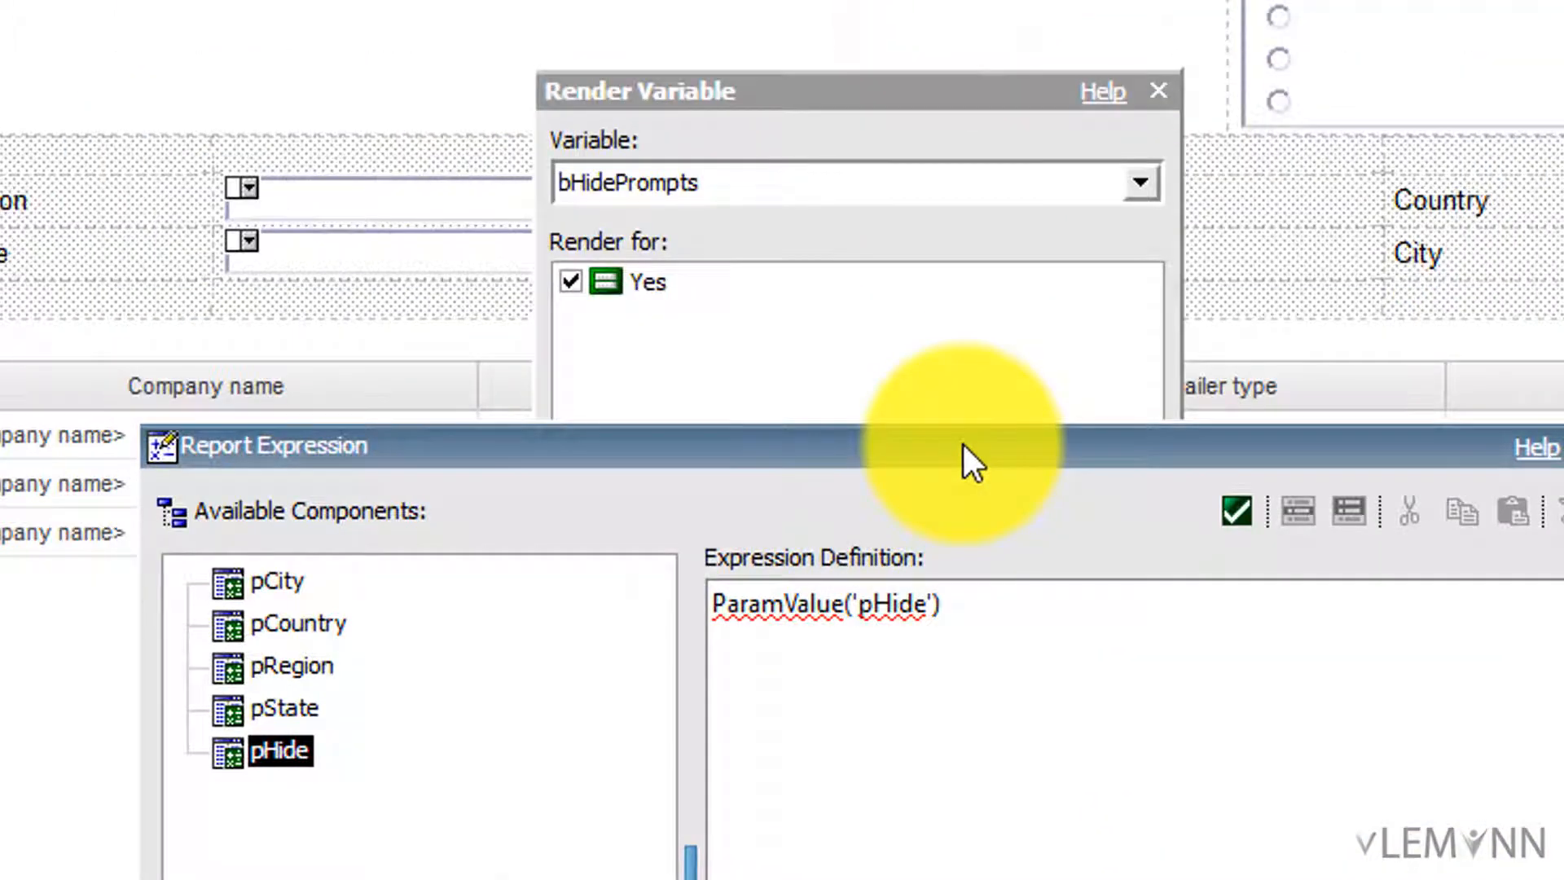
click(1110, 681)
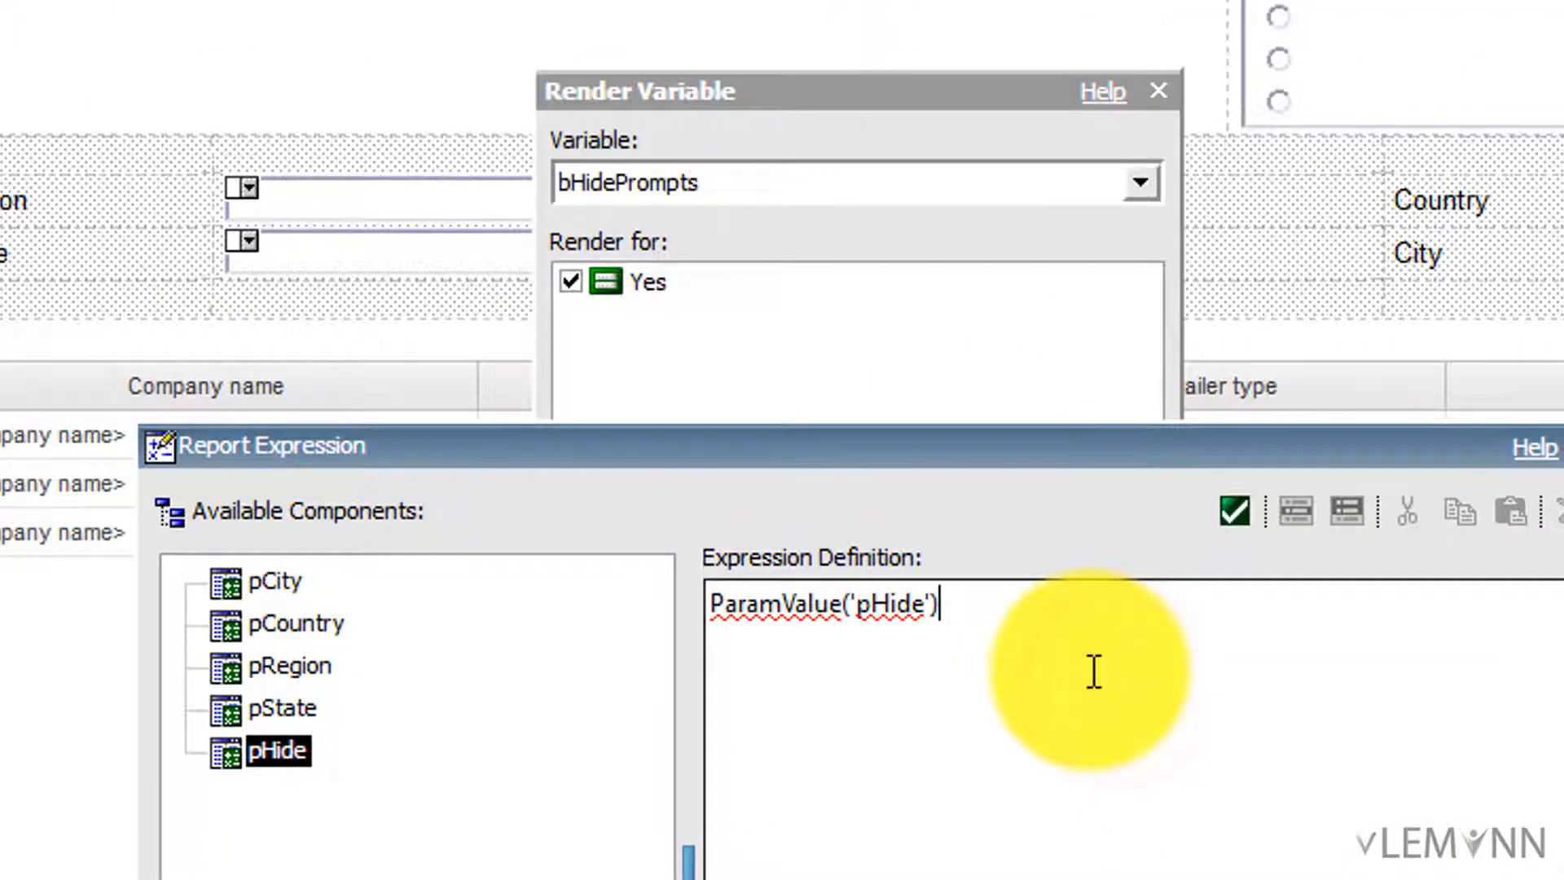
text(=1)
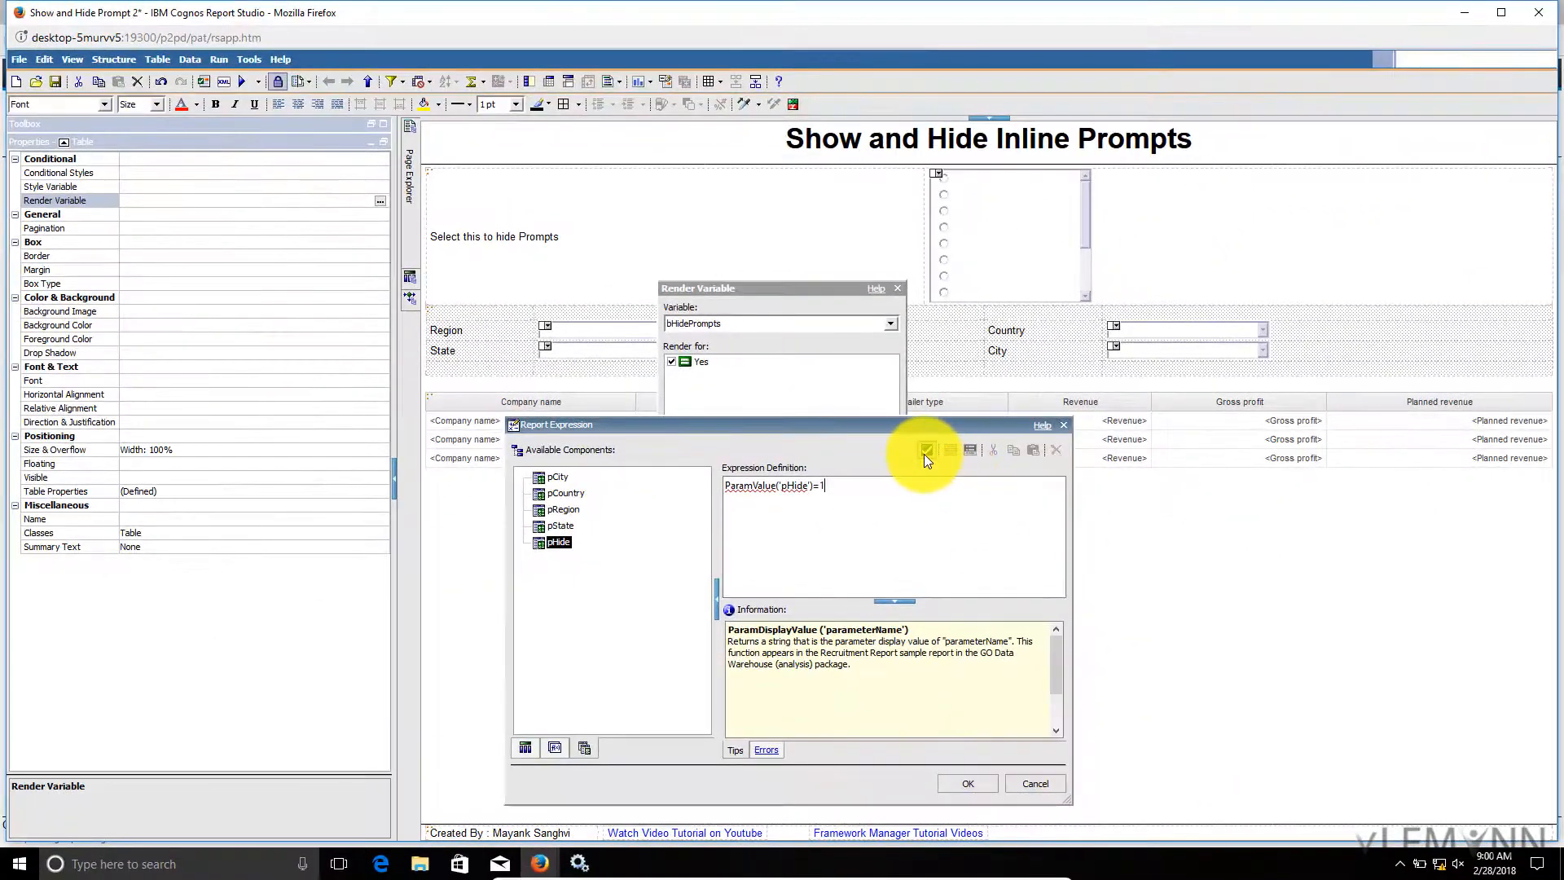
click(925, 452)
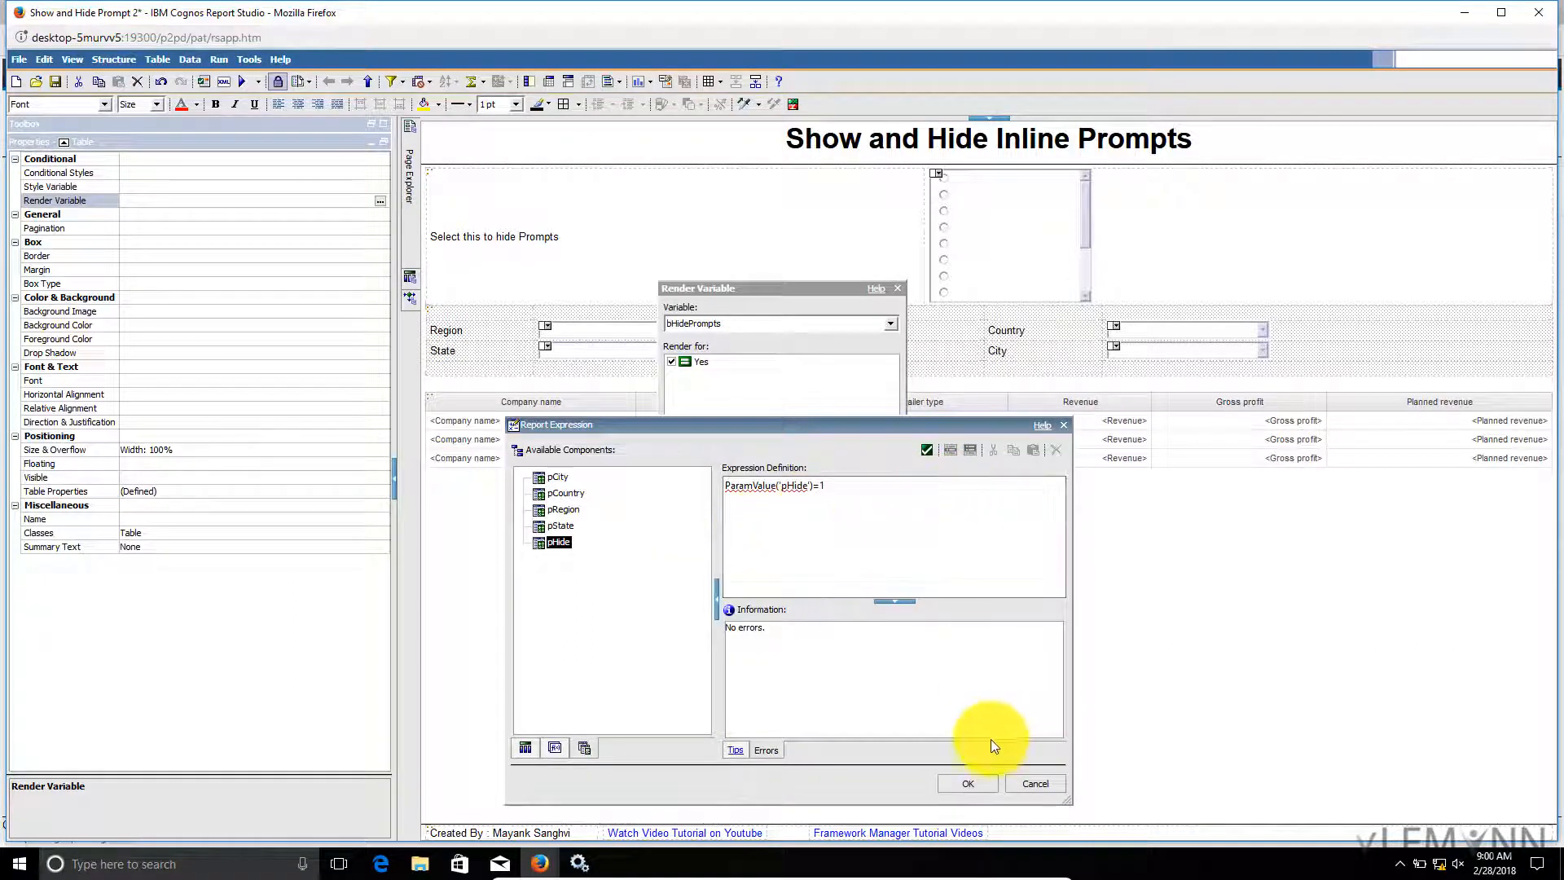
click(970, 783)
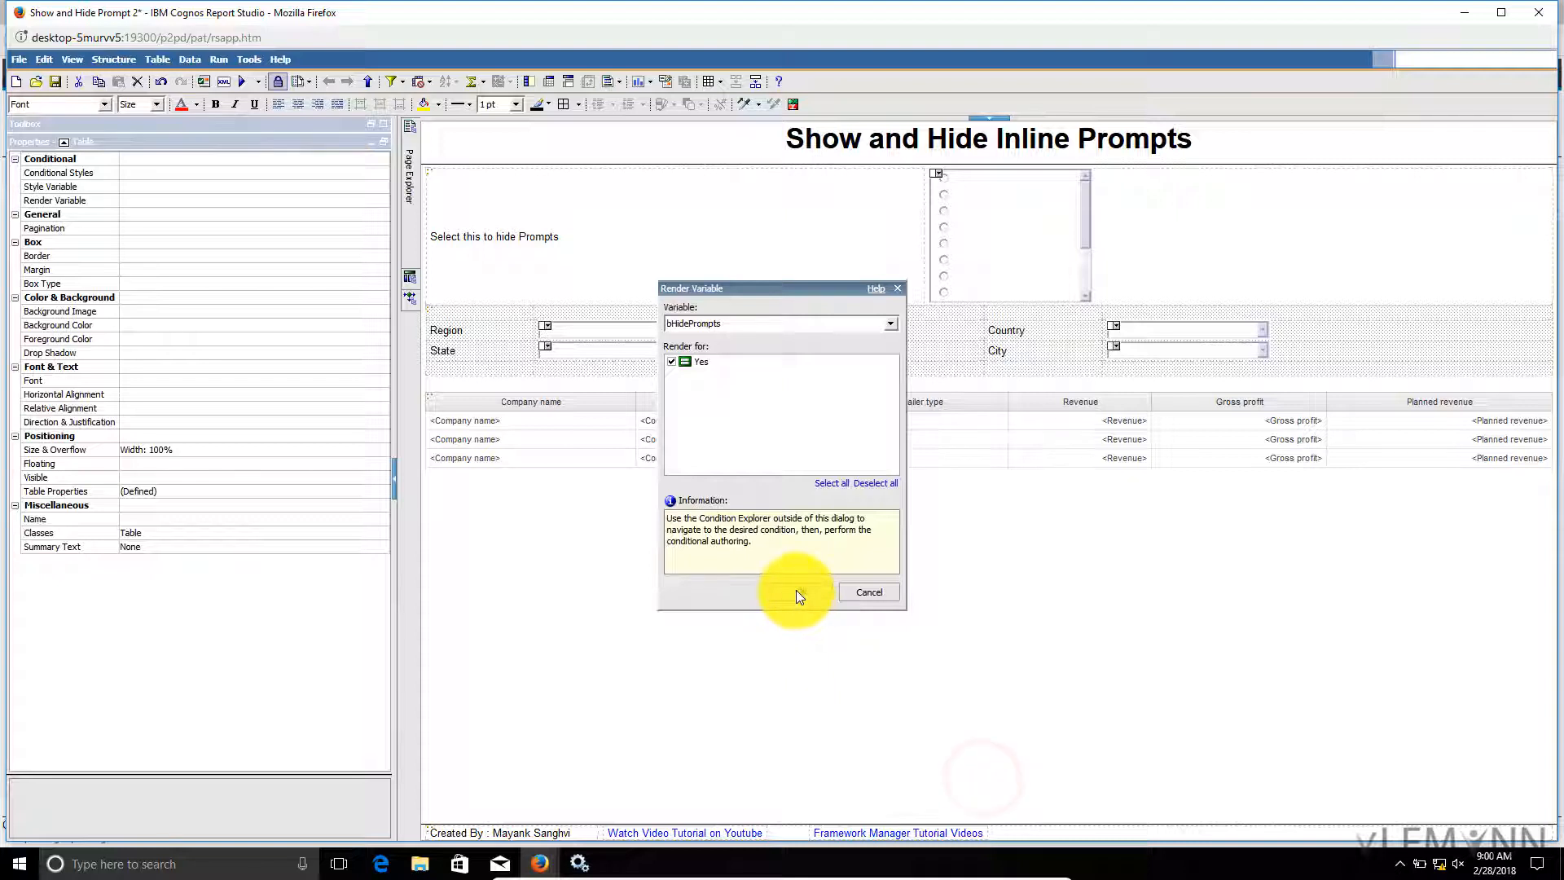
click(796, 592)
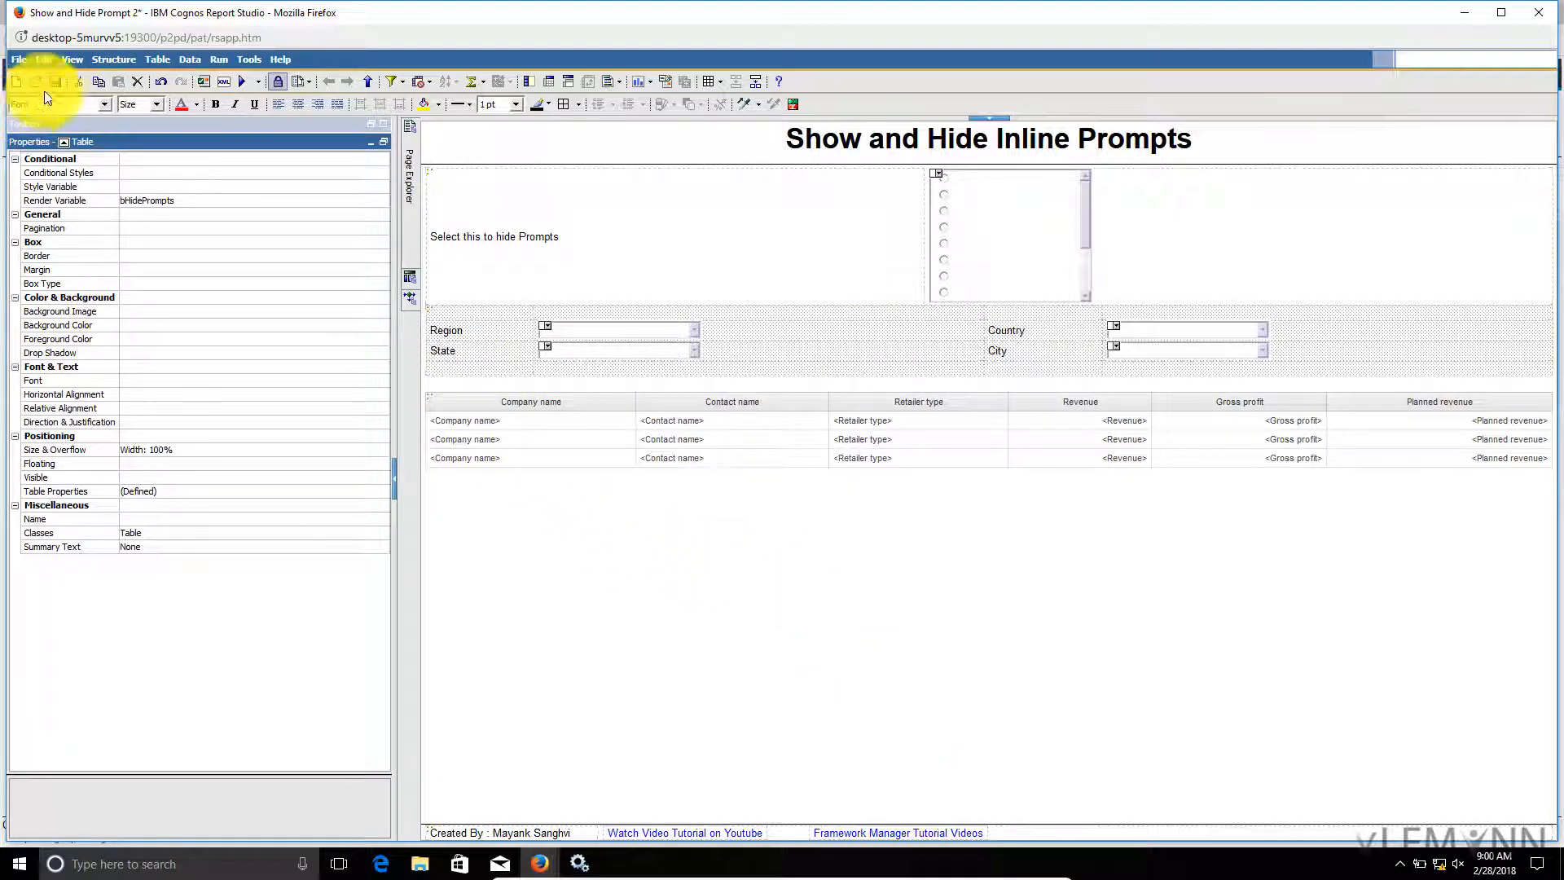
Run the report, read the full error text about the ParamValue expression, and close the output
click(242, 82)
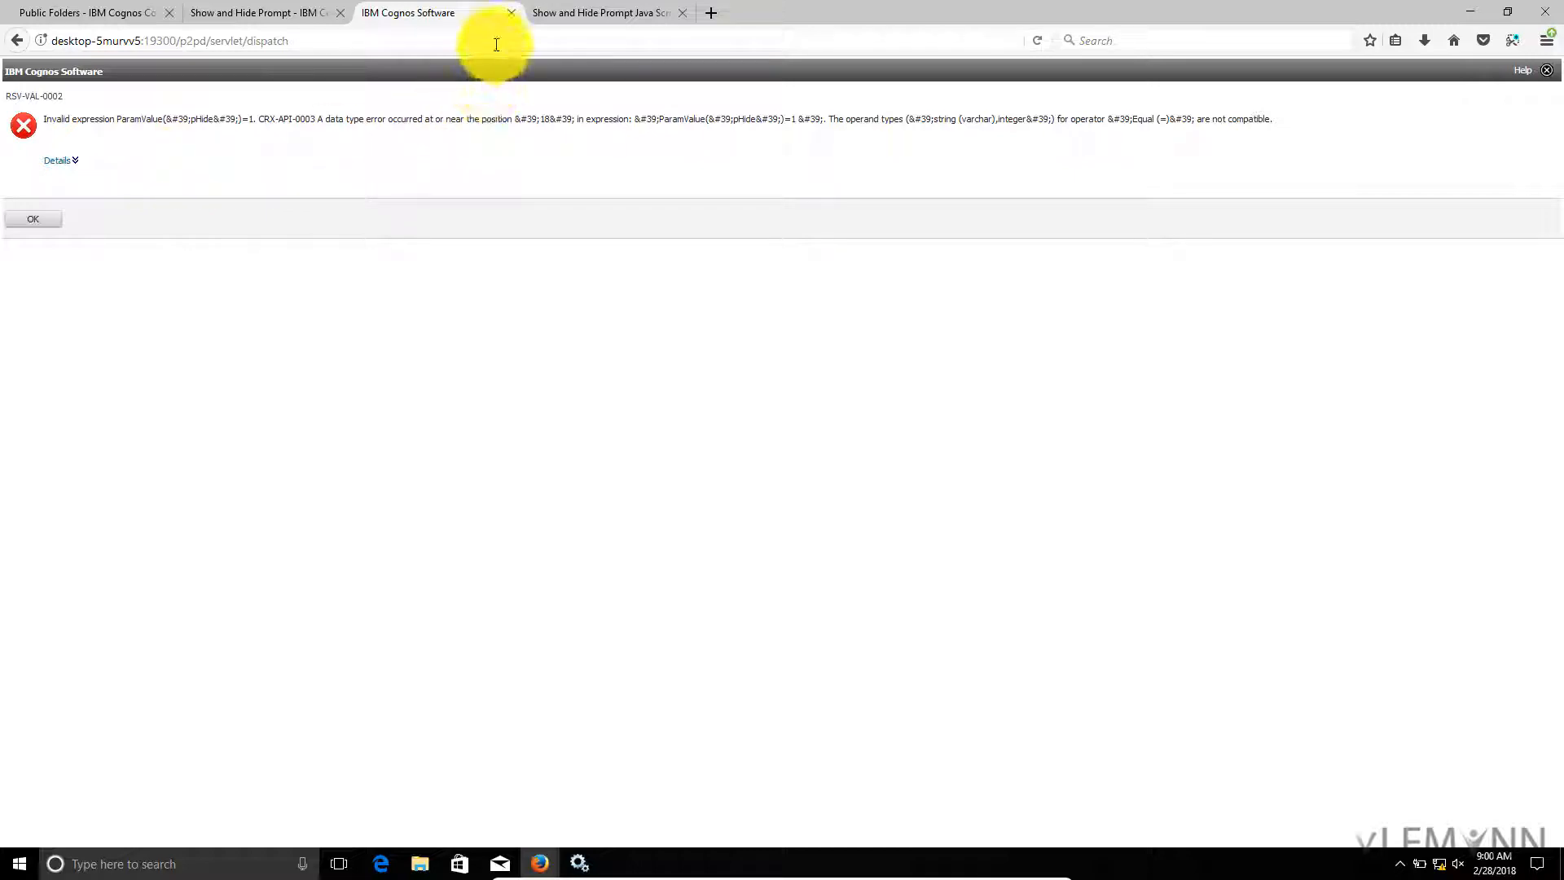
click(512, 13)
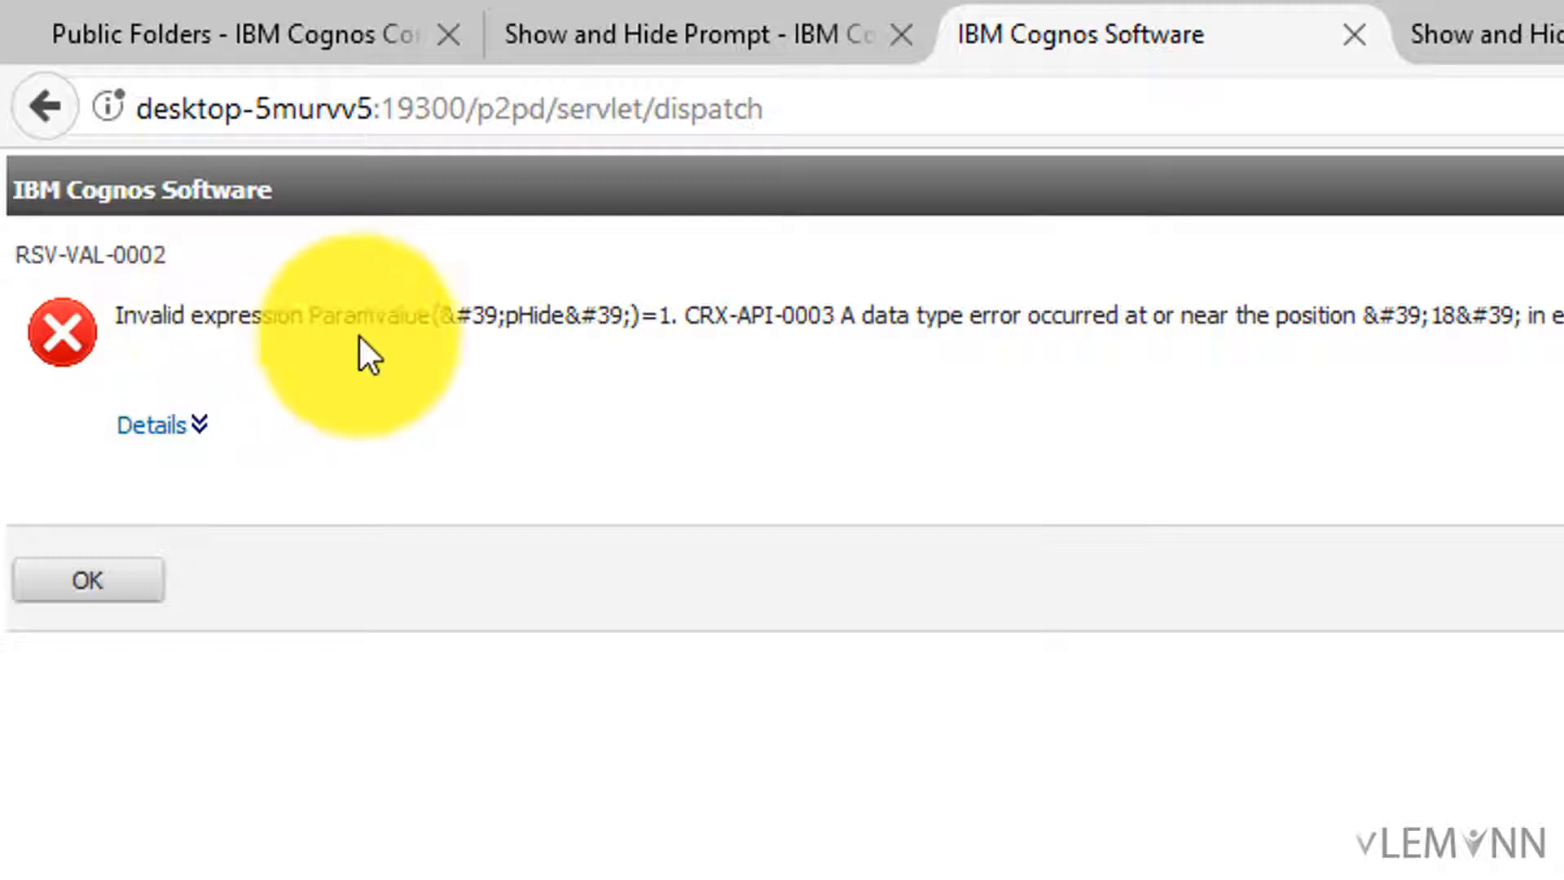
drag(926, 314, 1563, 316)
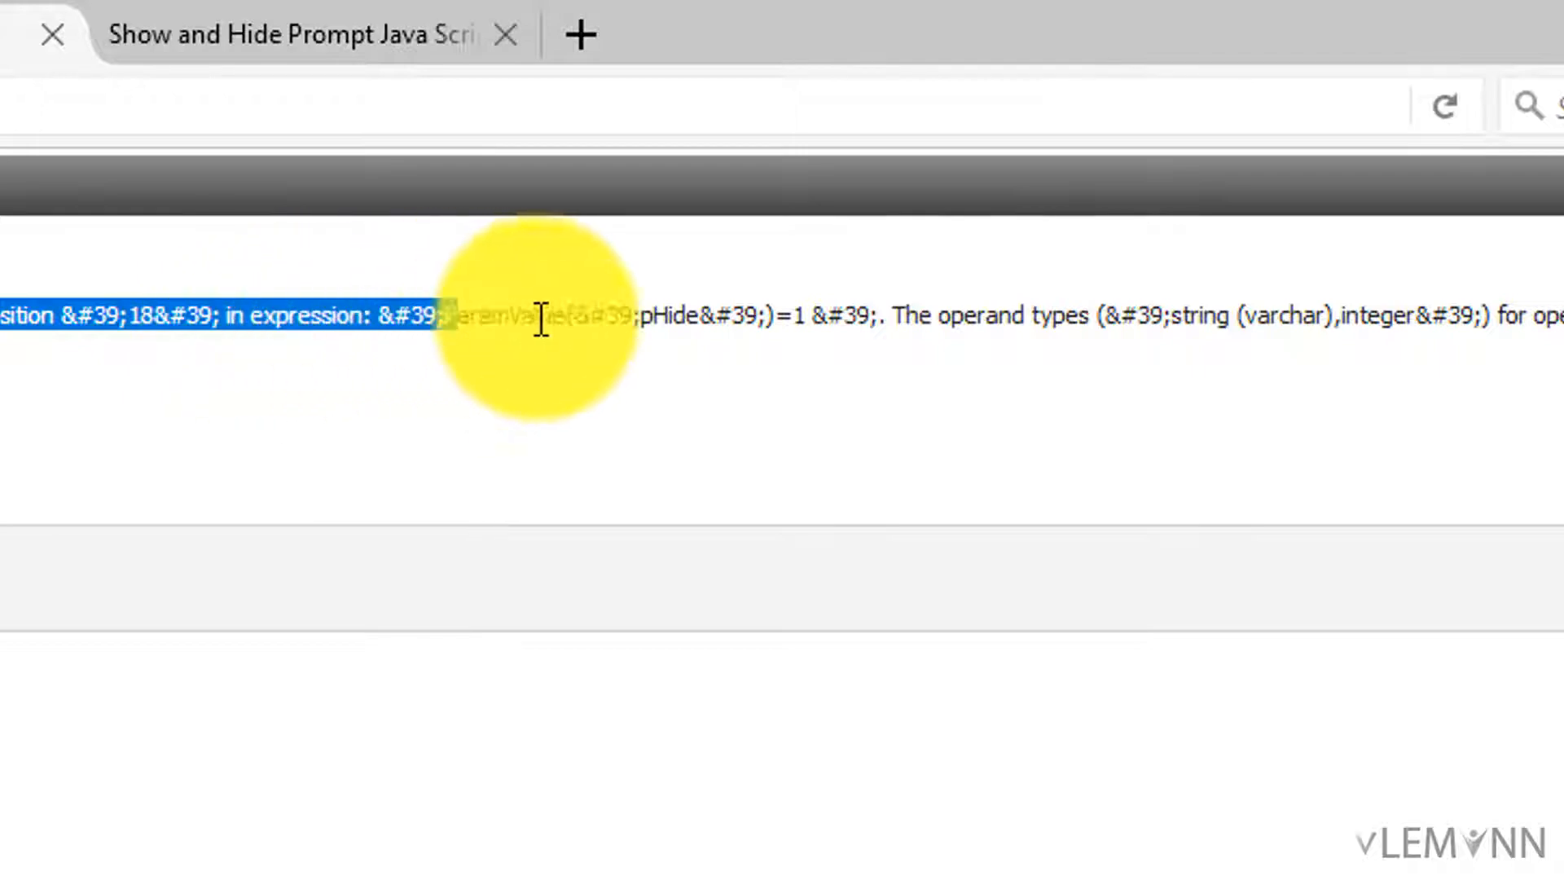
drag(541, 318, 1563, 352)
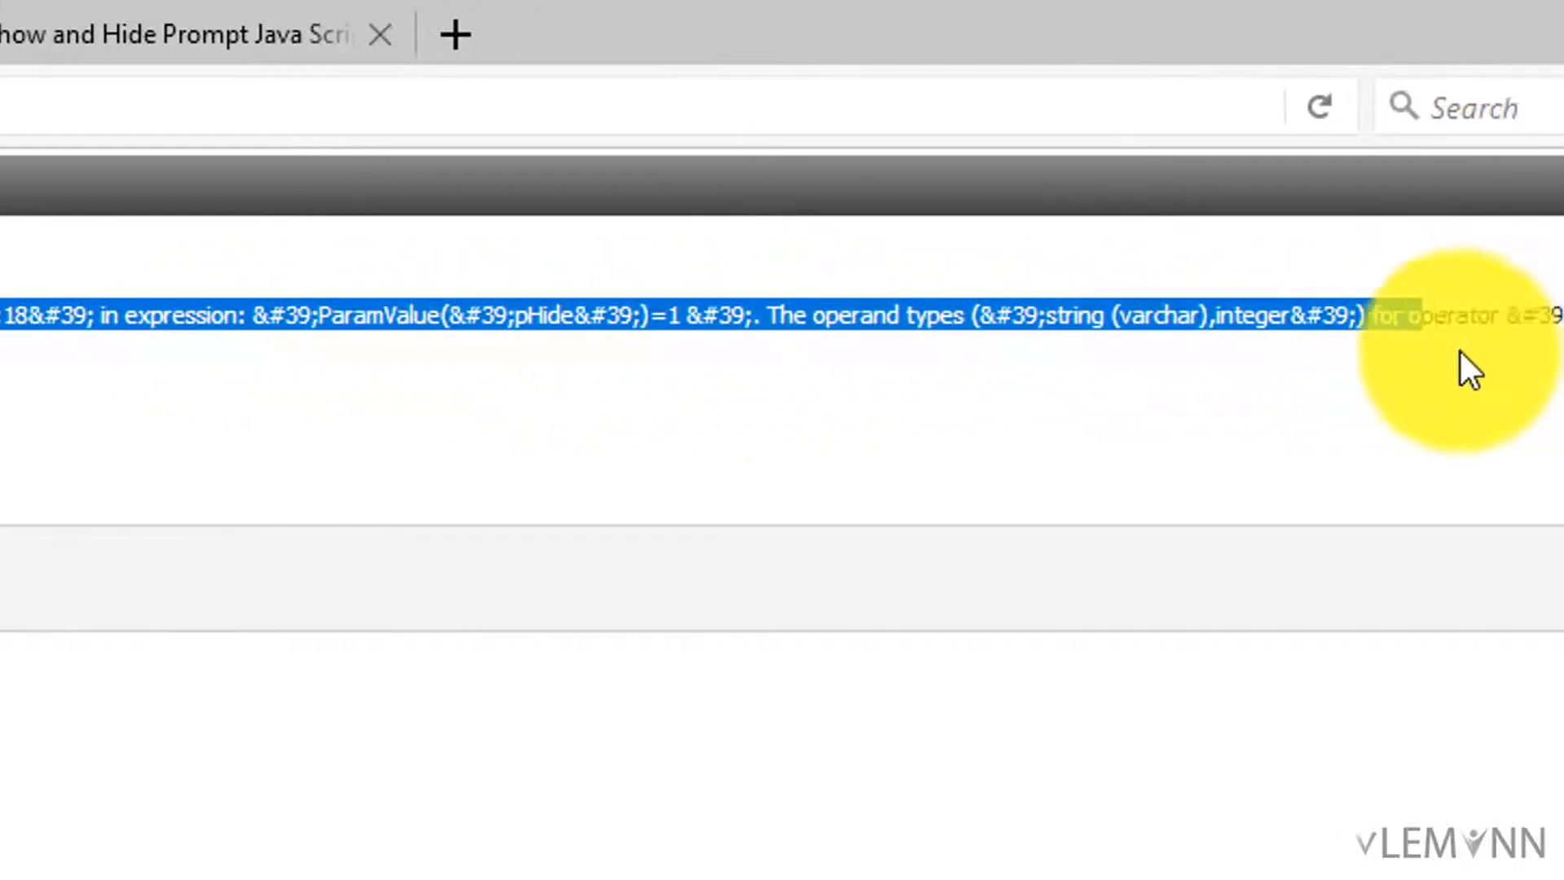
drag(1461, 353, 1563, 355)
click(1170, 419)
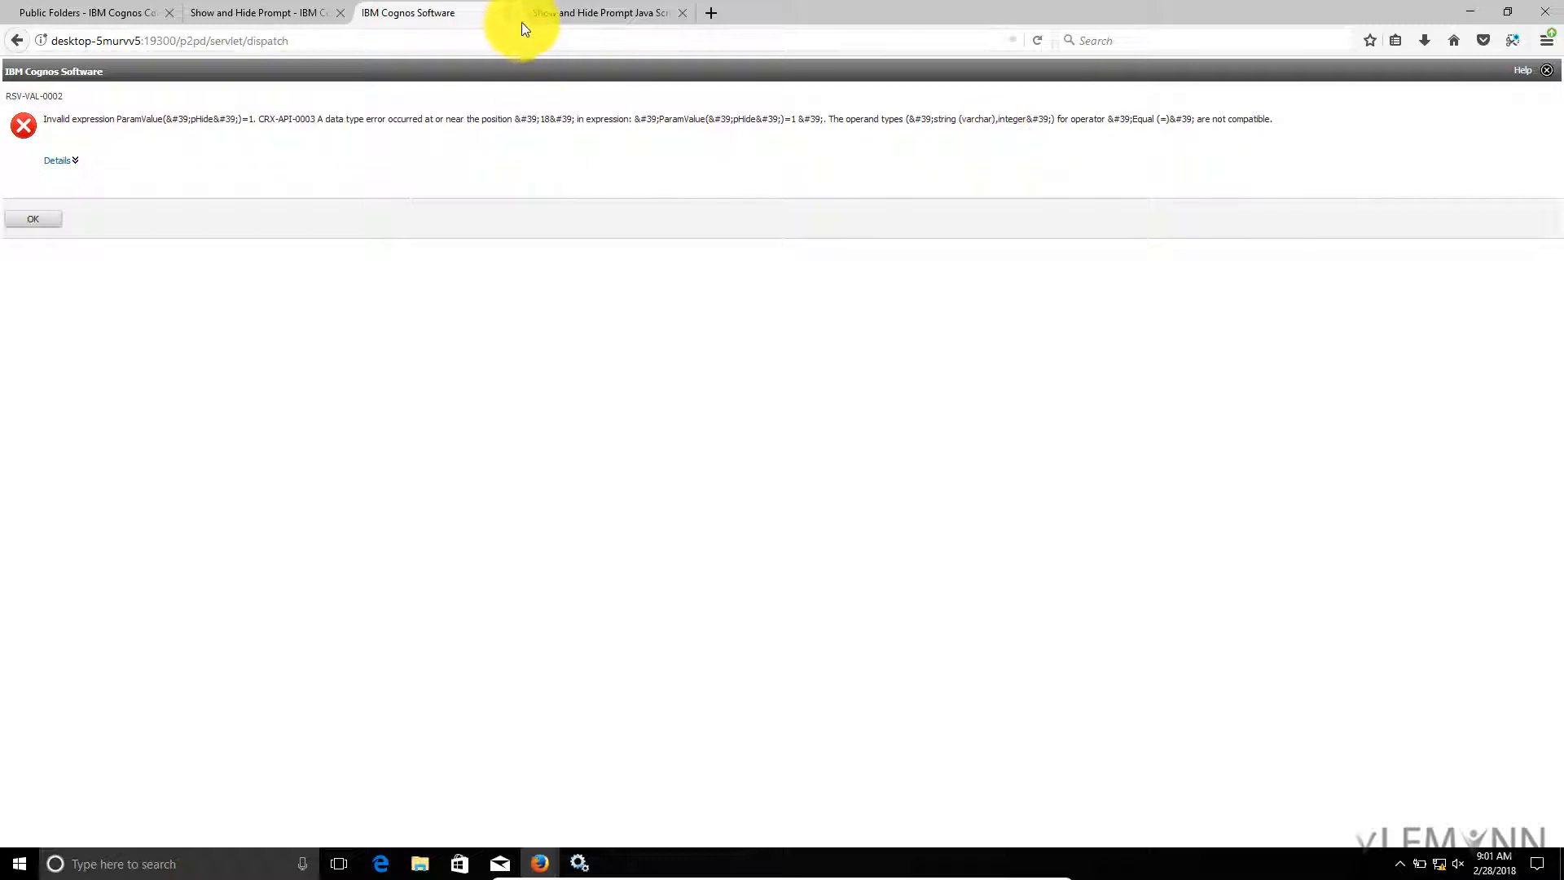
click(512, 14)
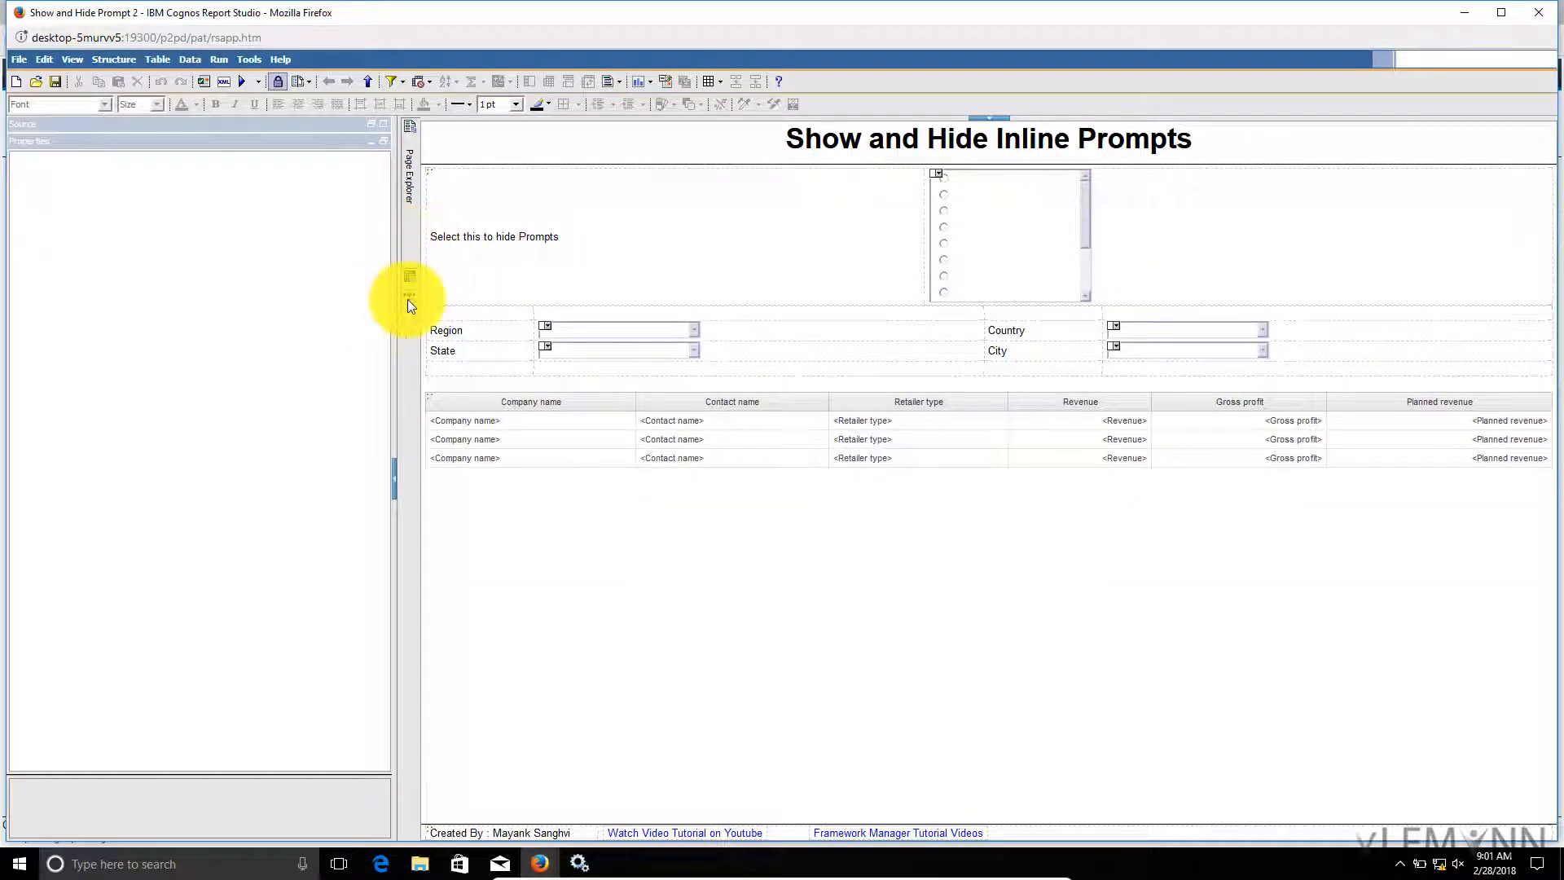
Change the bHidePrompts variable's expression to ParamValue('pHide')='1', validate and accept it, and save the report
mouse_move(407, 302)
click(482, 150)
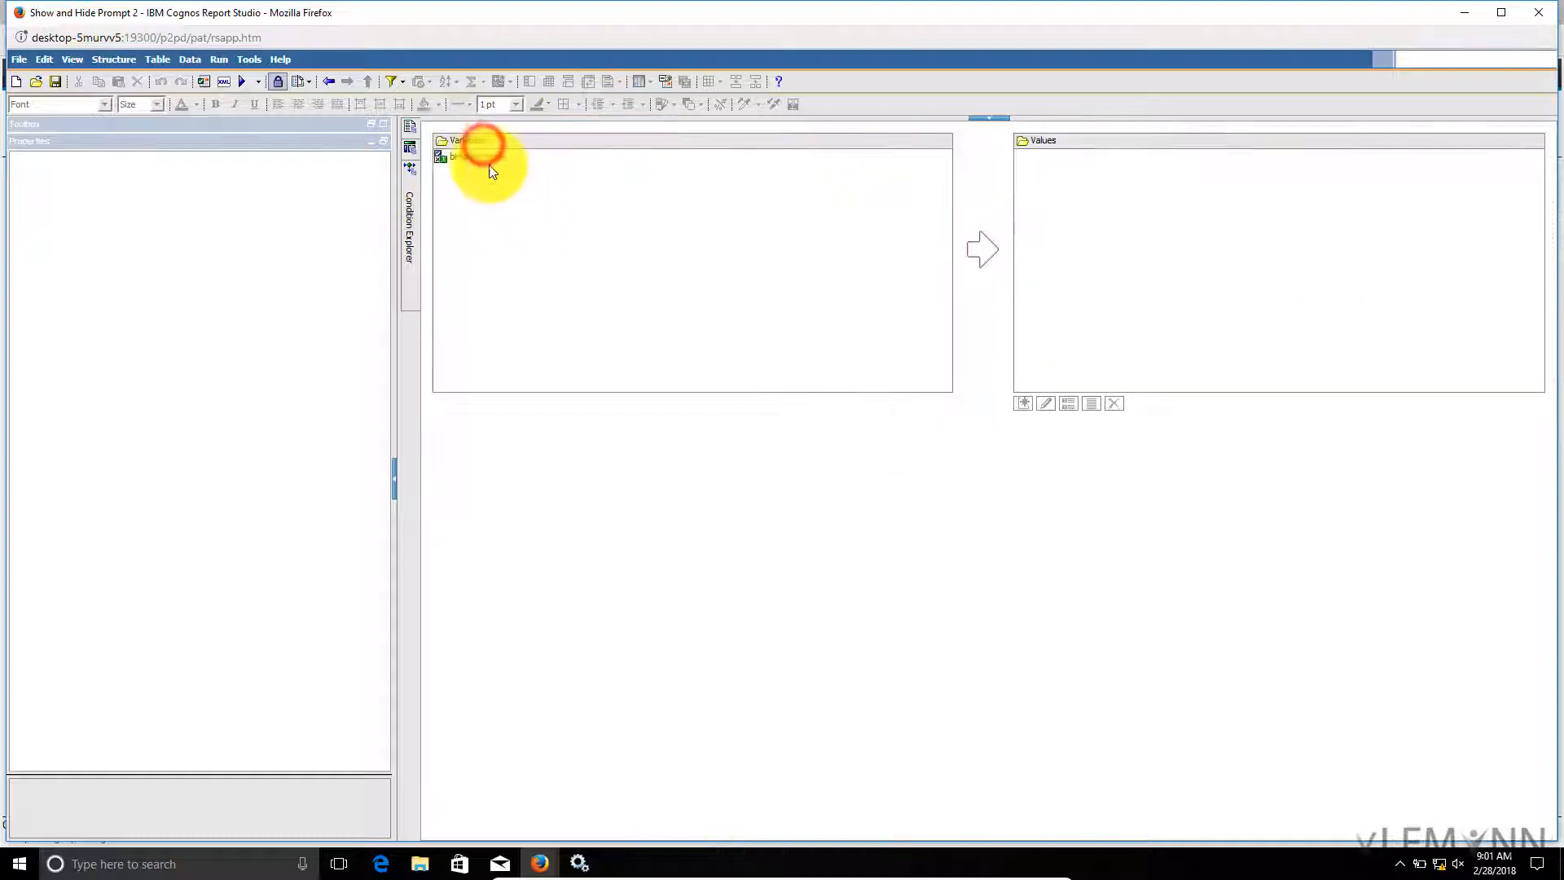
double_click(482, 150)
click(856, 326)
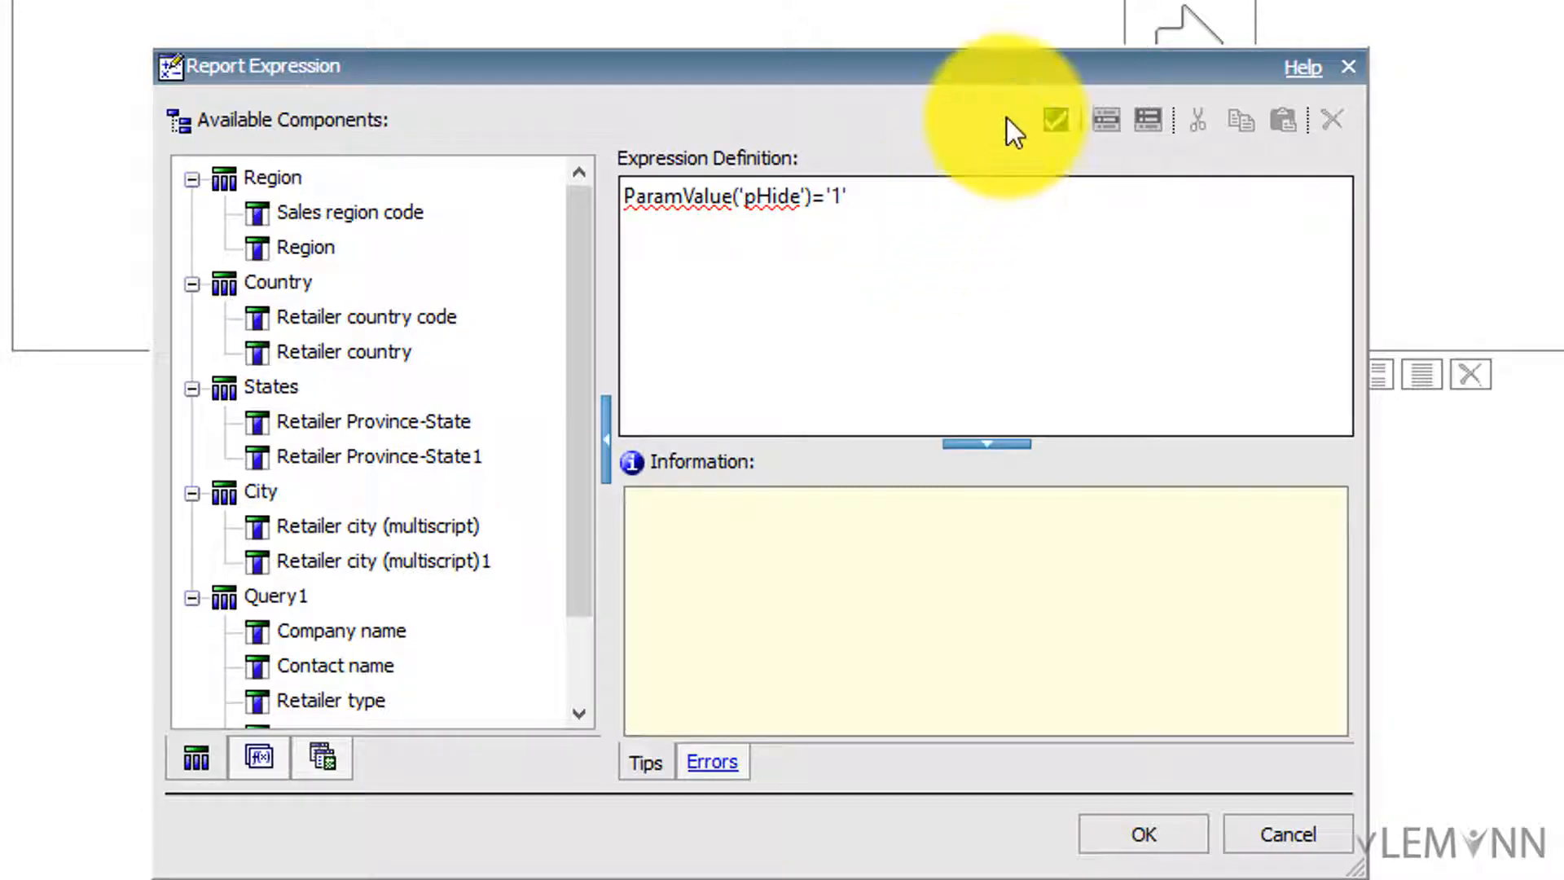
click(1052, 119)
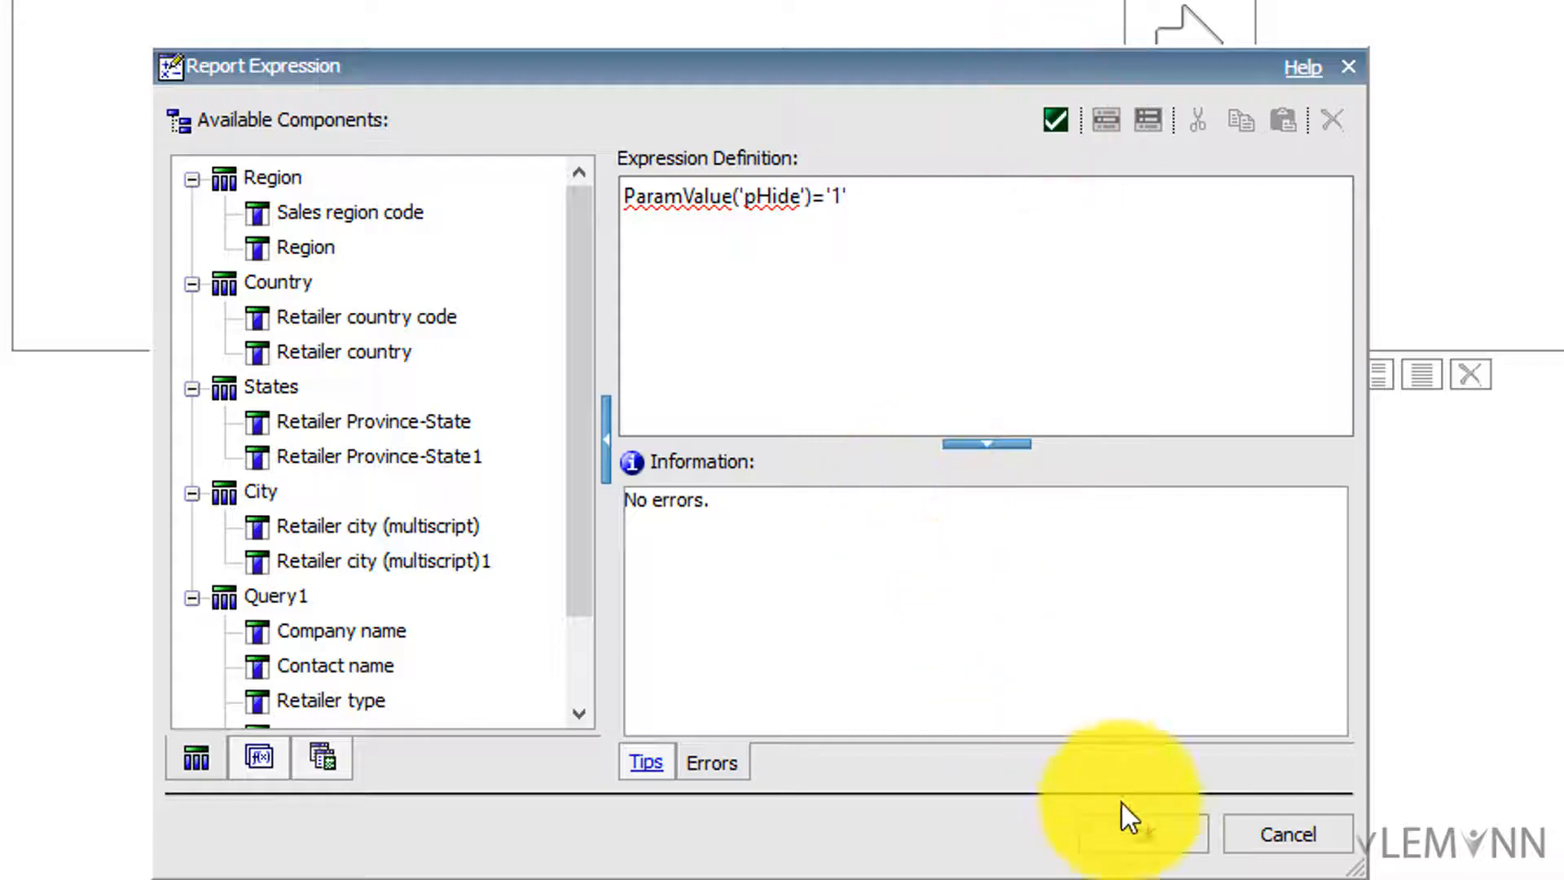
click(1135, 827)
click(53, 82)
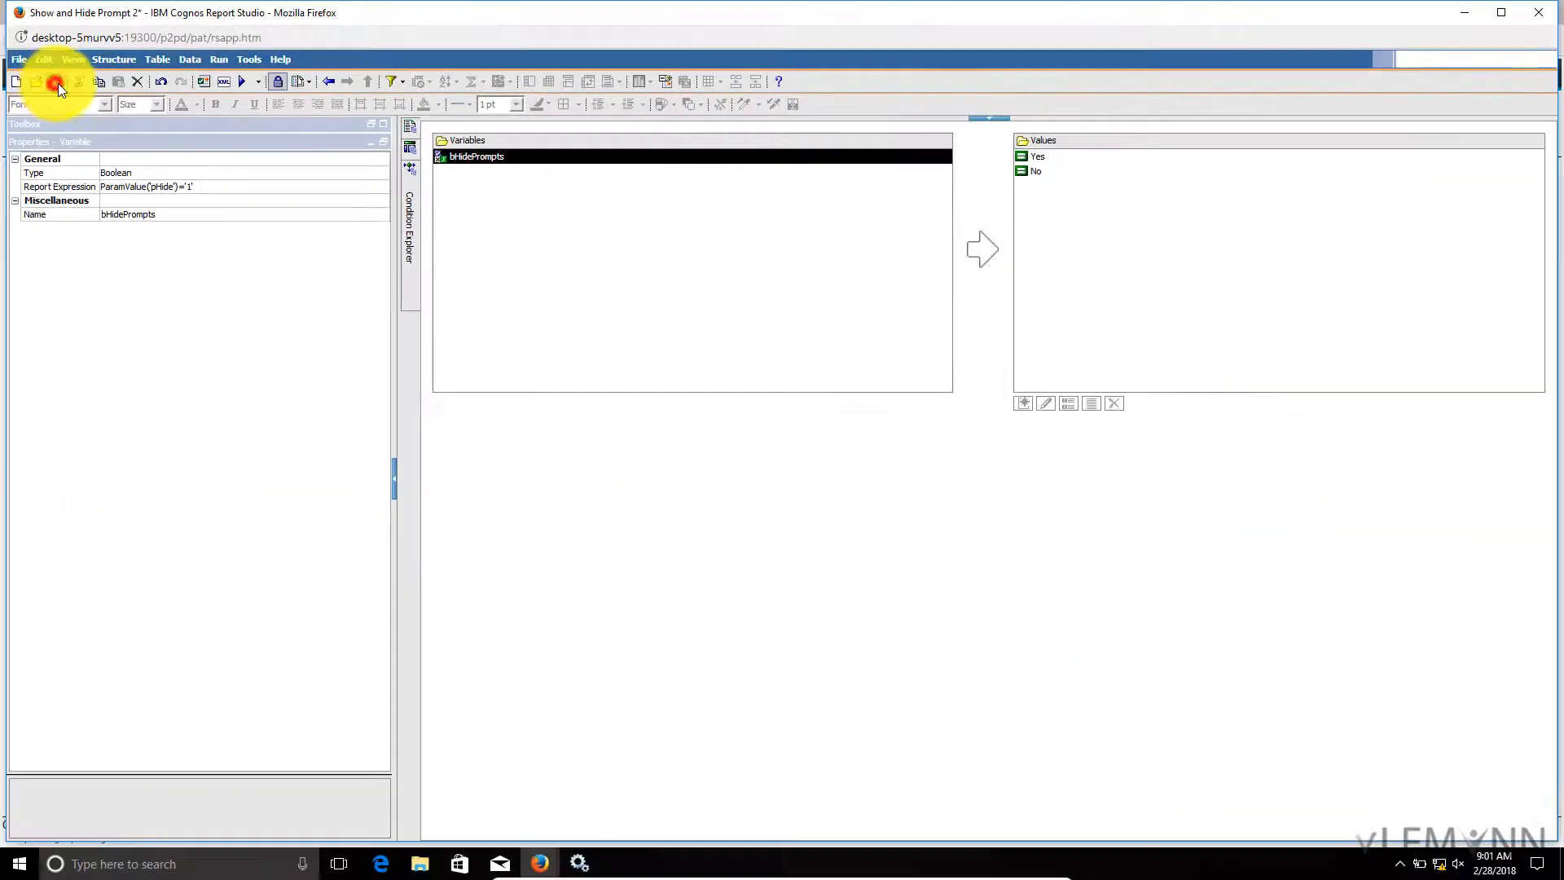
Run the report, check the Retailer city choices on the generated prompt page, and close the output
click(246, 84)
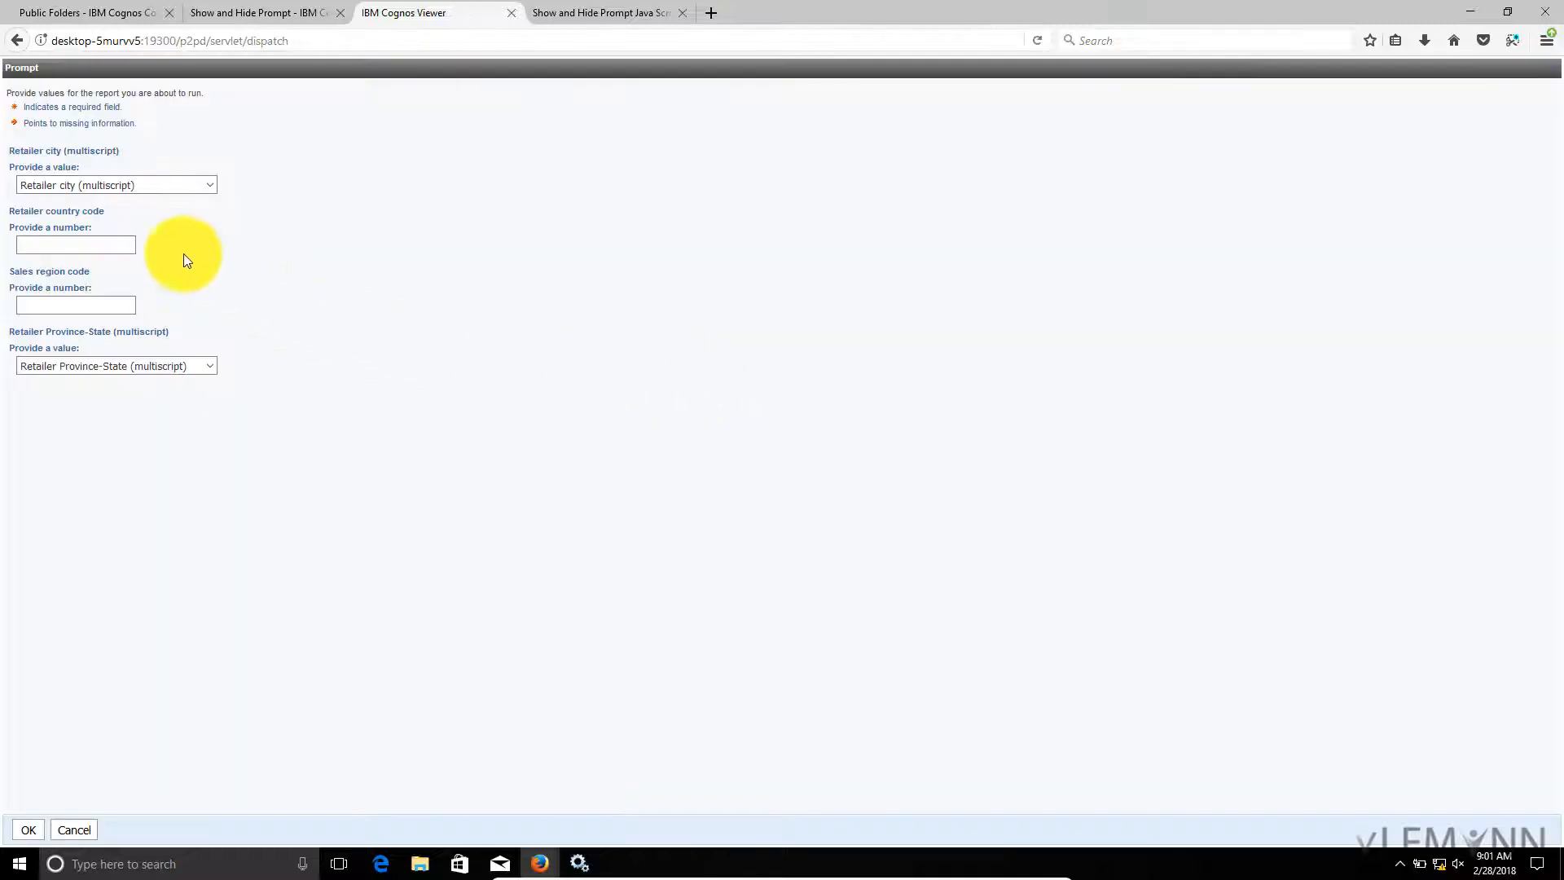
click(117, 192)
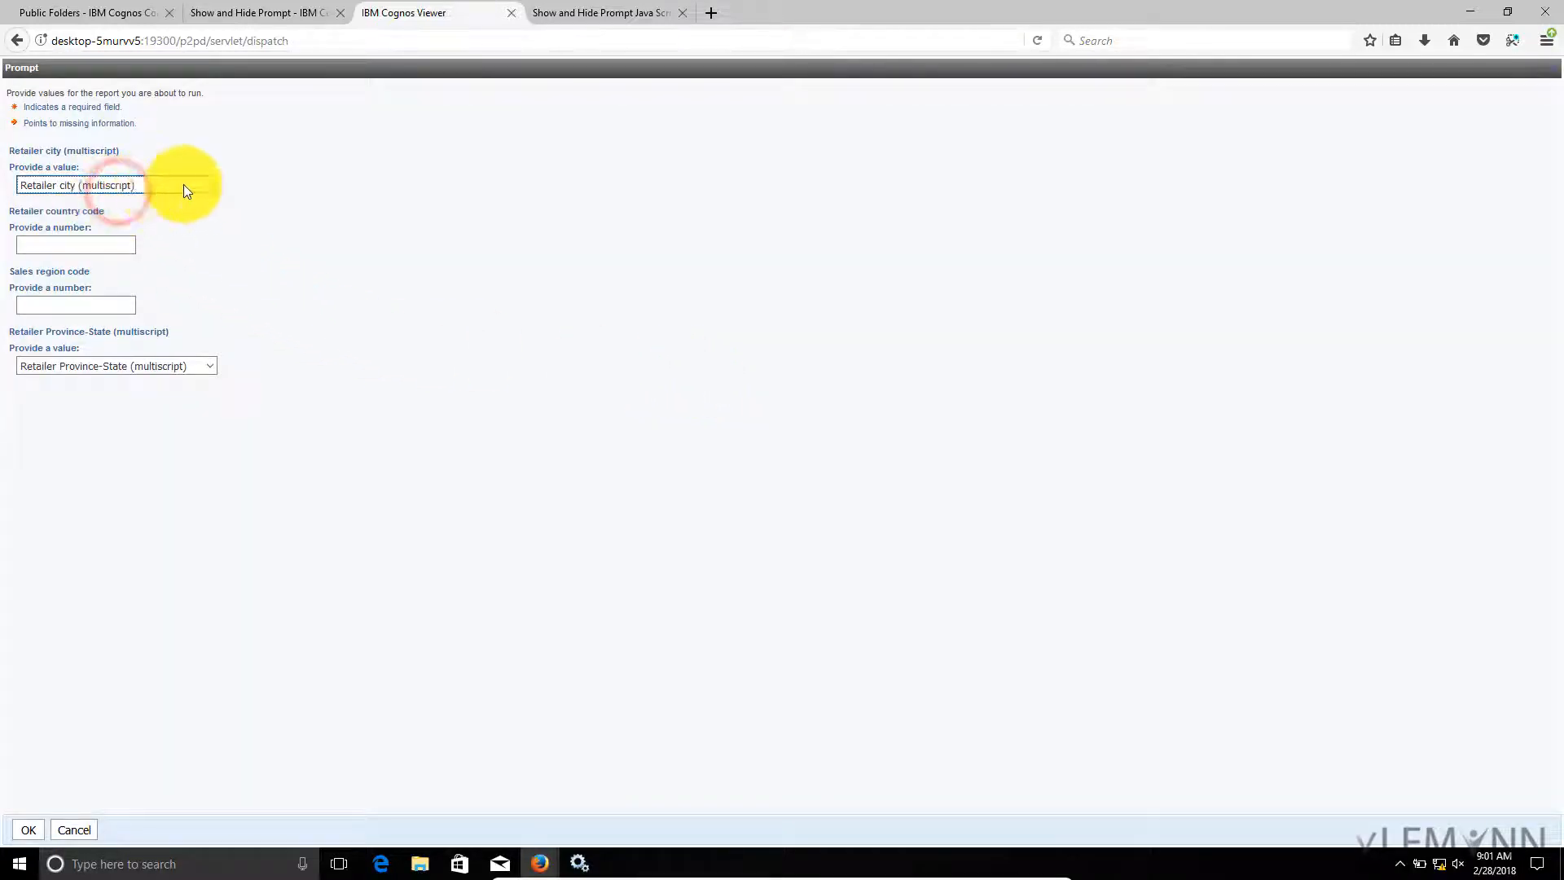
click(212, 186)
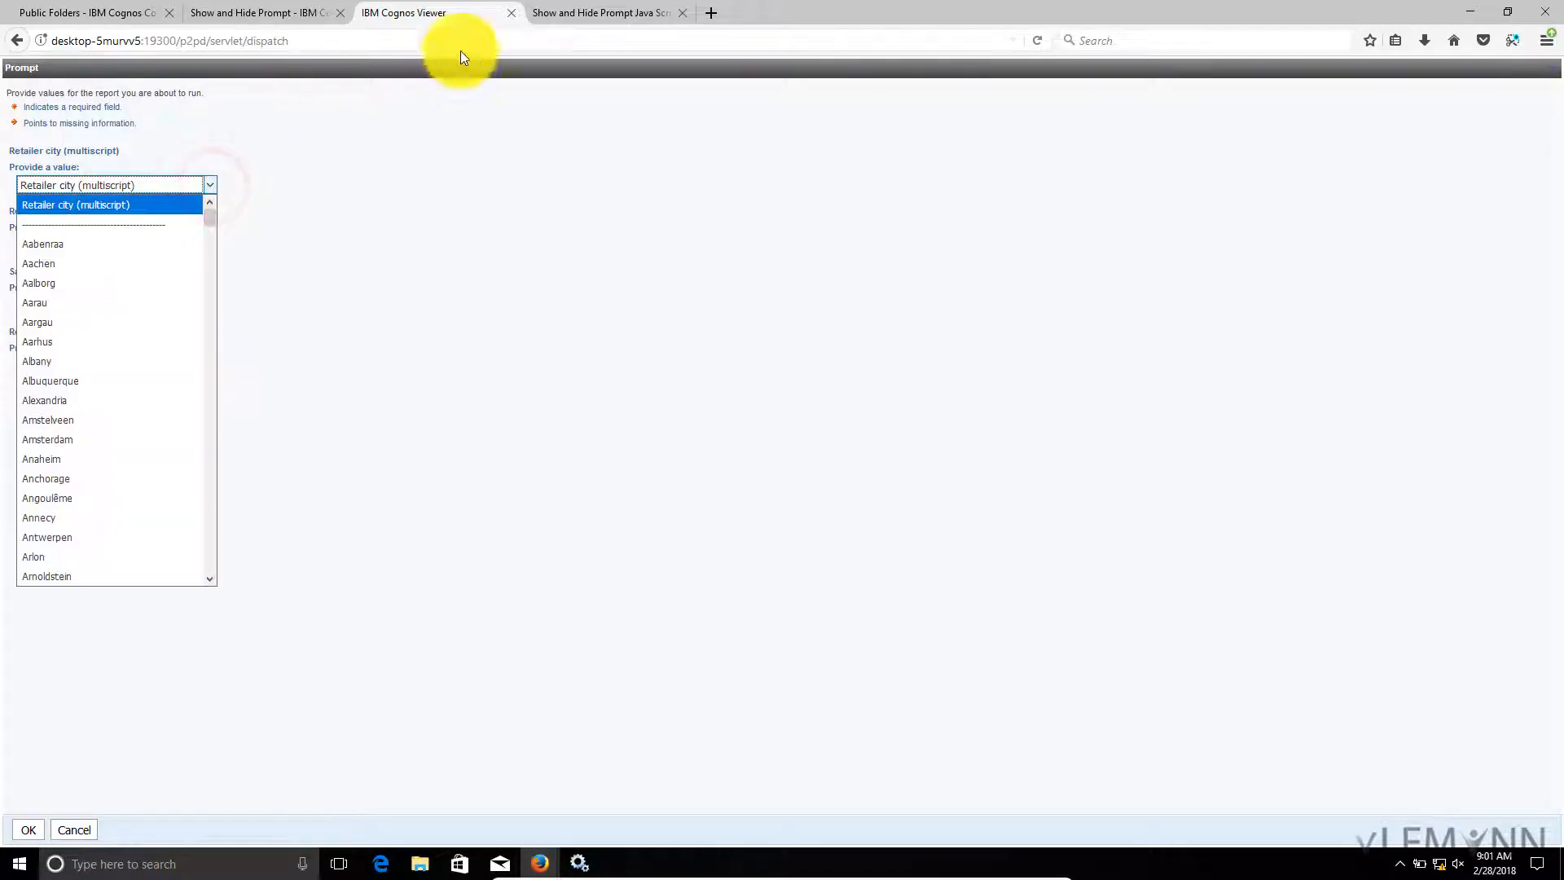
click(510, 13)
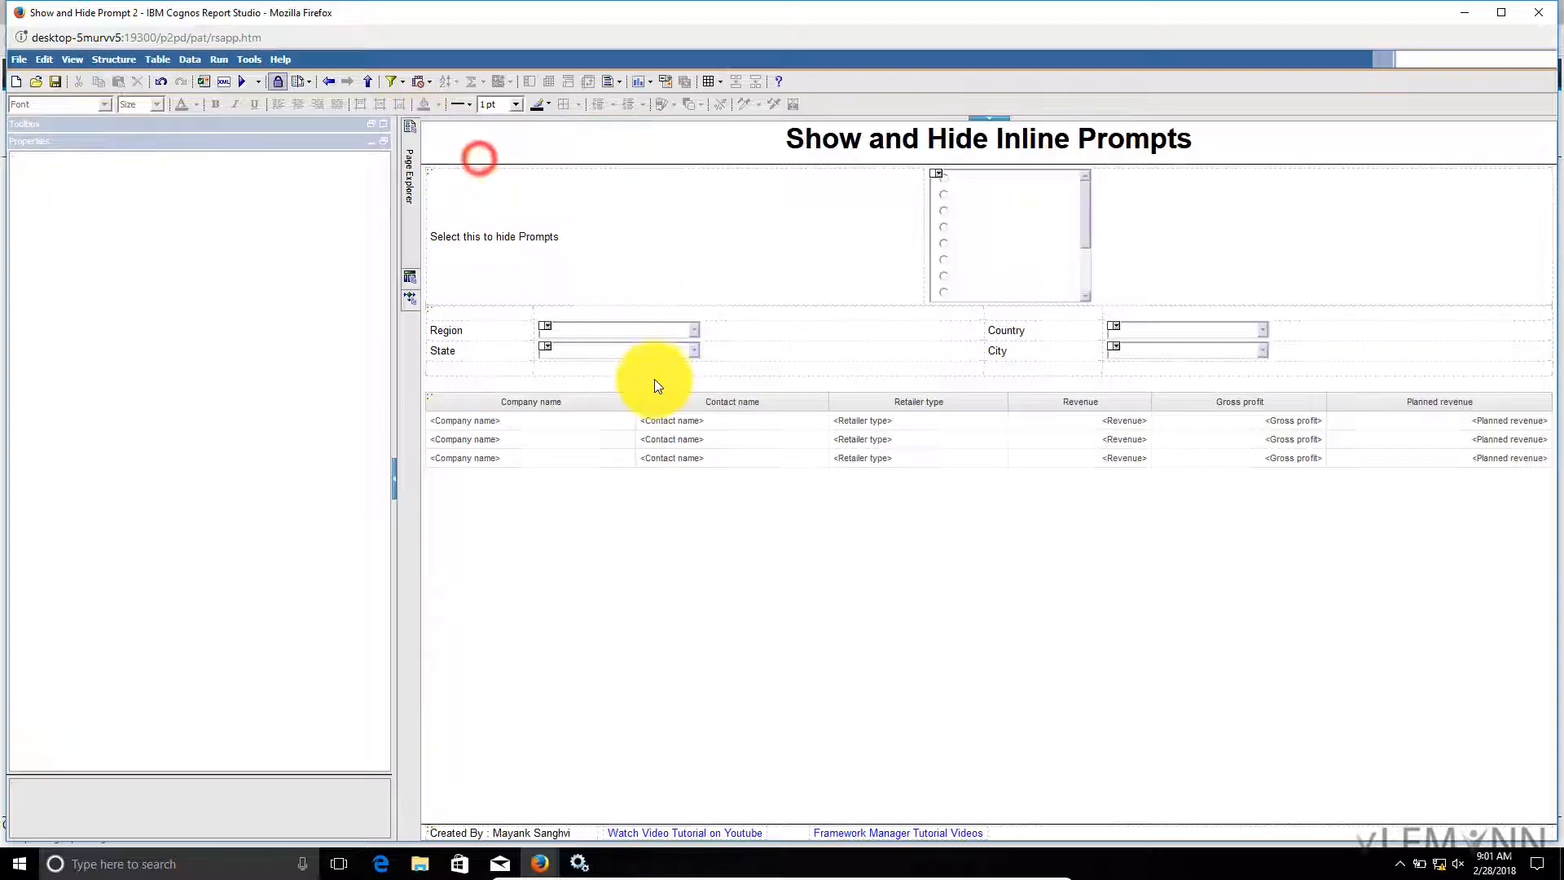
Add 1 as the default selection of the radio-button value prompt and save the report
click(988, 255)
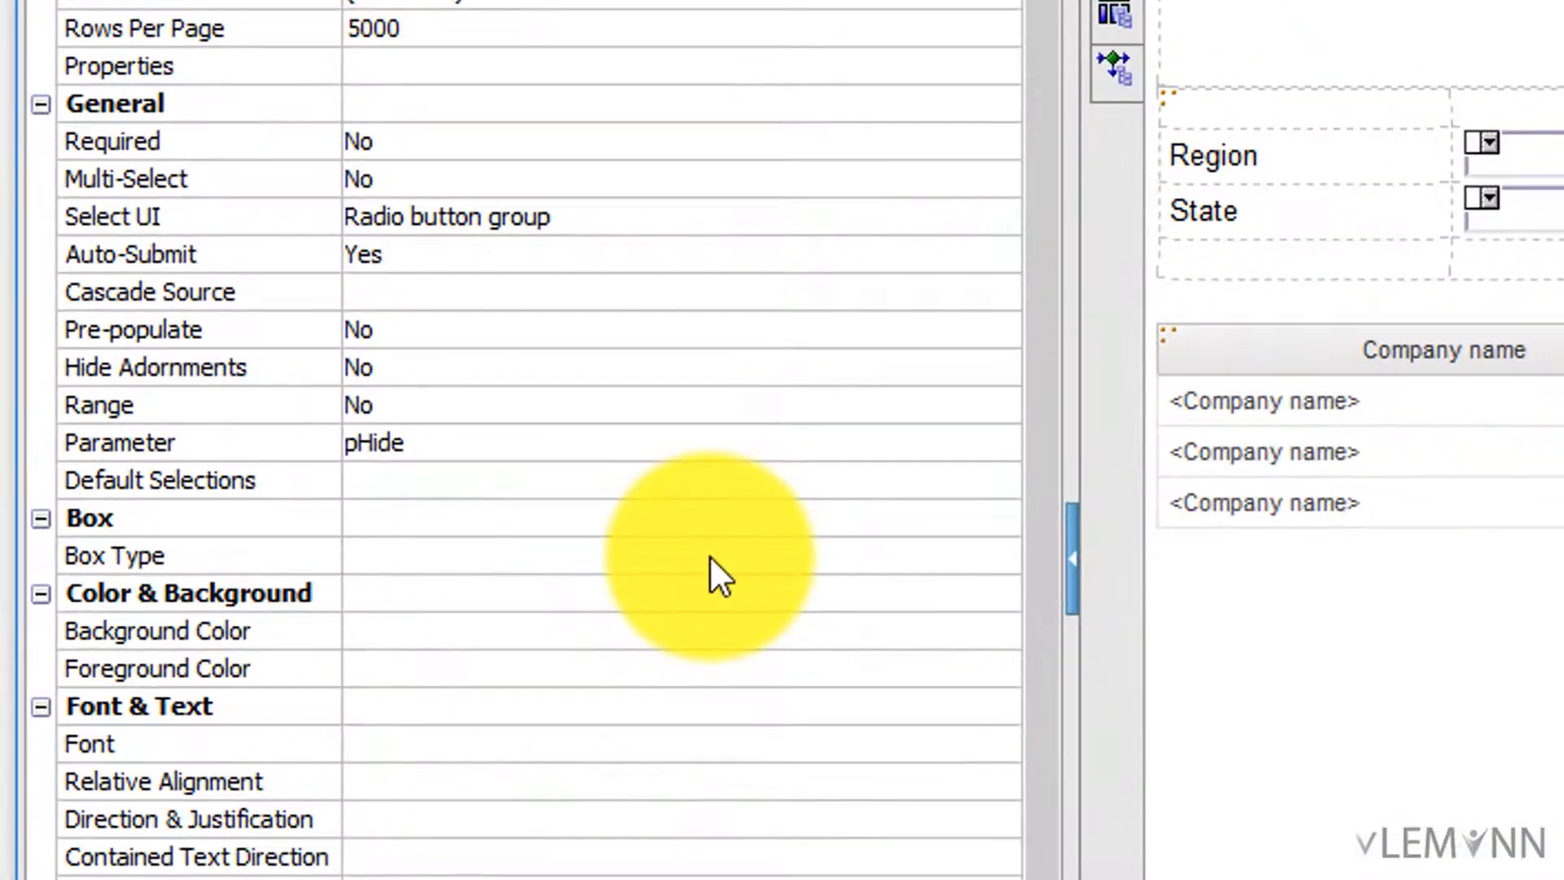
click(342, 480)
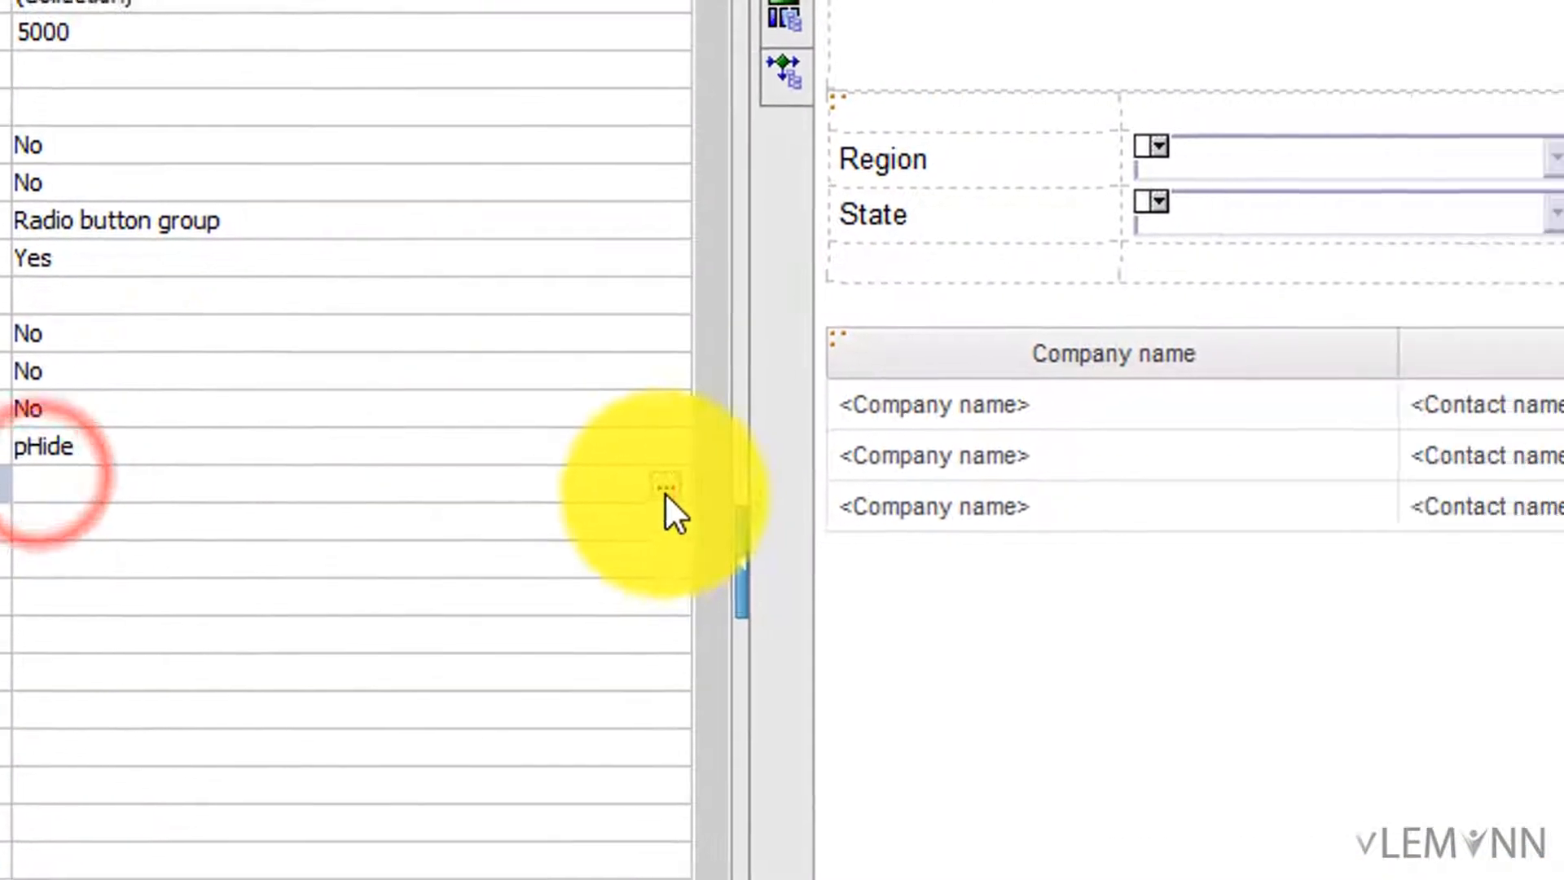
click(664, 492)
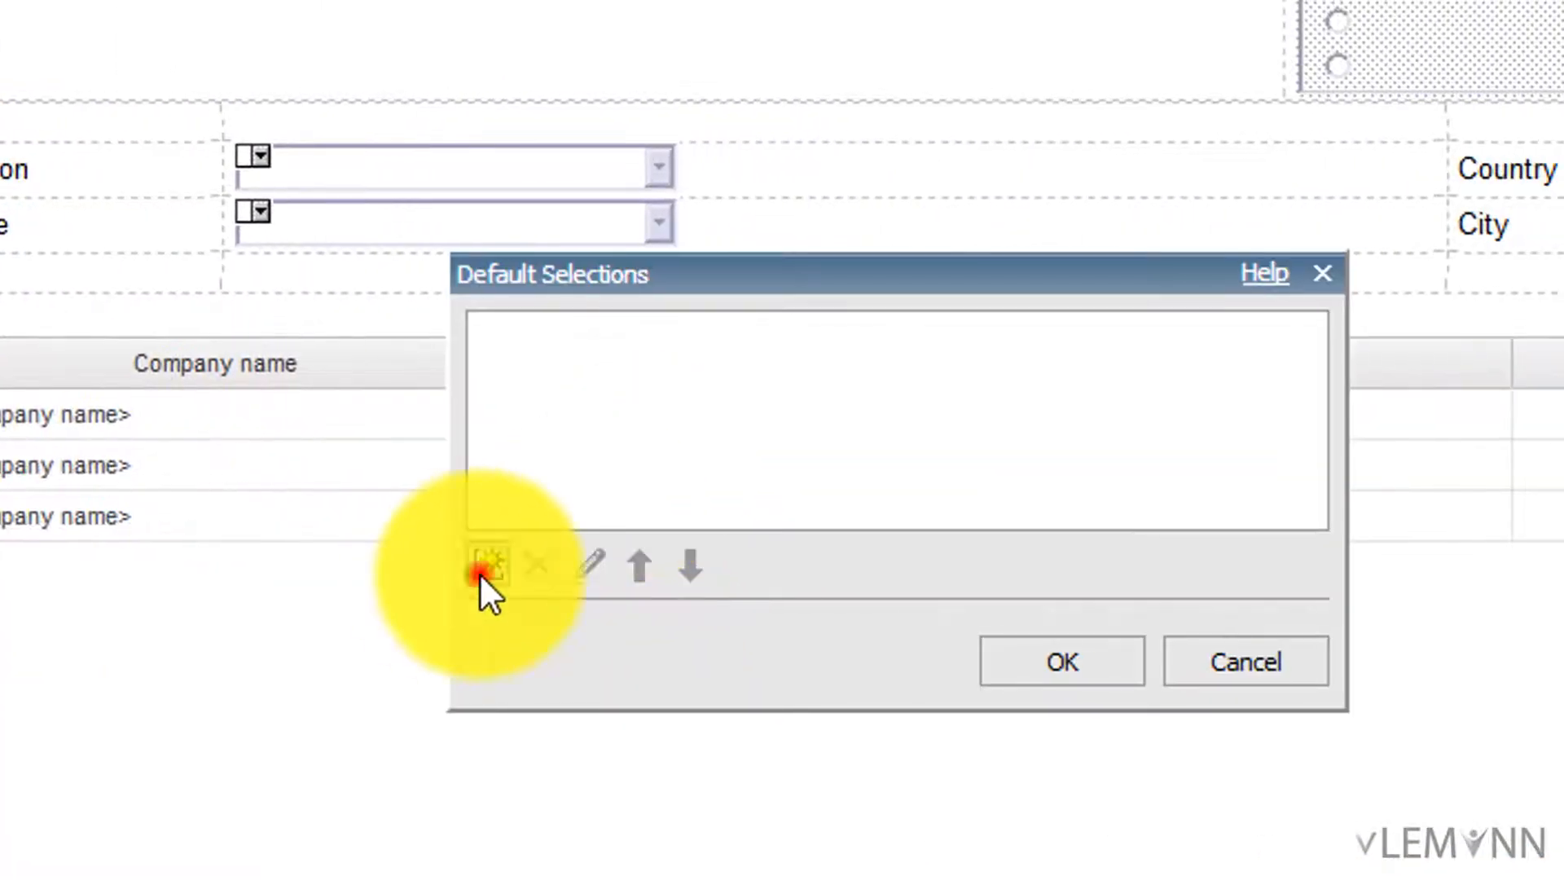
click(480, 566)
text(1)
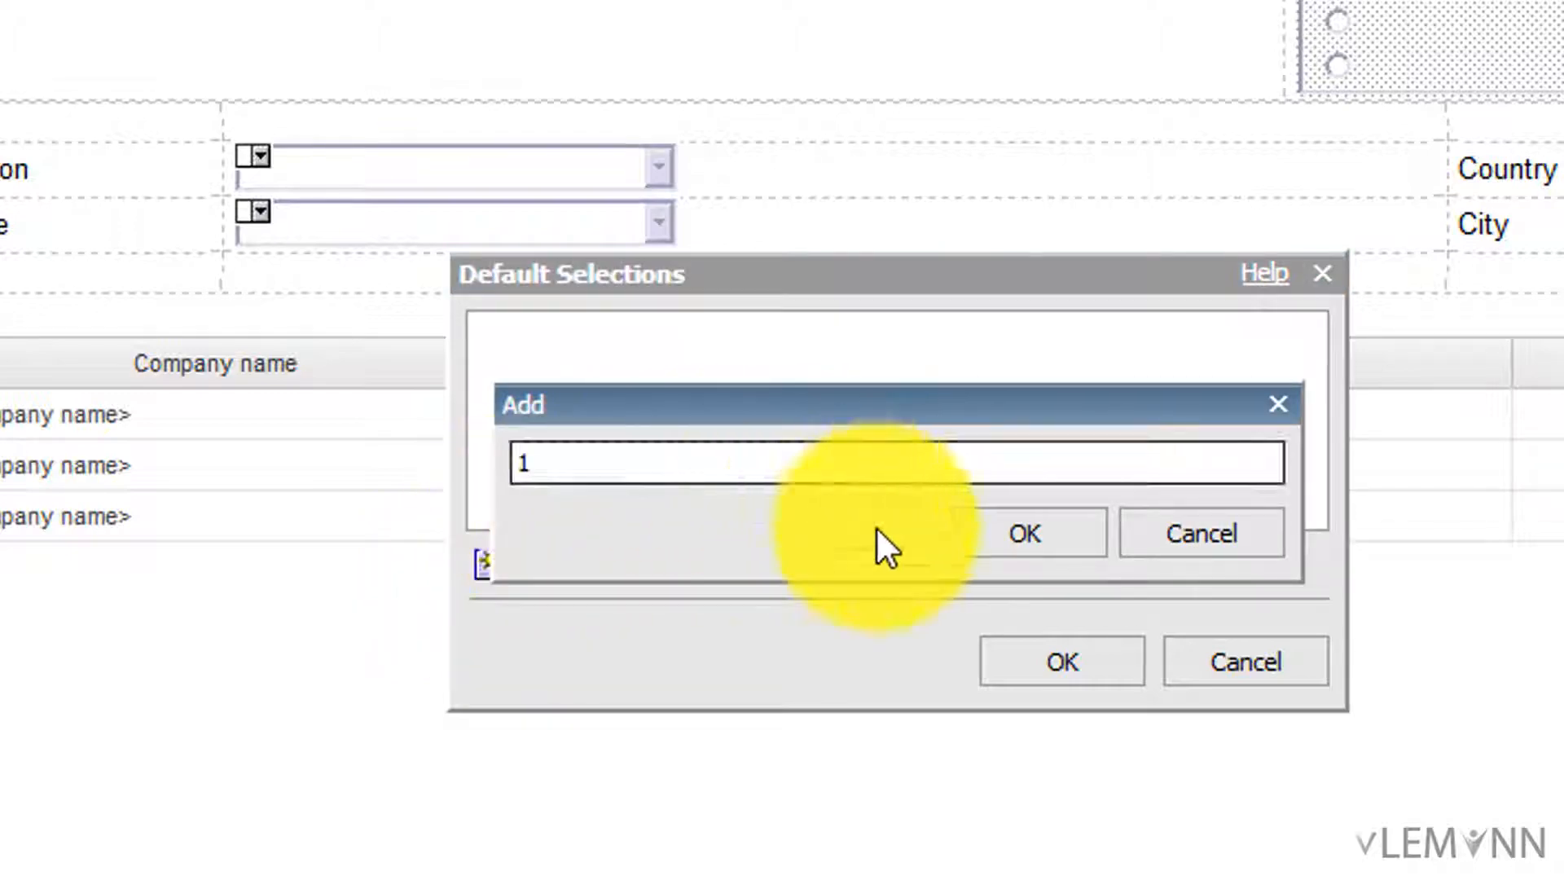
click(991, 553)
click(1084, 662)
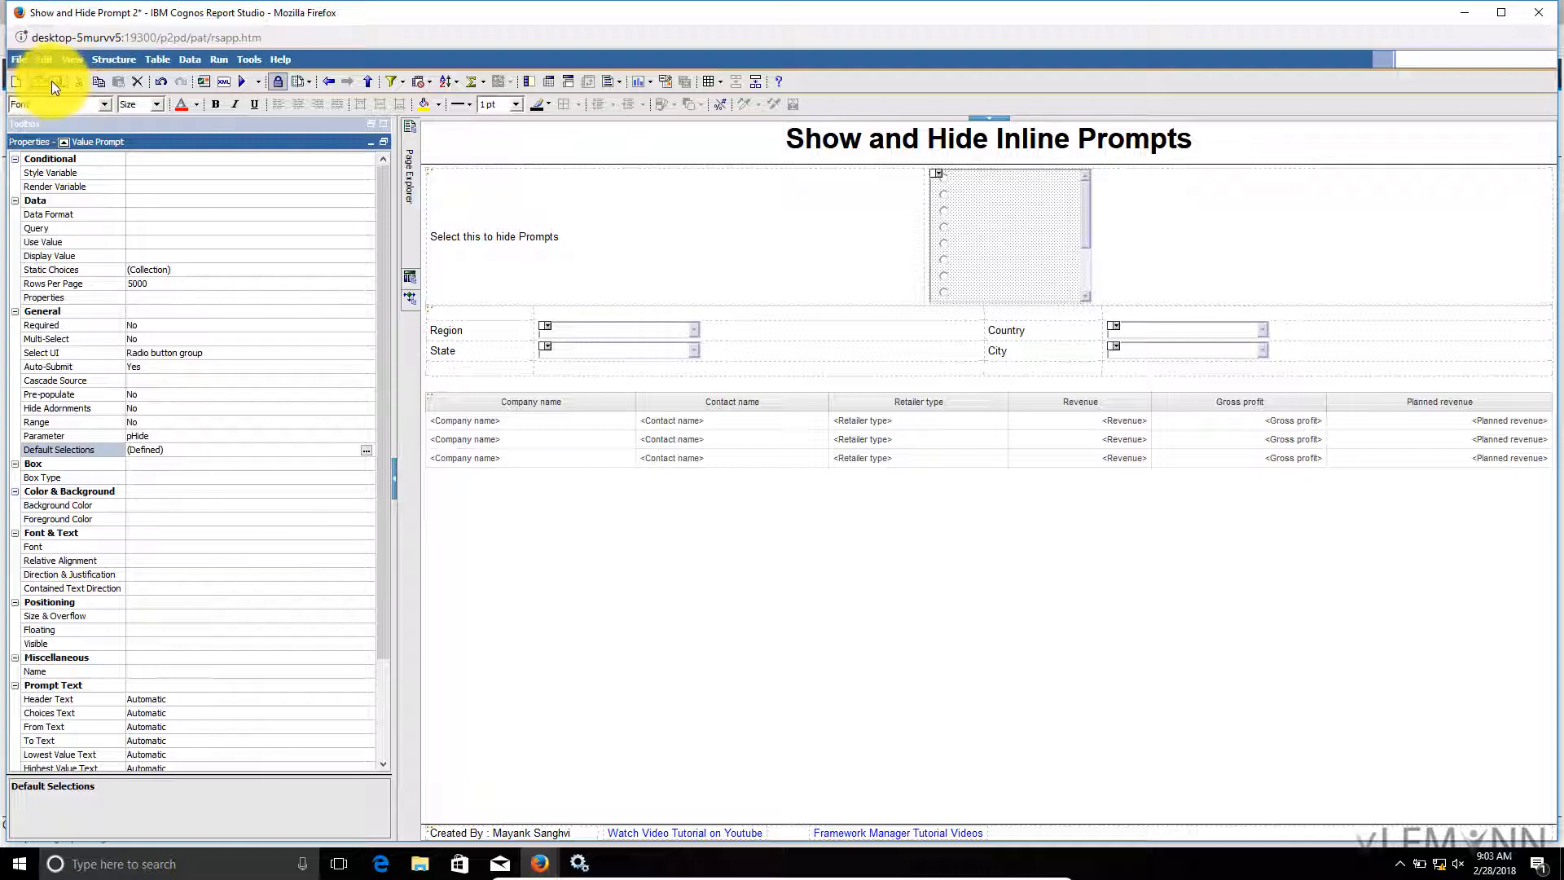
click(54, 82)
Run the report and choose Asia Pacific in the Region prompt of the output
click(242, 82)
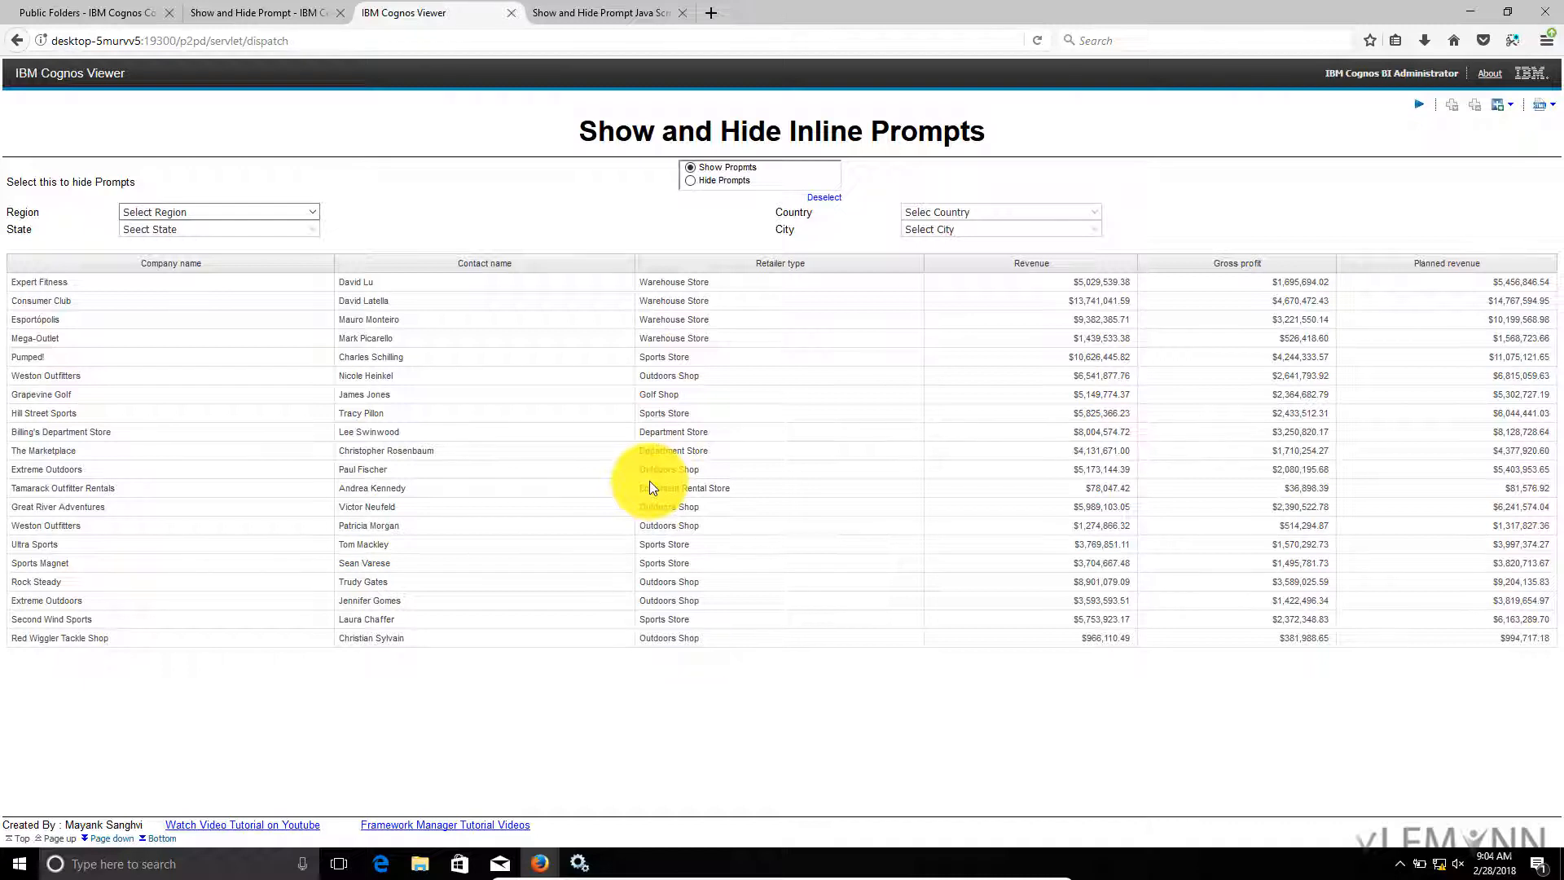
click(270, 203)
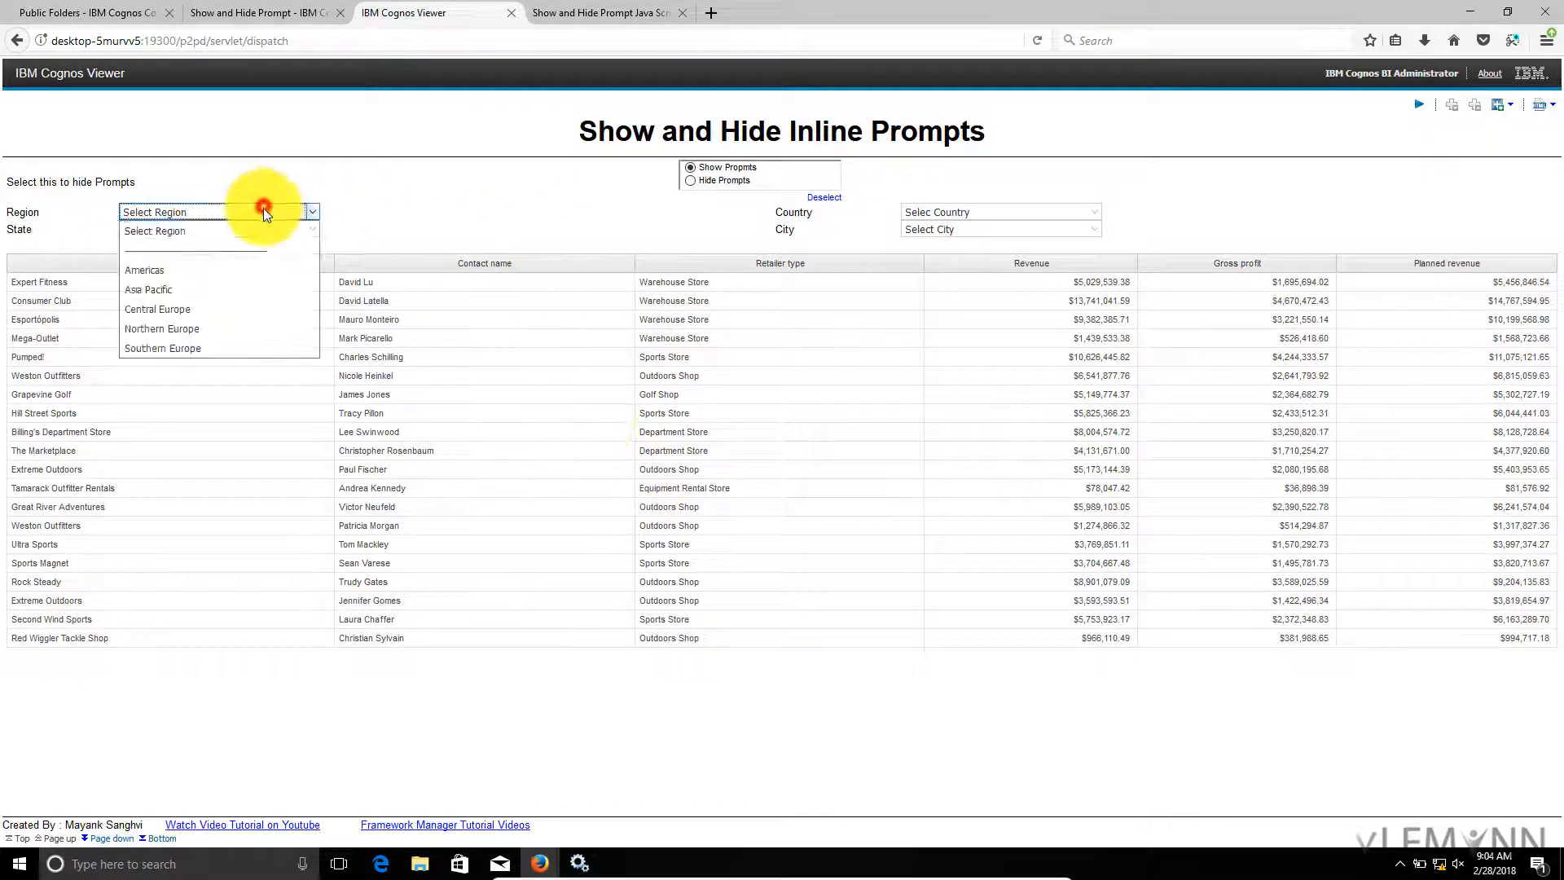
click(194, 290)
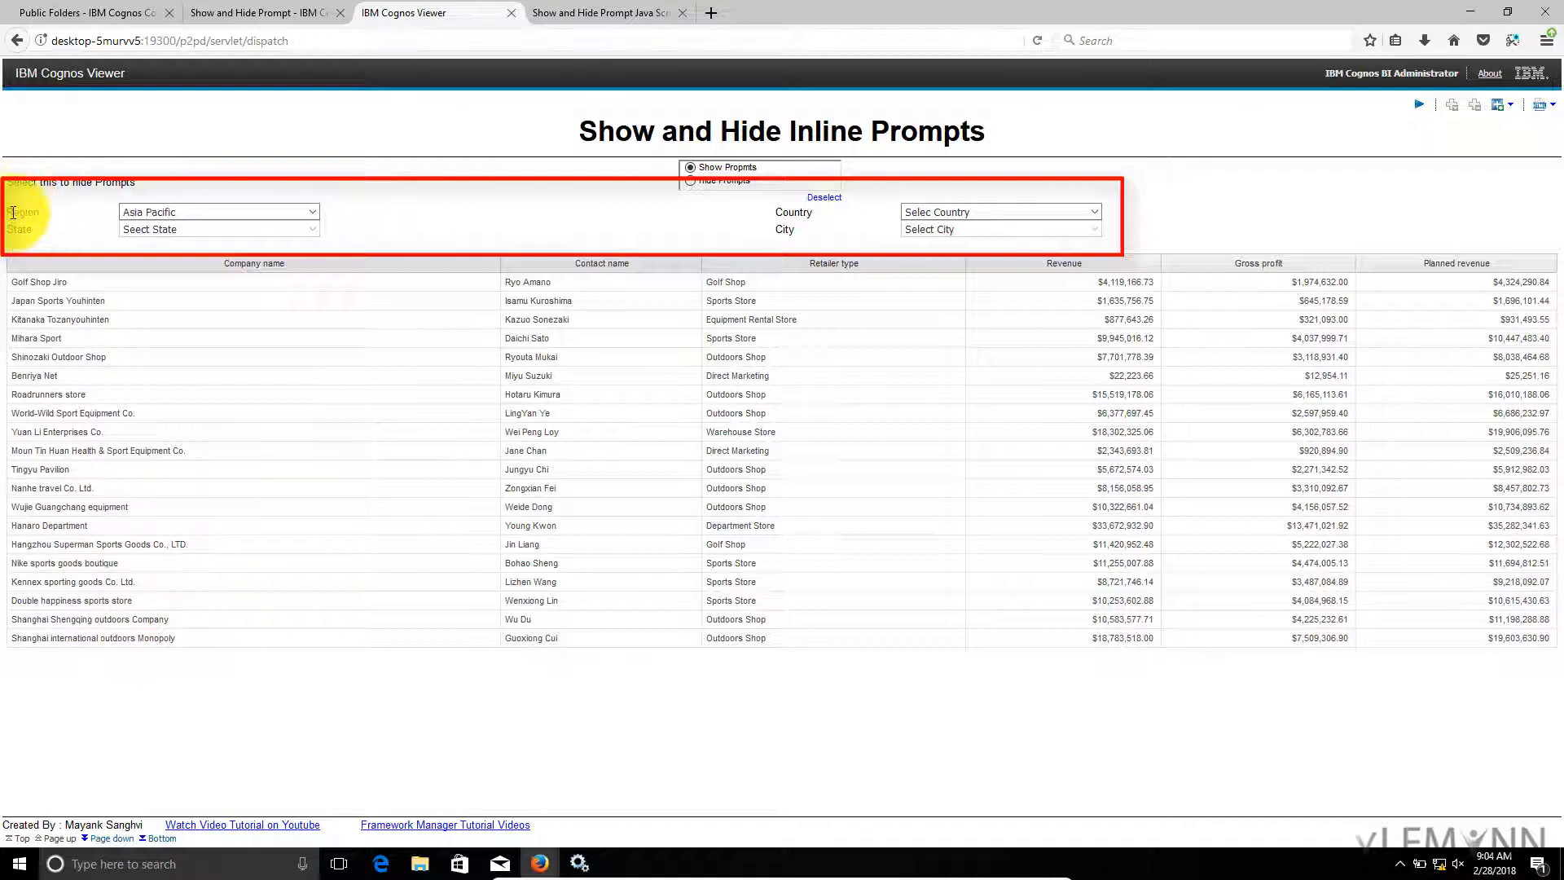
drag(13, 213, 65, 236)
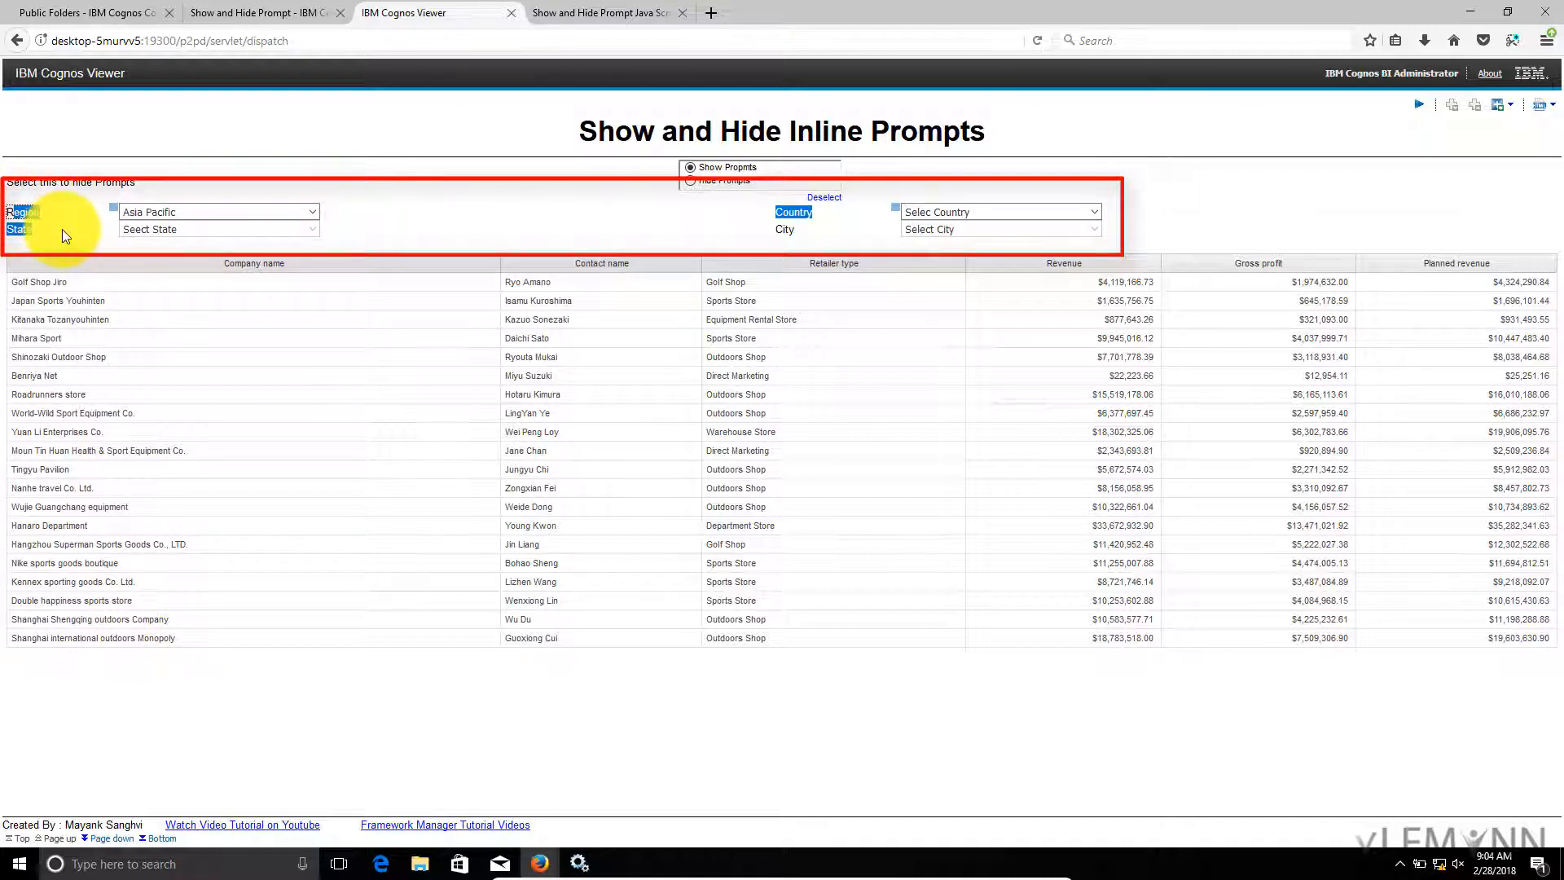
click(447, 216)
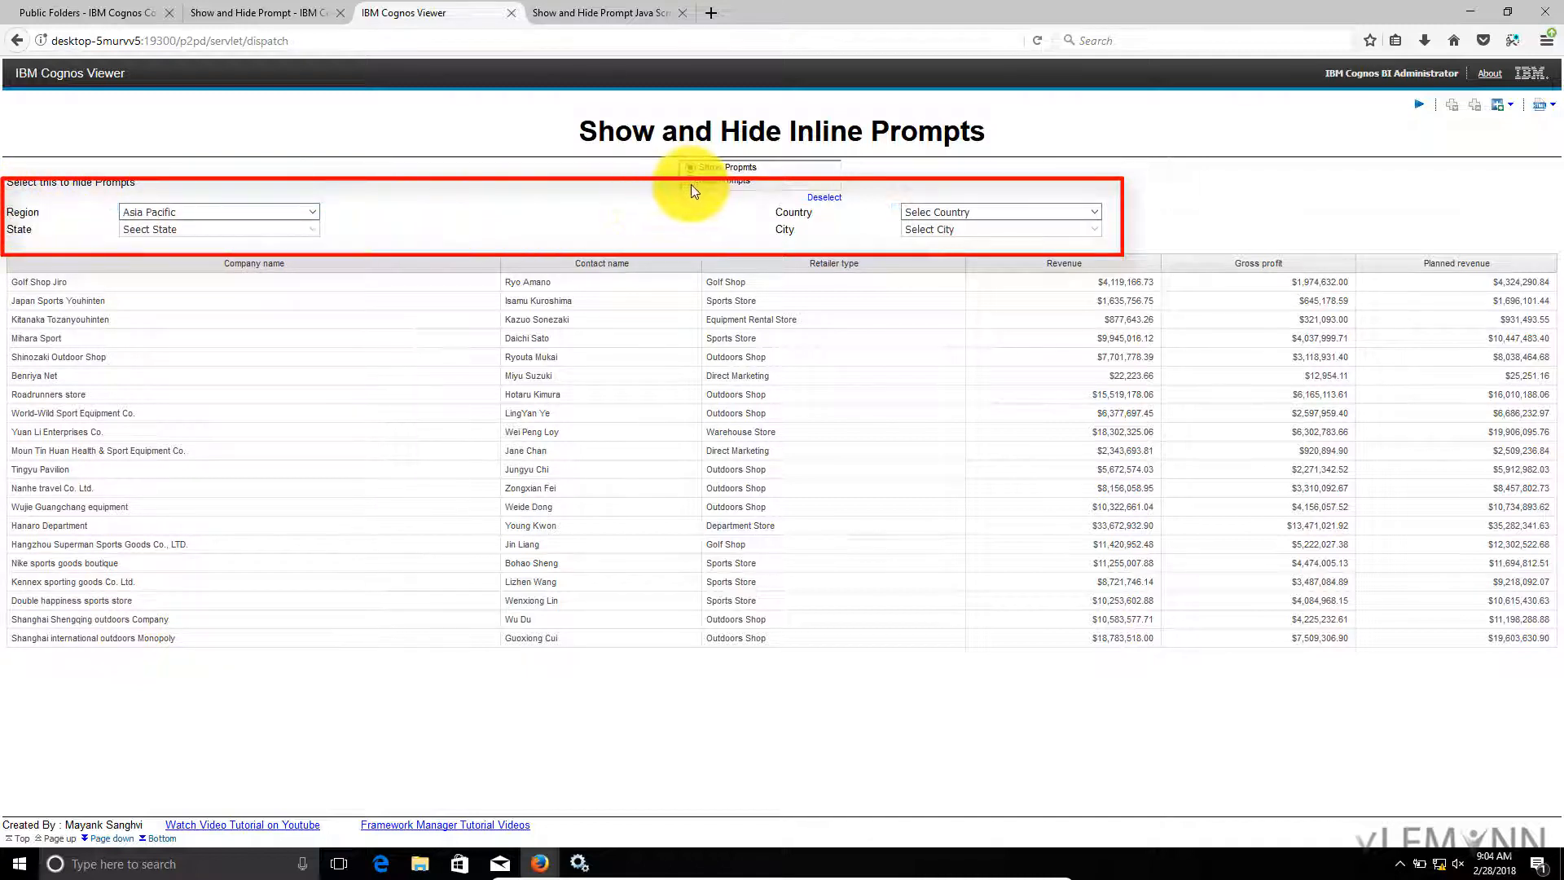
Test the output by alternating twice between hiding and showing the prompts, and close the output
click(692, 184)
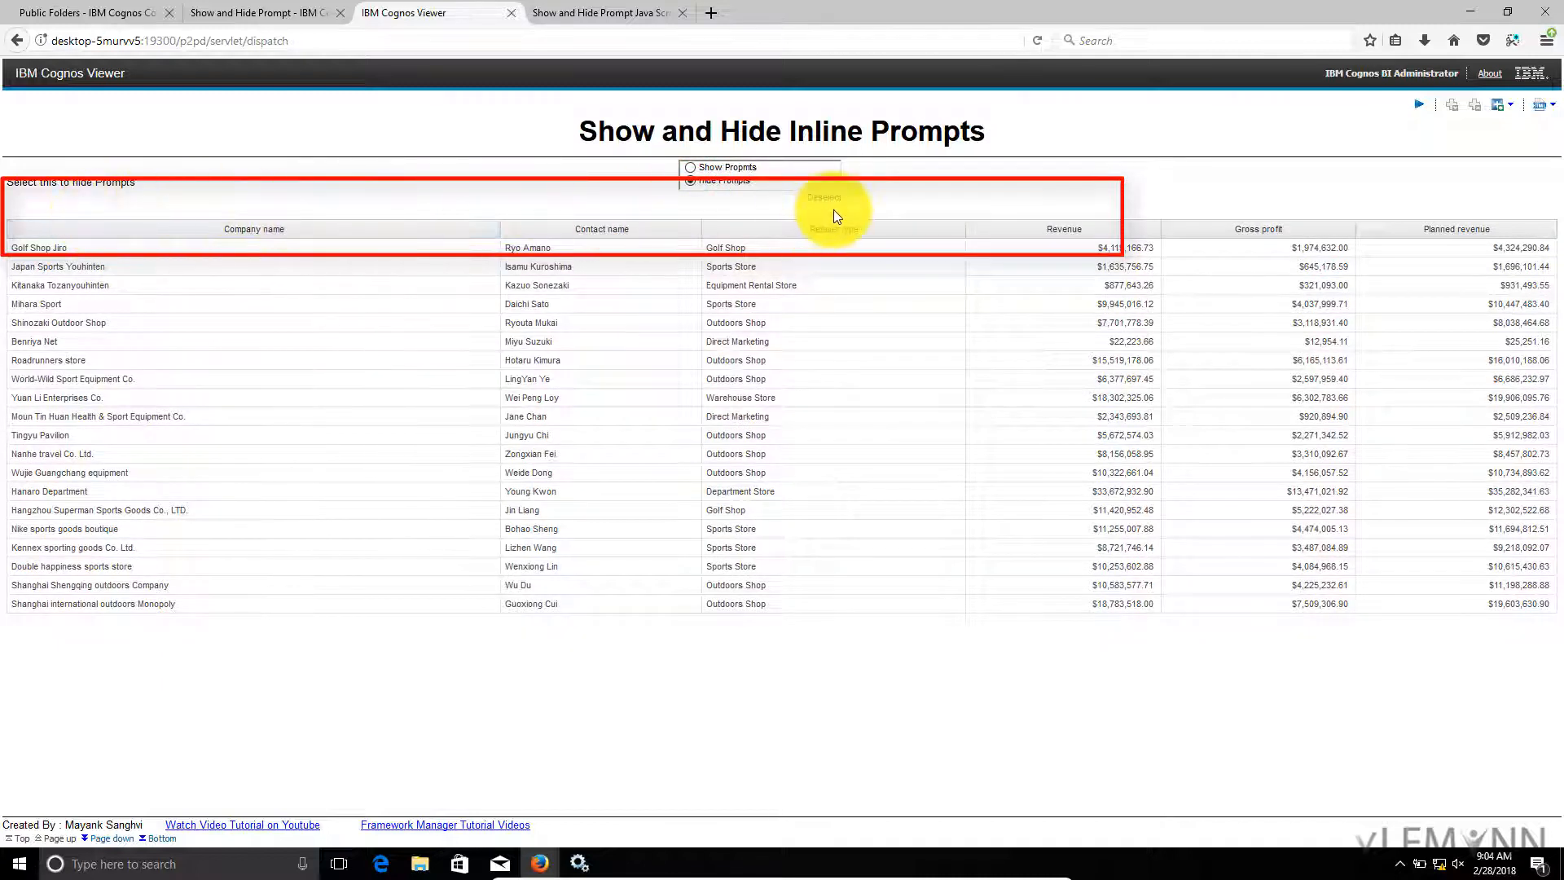
click(691, 169)
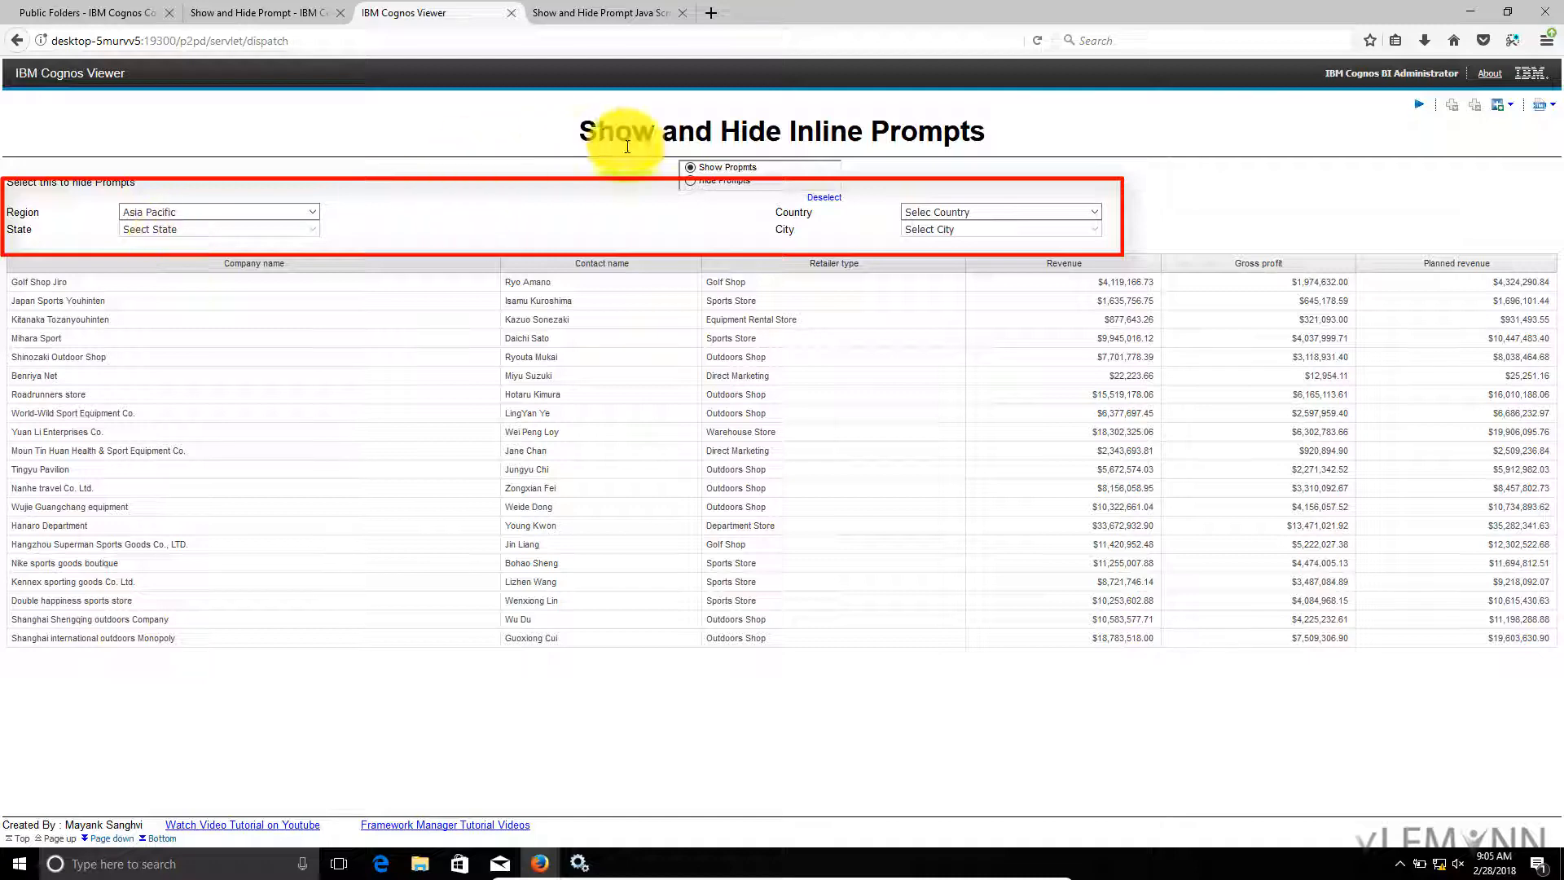
click(691, 180)
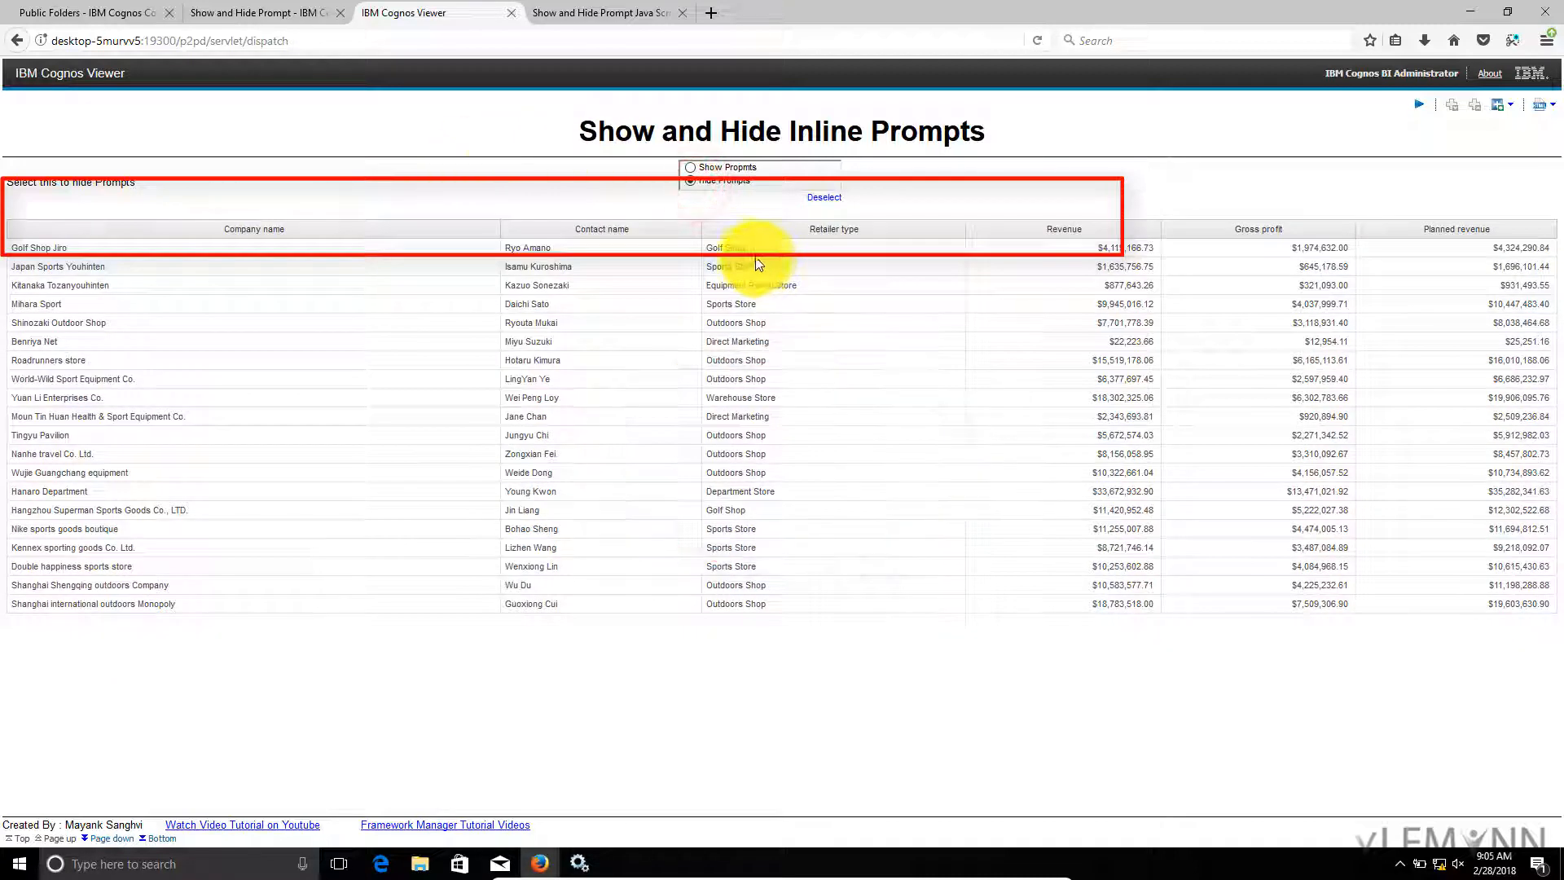
click(691, 167)
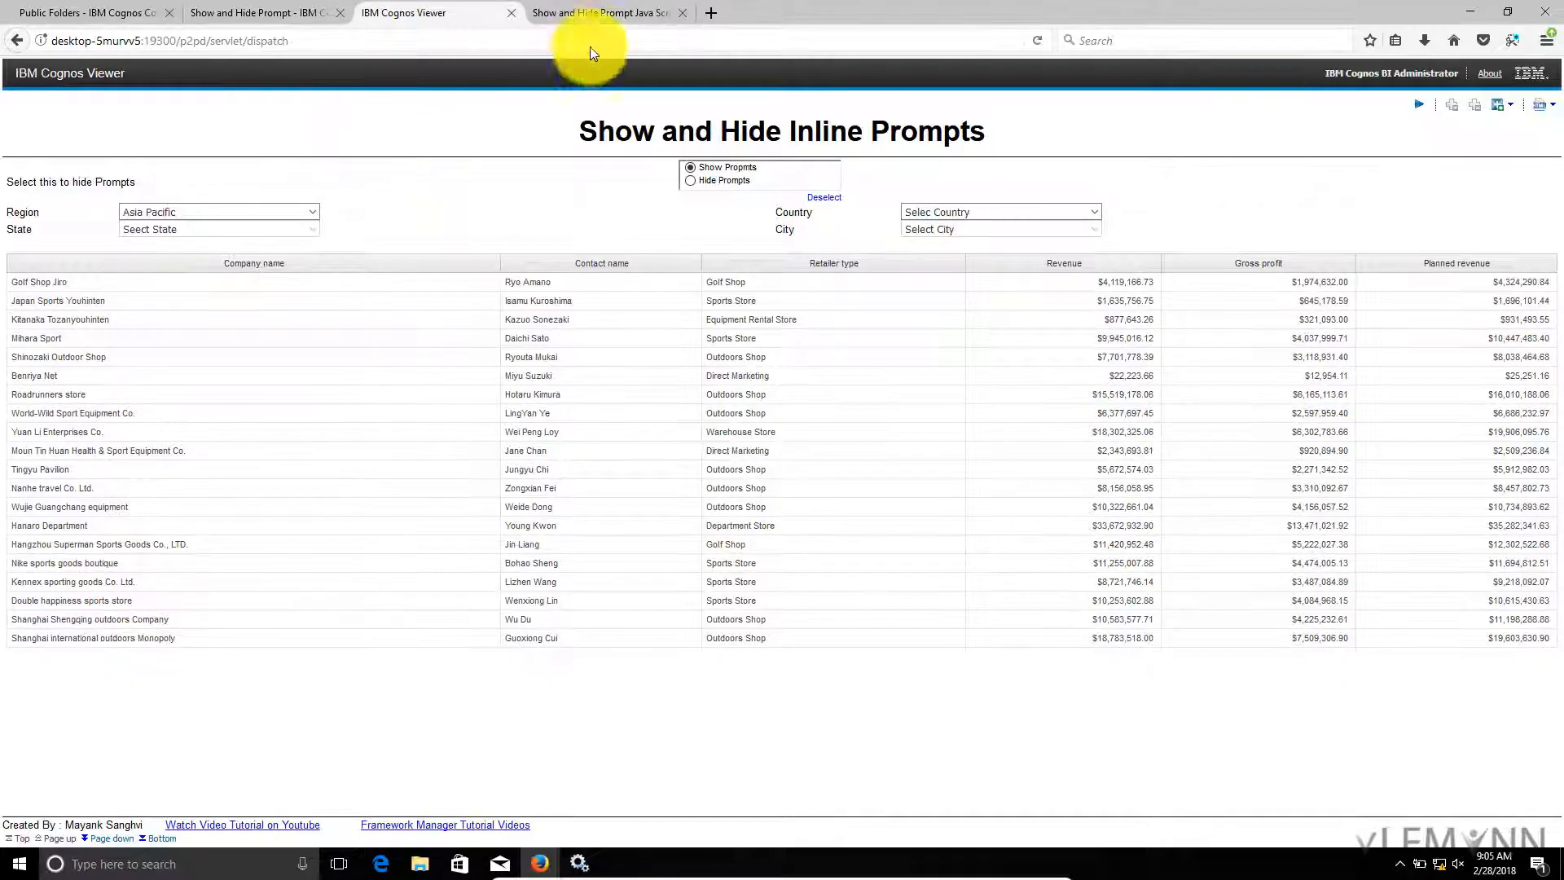
click(510, 13)
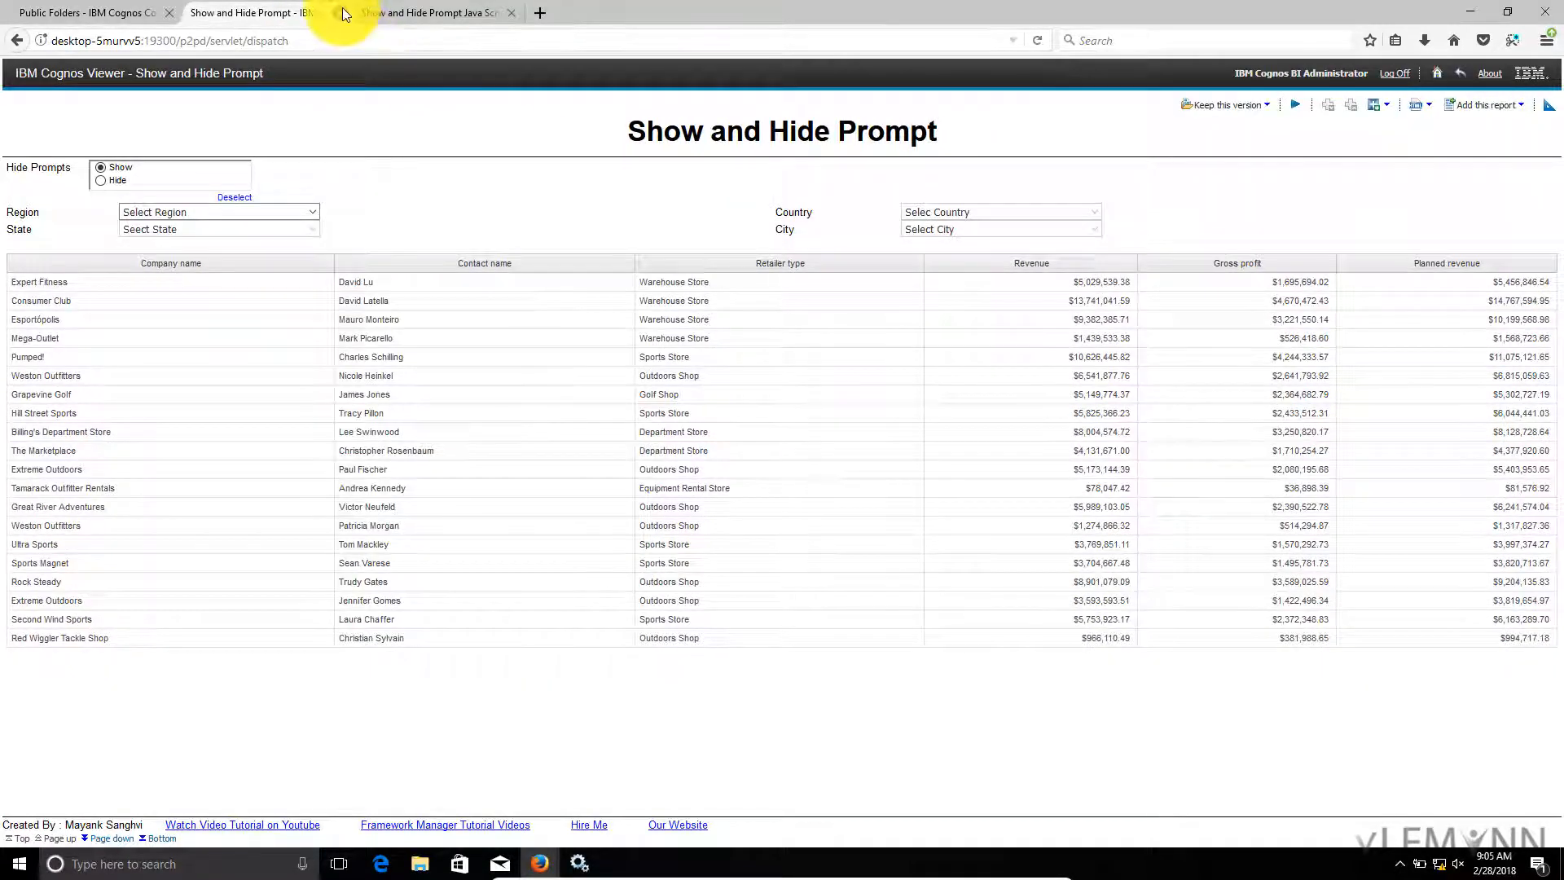
Close the older Show and Hide Prompt output and try the Show and Hide options in the Java Script version
click(341, 13)
click(99, 168)
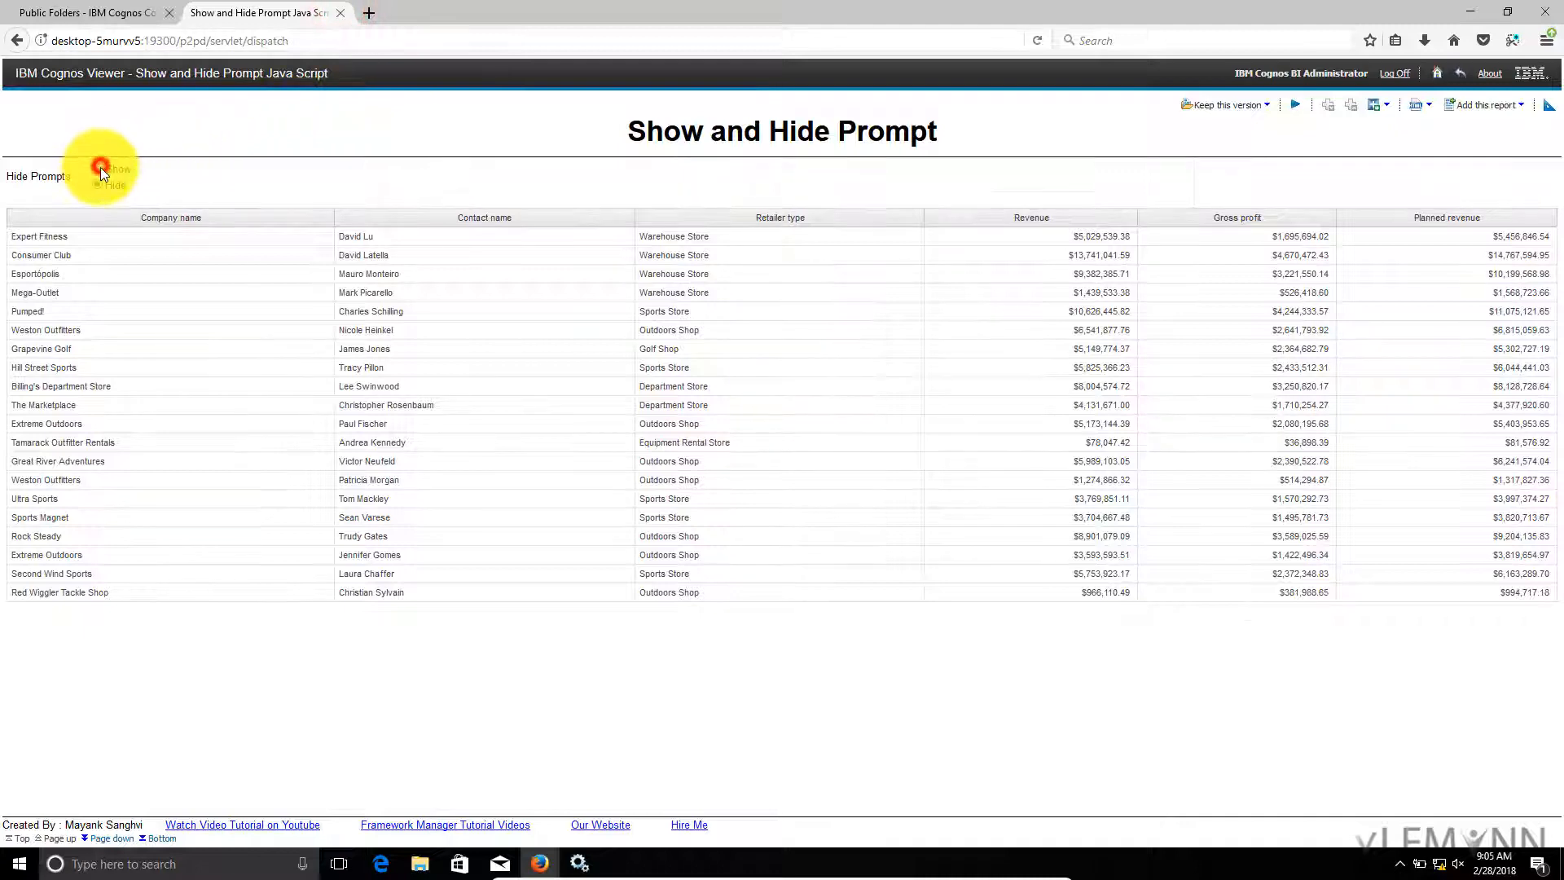
click(98, 187)
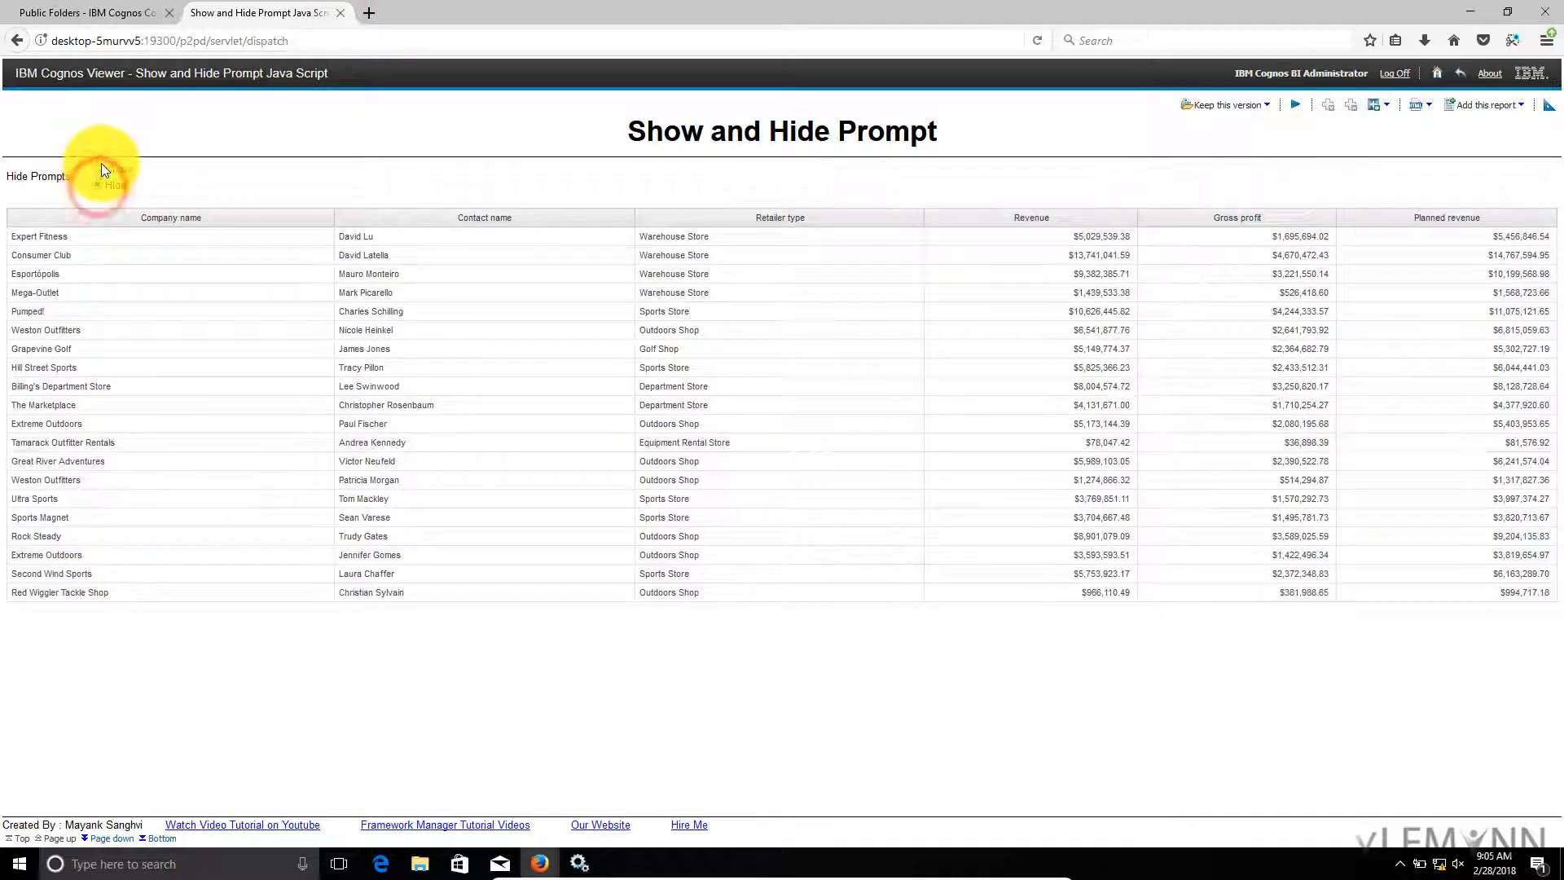
click(101, 164)
Switch back to Report Studio and save a copy of the report as Show and Hide Prompt JavaScript 2 in GO Sales (query)
key(alt+Tab)
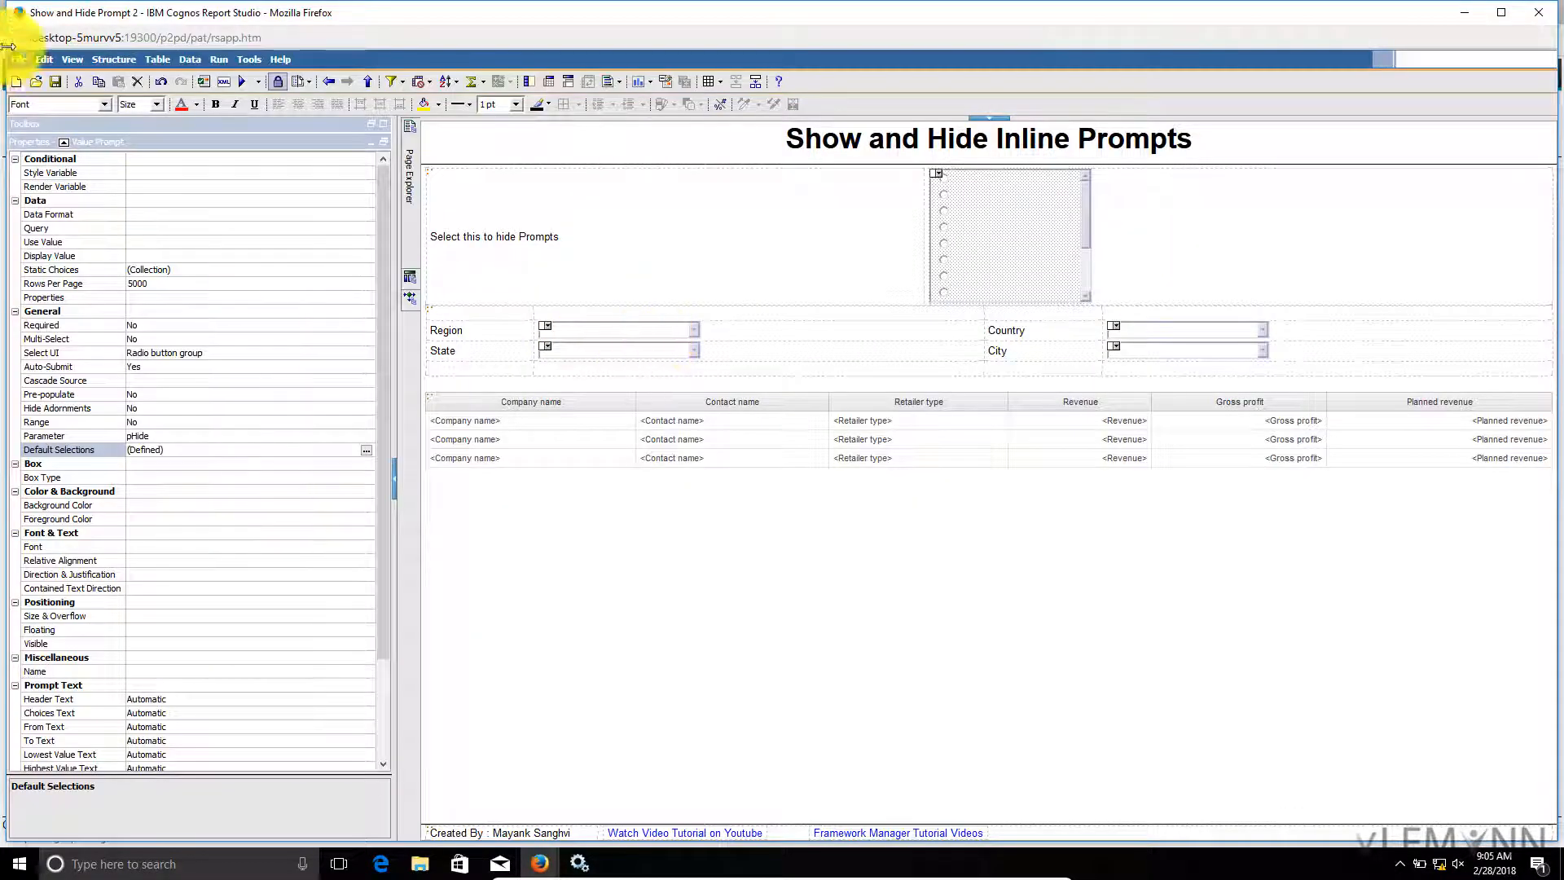
click(19, 61)
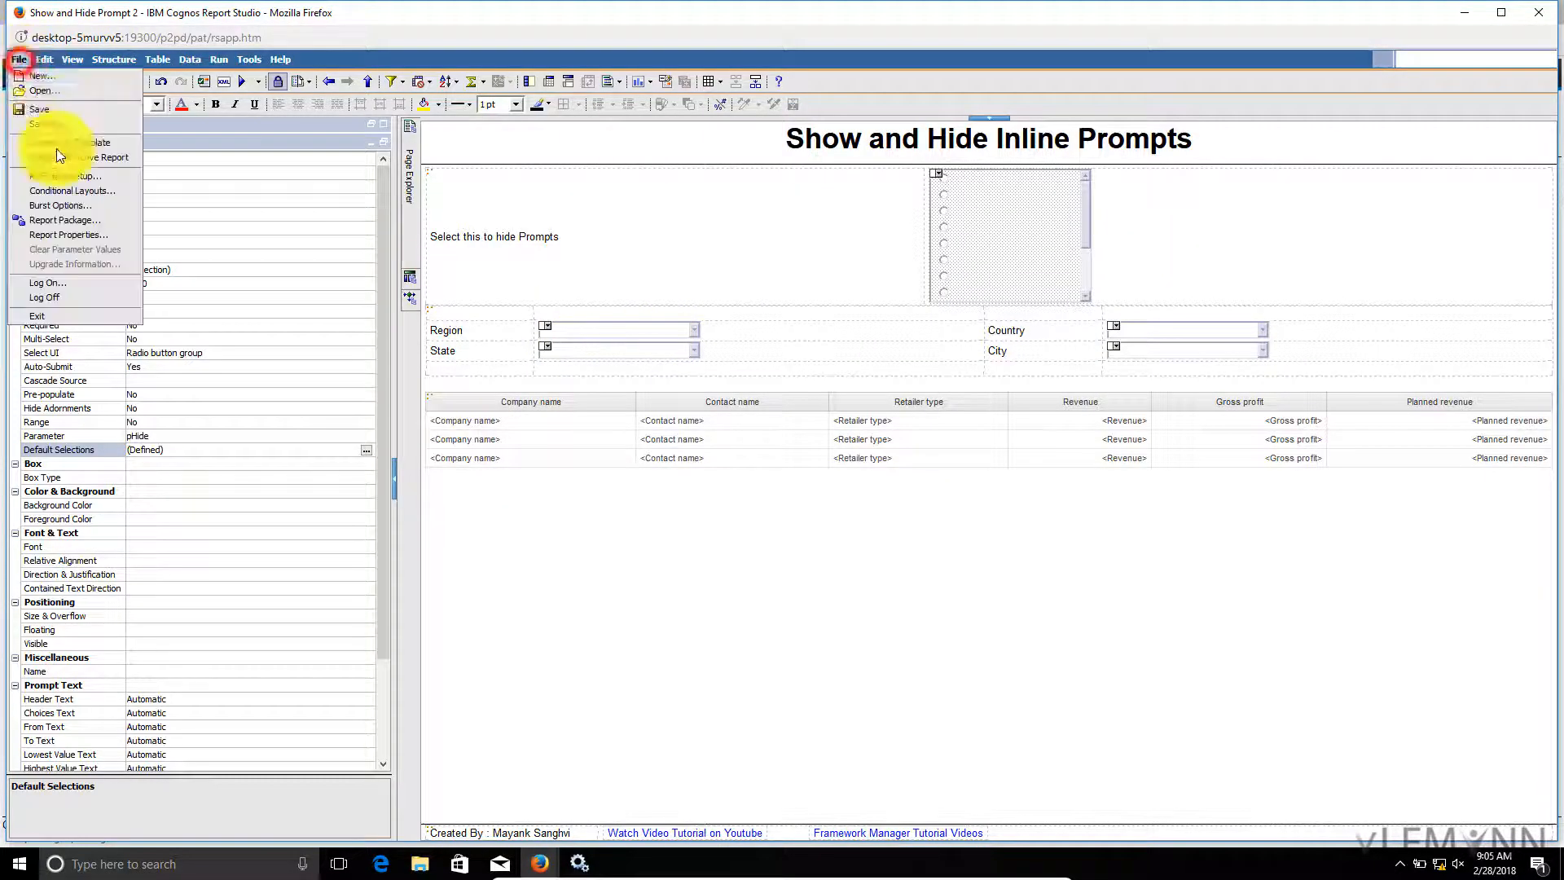
click(49, 124)
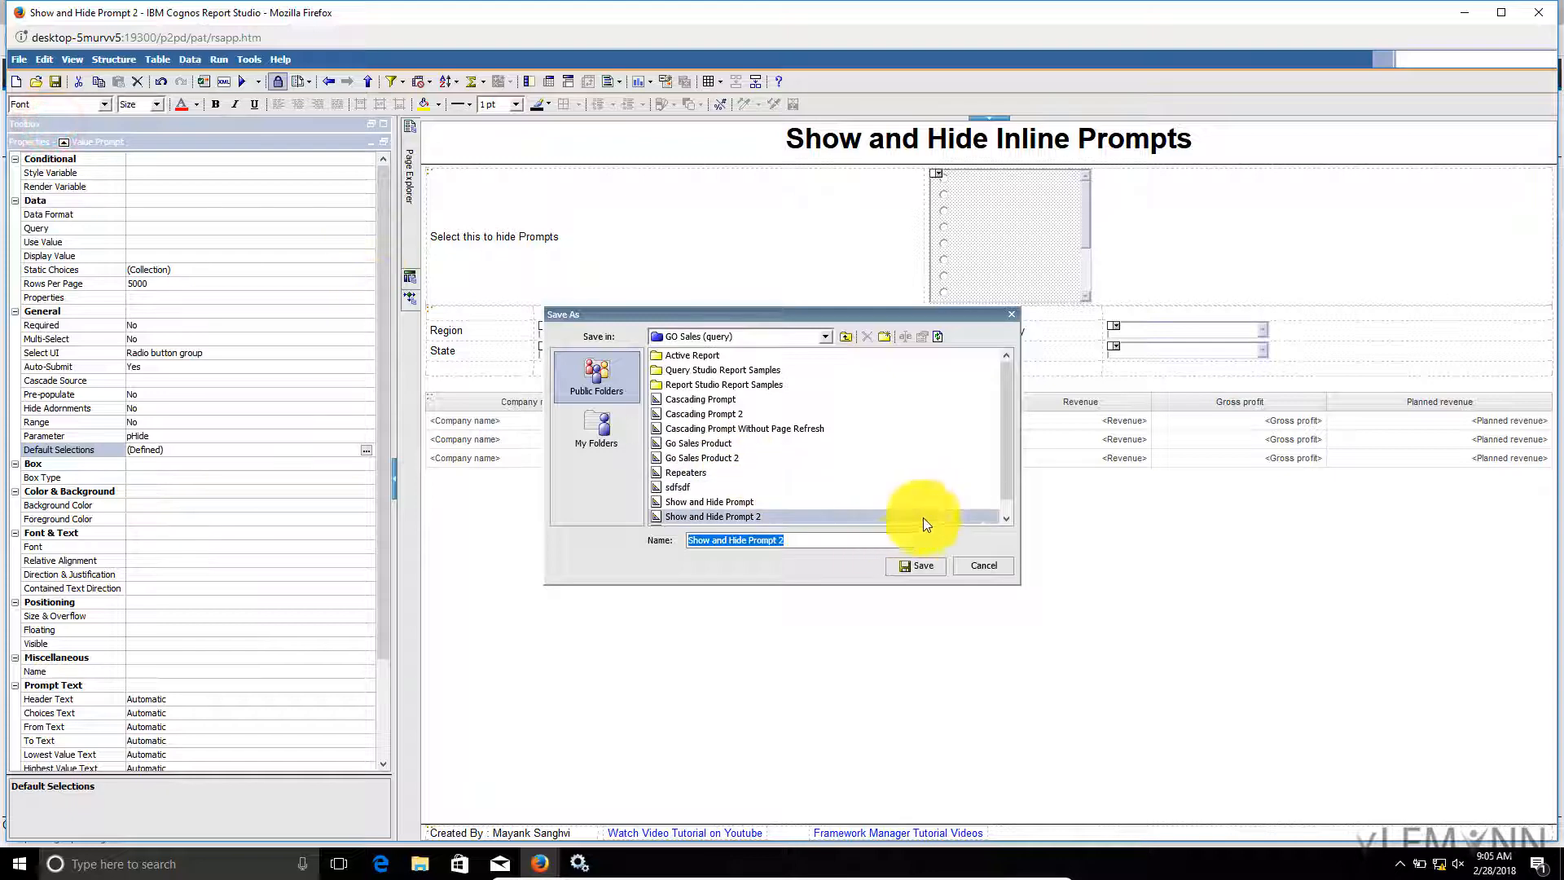
click(748, 540)
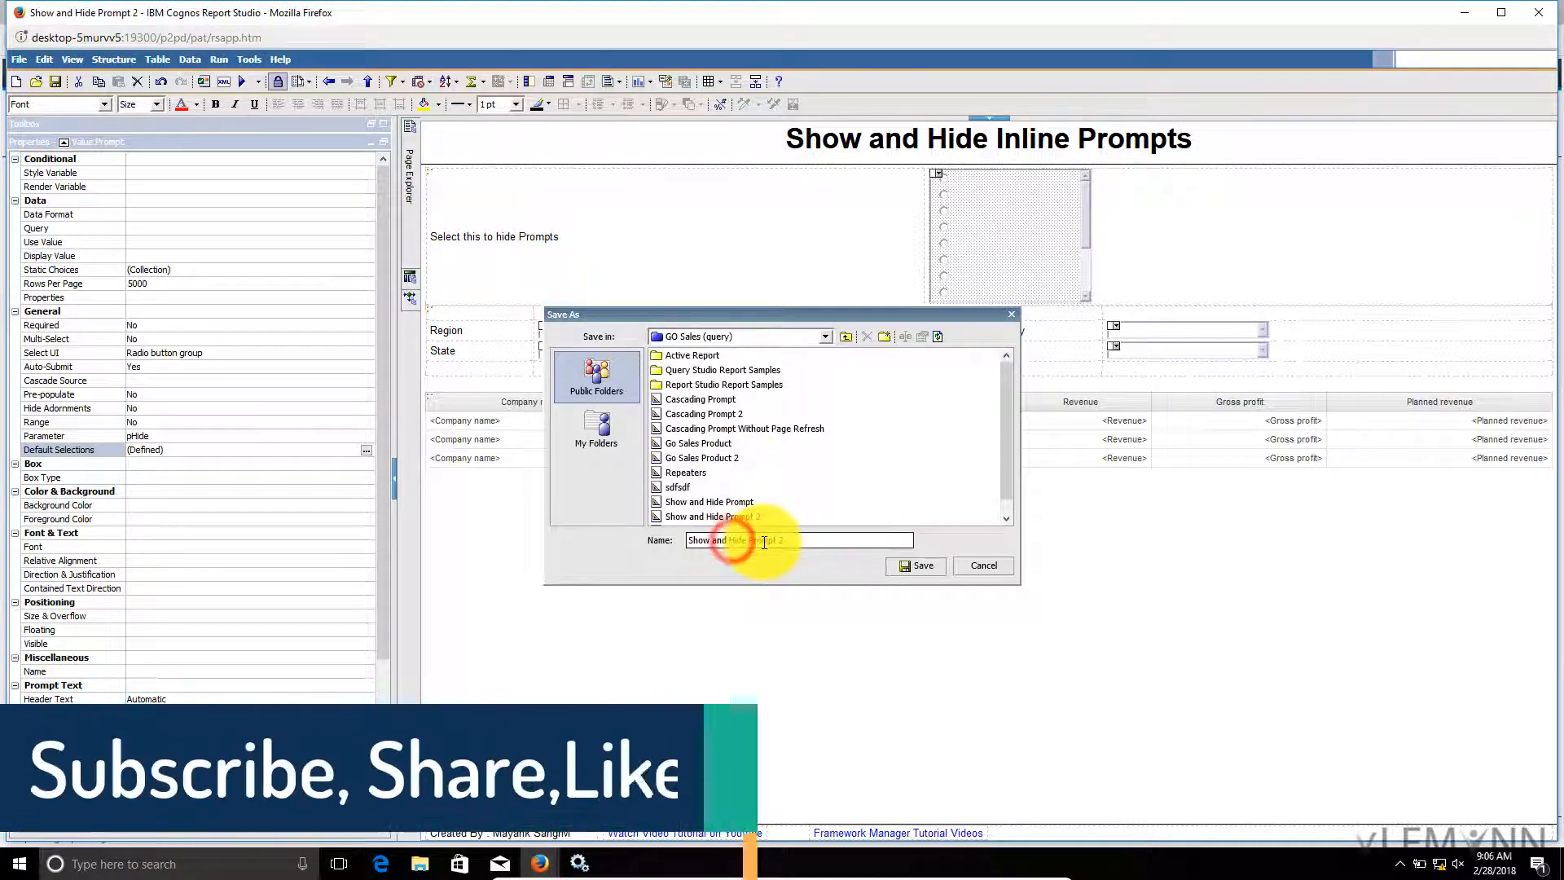
click(775, 540)
text(JavaScript)
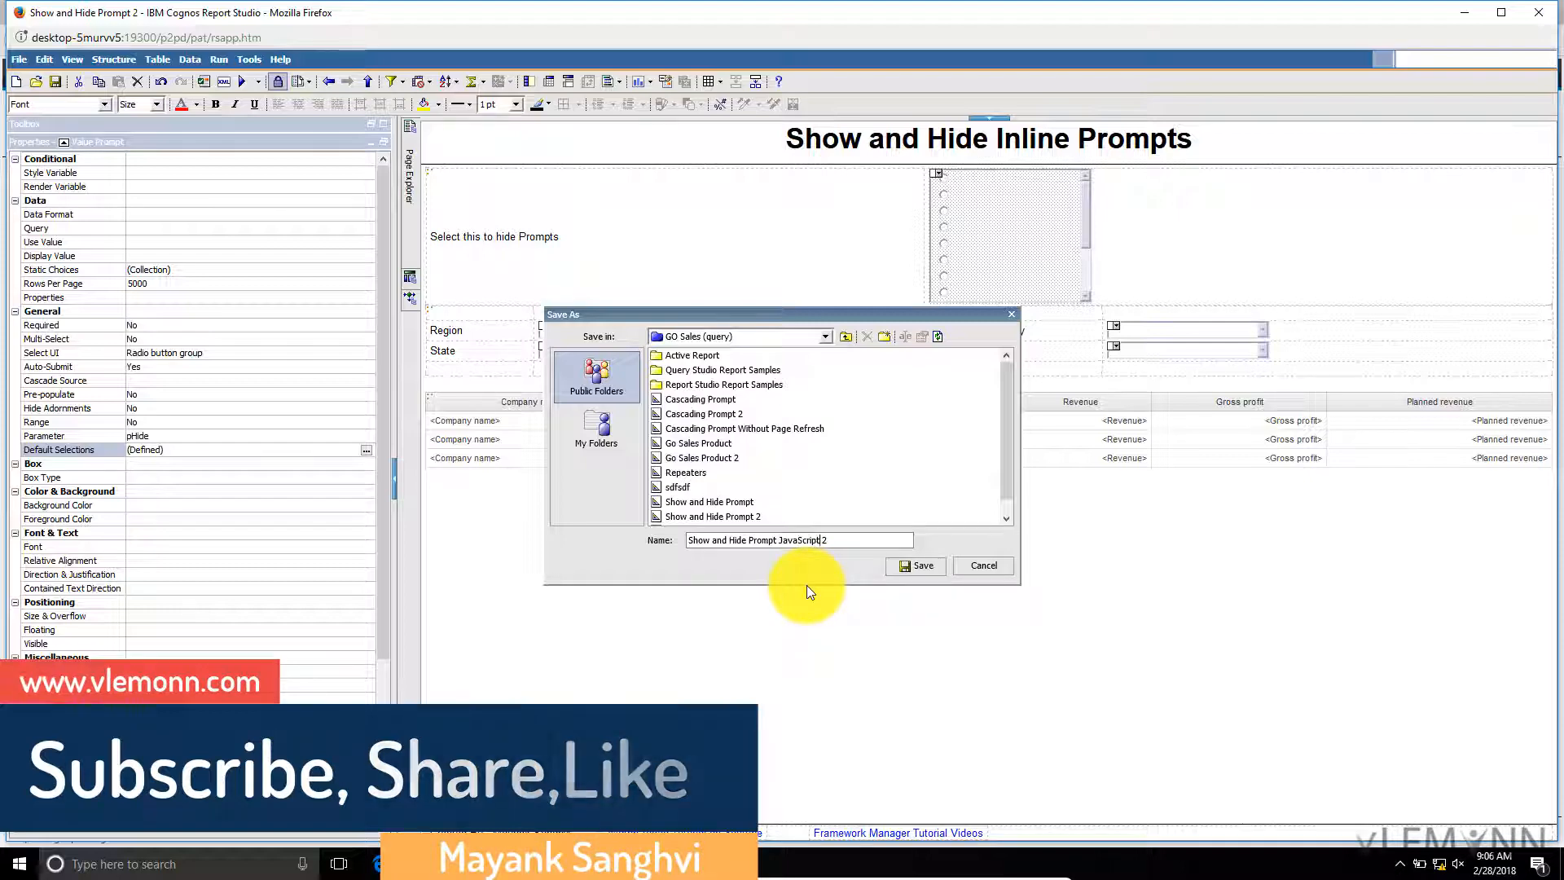
click(928, 567)
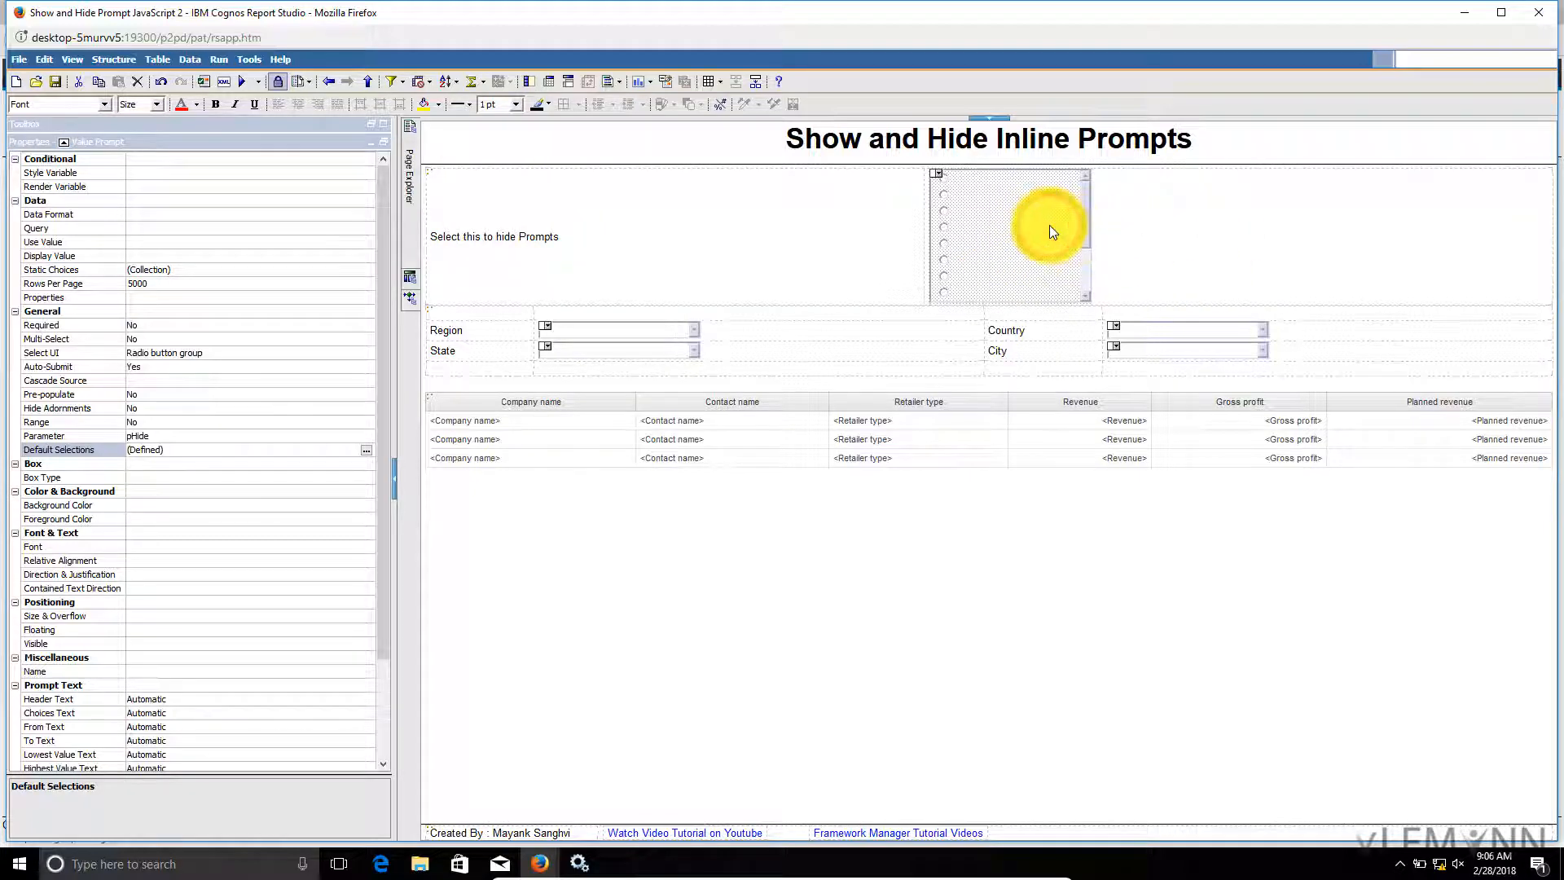
Delete the radio-button value prompt and clear the render variable of the table holding the cascading prompts
key(Delete)
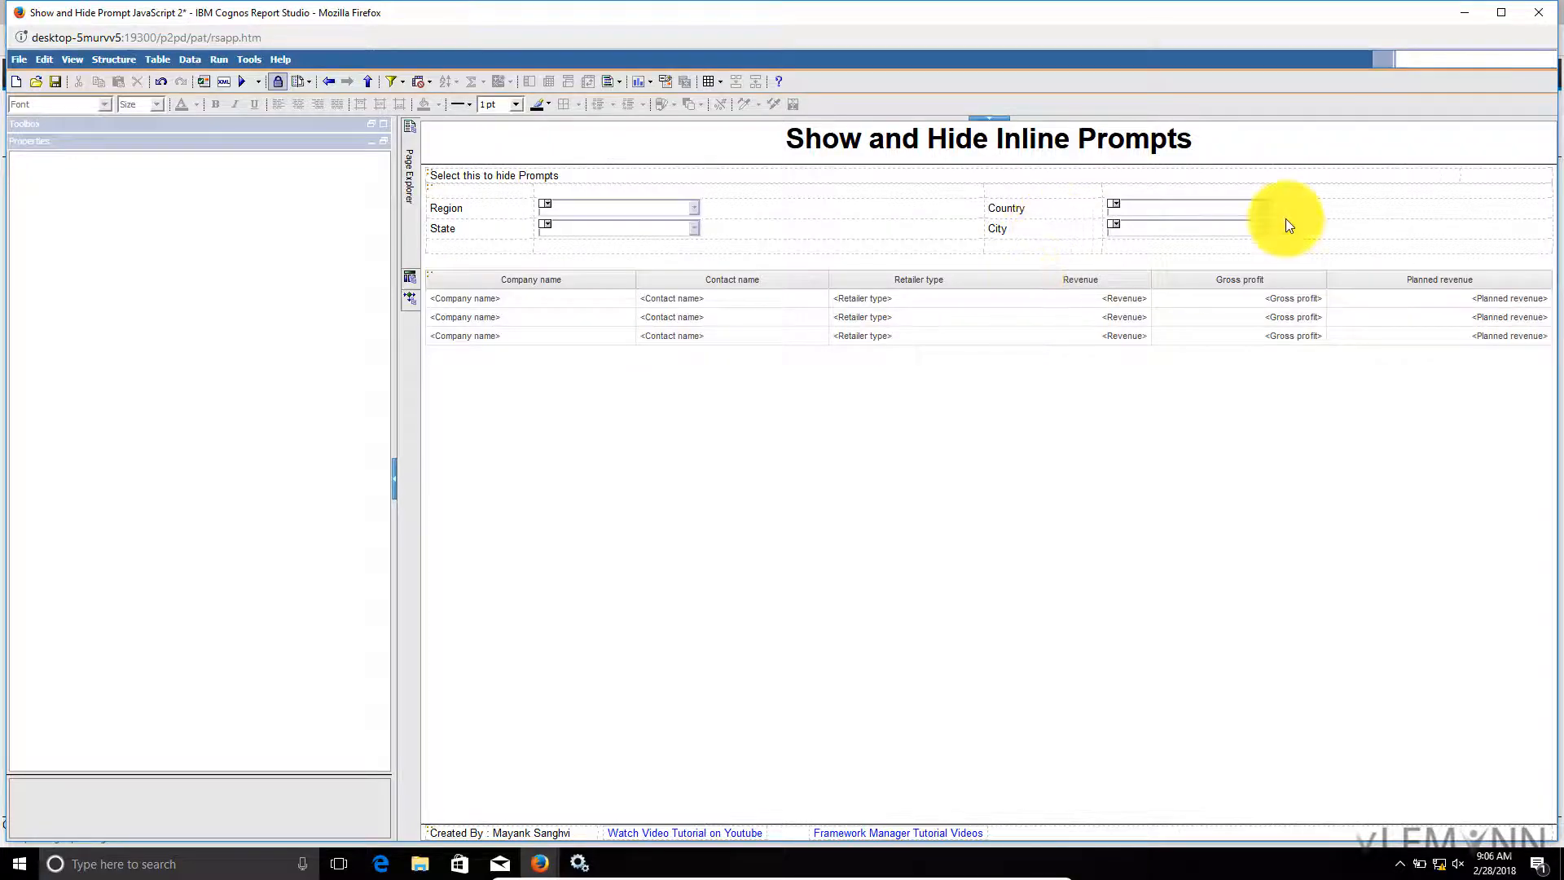
click(428, 185)
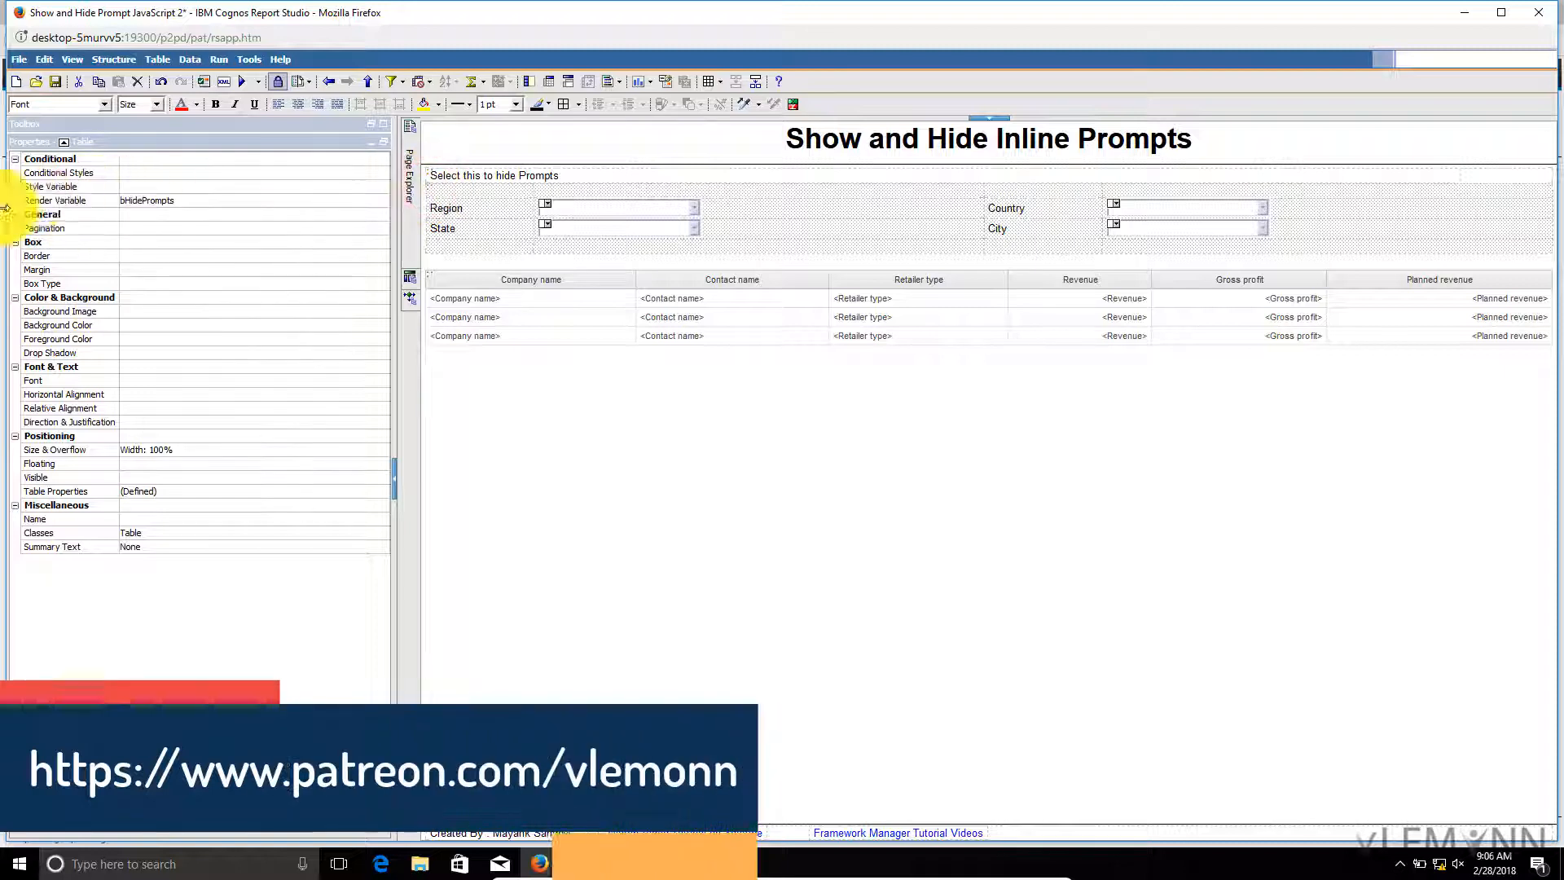
click(172, 188)
click(198, 201)
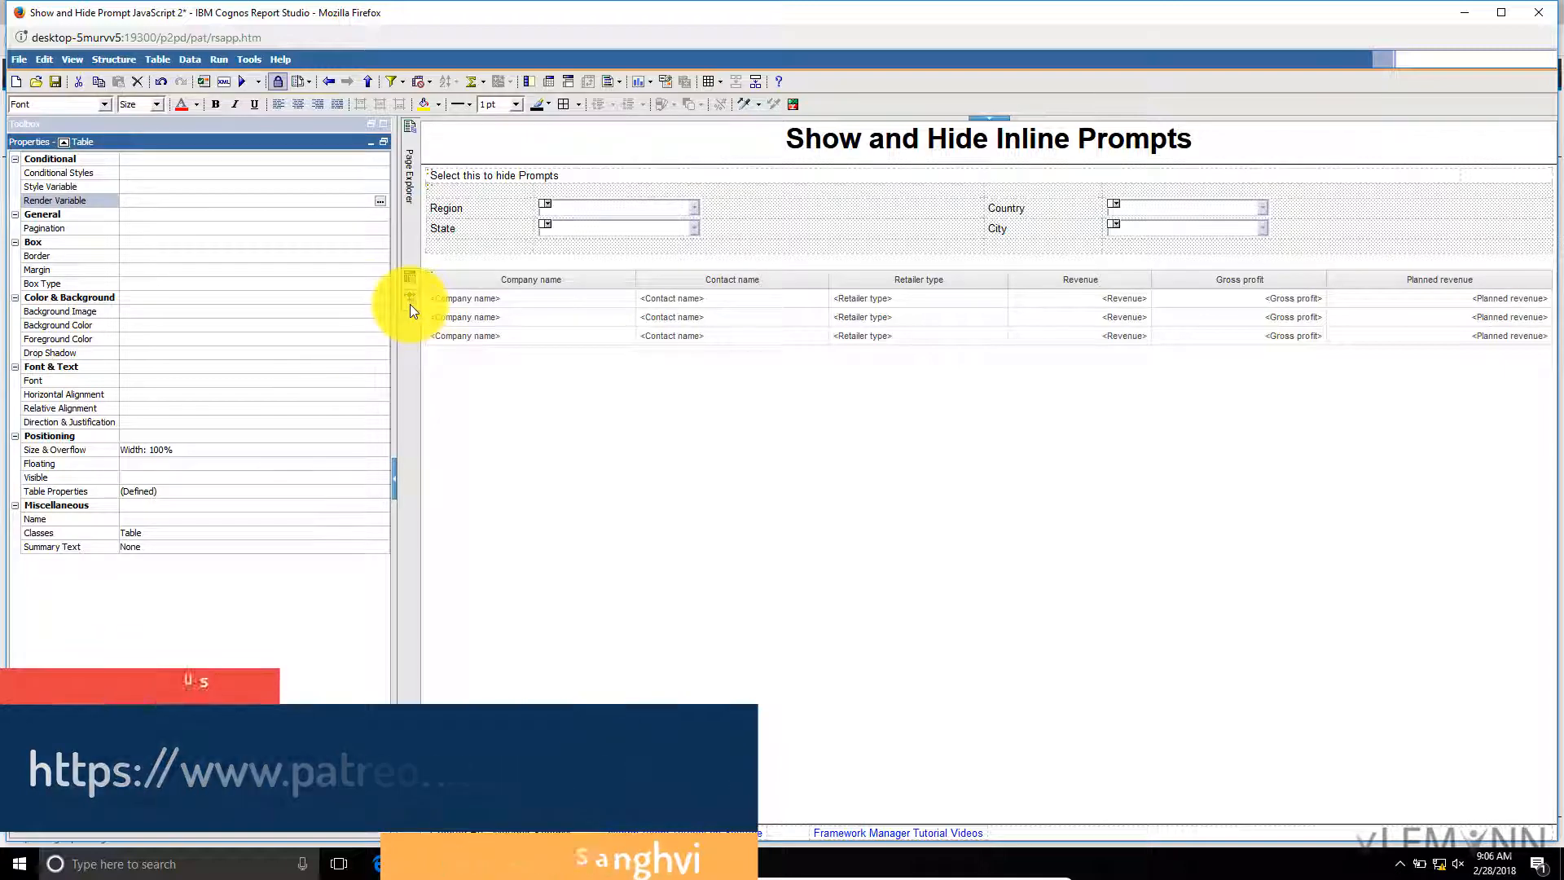
Delete the bHidePrompts variable from the report's condition variables and save the report
mouse_move(409, 305)
click(470, 150)
click(486, 157)
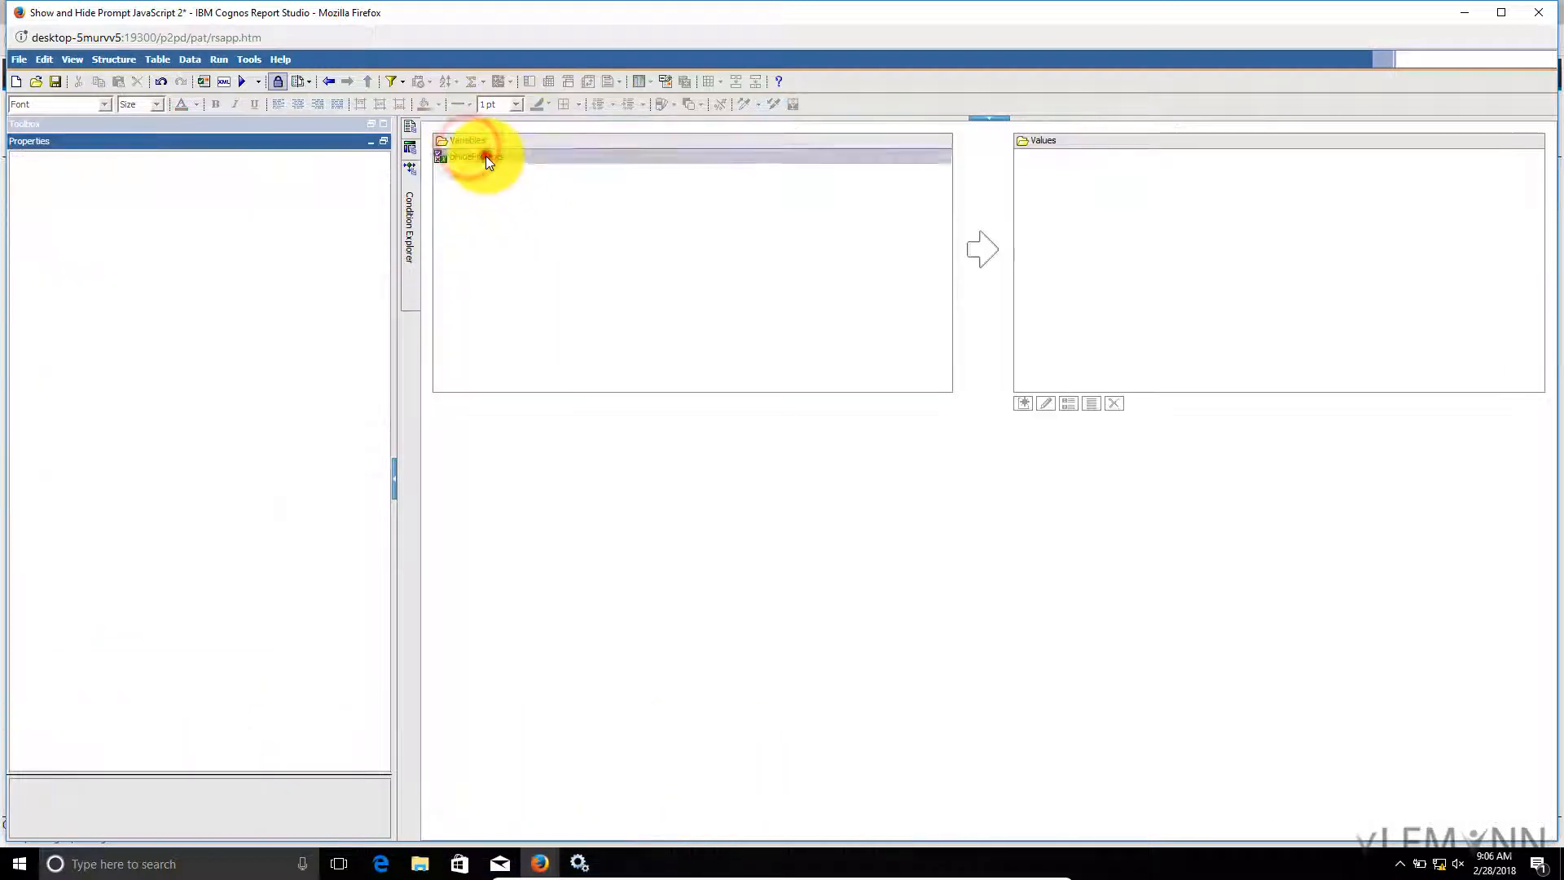
key(Delete)
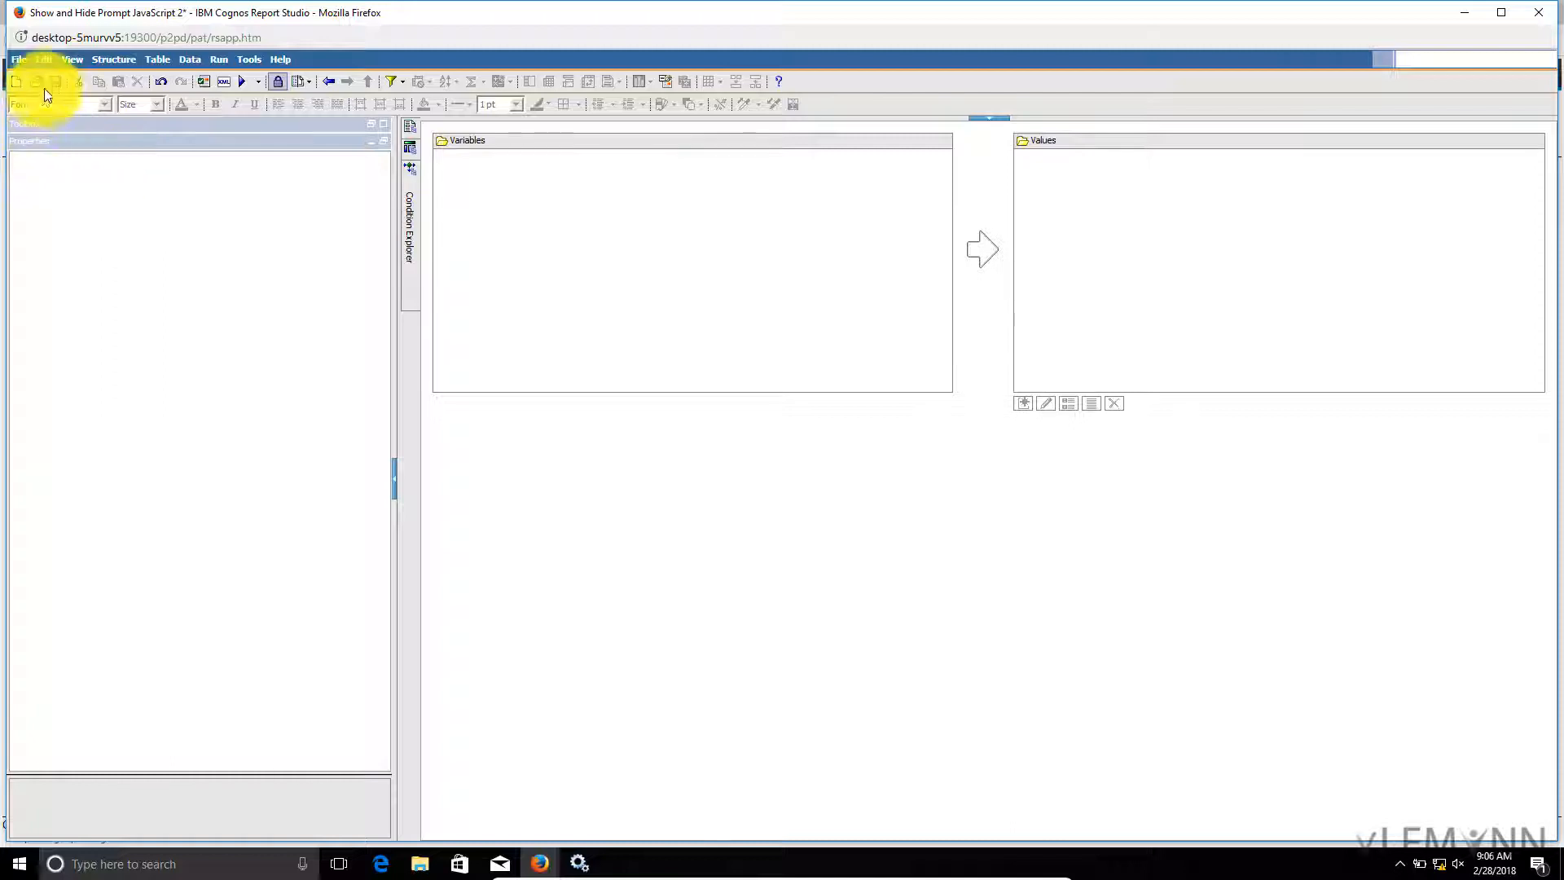
Return to the report page and insert an HTML item in the row of the "Select this to hide Prompts" text
mouse_move(416, 130)
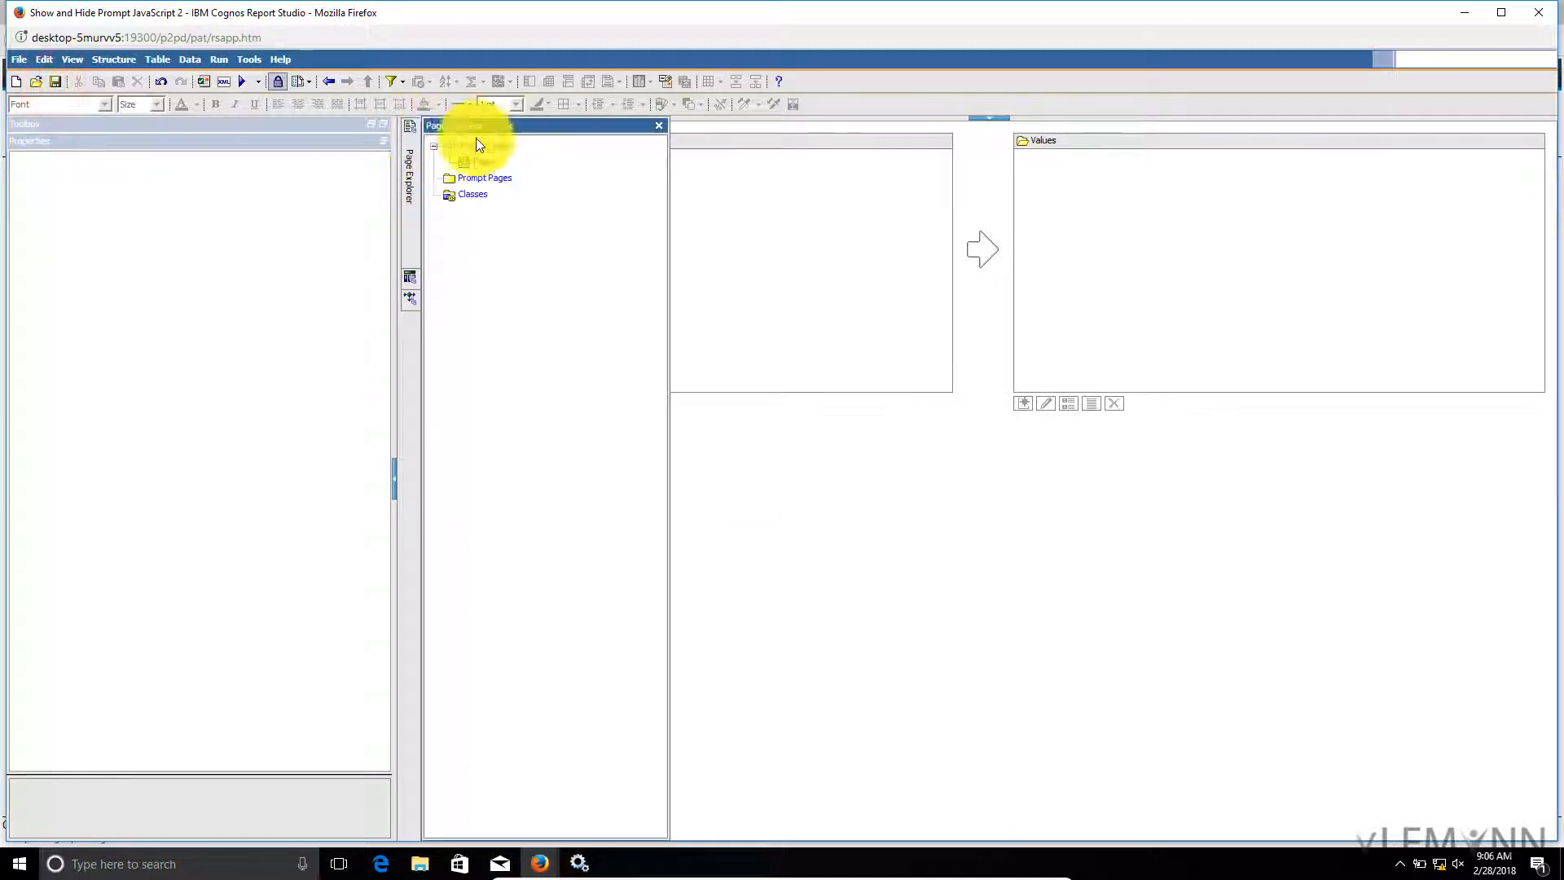
click(499, 167)
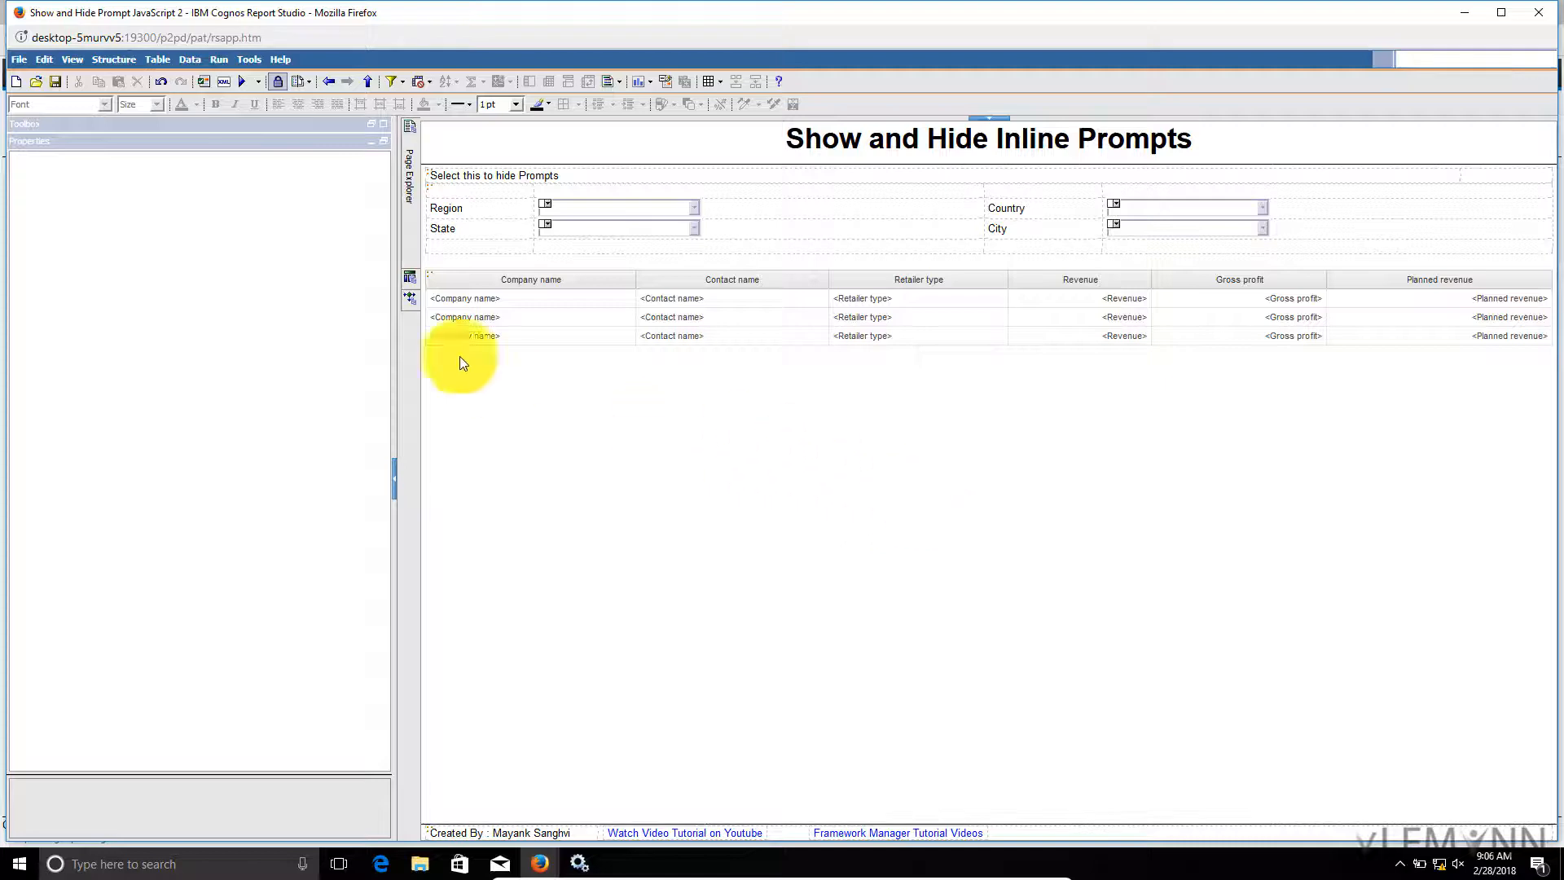
click(384, 129)
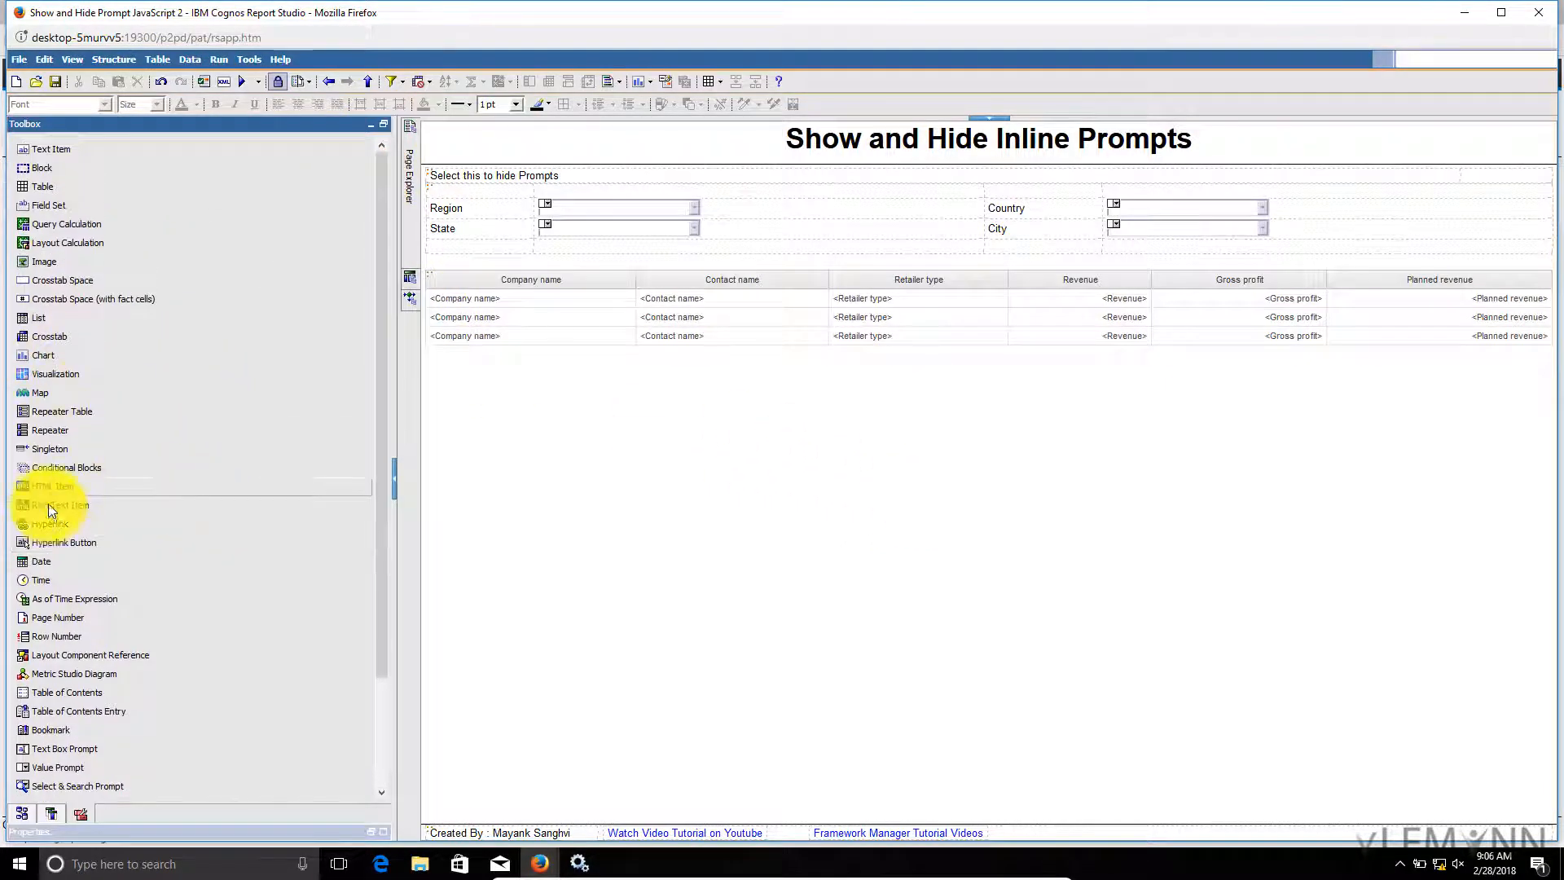
drag(51, 489, 1502, 181)
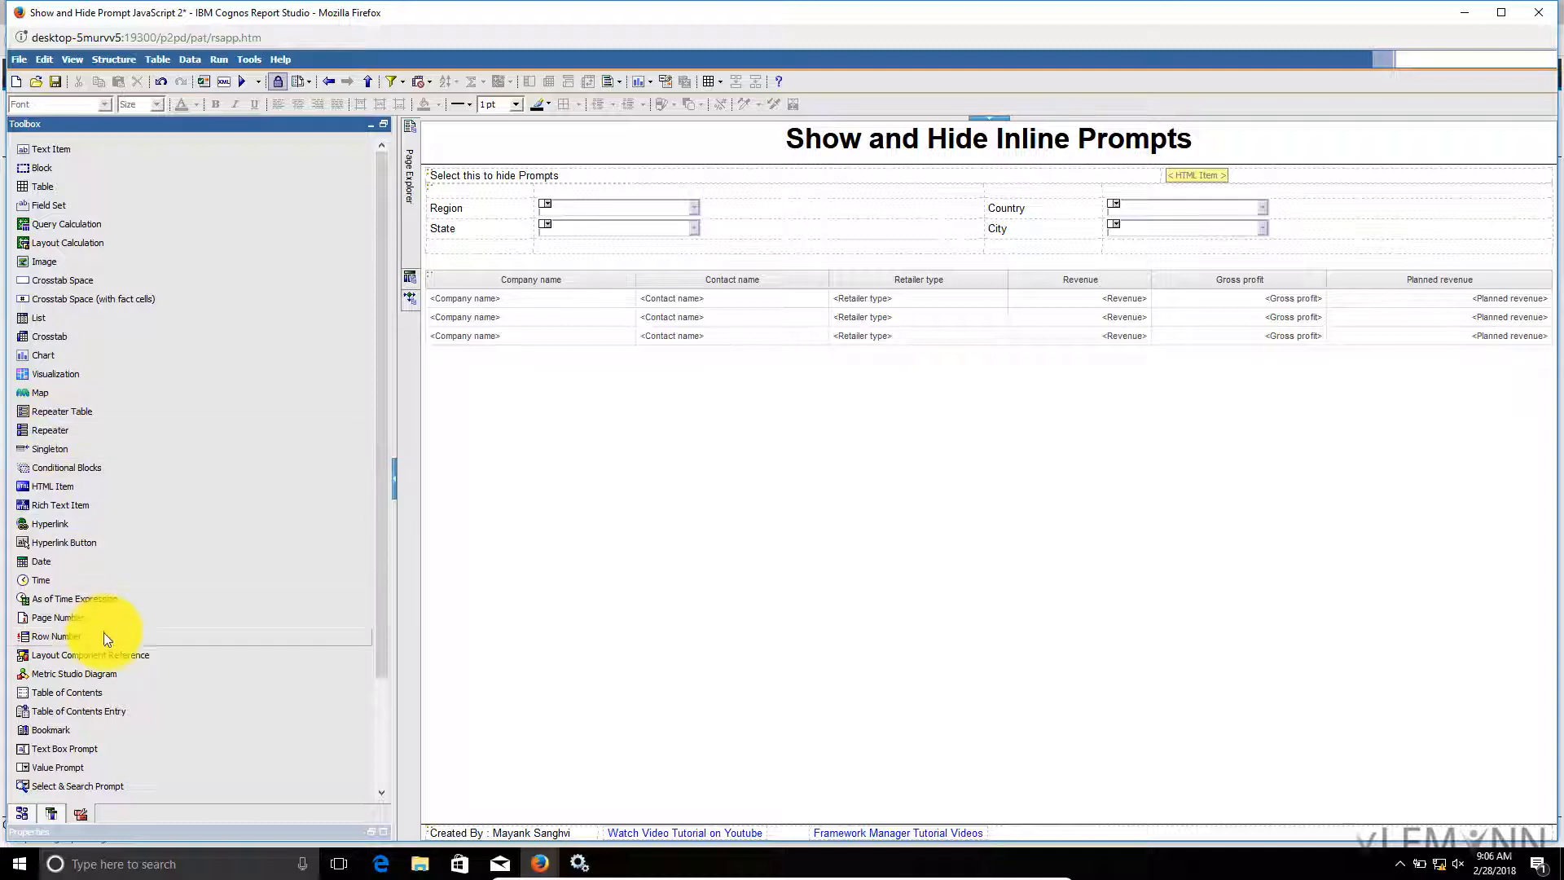
Insert one HTML item directly above and another directly below the table of Region, Country, State and City prompts
scroll(106, 633, down, 3)
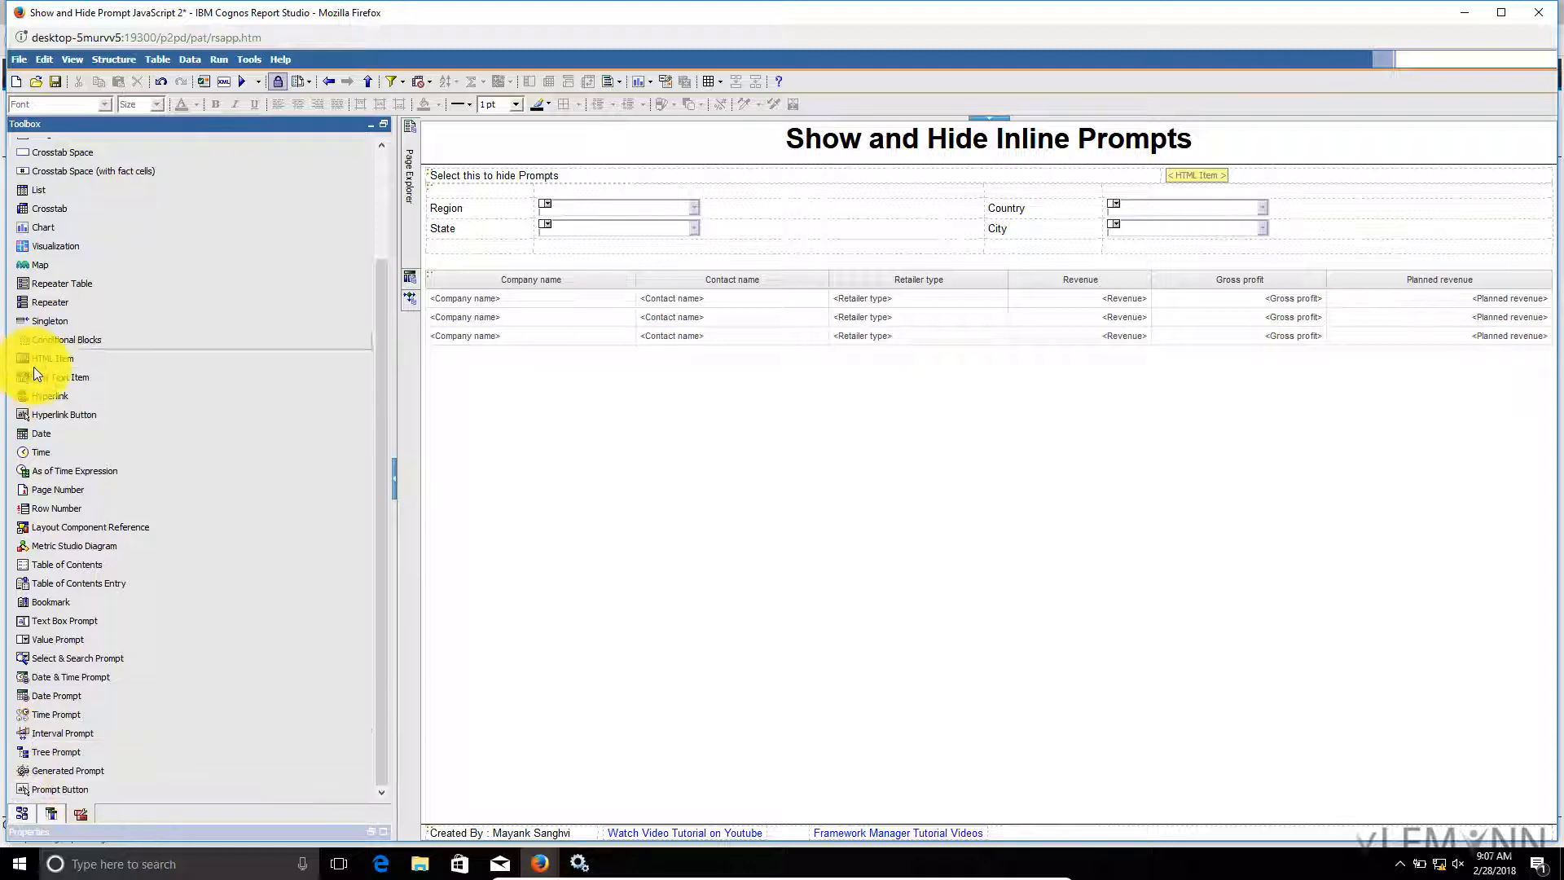
drag(32, 360, 423, 204)
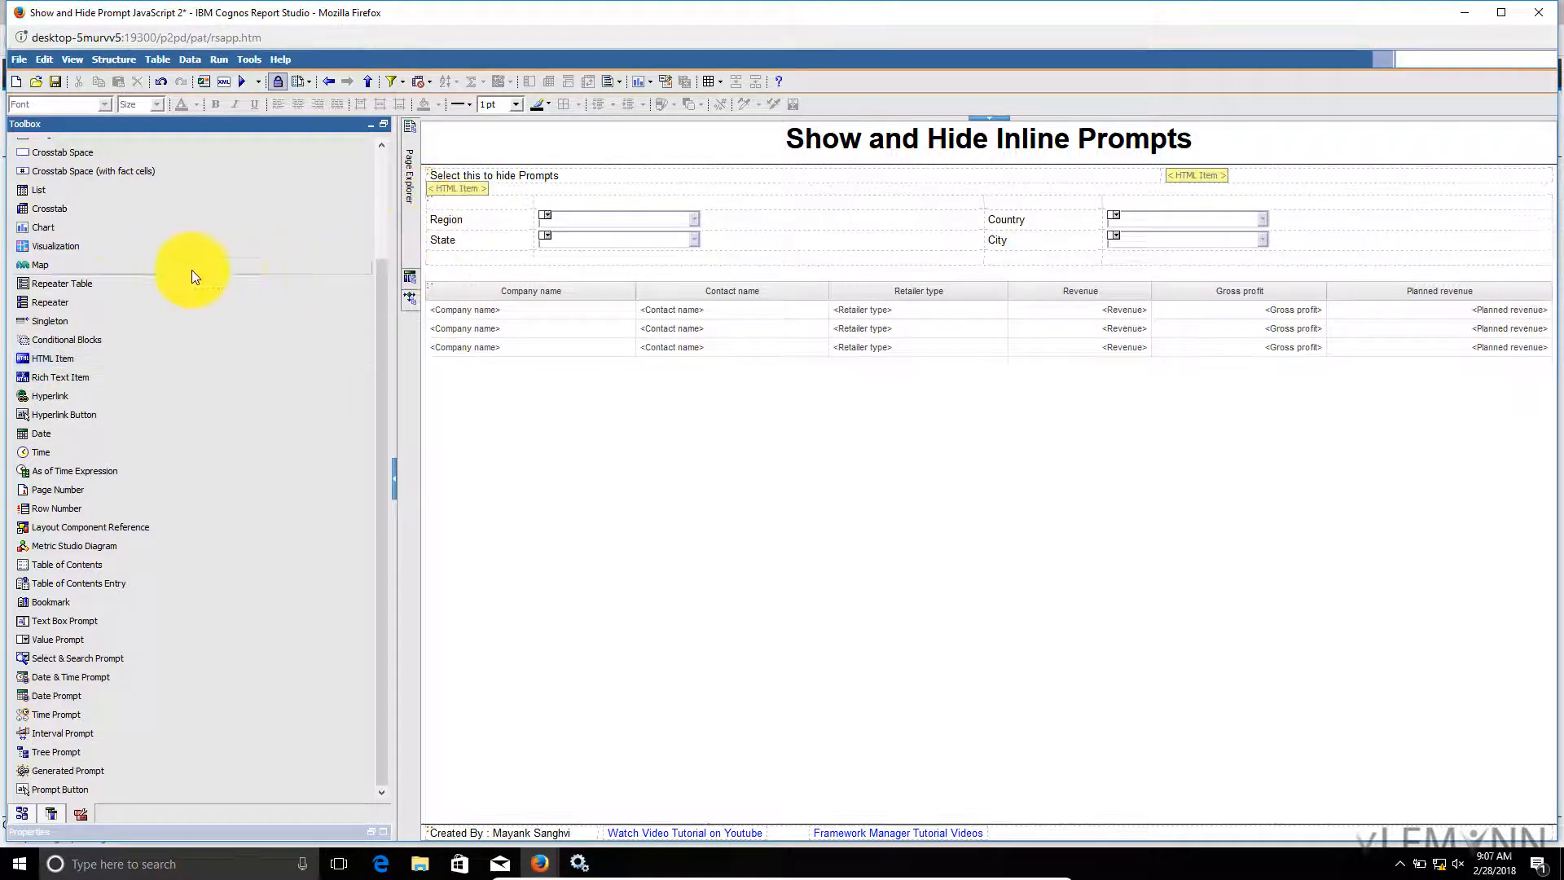
drag(34, 360, 458, 271)
click(525, 187)
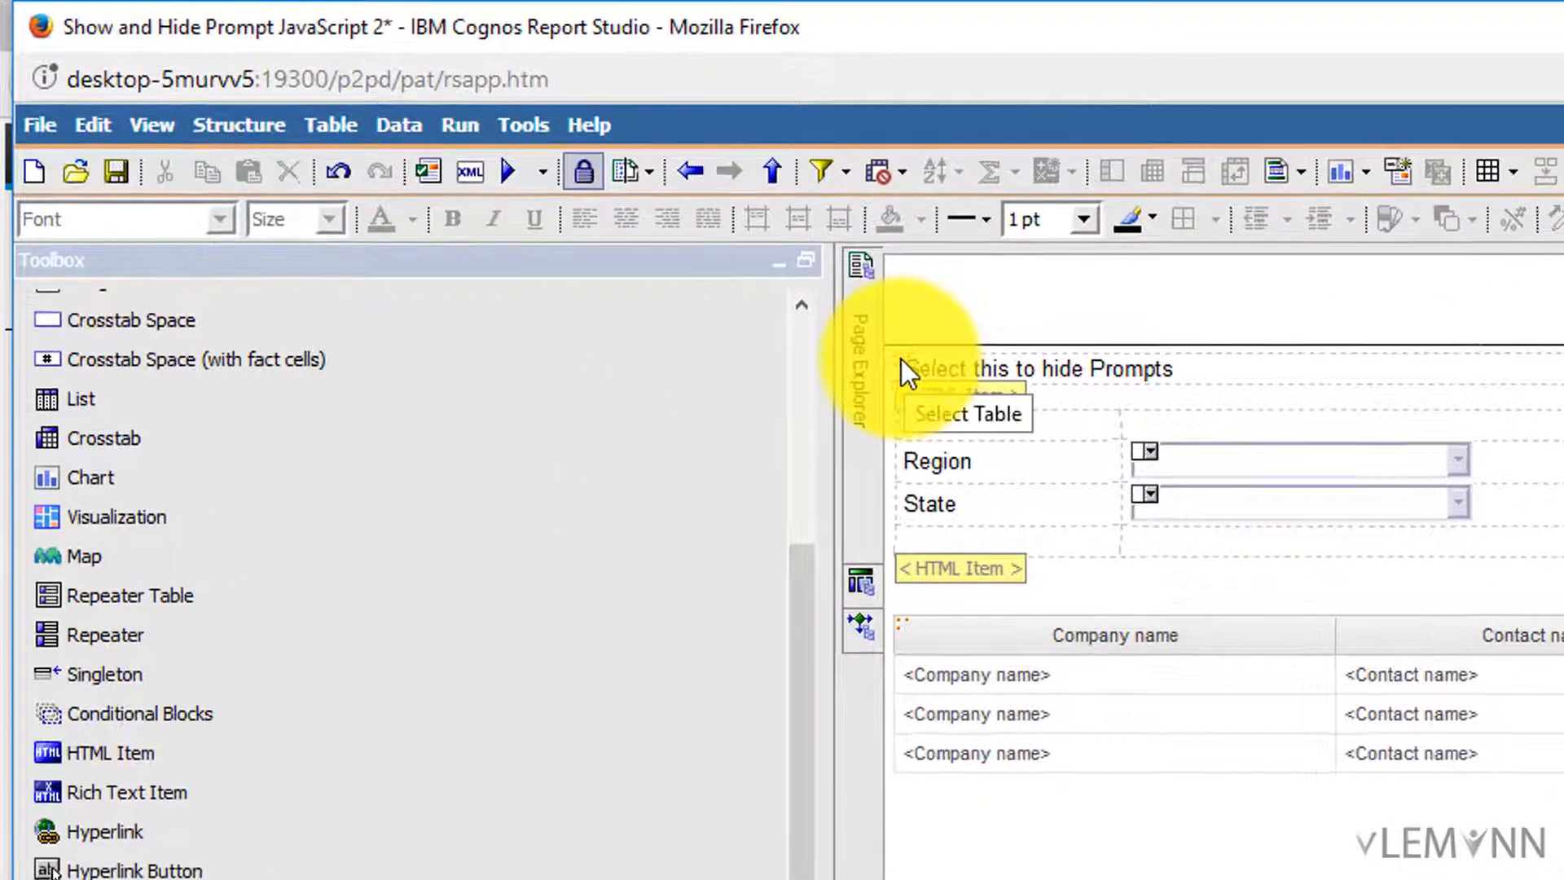
Examine how the three HTML items are placed around the "Select this to hide Prompts" row and the cascading prompts table
click(668, 269)
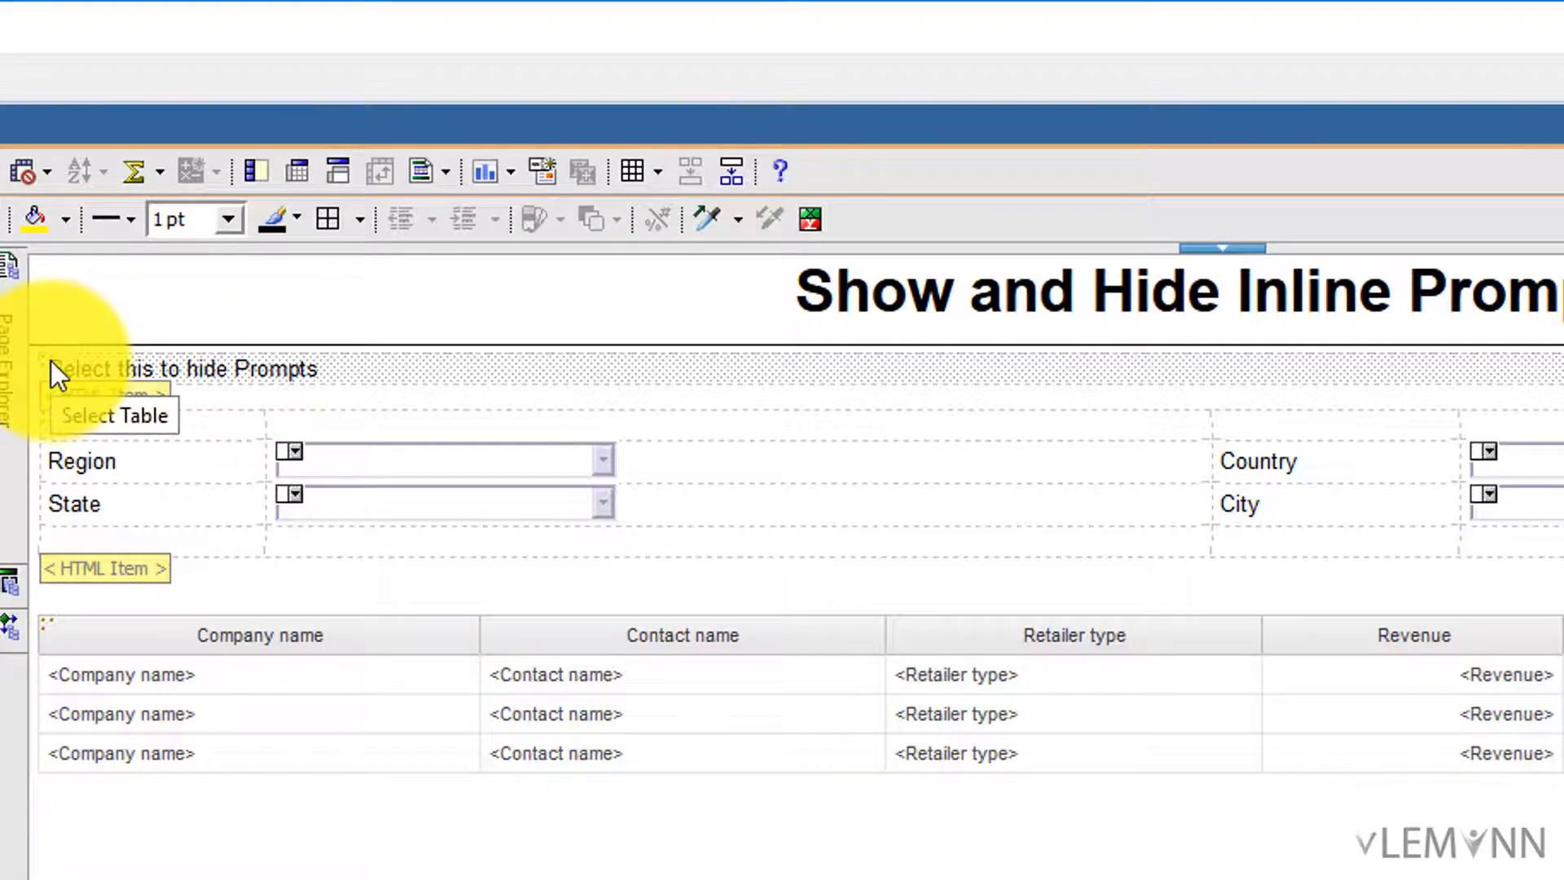
click(359, 379)
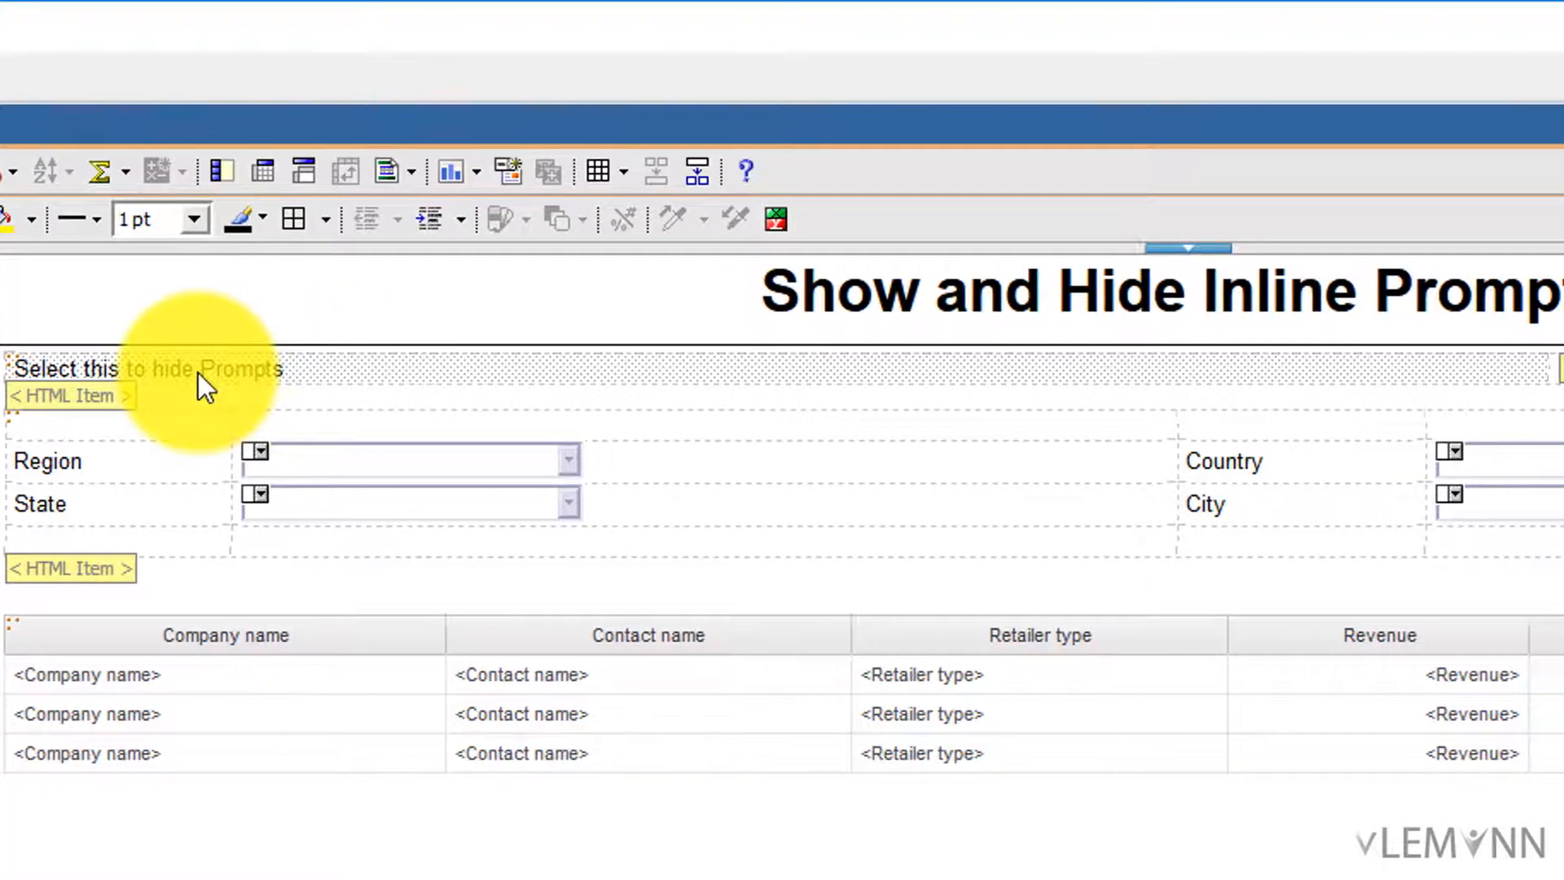
click(1409, 364)
click(1212, 368)
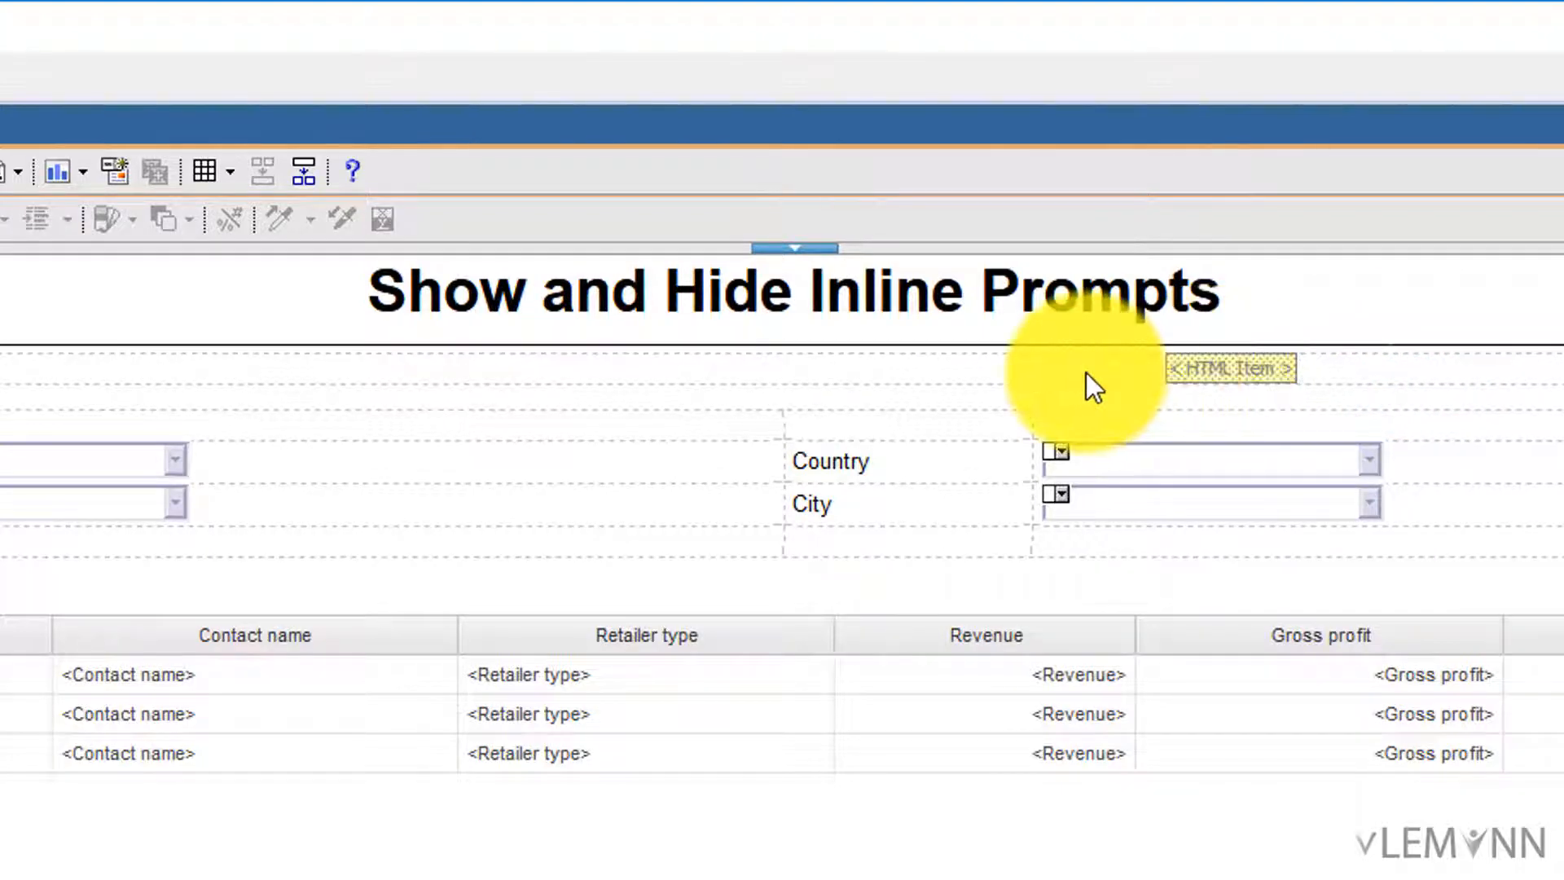
click(355, 403)
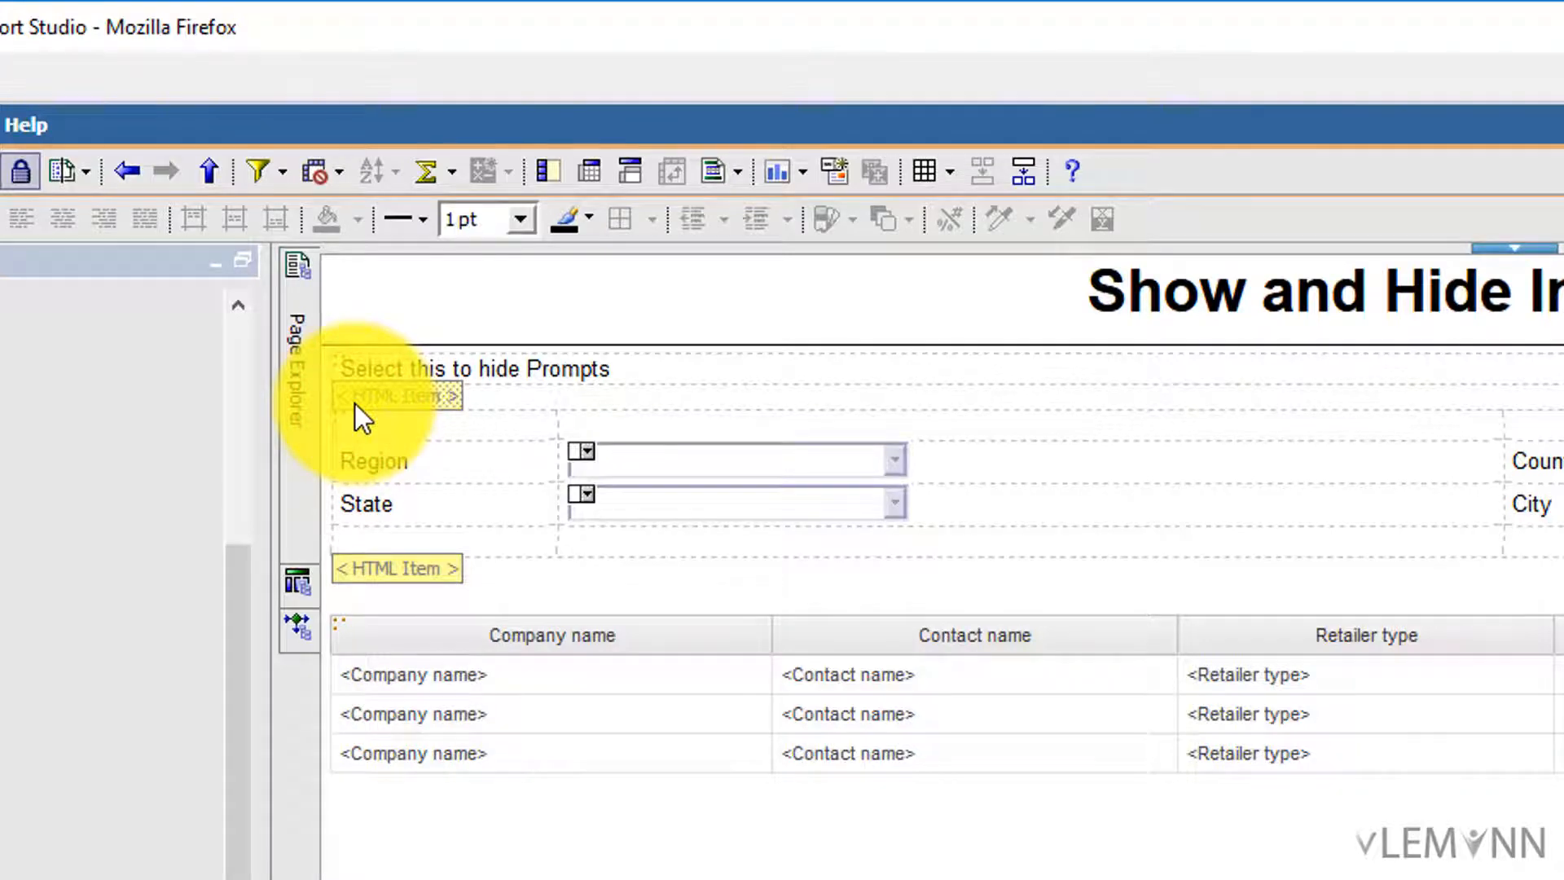
click(344, 427)
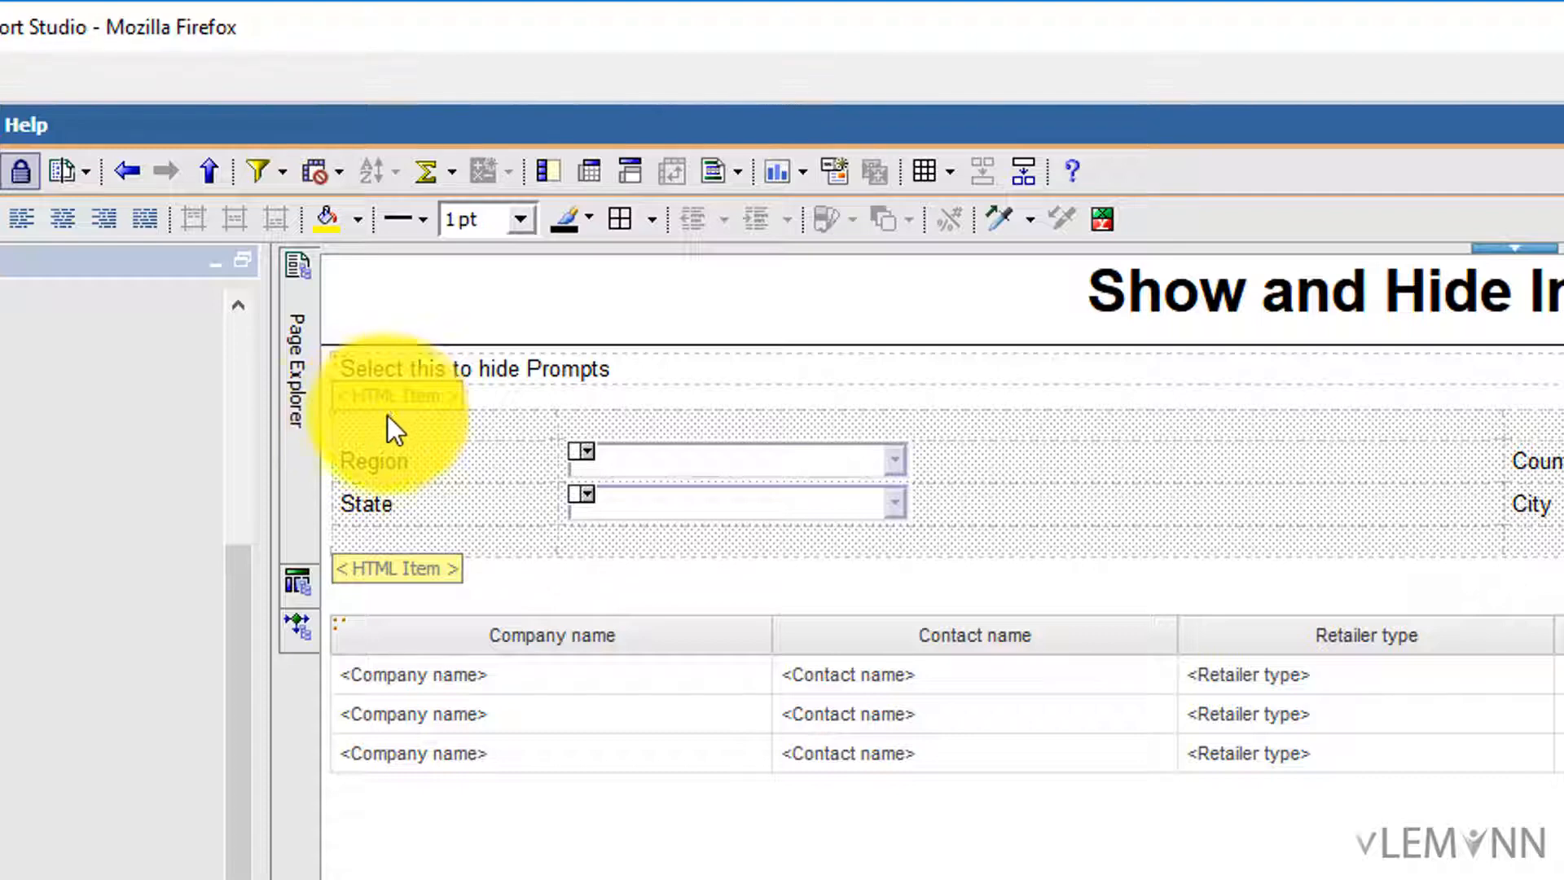
click(444, 568)
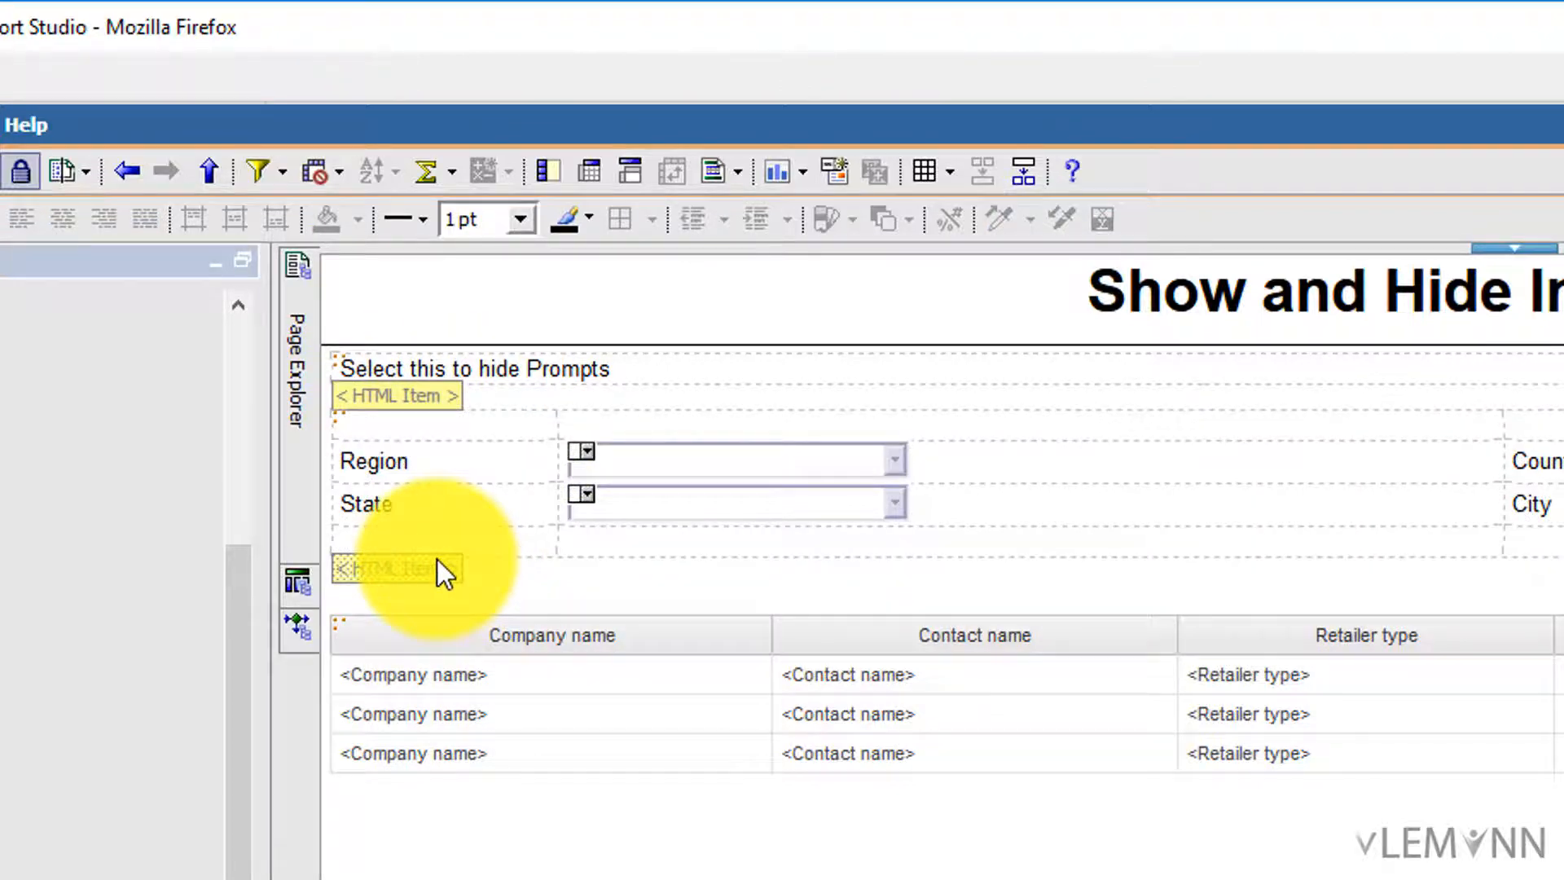
click(1391, 375)
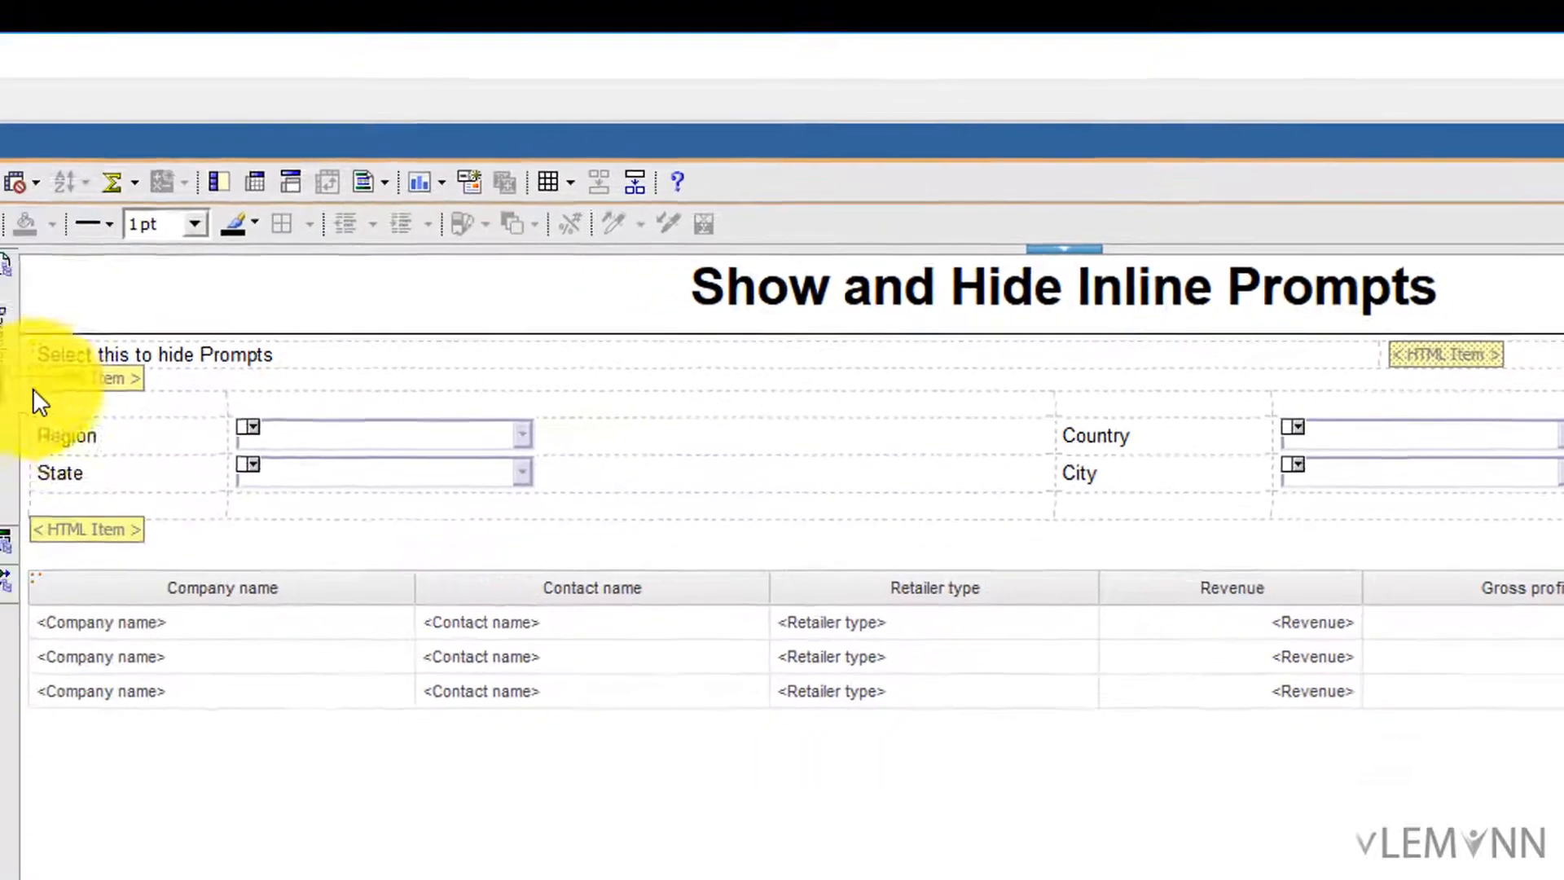
click(156, 527)
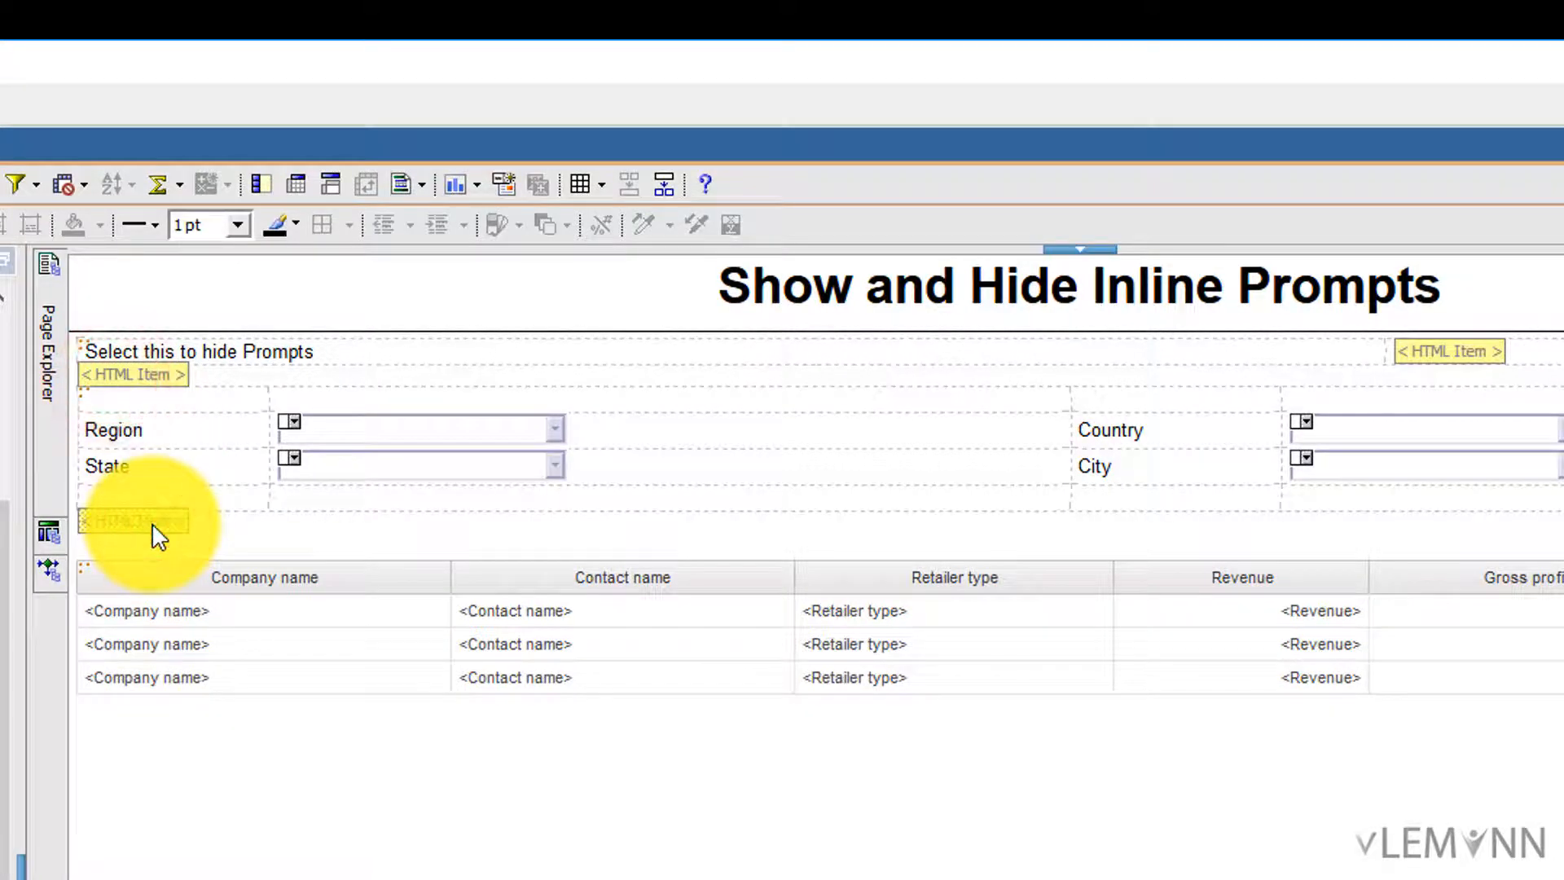
double_click(1430, 352)
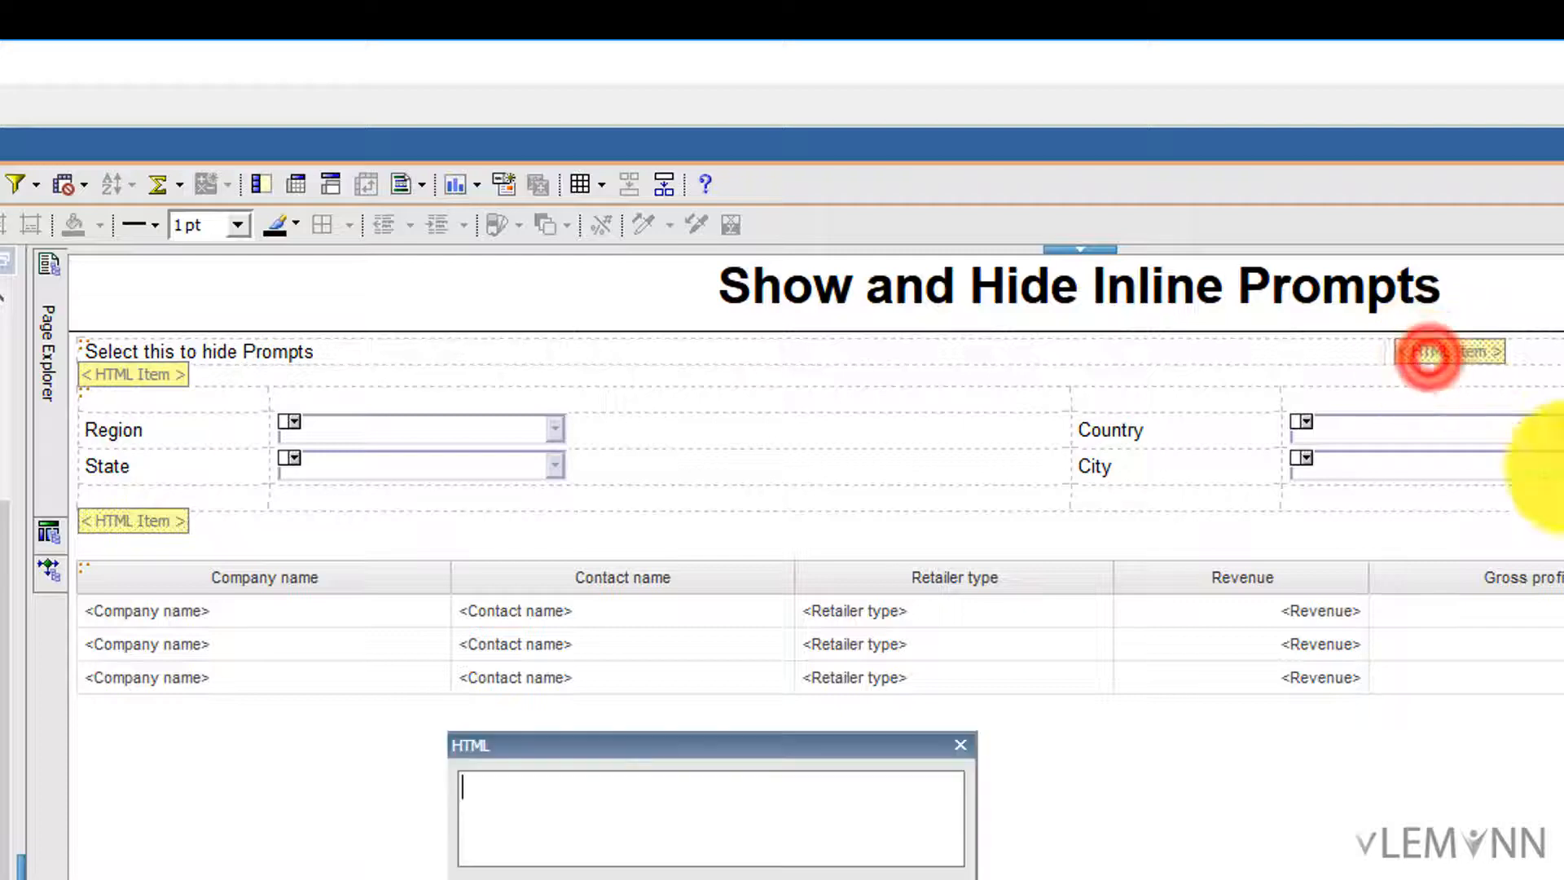
drag(528, 743, 351, 423)
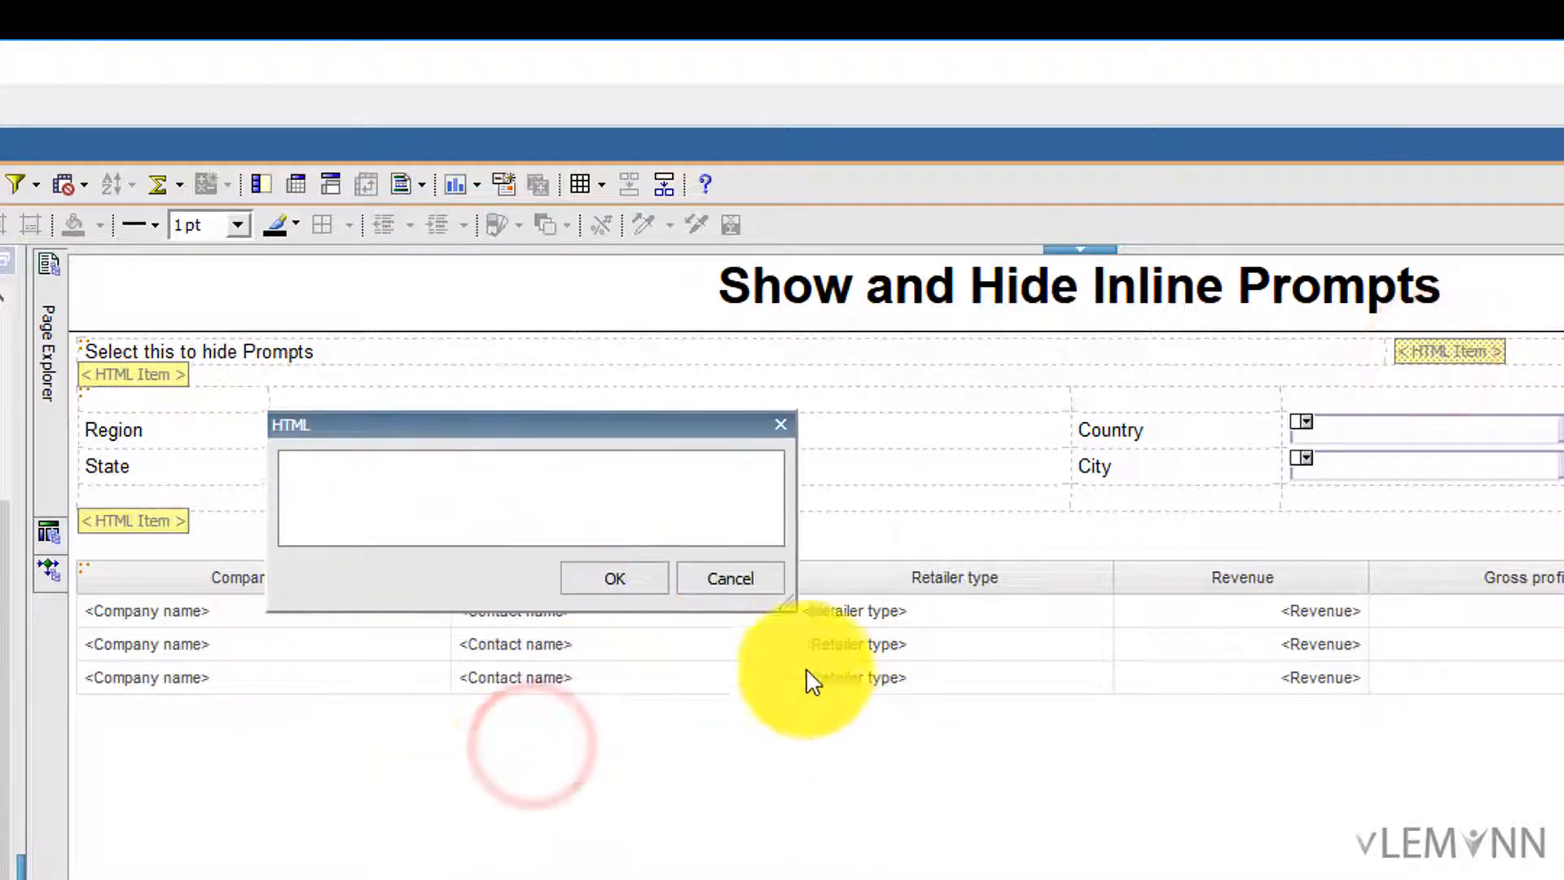
drag(788, 607, 1491, 879)
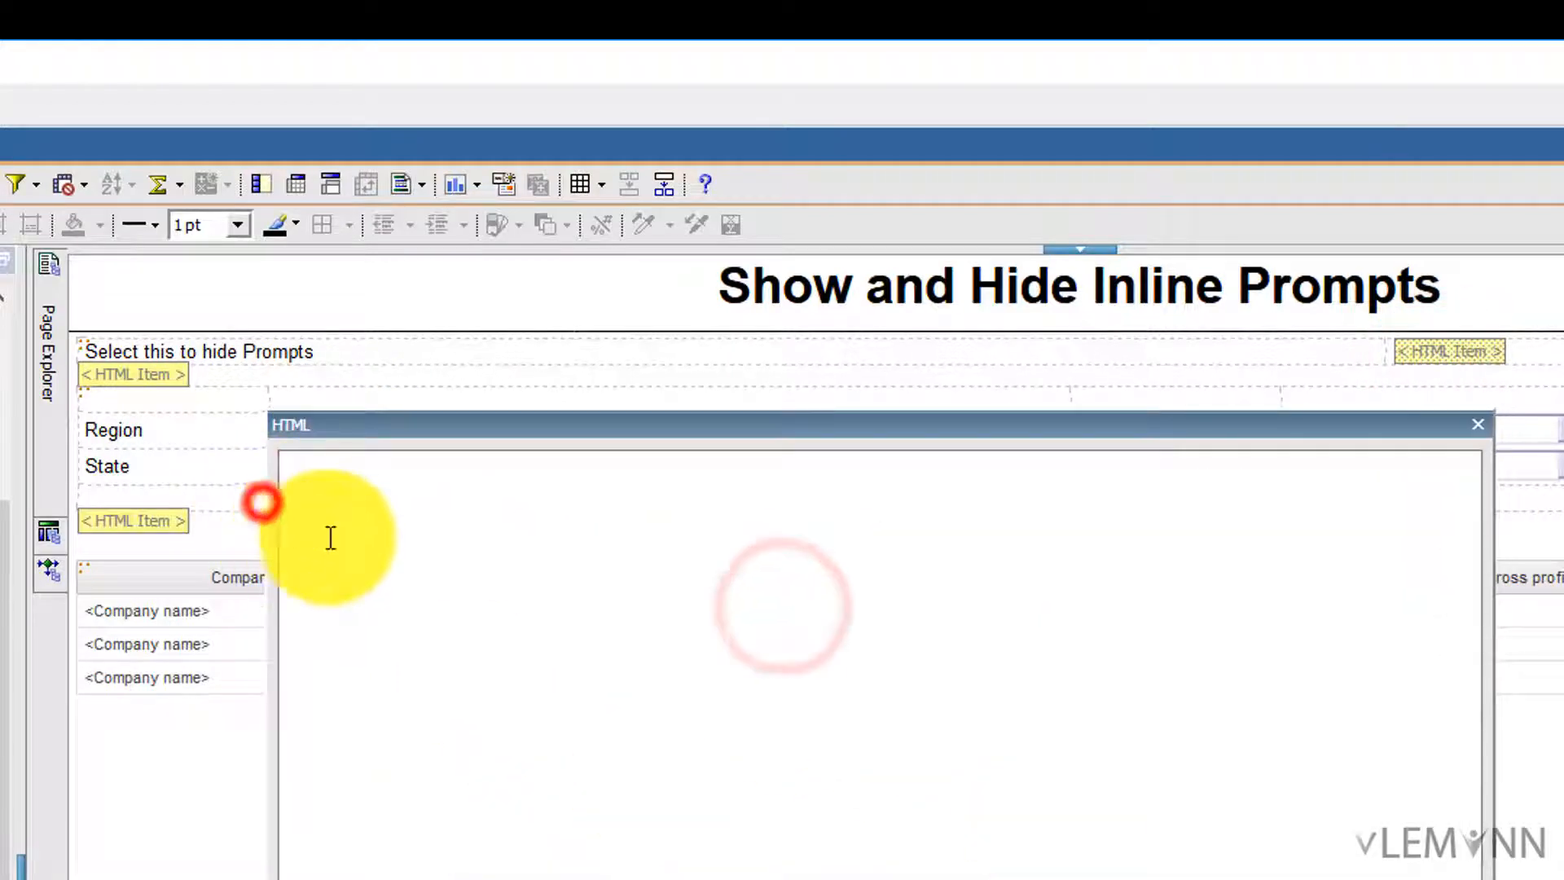
click(339, 537)
click(1478, 425)
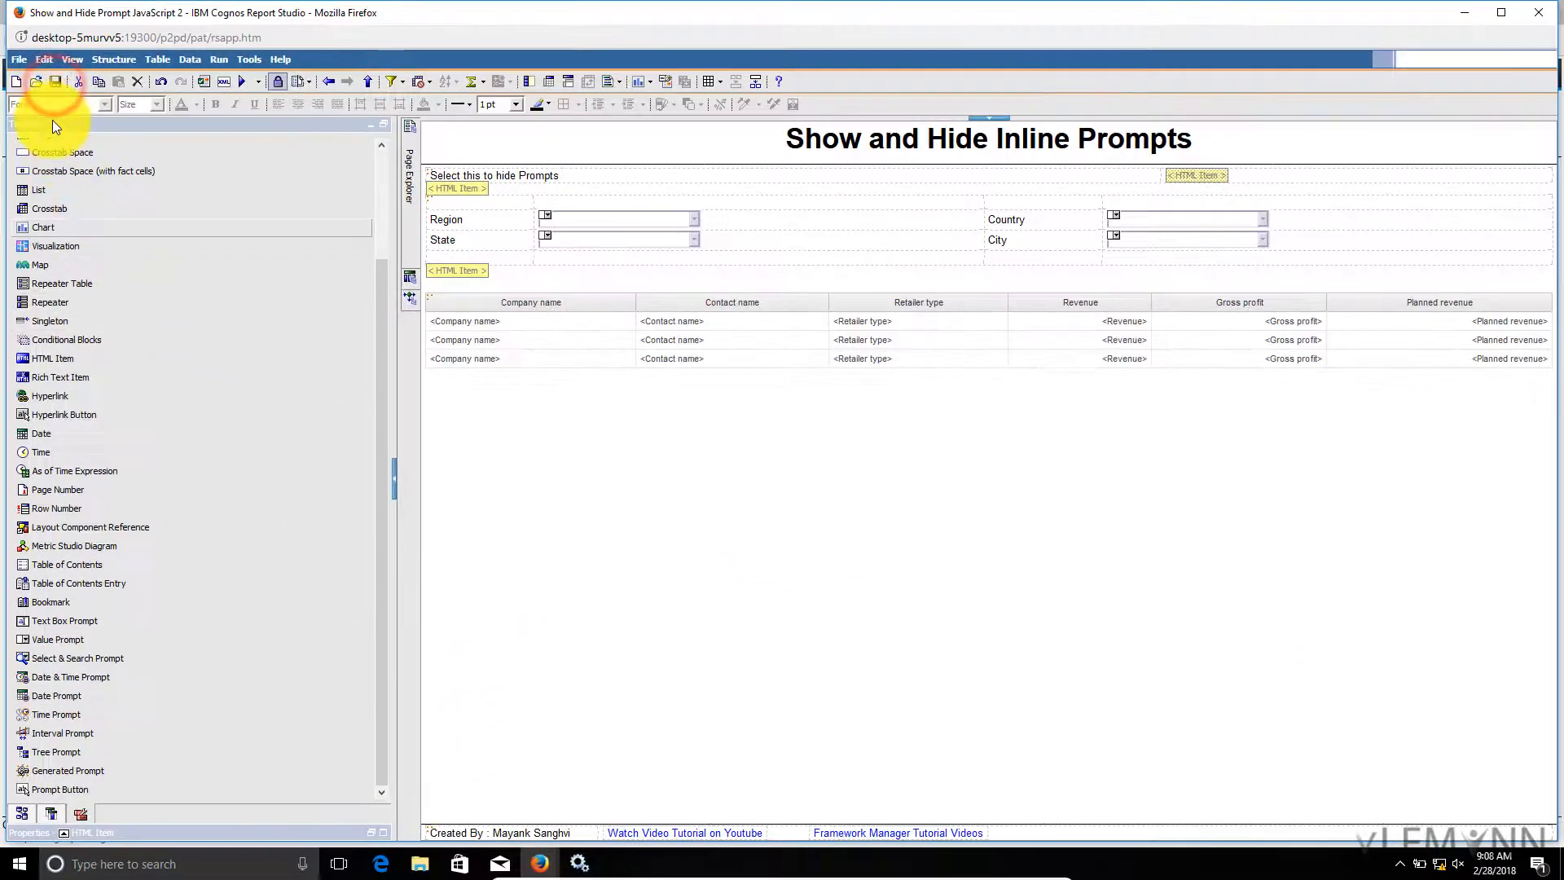
Open the existing report "Show and Hide Prompt Java Script" from the GO Sales (query) folder
click(35, 84)
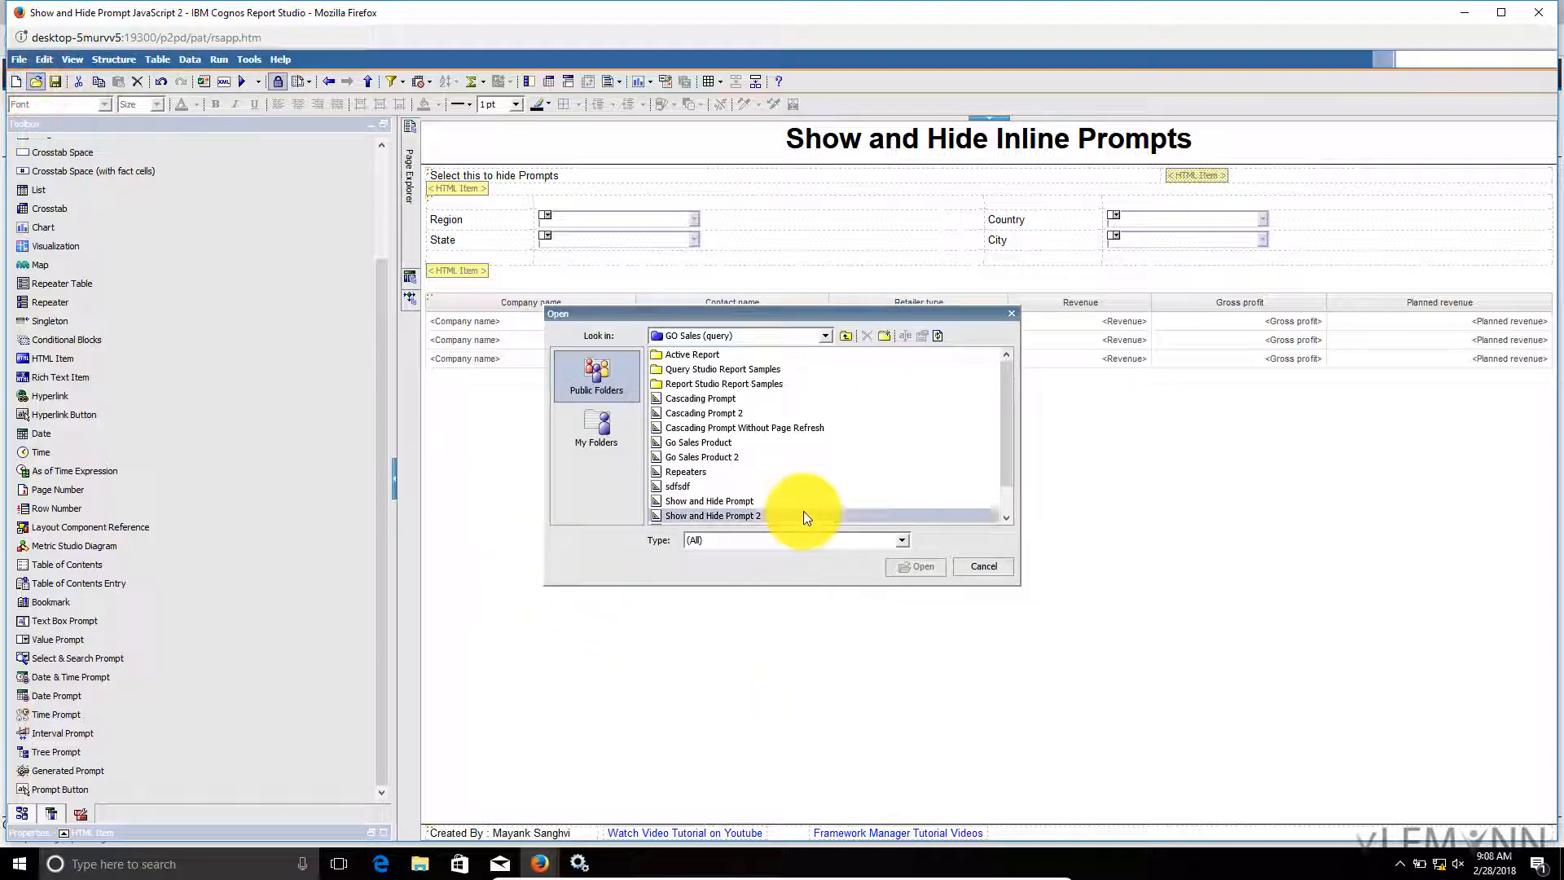
scroll(806, 516, down, 1)
click(784, 505)
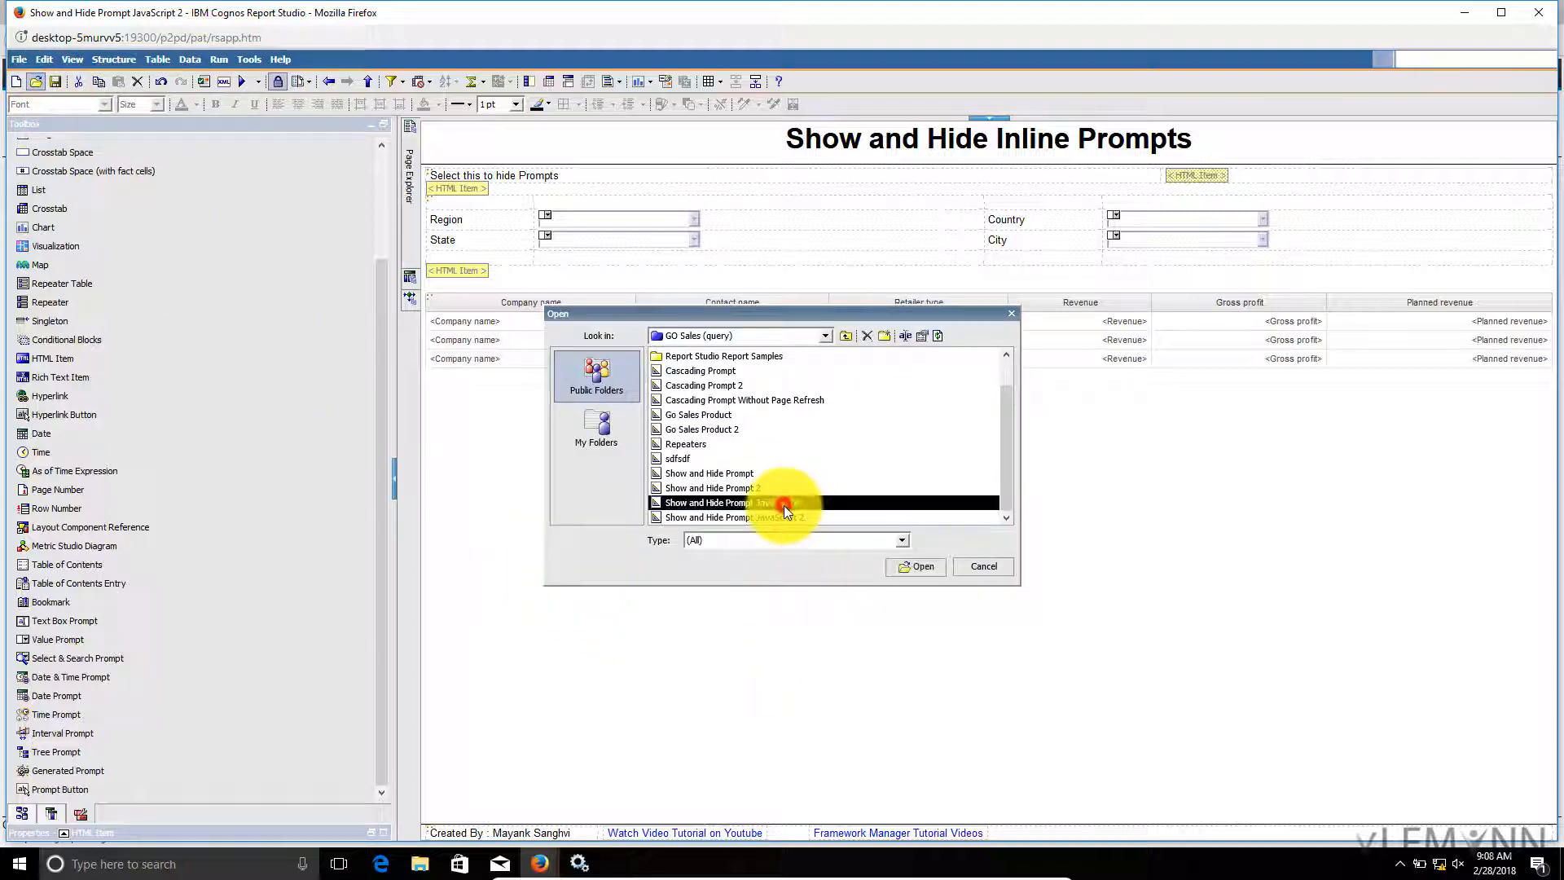
click(921, 569)
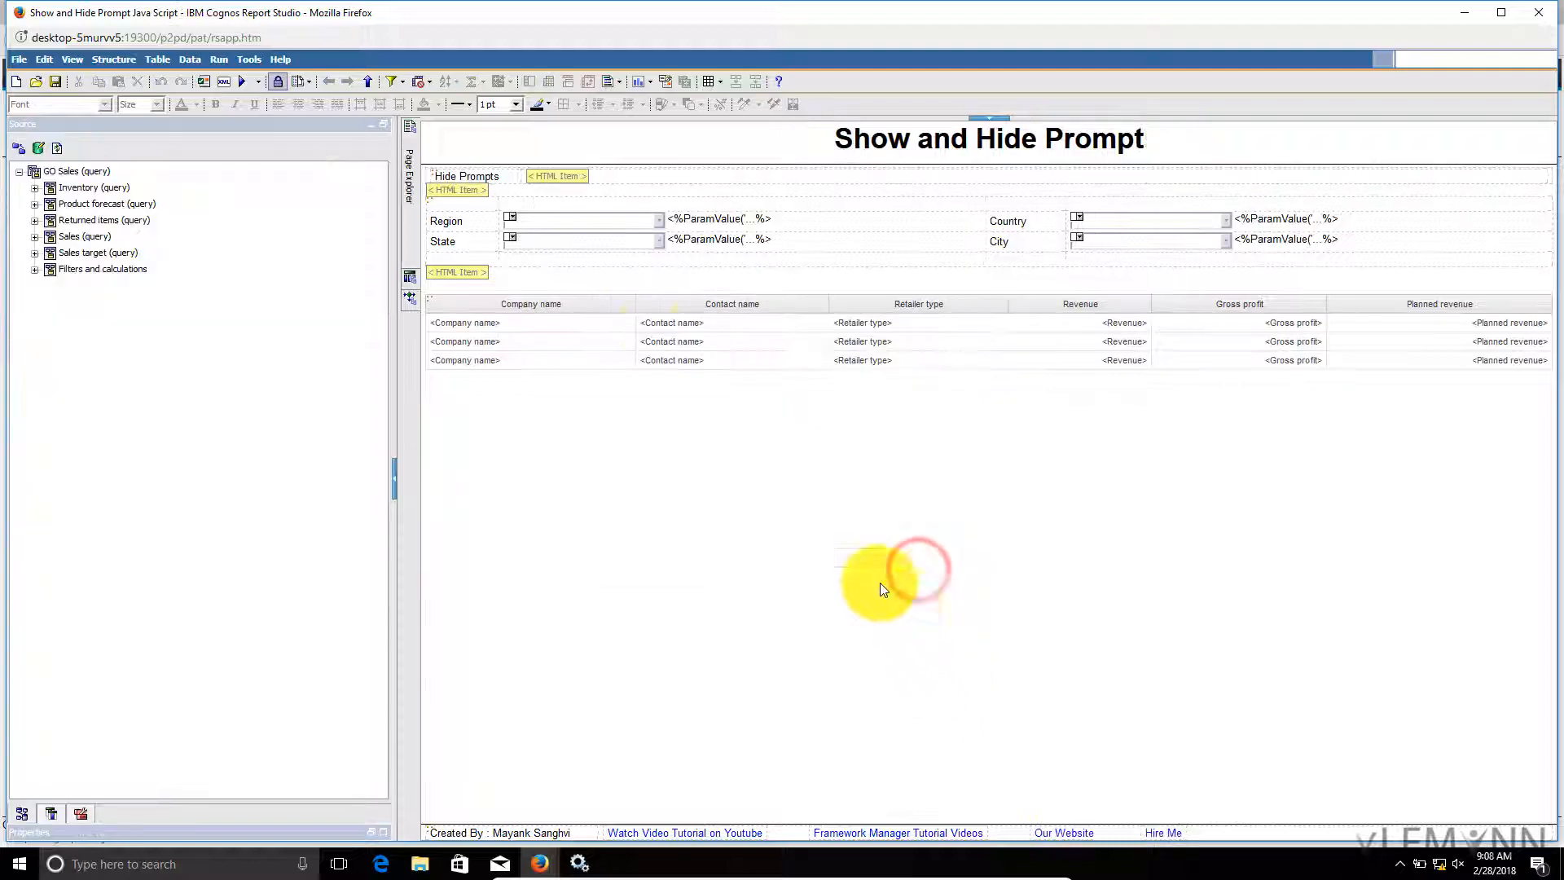
Copy all the code from the HTML item beside the "Hide Prompts" text and leave that item unchanged
double_click(565, 173)
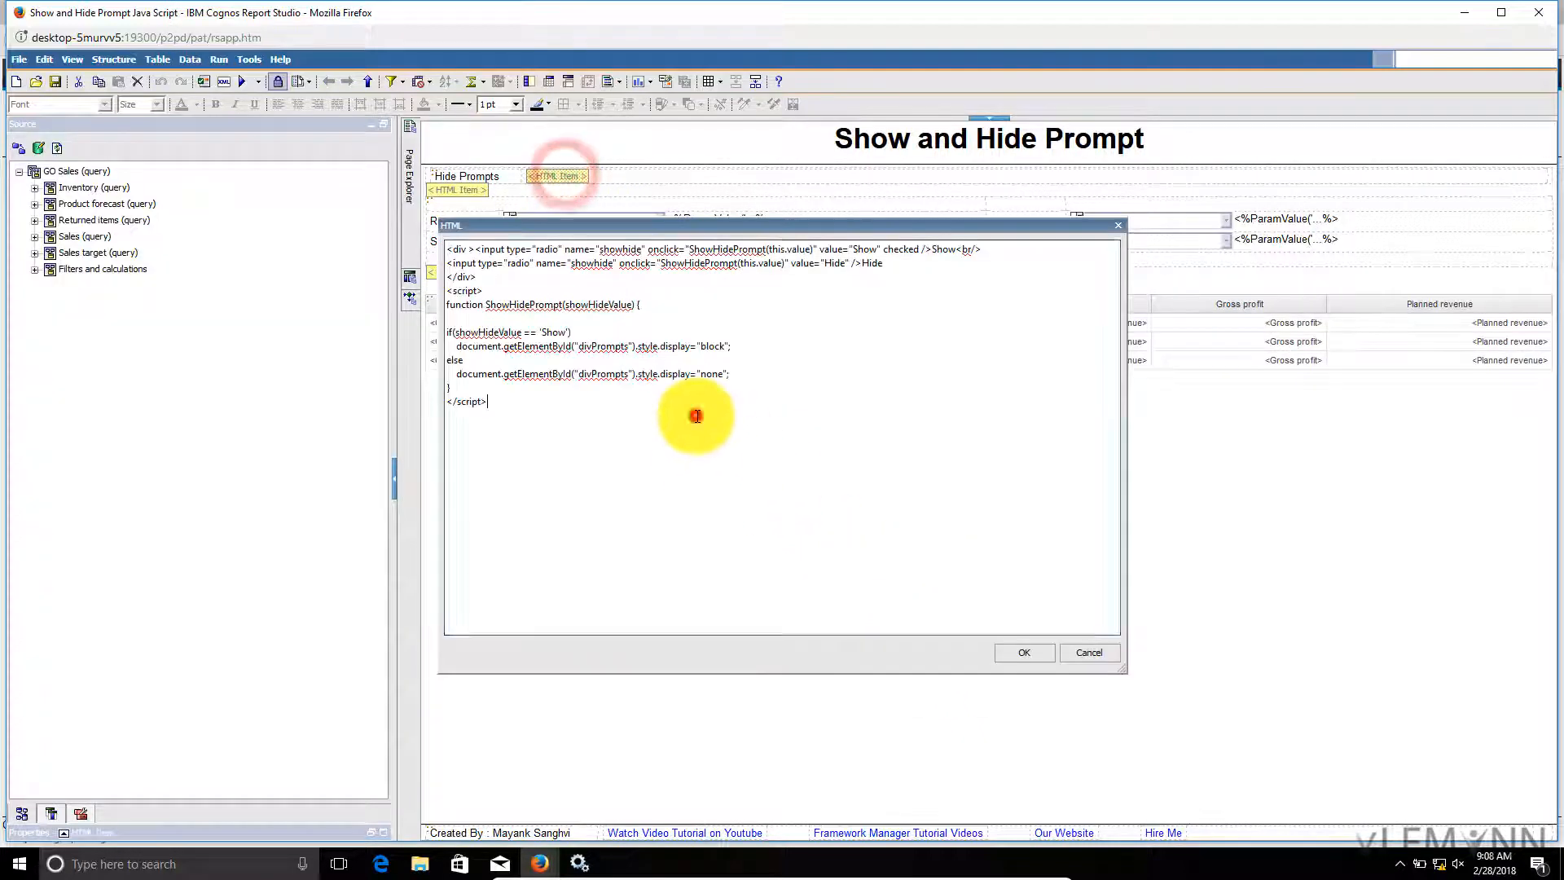
key(ctrl+a)
key(ctrl+c)
click(1089, 653)
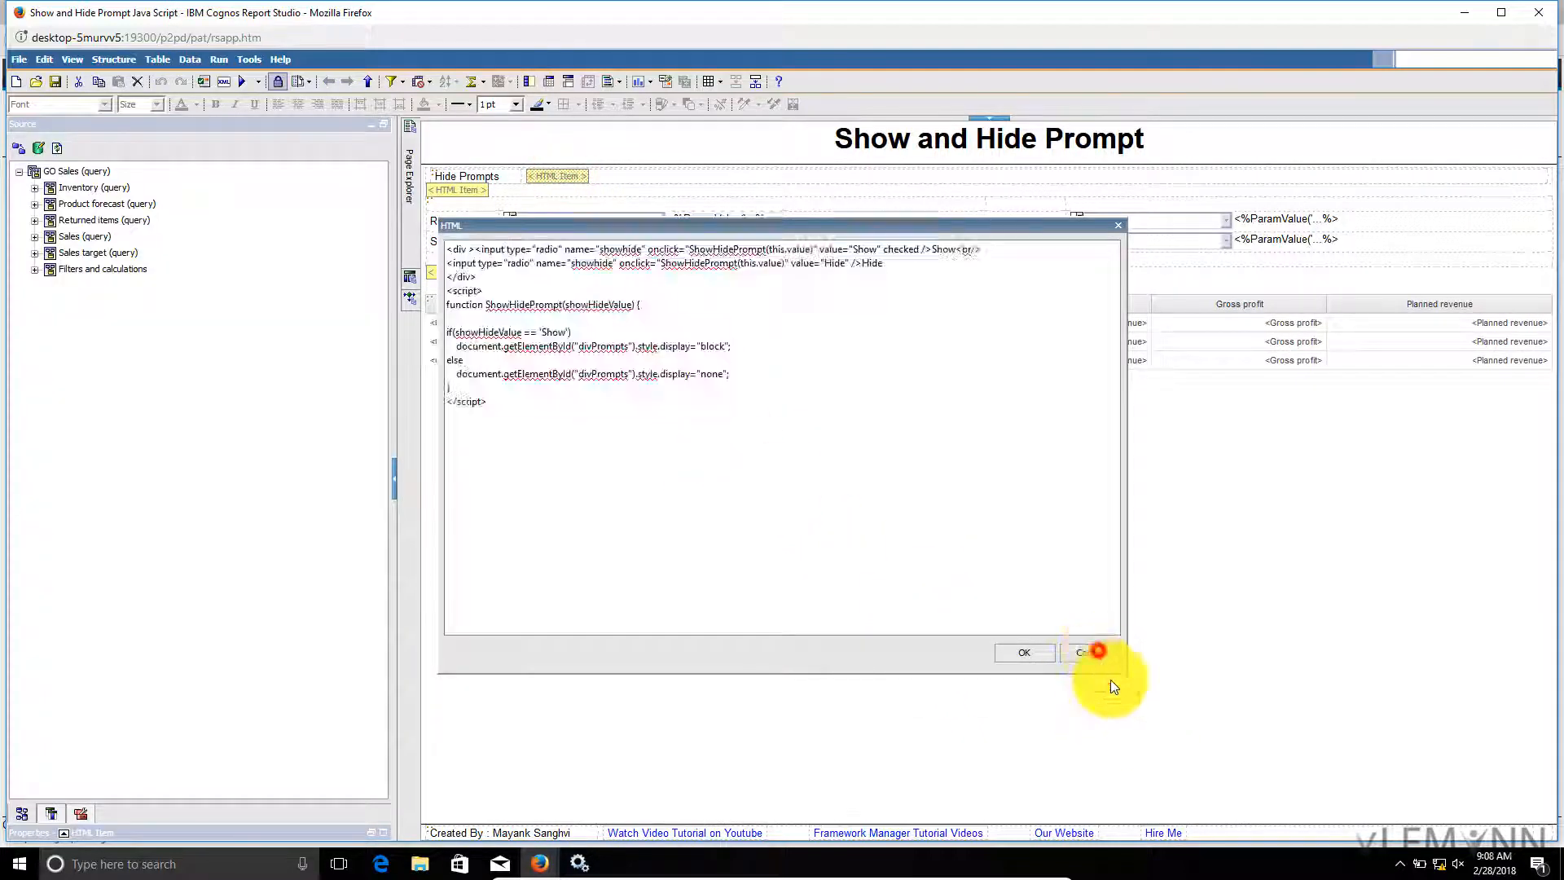
Reopen the report "Show and Hide Prompt JavaScript 2" from the GO Sales (query) folder
click(36, 80)
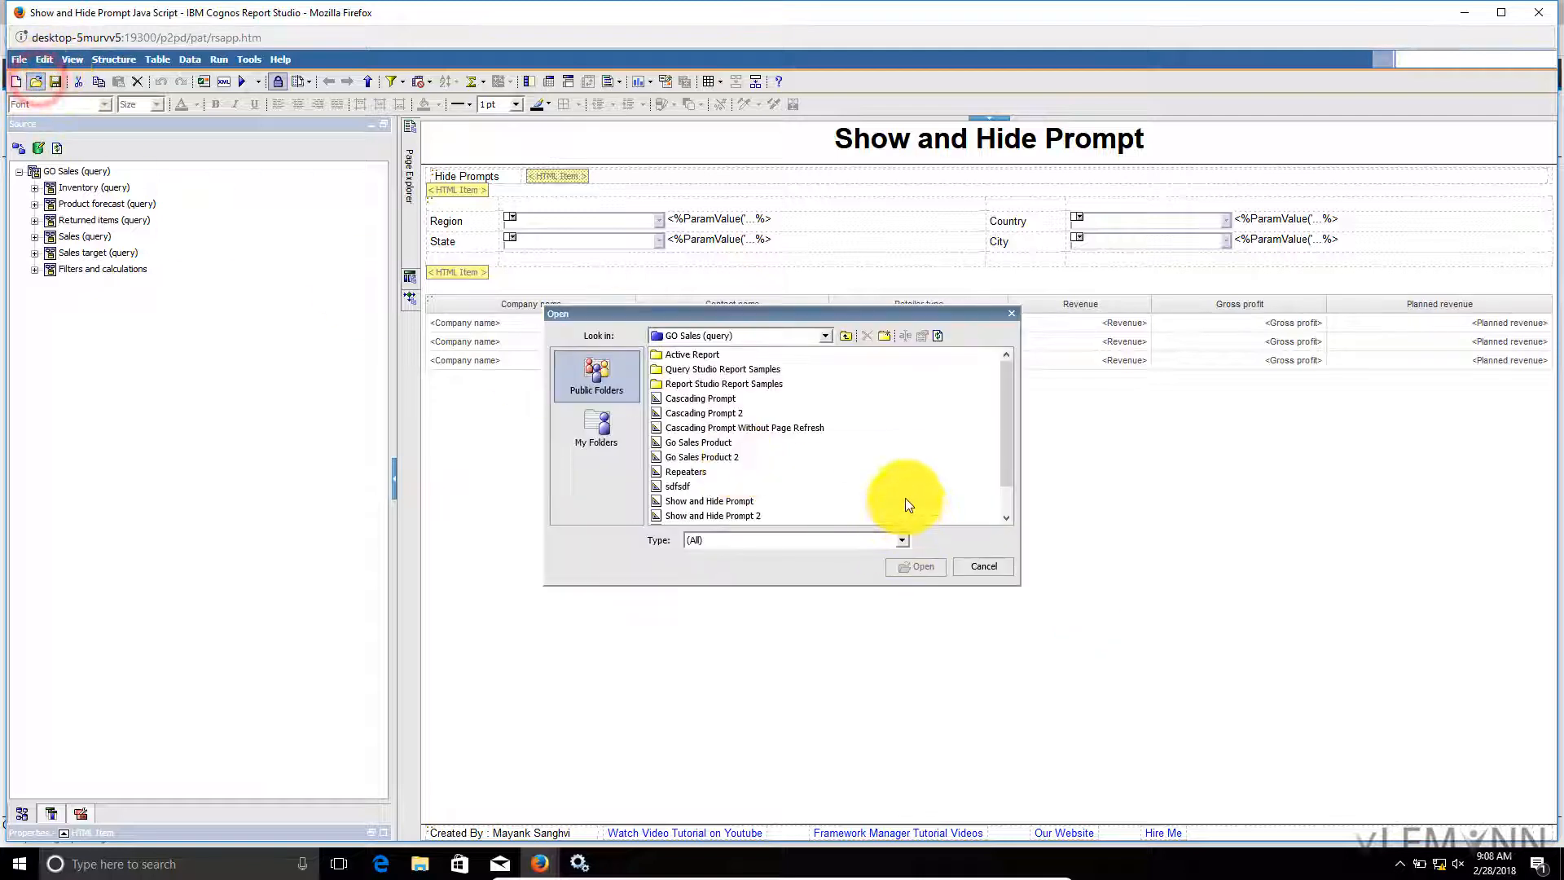
scroll(906, 497, down, 1)
click(795, 516)
click(901, 570)
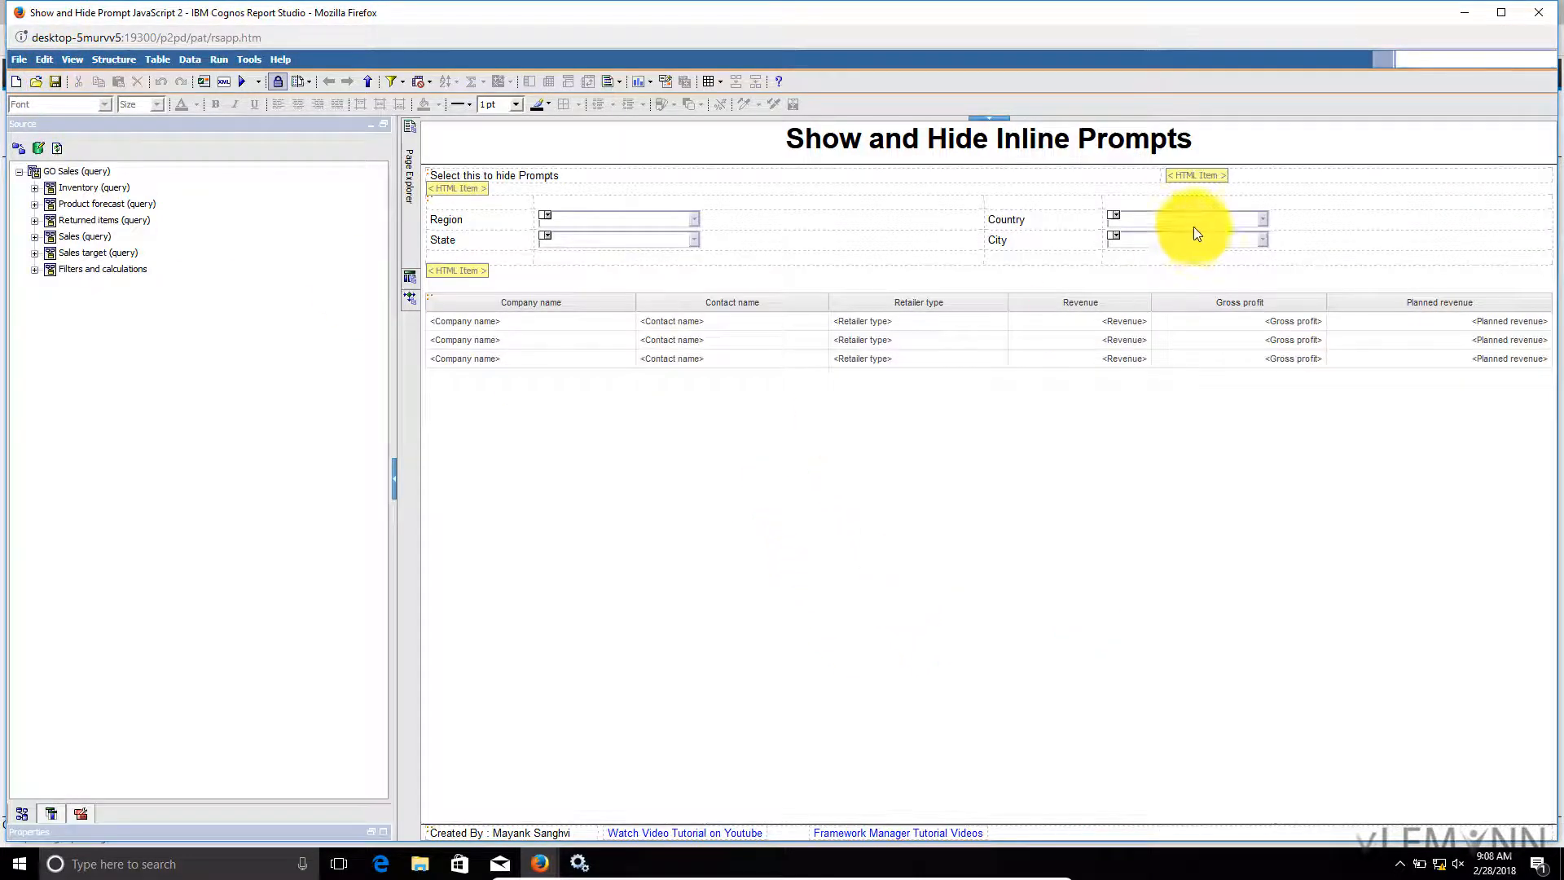
Paste the copied radio-button and ShowHidePrompt script code into the HTML item in the "Select this to hide Prompts" row
double_click(1192, 178)
click(732, 295)
key(ctrl+v)
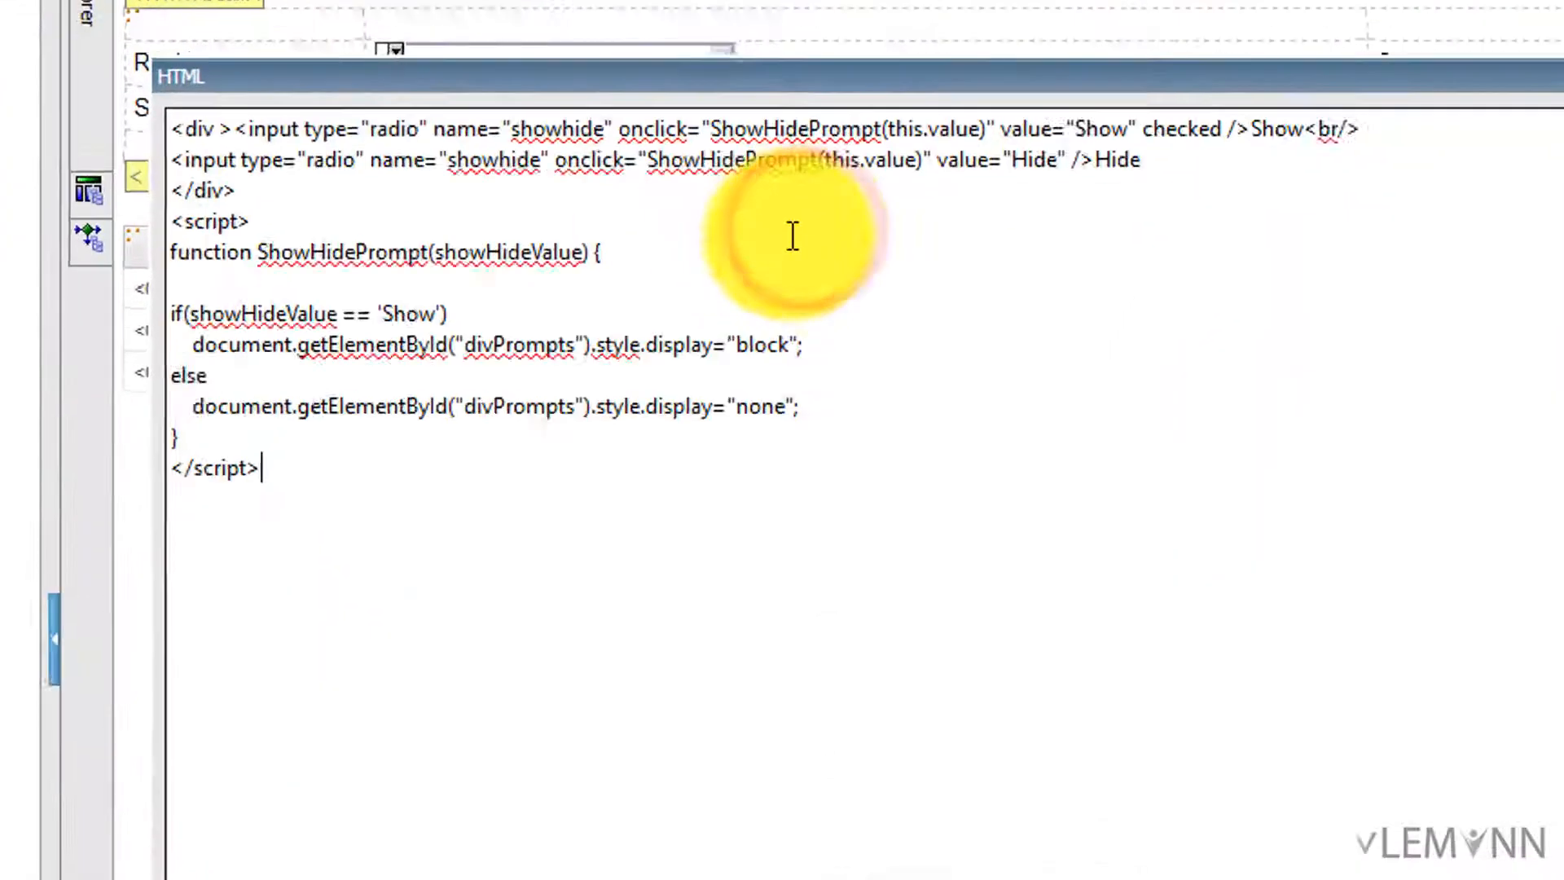
click(736, 308)
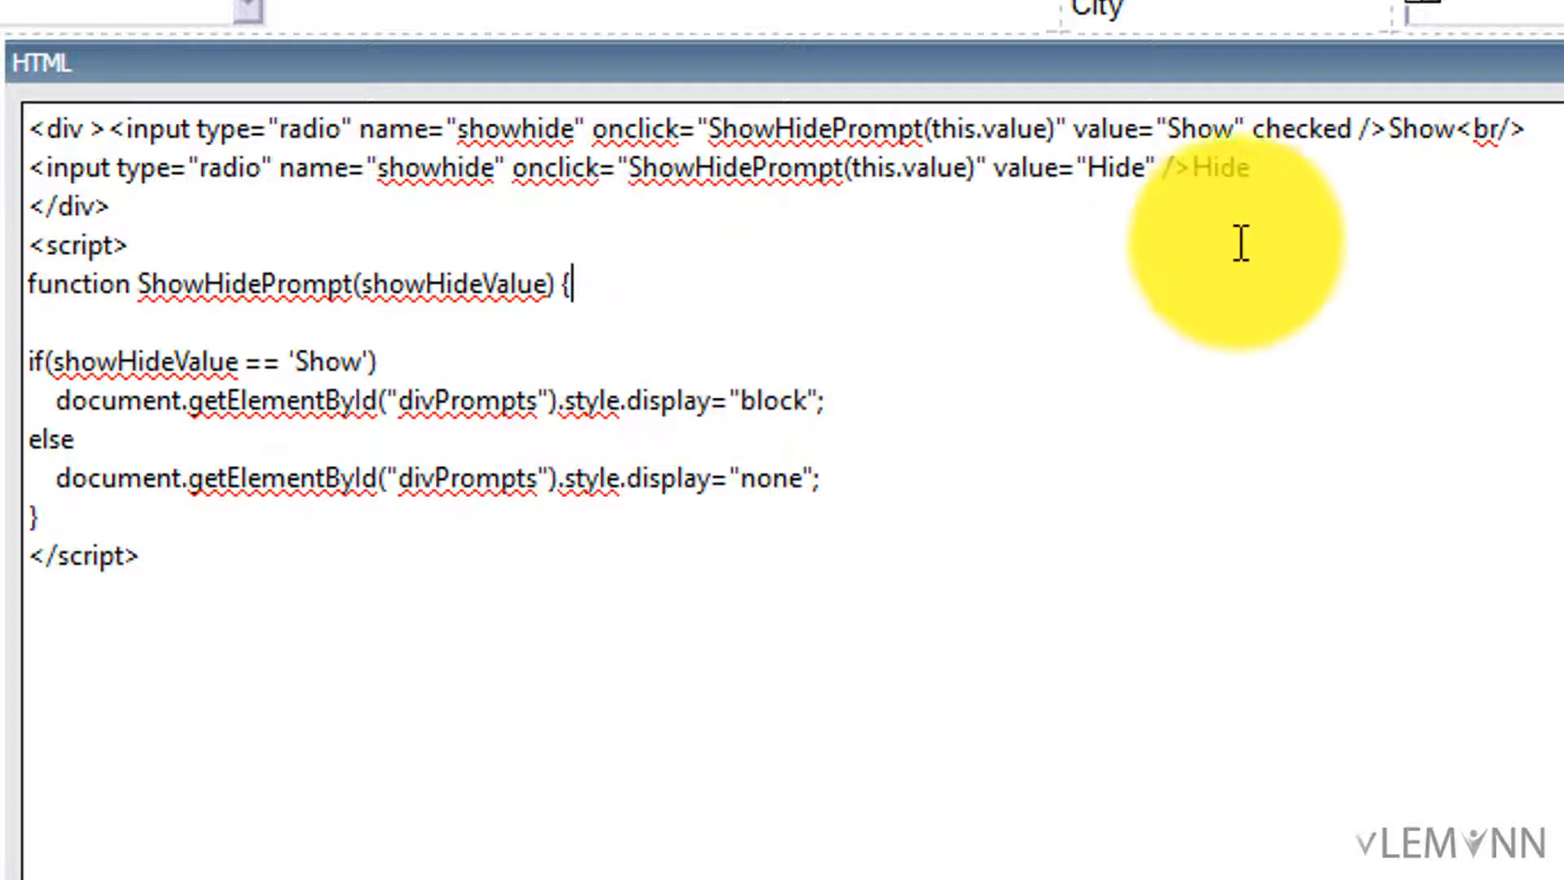
Review the structure of the pasted code: the div holding two radio inputs and the script block below it
drag(31, 140, 134, 202)
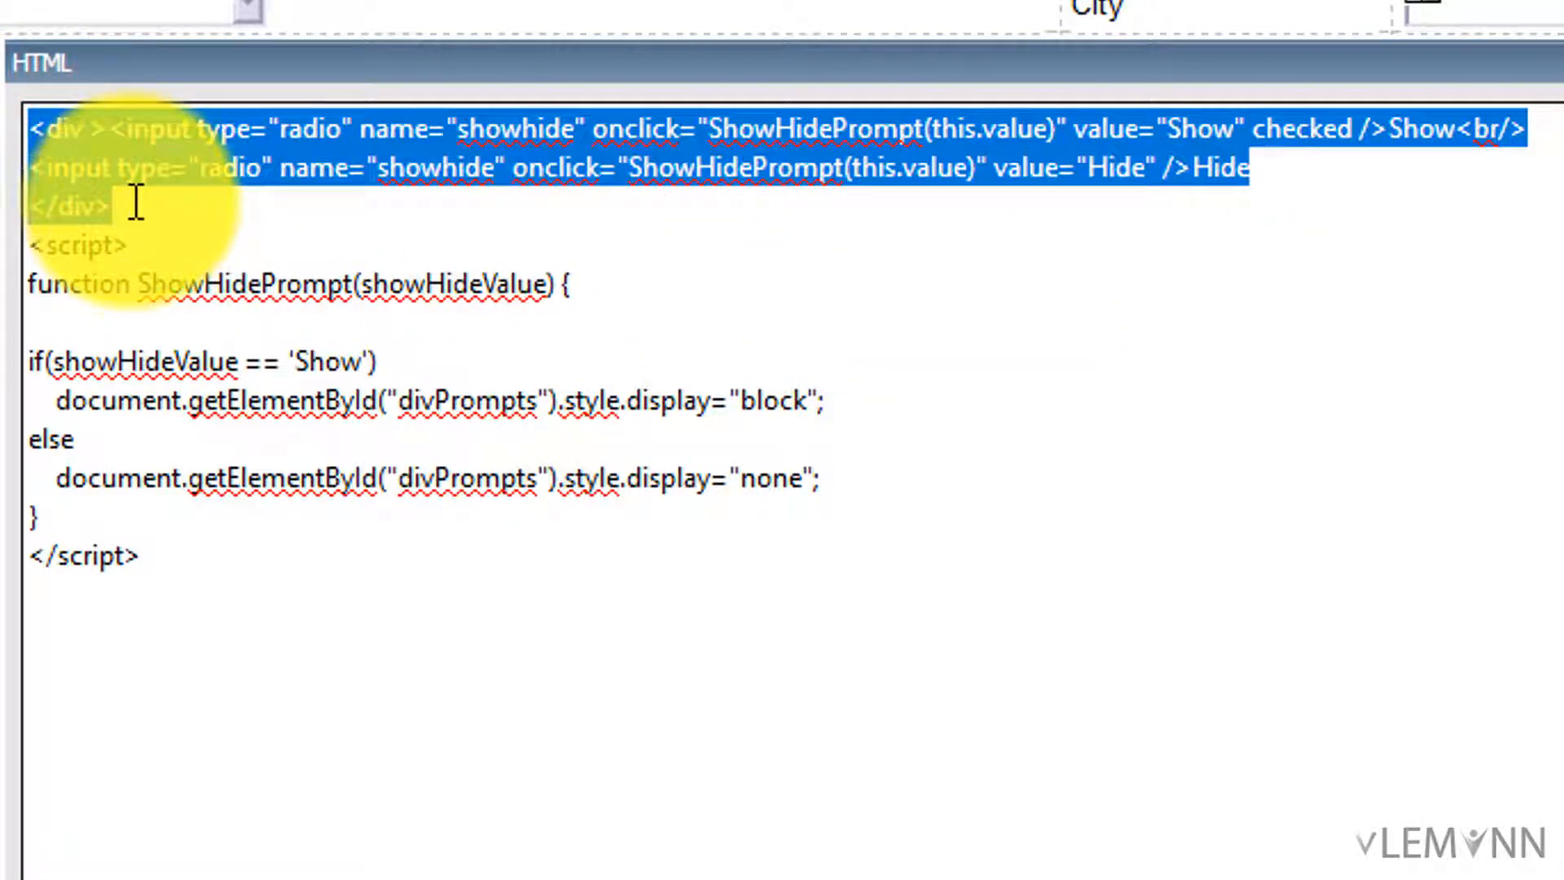
click(95, 130)
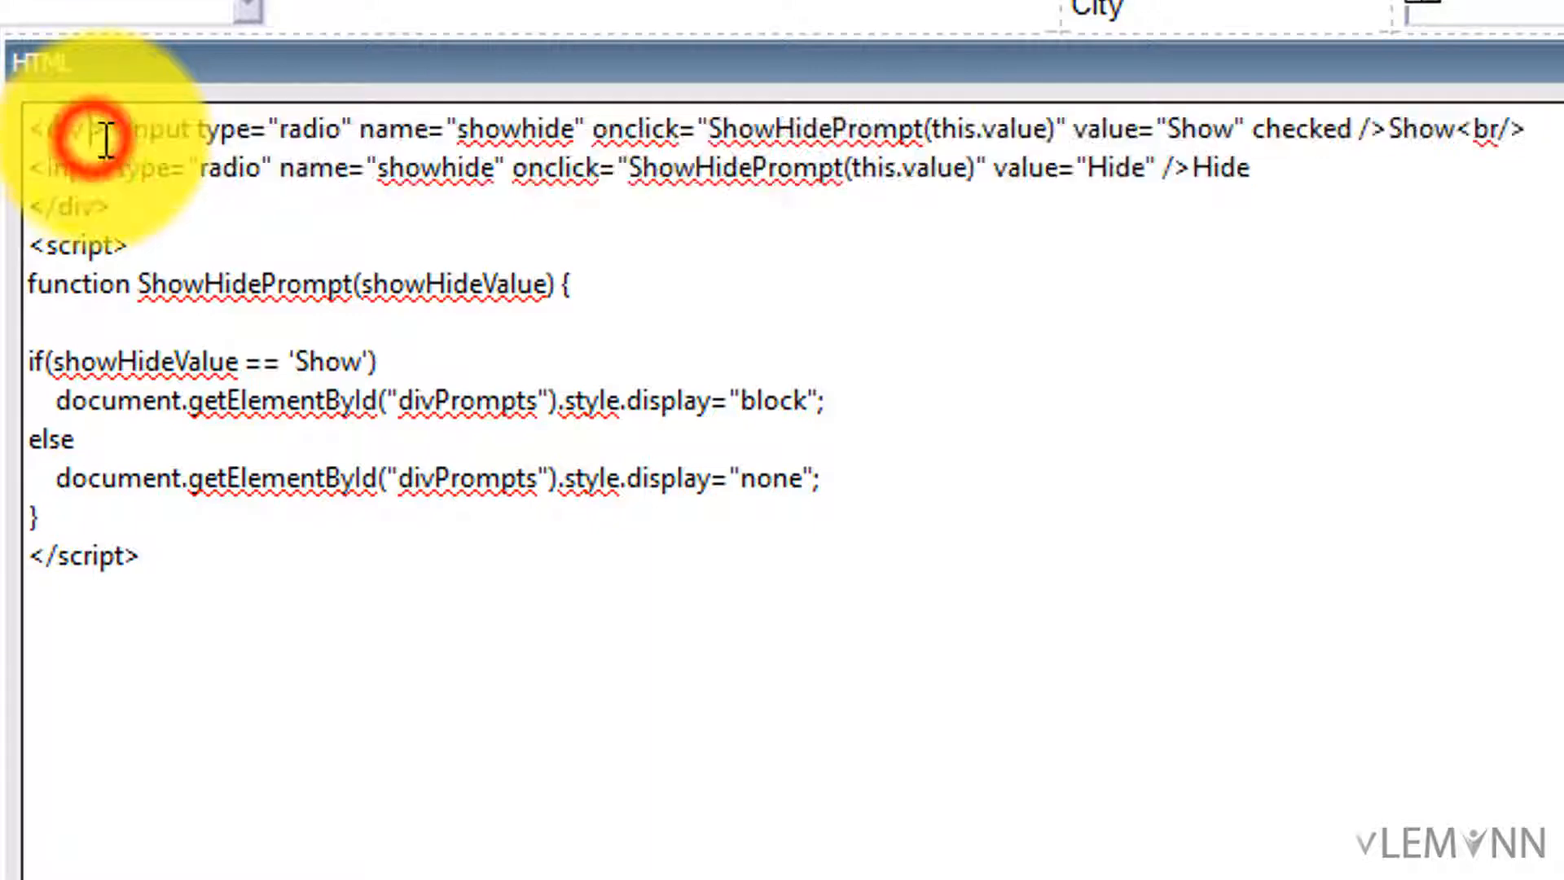
drag(115, 132, 1223, 208)
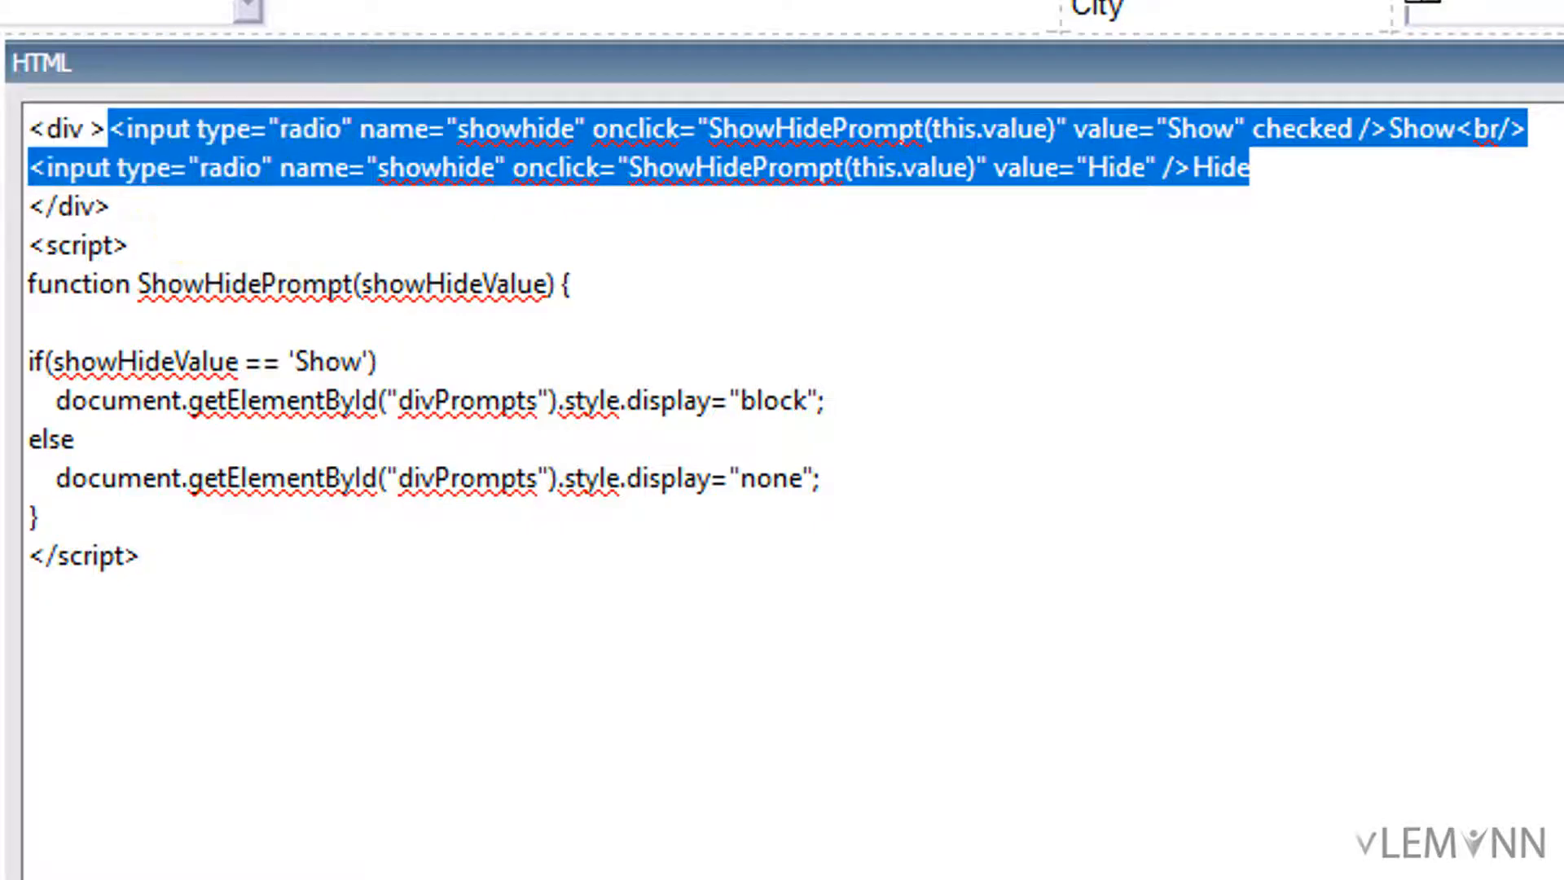
click(478, 254)
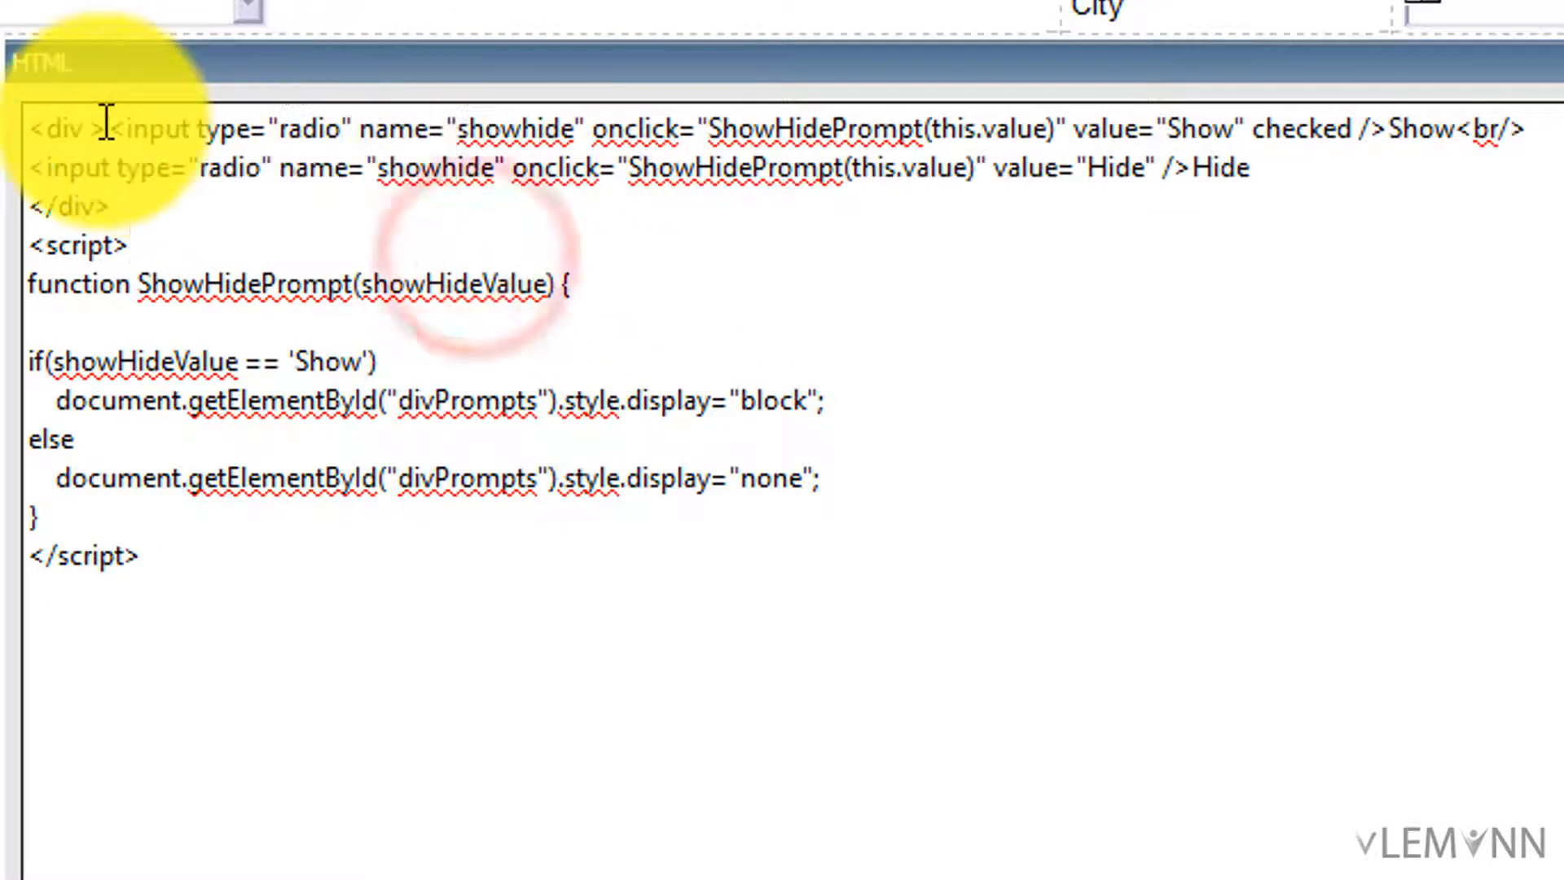
mouse_move(111, 129)
mouse_down()
mouse_move(926, 147)
mouse_move(1382, 93)
mouse_up()
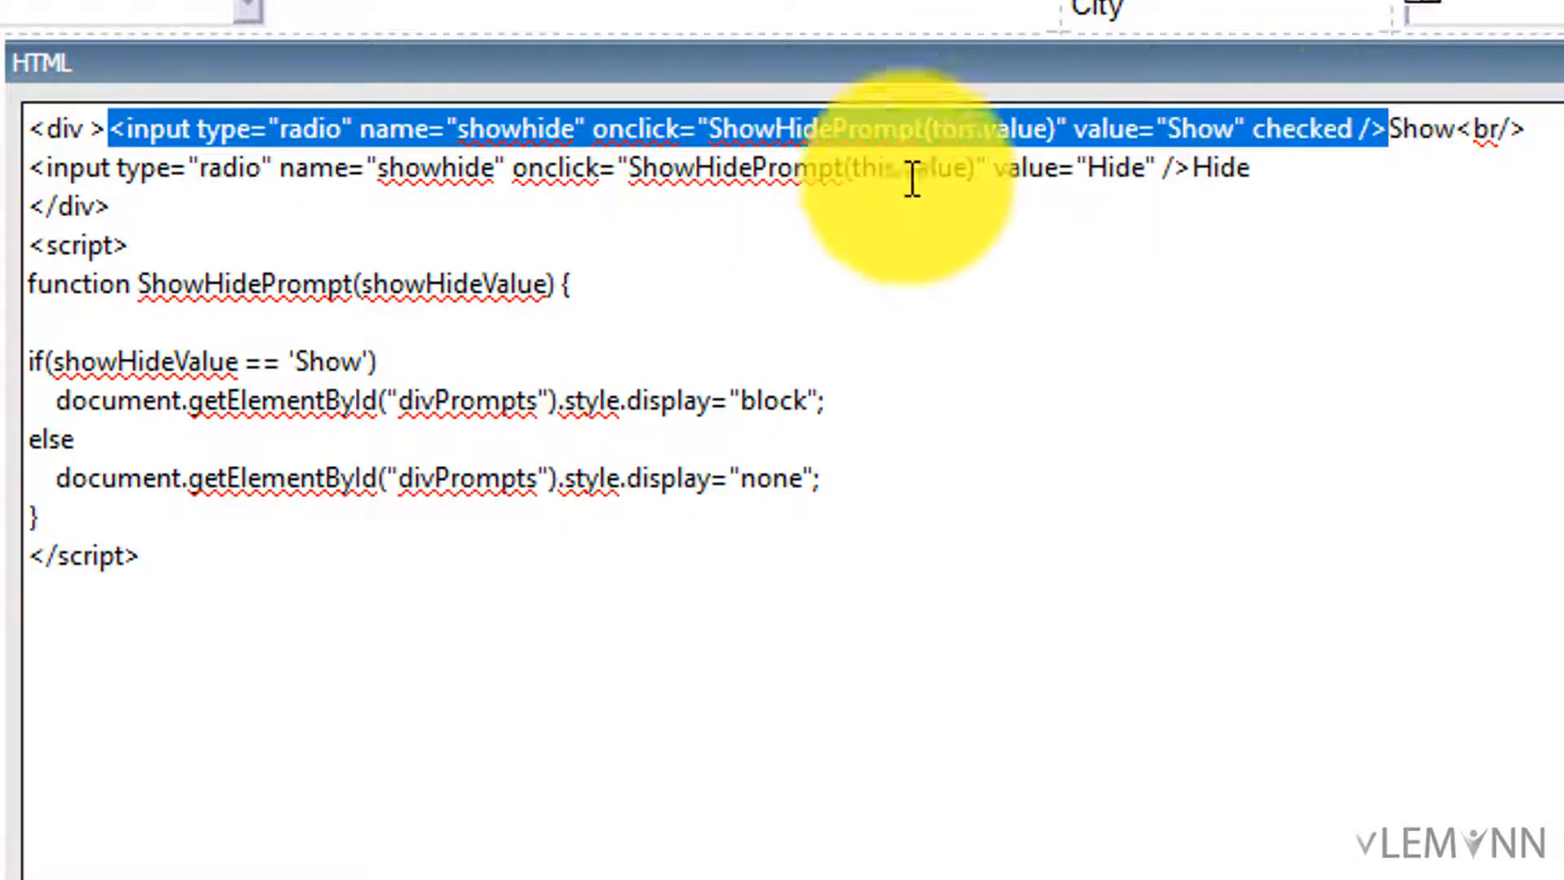
drag(147, 555, 29, 244)
click(222, 335)
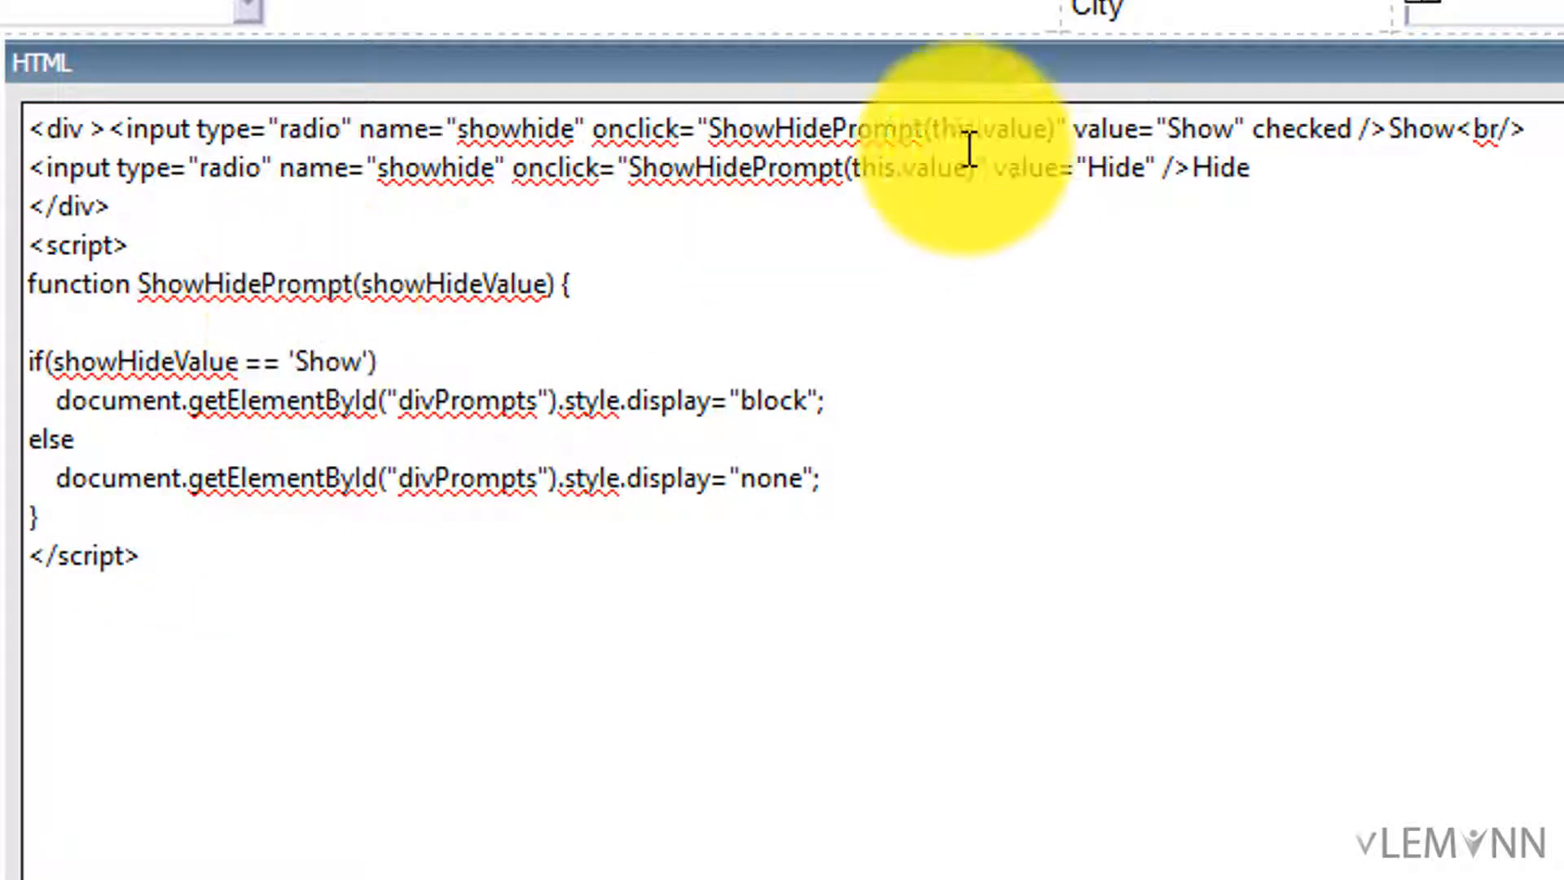
Examine the two radio inputs in the HTML item's code, including their onclick function and their Show and Hide values
double_click(765, 132)
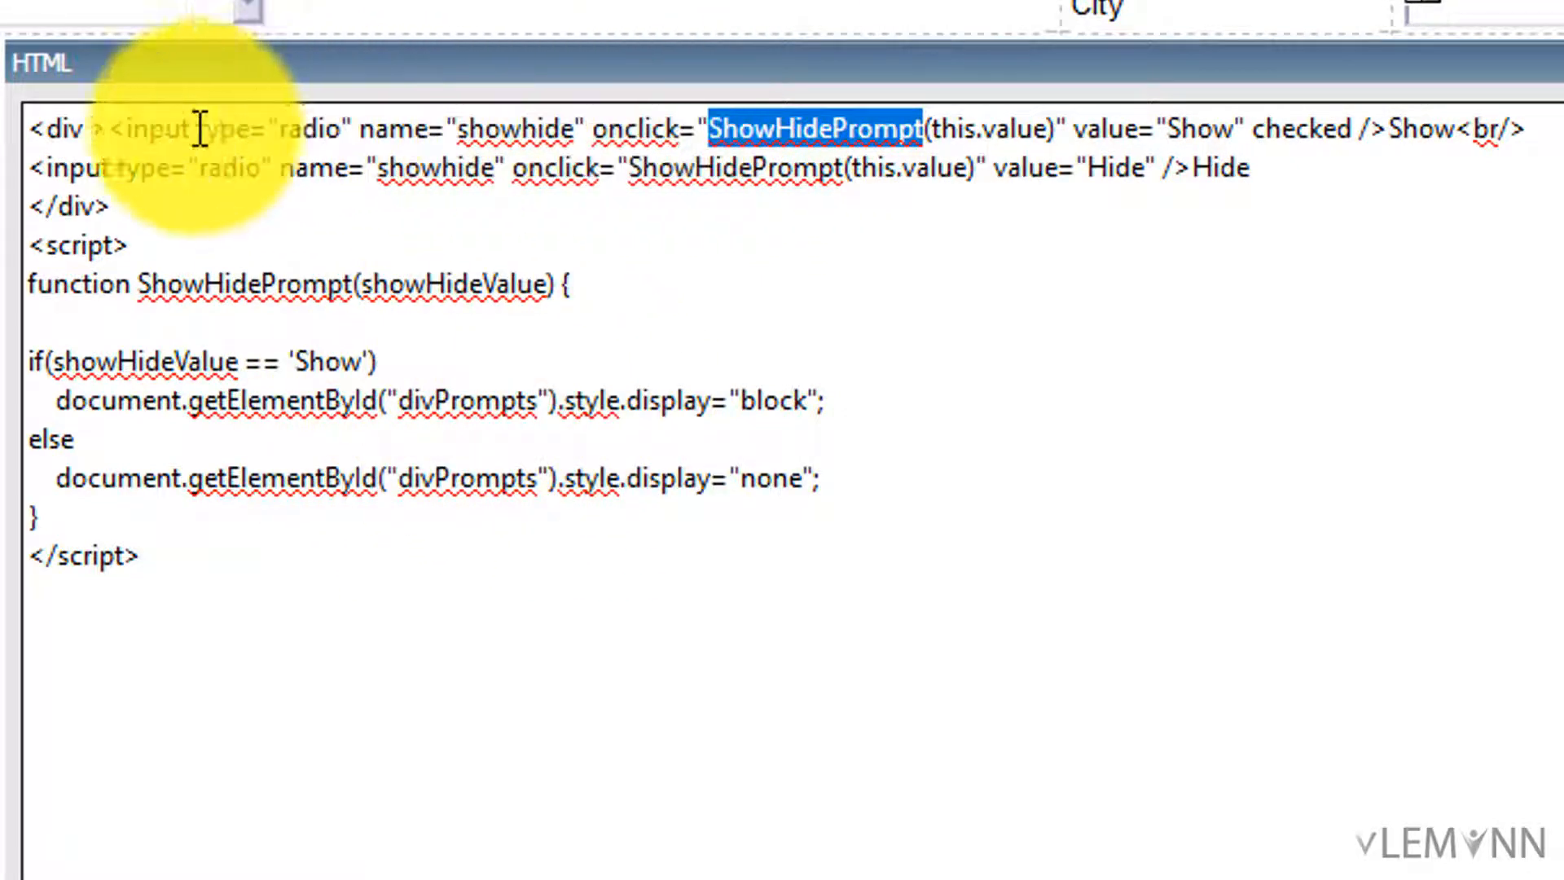
mouse_move(111, 130)
mouse_down()
mouse_move(664, 185)
mouse_move(1186, 151)
mouse_move(1393, 114)
mouse_up()
click(1226, 229)
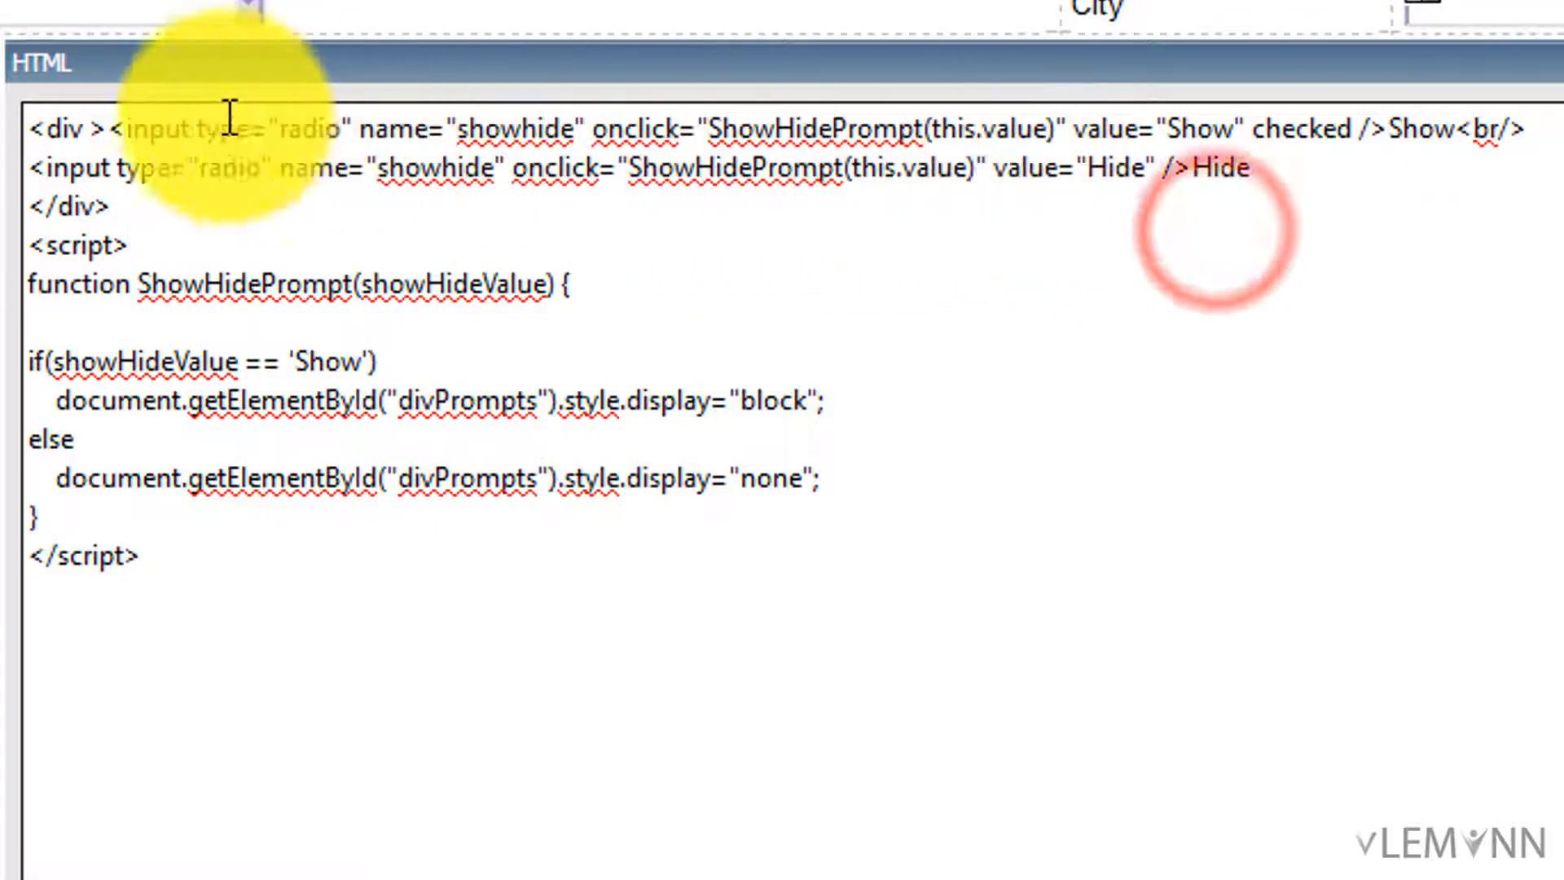
drag(112, 132, 860, 169)
click(1097, 244)
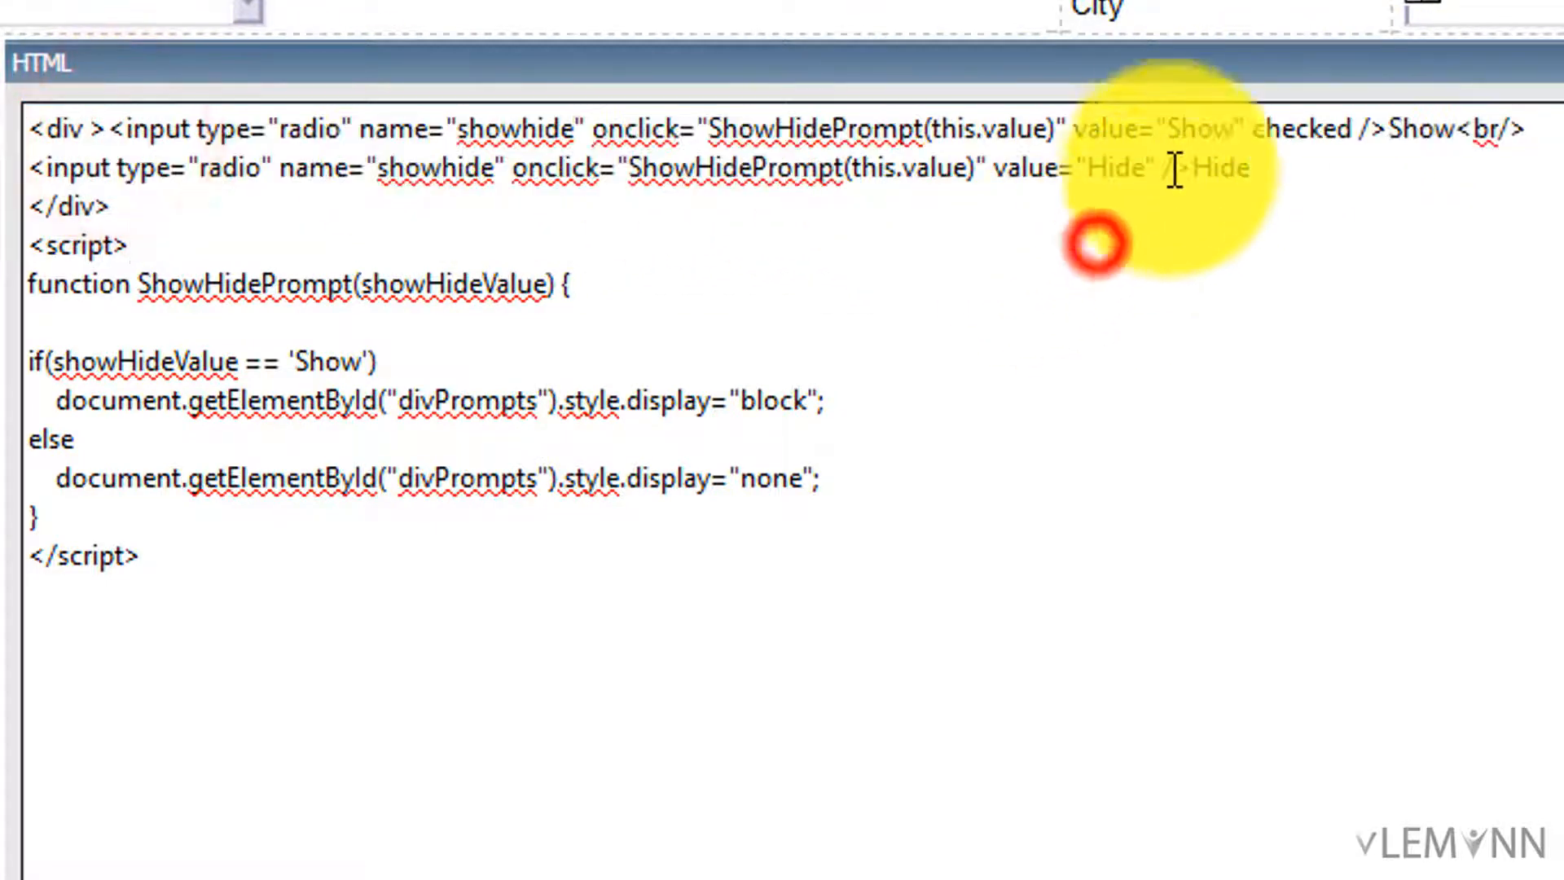
click(1188, 130)
double_click(1189, 131)
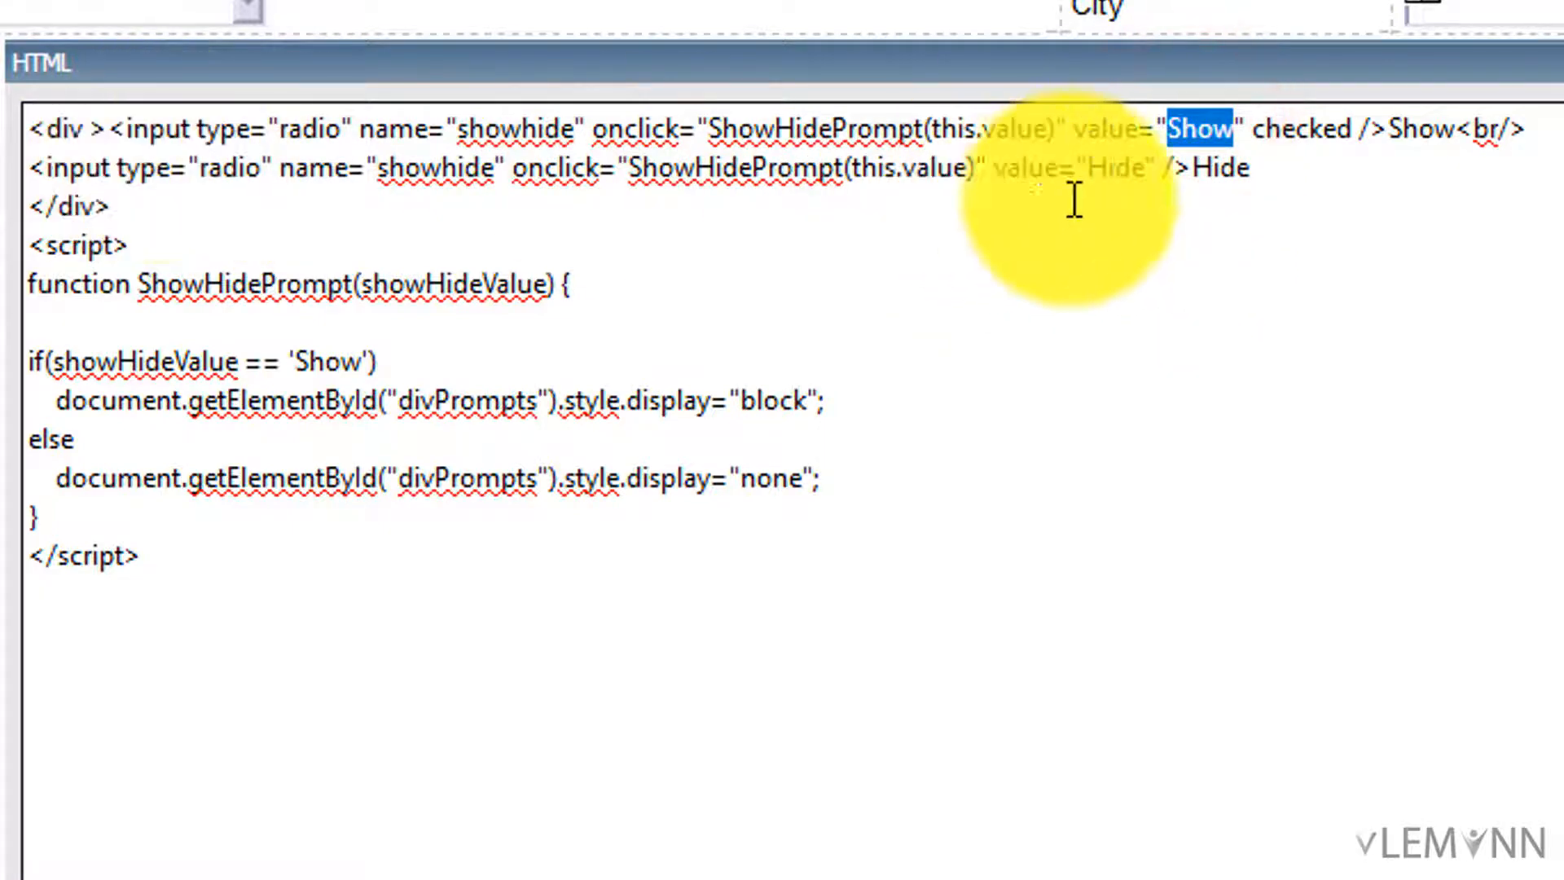
double_click(1116, 167)
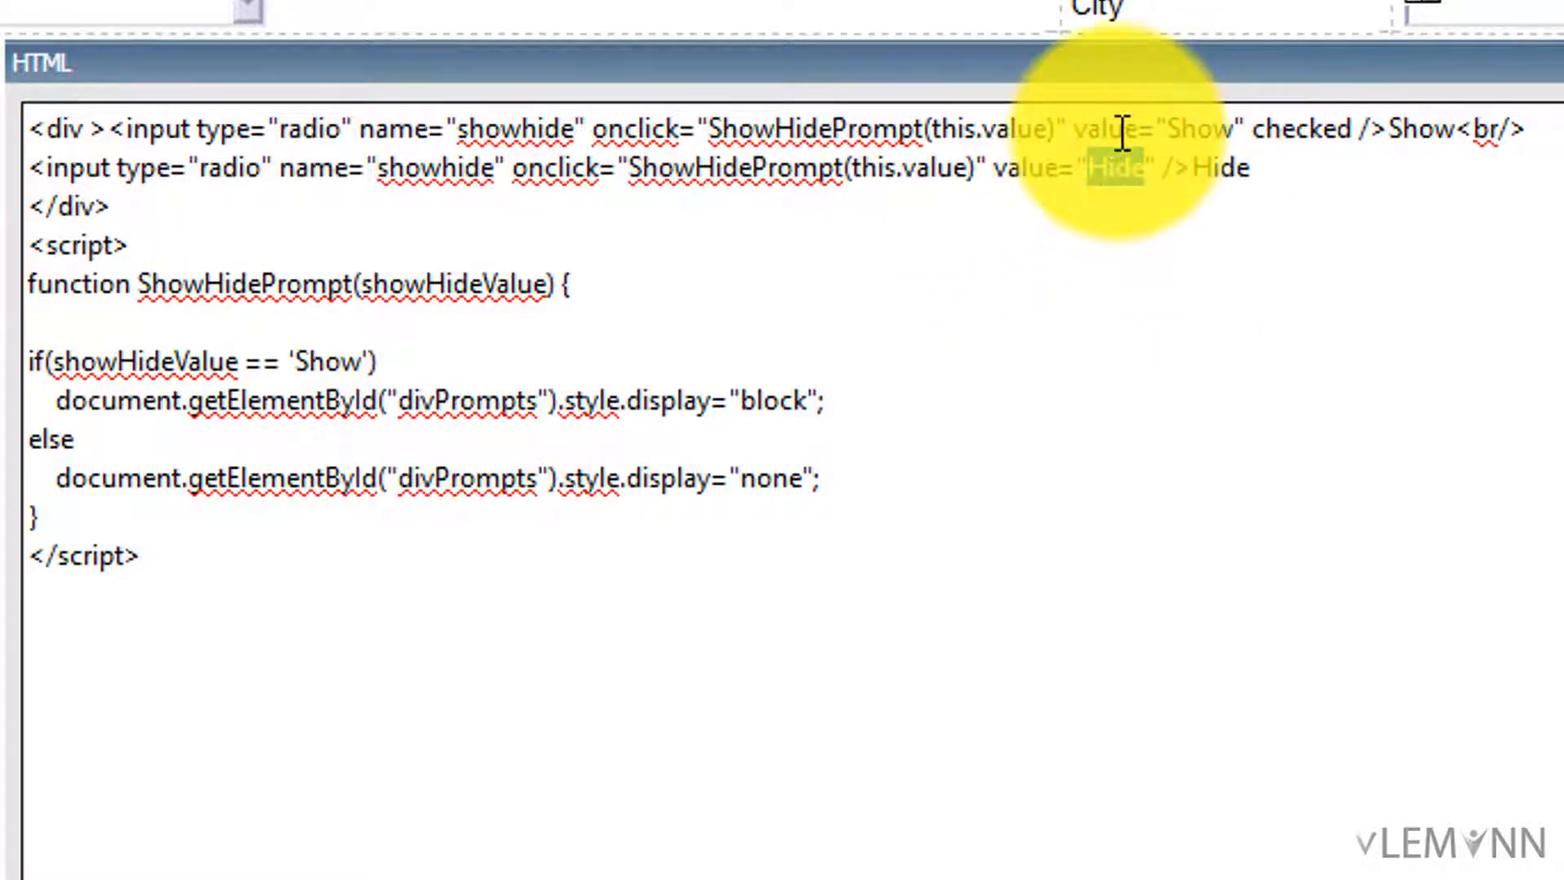
click(114, 140)
drag(114, 140, 1454, 124)
click(950, 122)
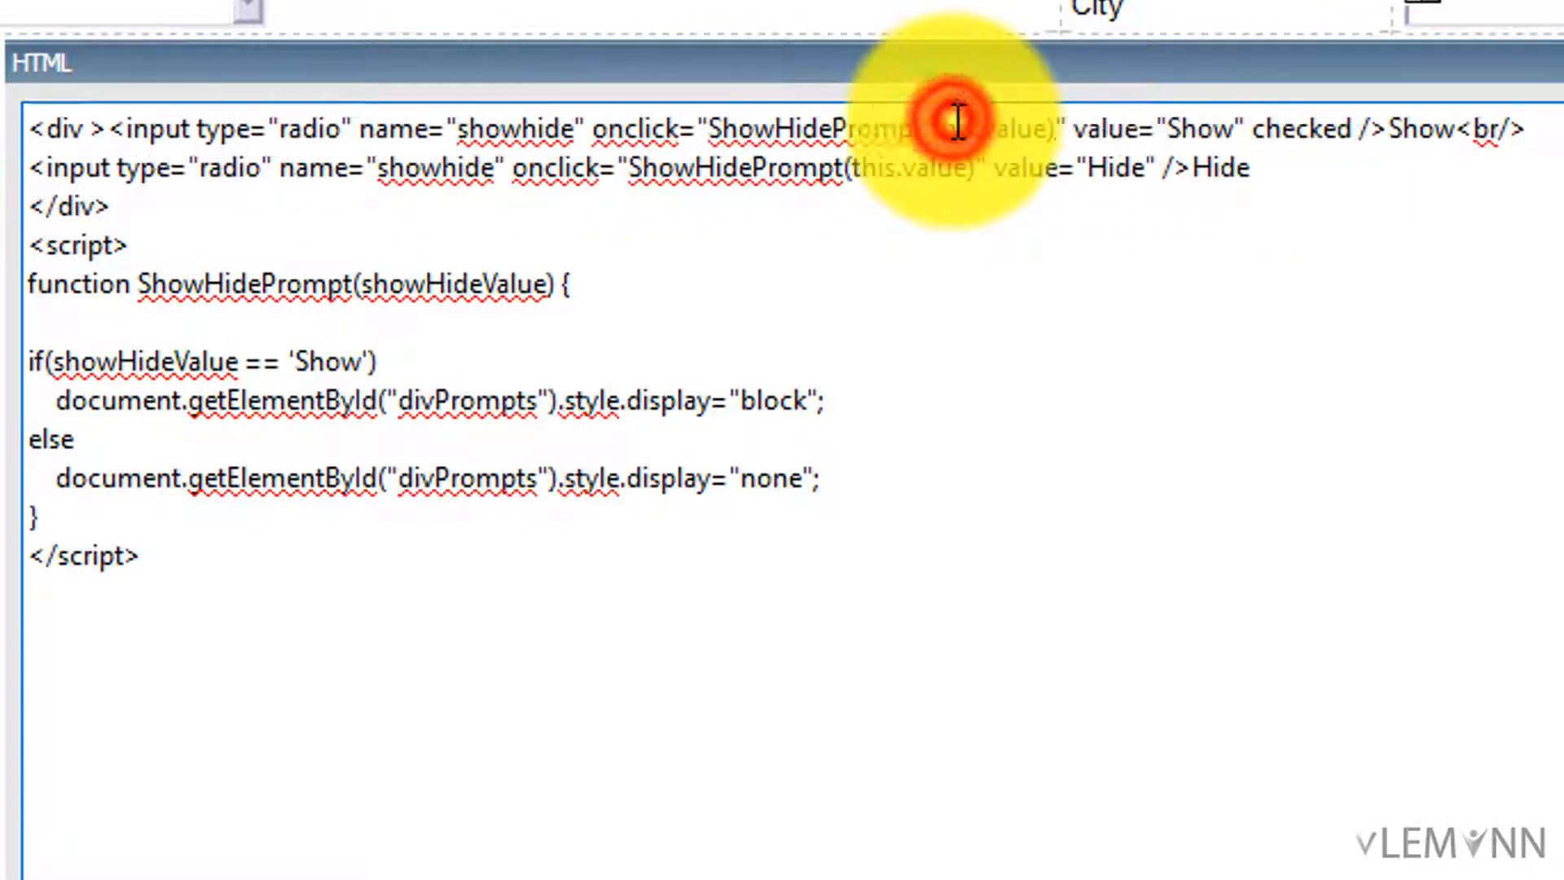
Trace how each radio input calls ShowHidePrompt and passes its own value to the function
double_click(1181, 130)
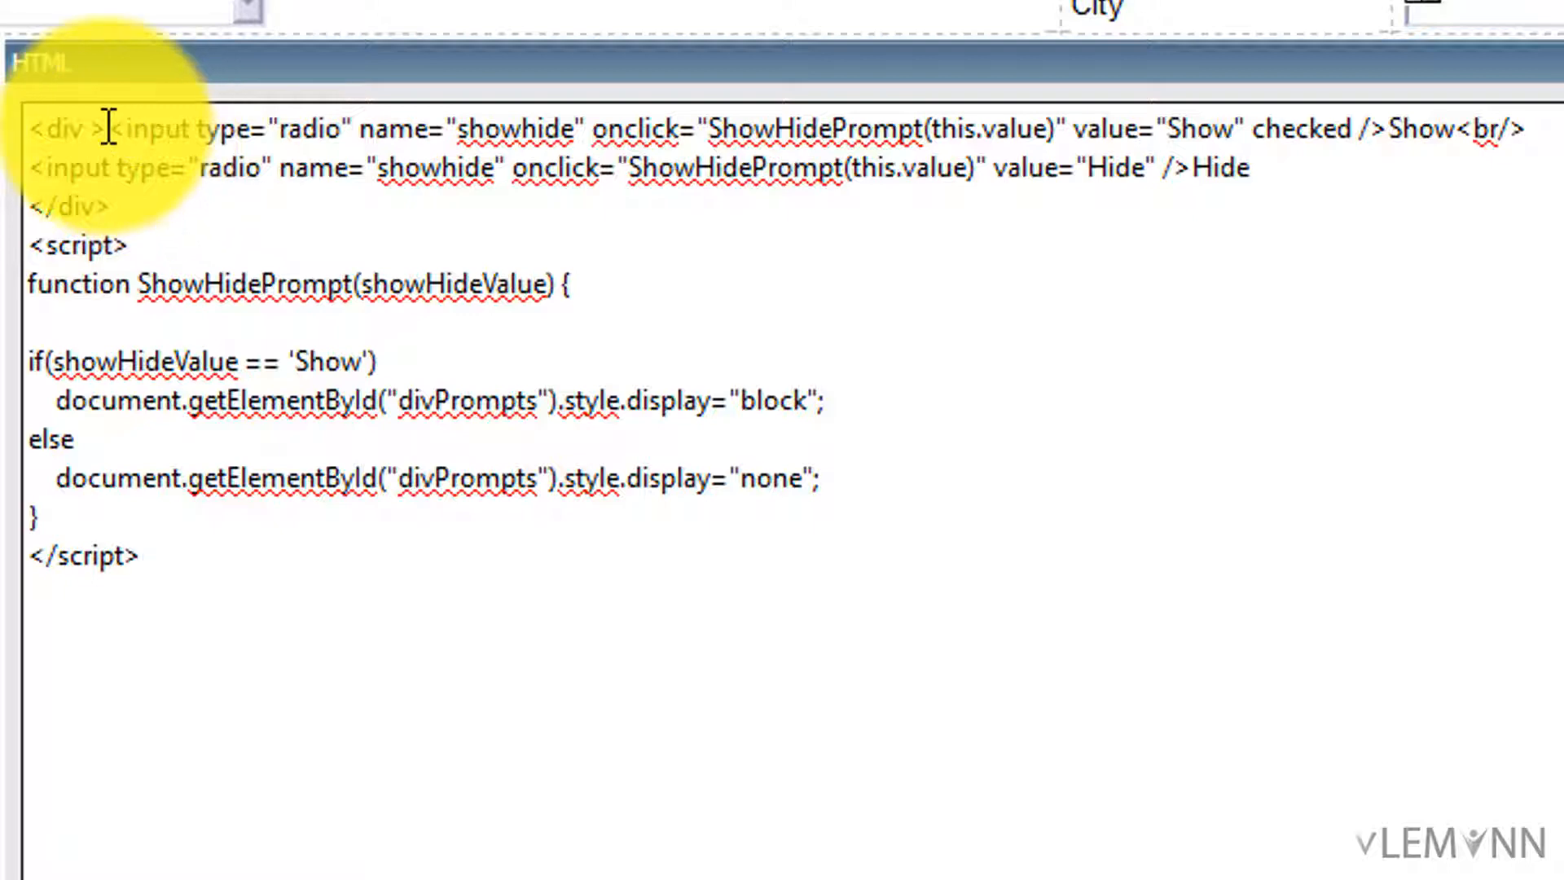
drag(108, 128, 1412, 128)
click(1282, 185)
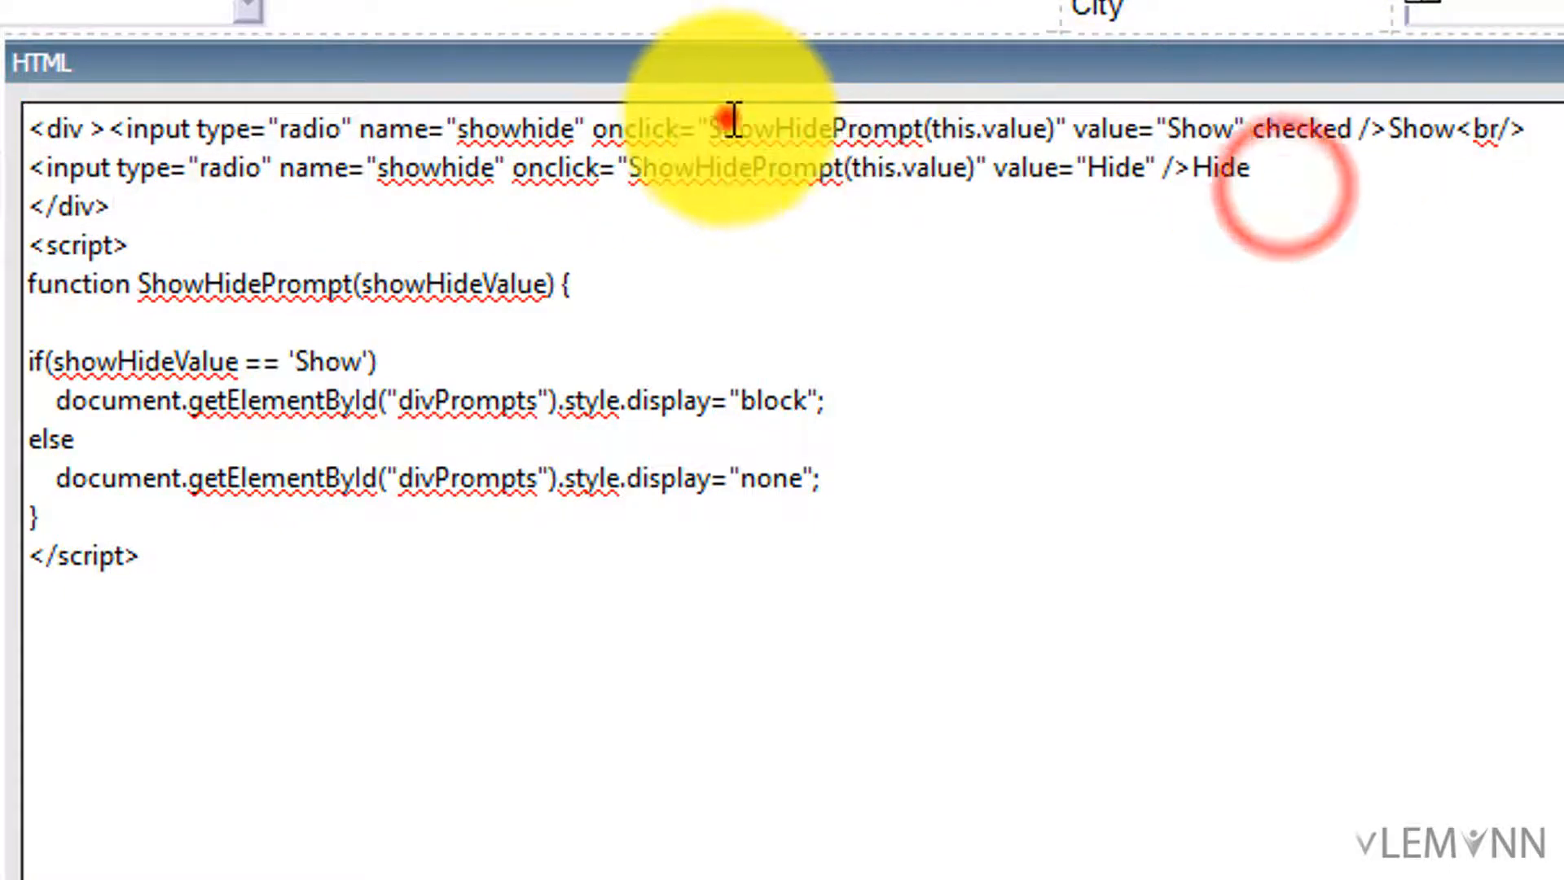
drag(721, 123, 921, 129)
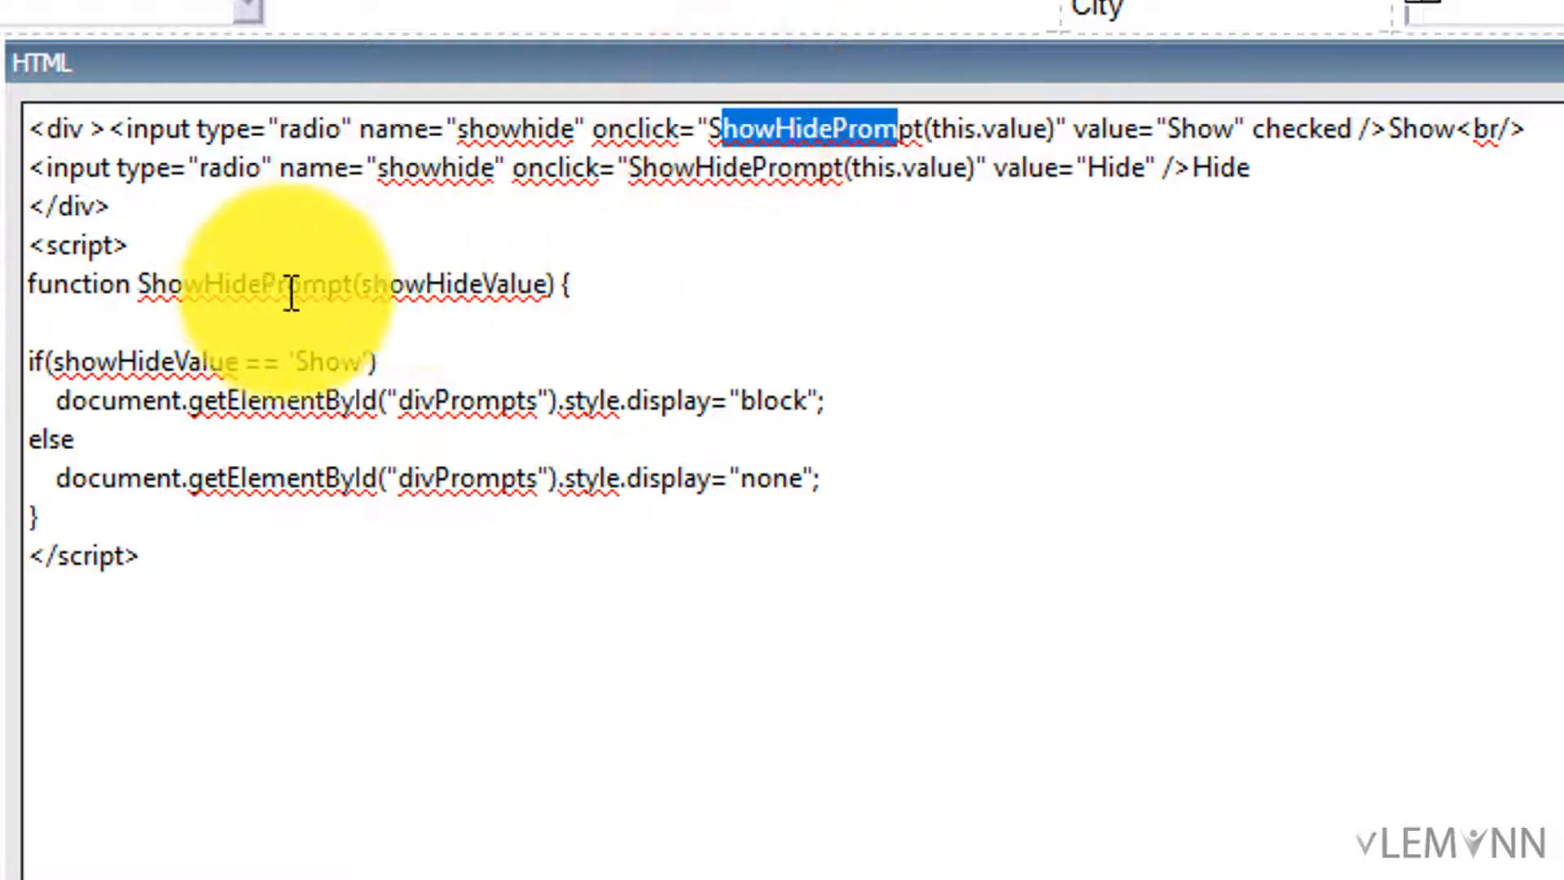
drag(1166, 131, 1239, 133)
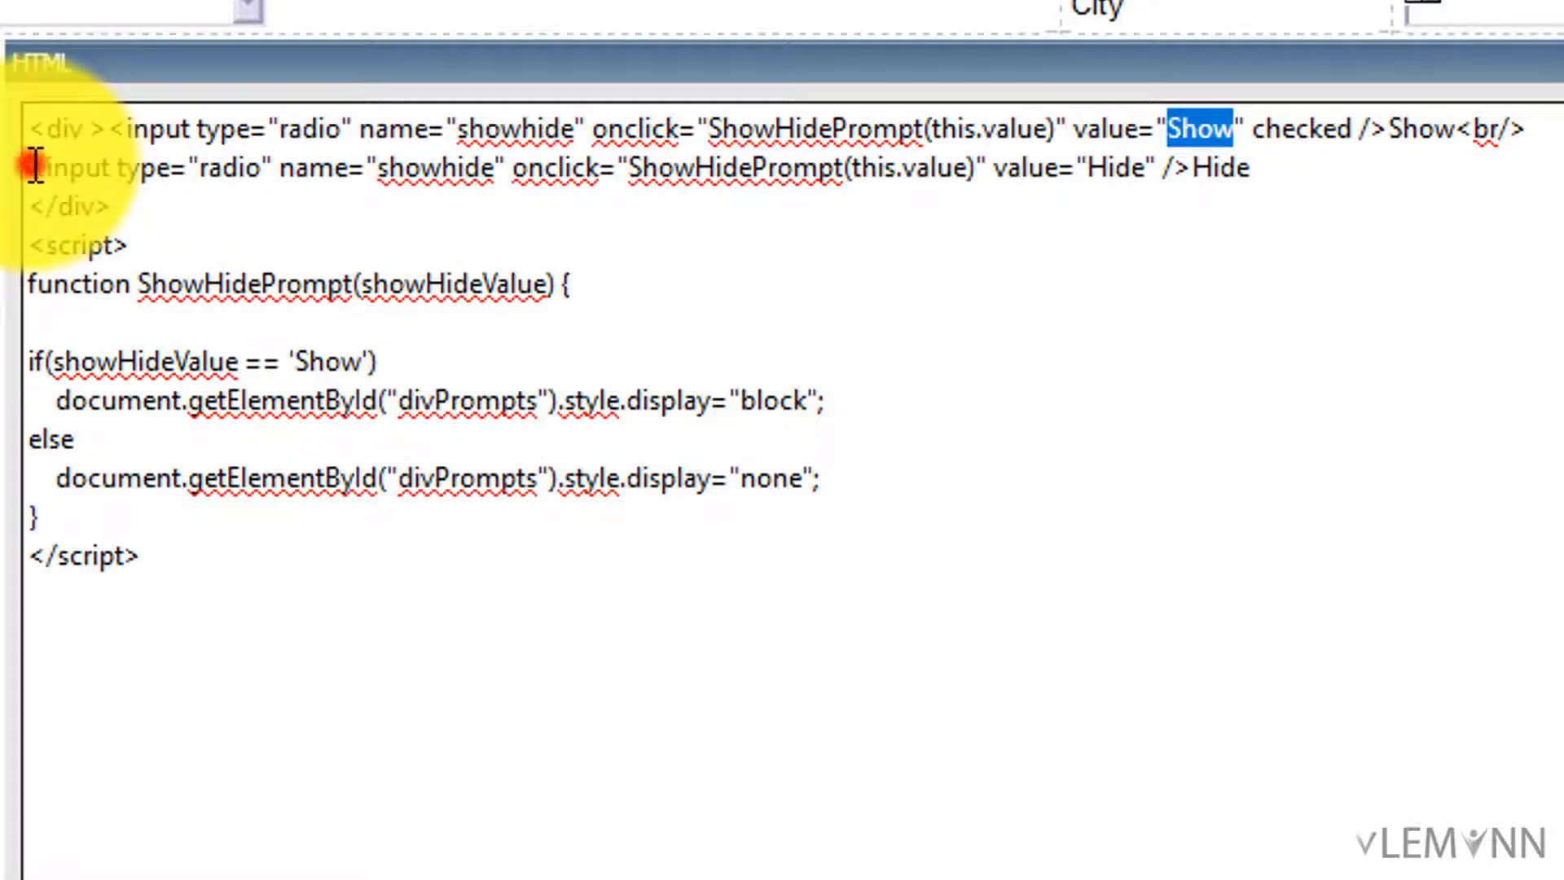
drag(34, 167, 1194, 167)
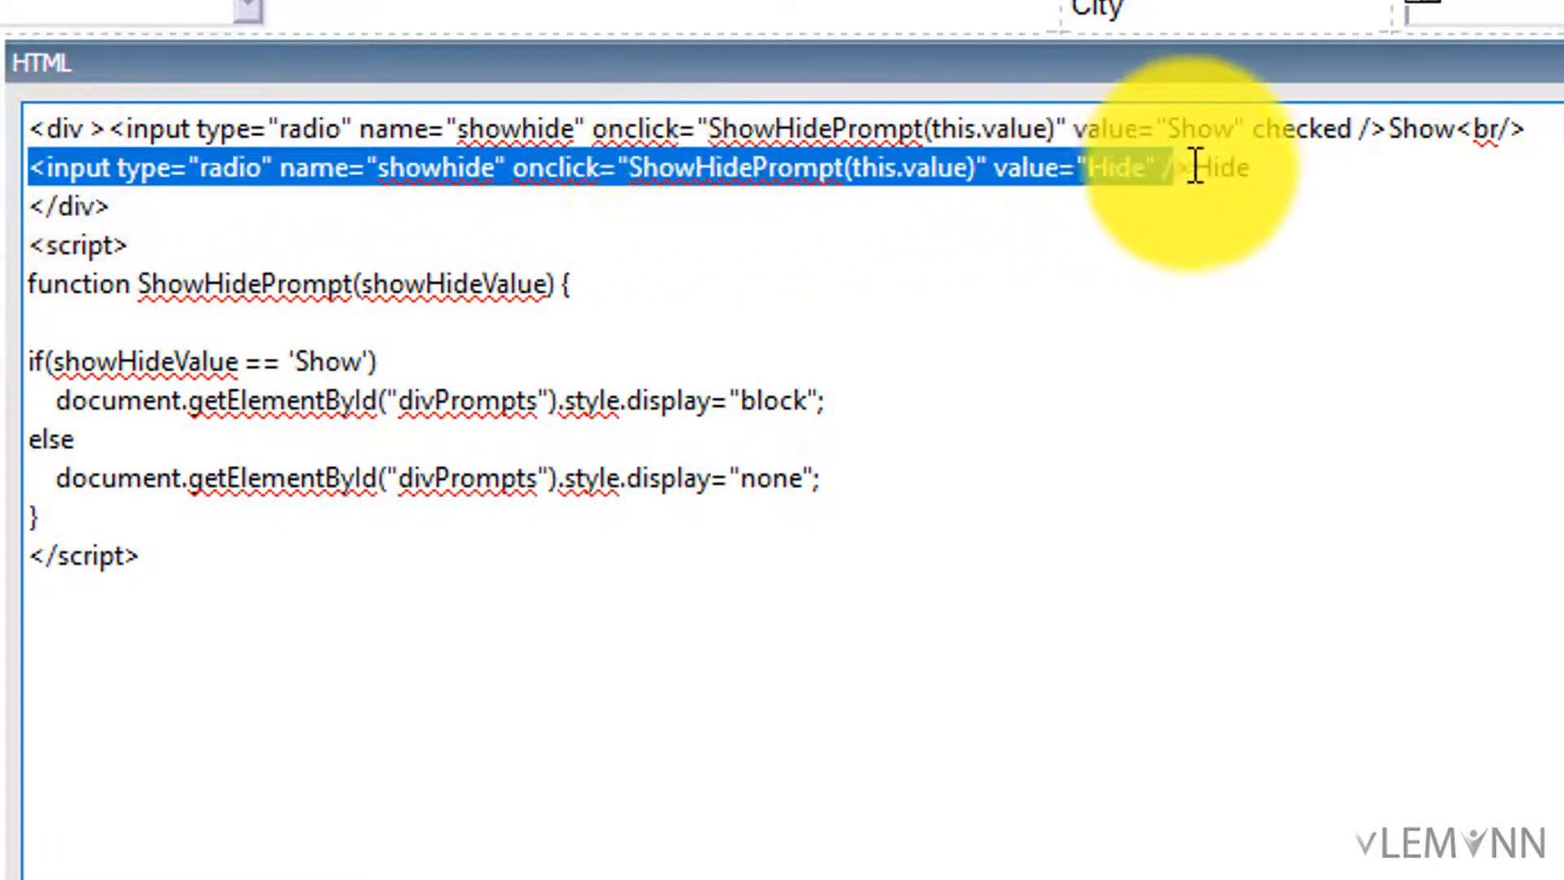
click(1146, 215)
drag(631, 168, 838, 168)
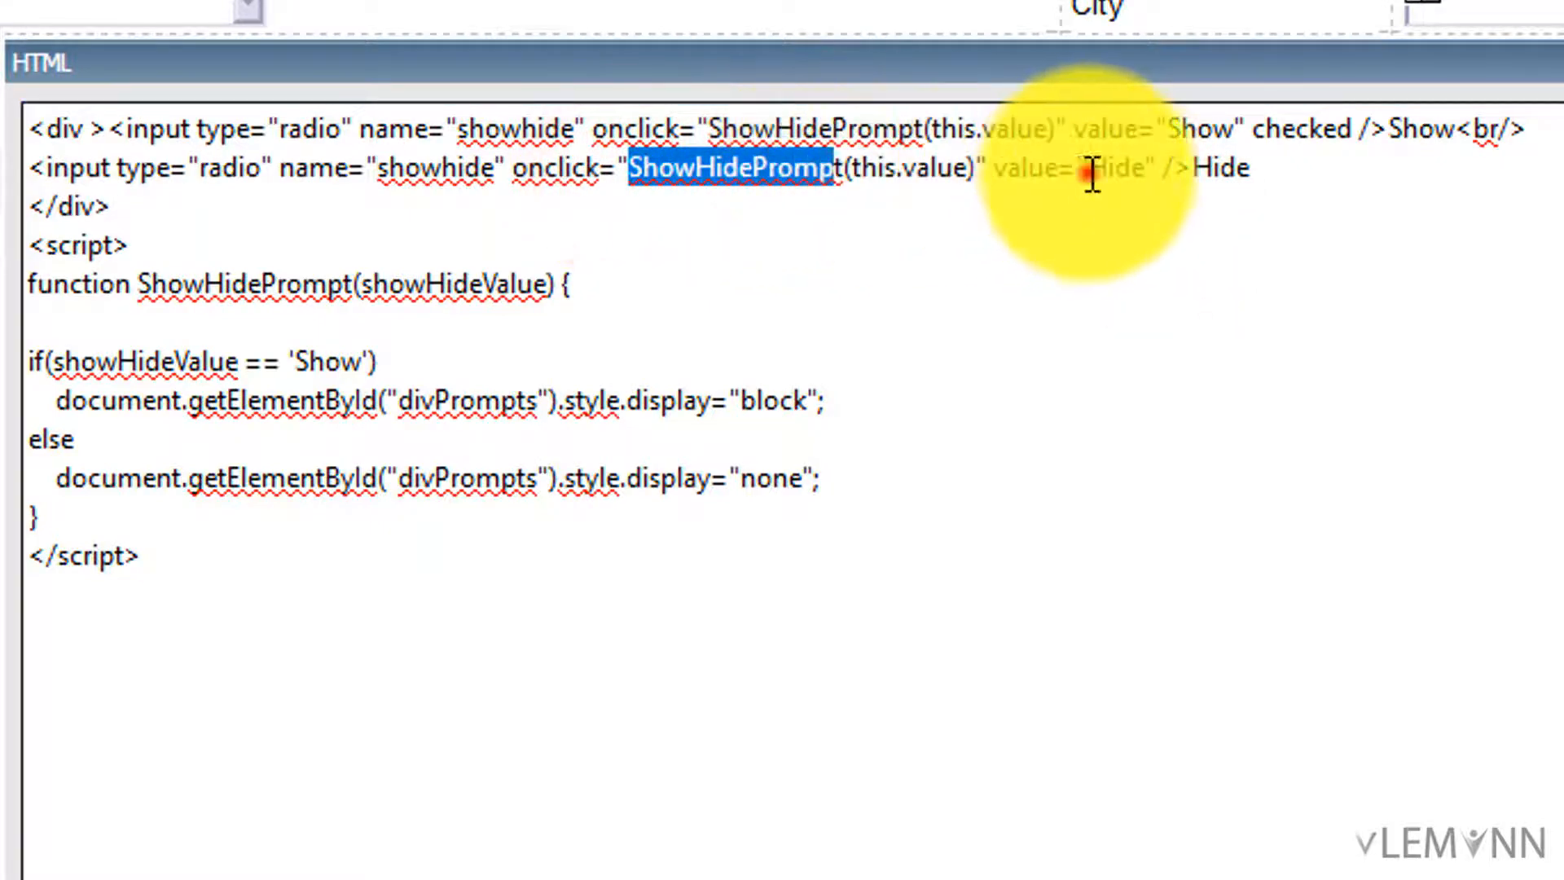
drag(1090, 168, 1135, 168)
Examine the ShowHidePrompt function's showHideValue parameter, the 'Show' condition and the divPrompts element ID it uses
click(615, 364)
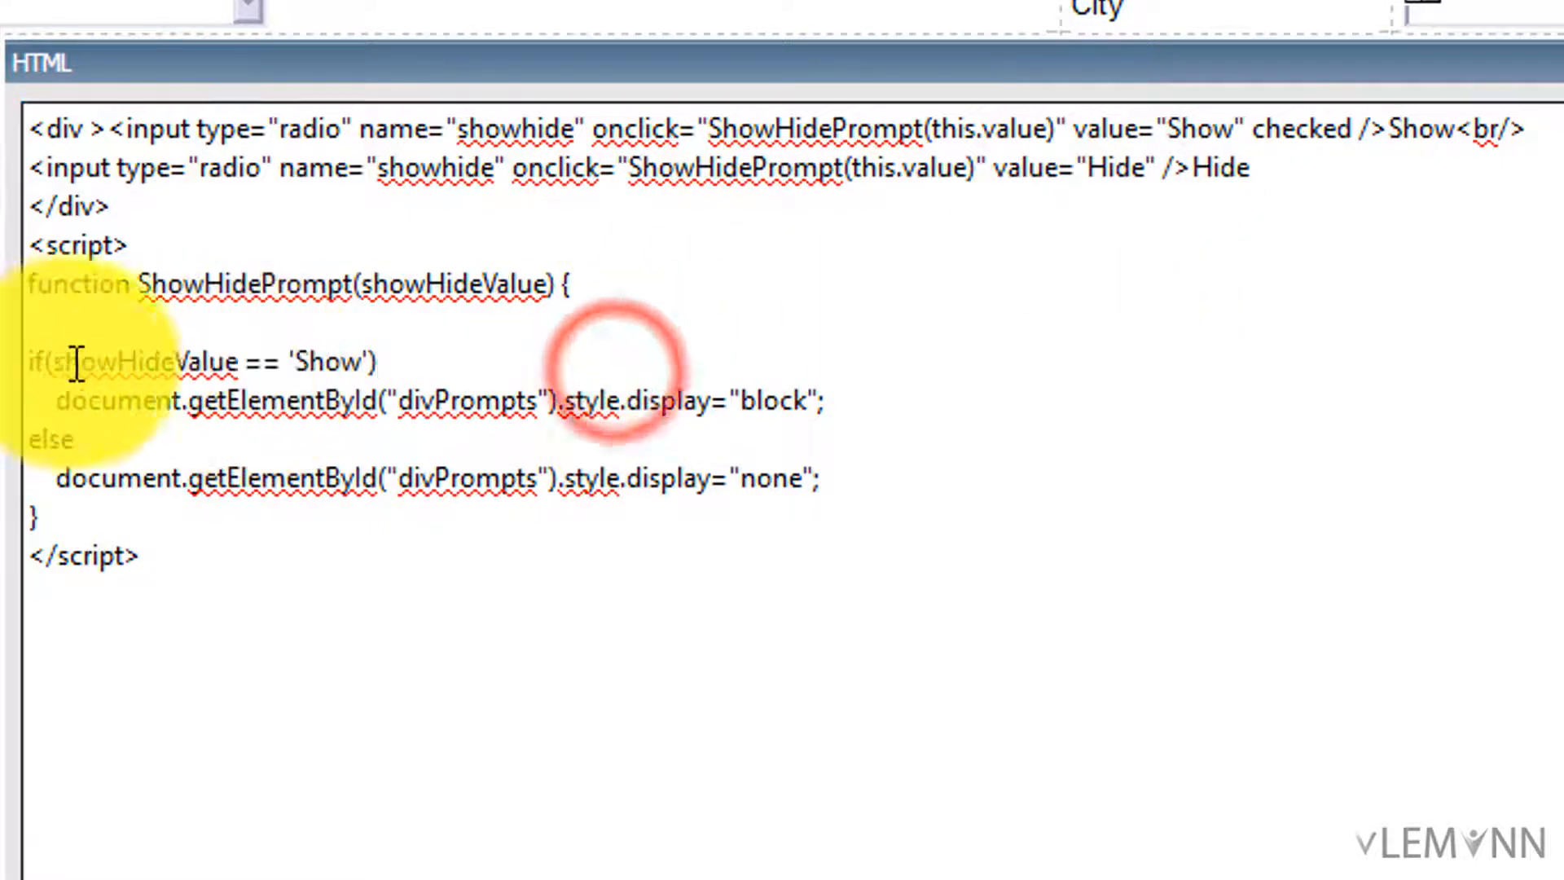
click(473, 295)
drag(360, 285, 550, 277)
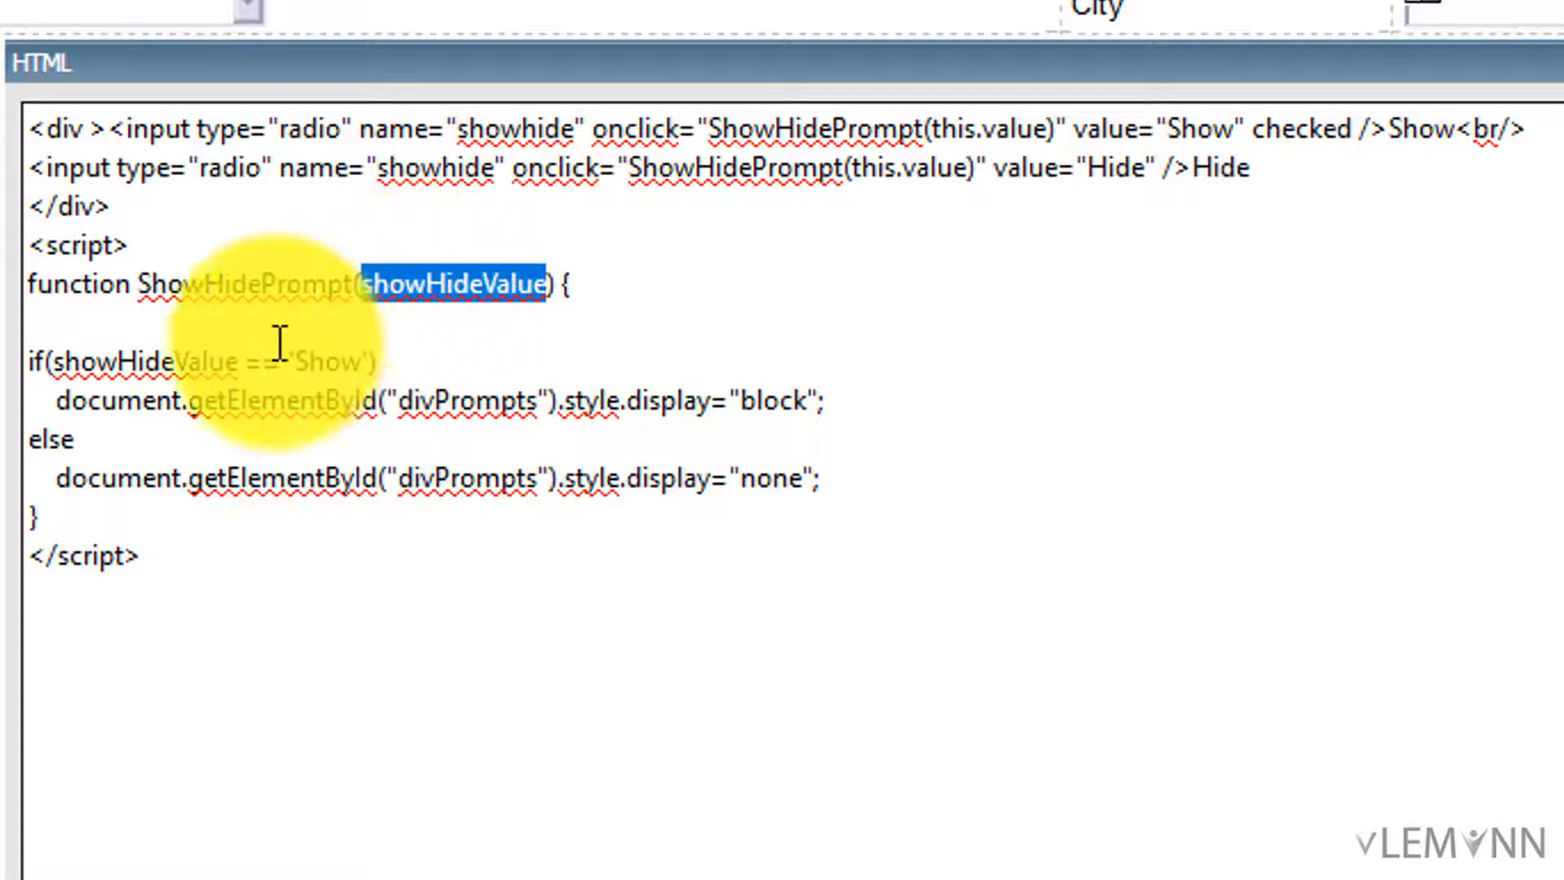
drag(290, 361, 340, 361)
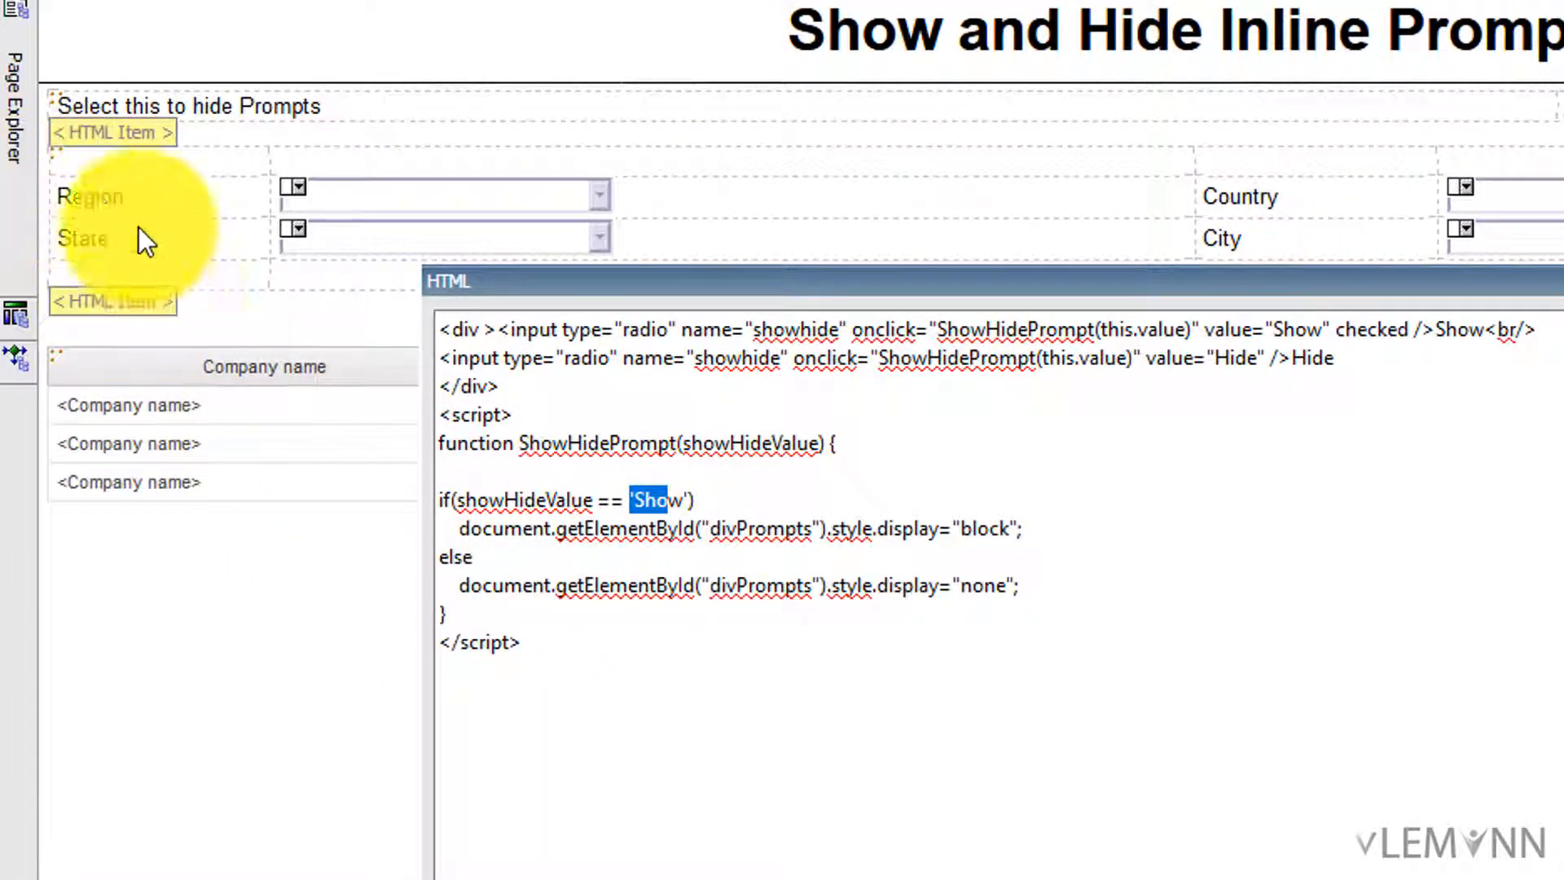
drag(650, 529, 609, 530)
click(524, 588)
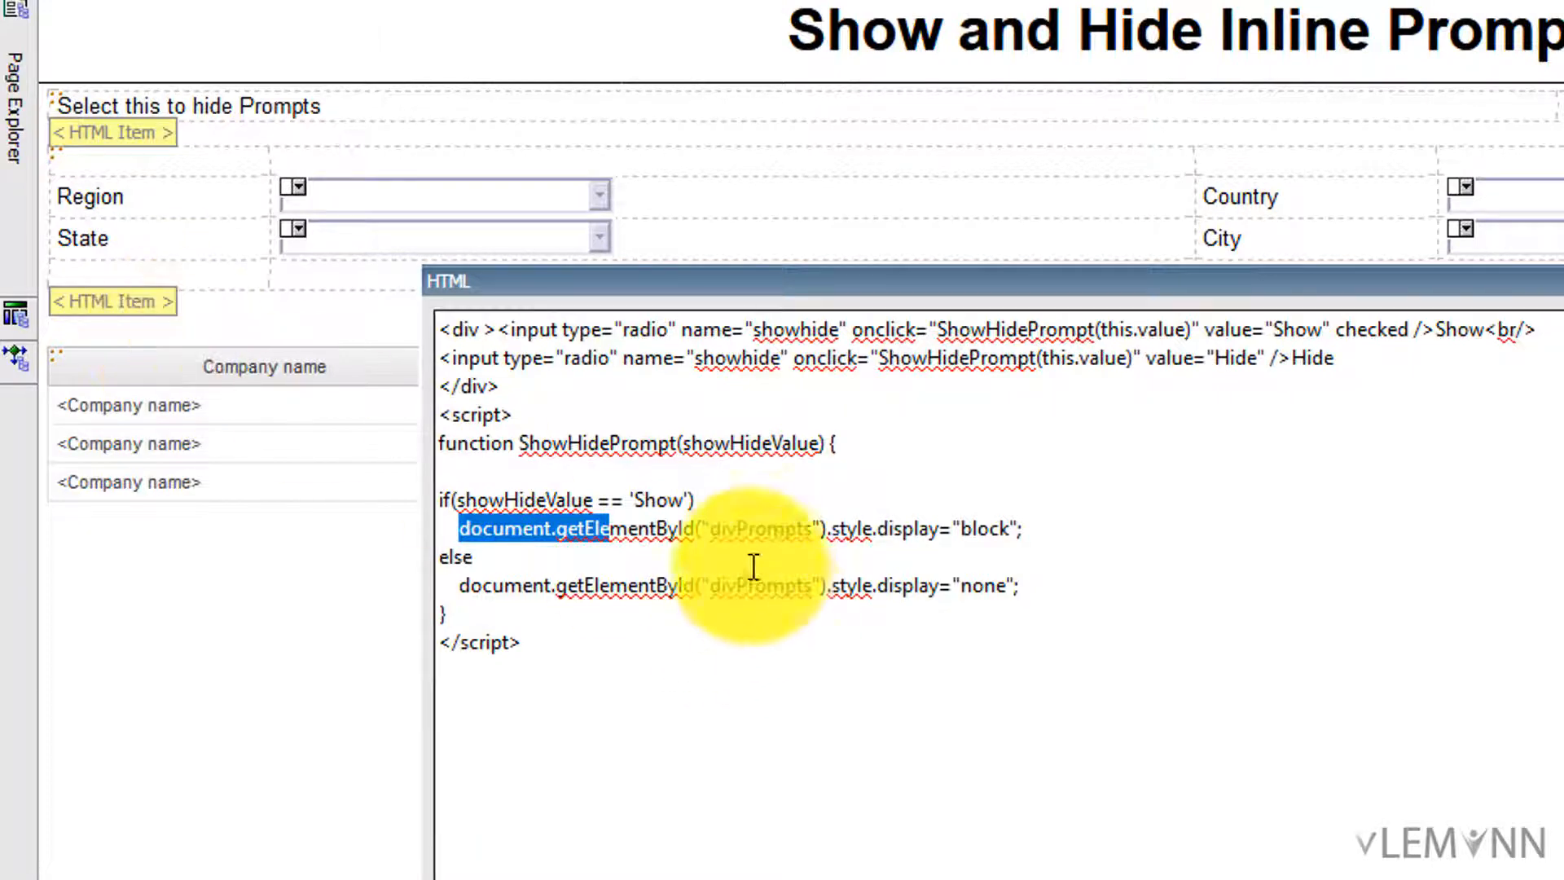
double_click(755, 532)
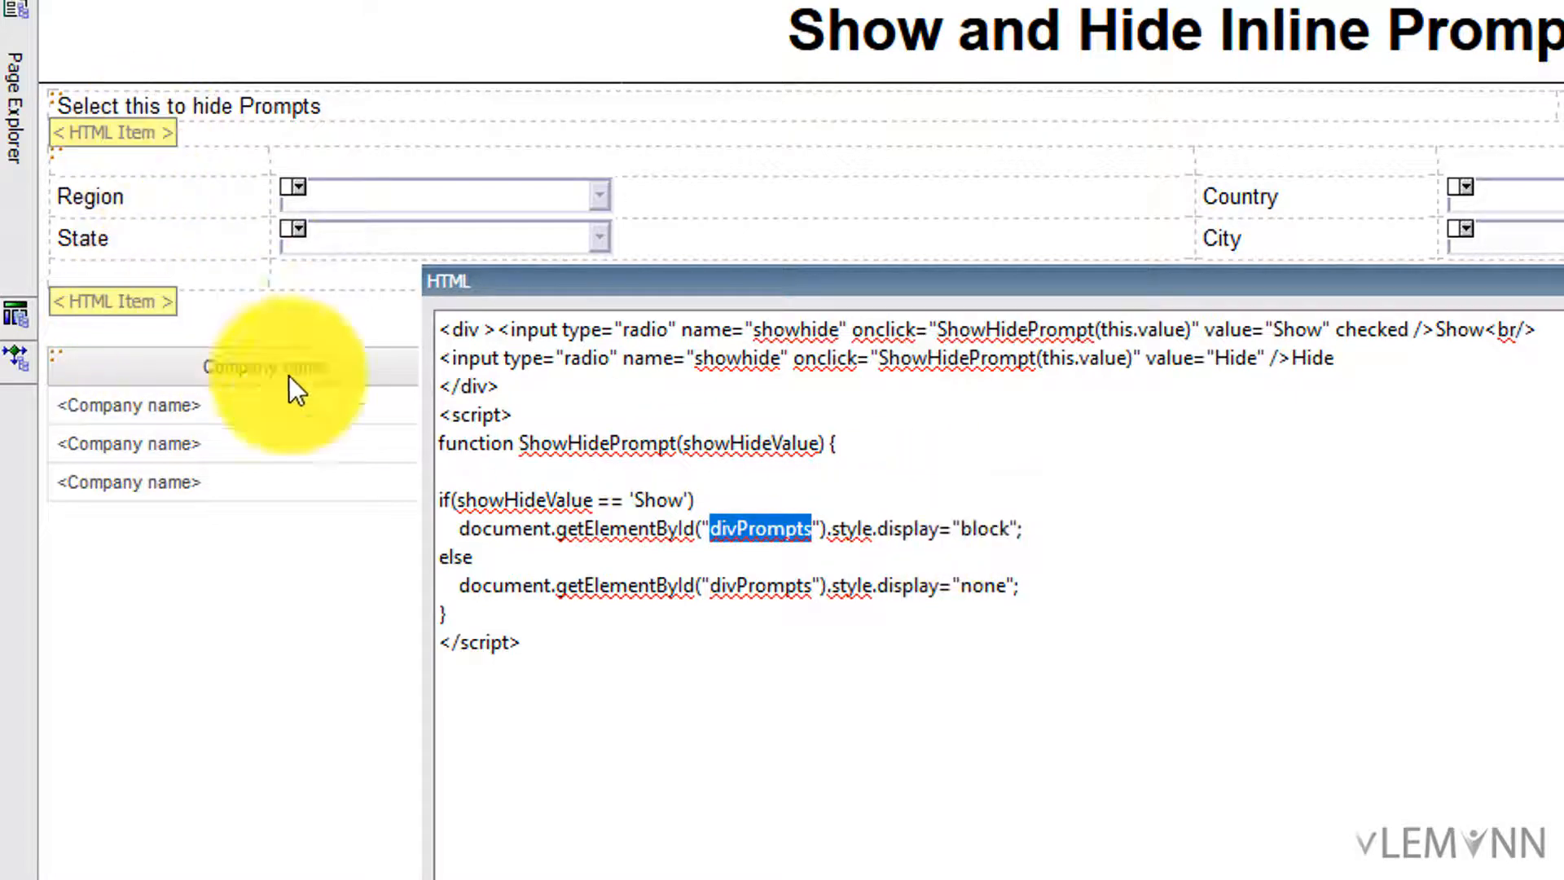
click(1083, 680)
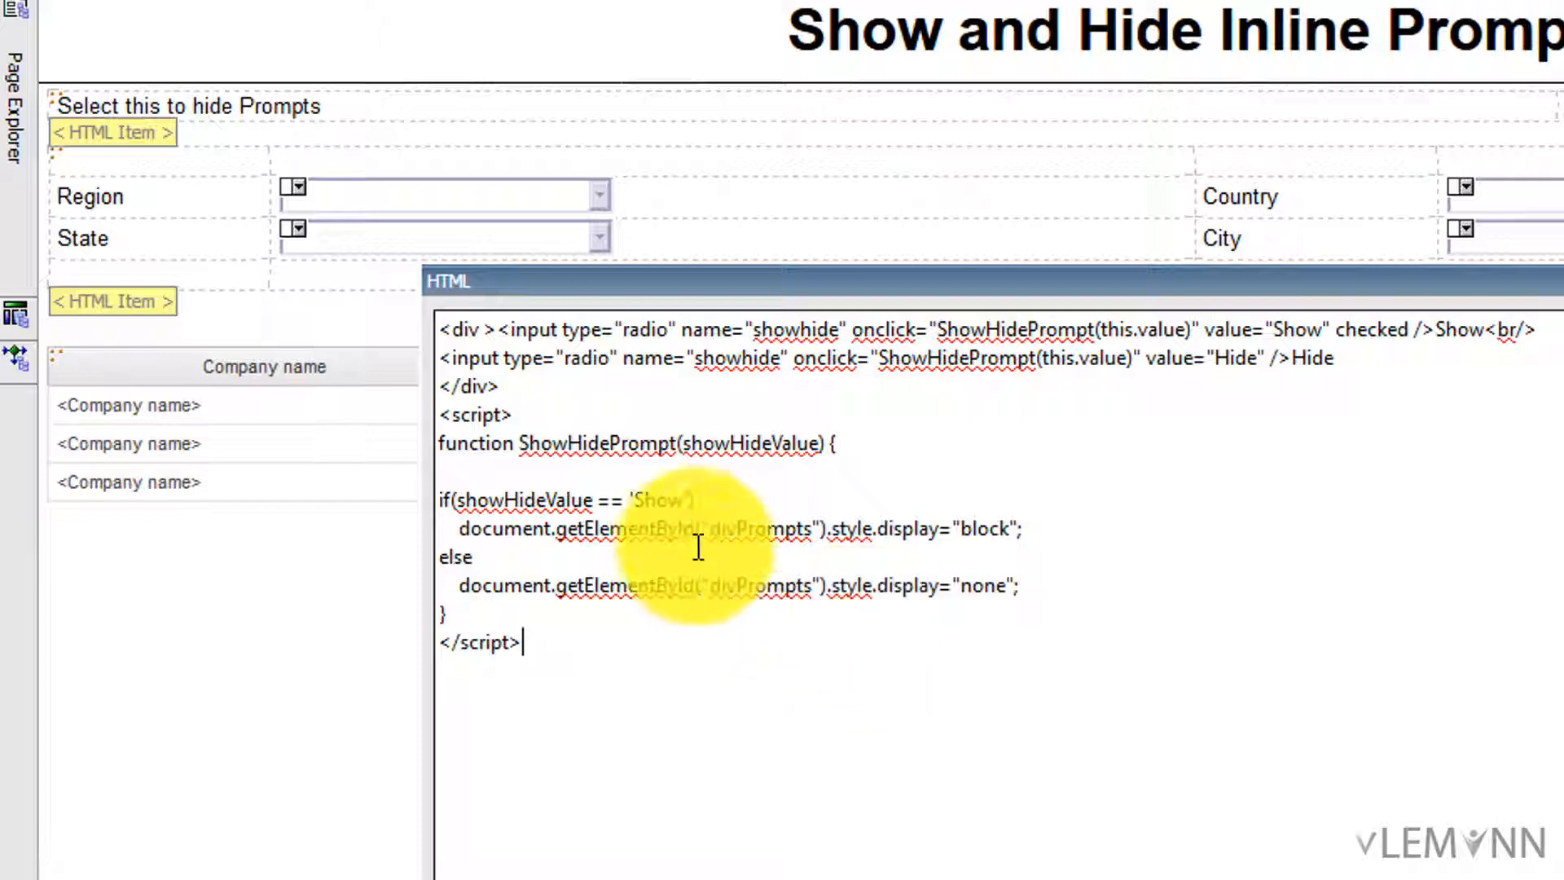
drag(710, 530, 810, 532)
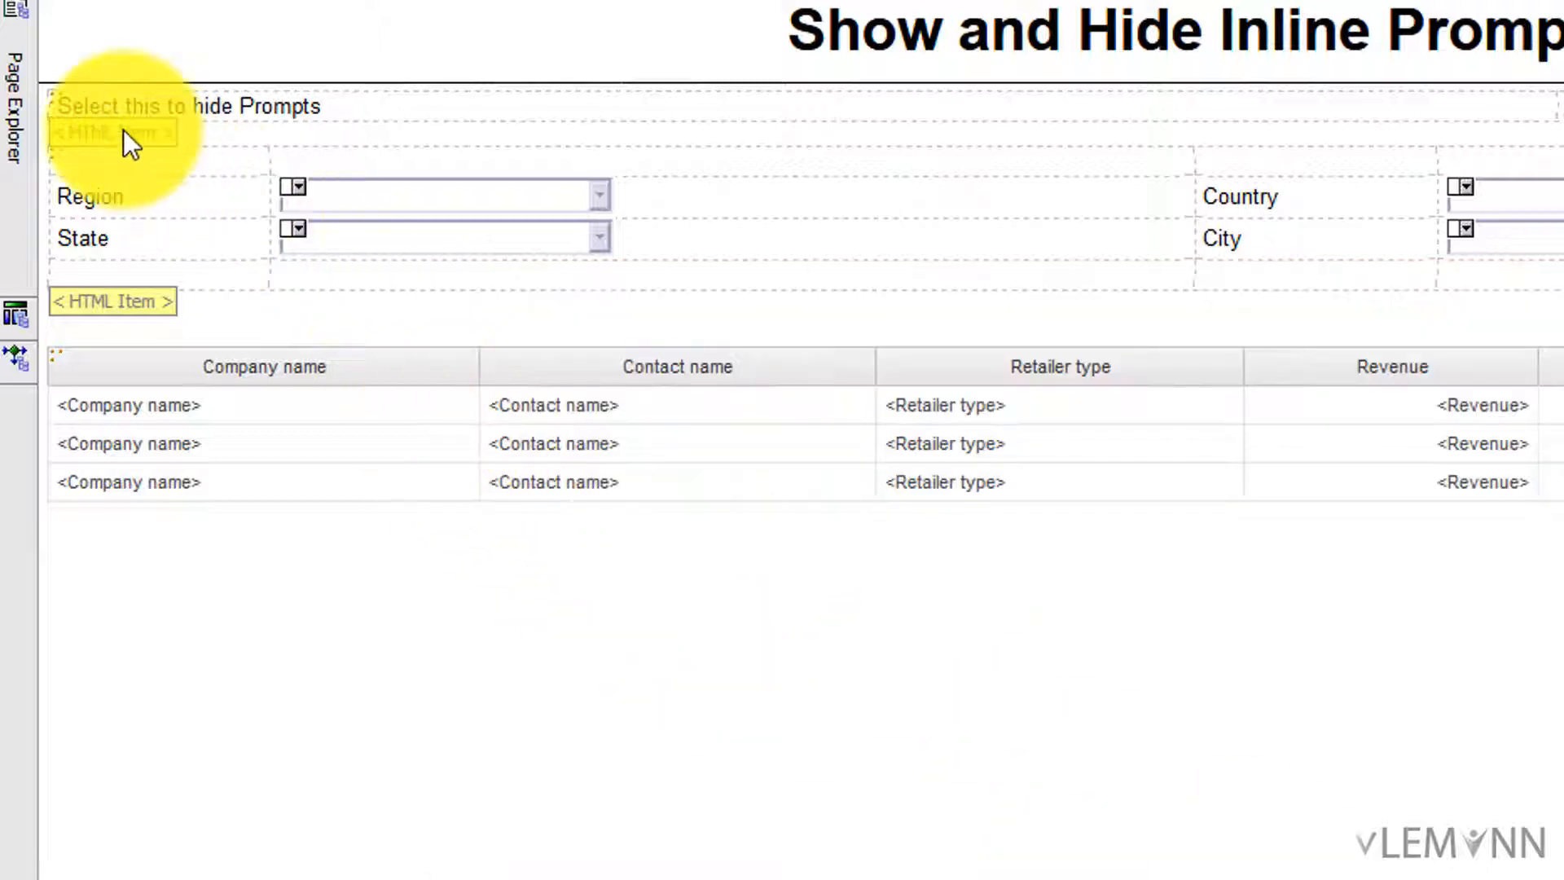
Enter <div id="divPrompts"> in the HTML item directly above the prompt table
click(122, 131)
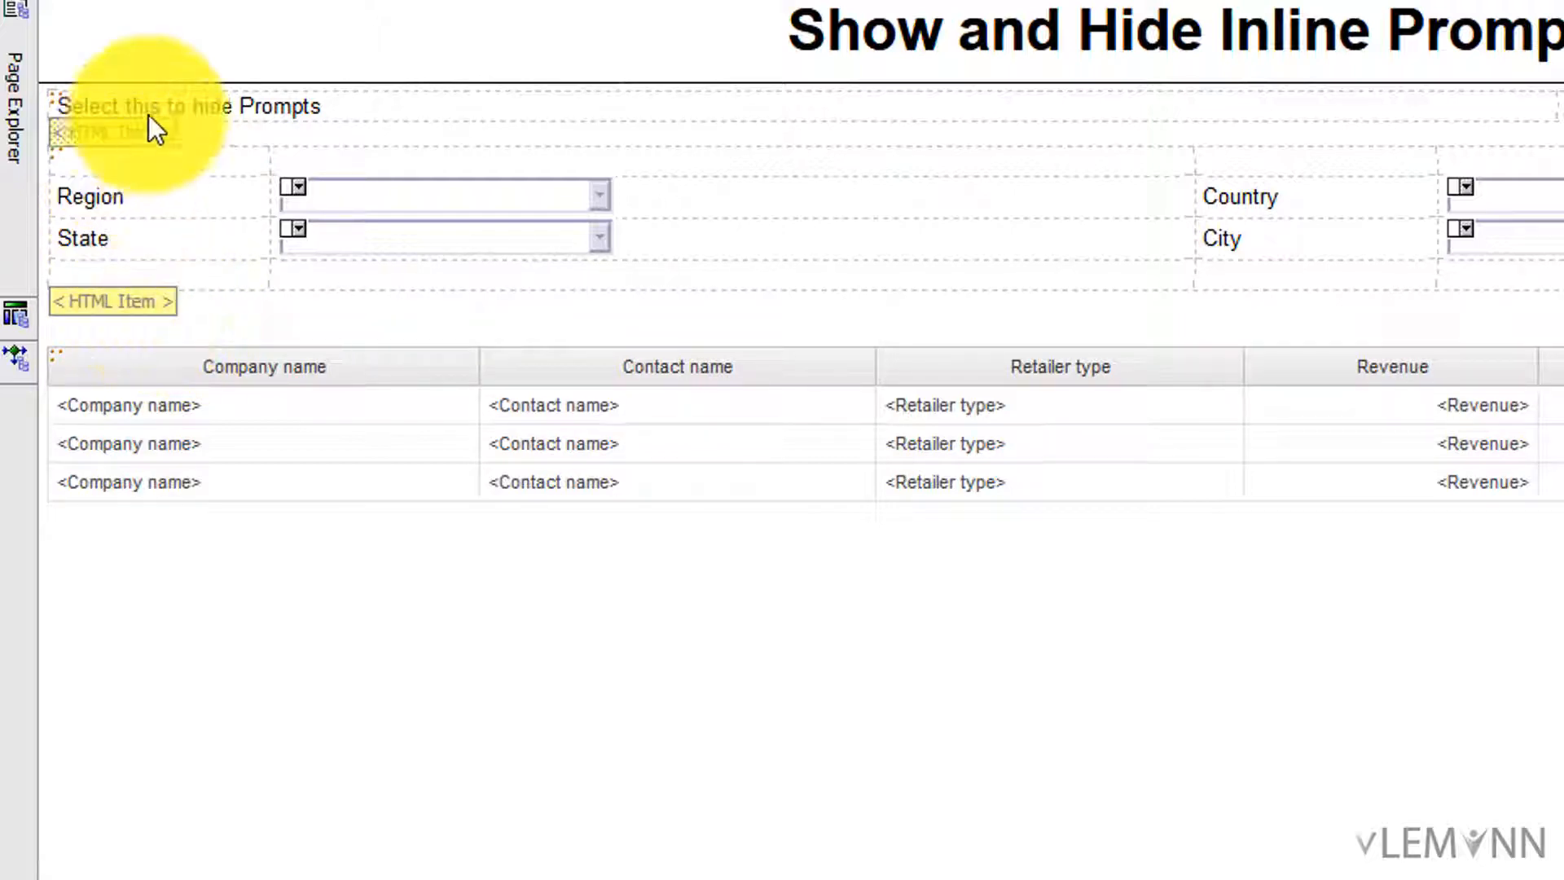
click(98, 129)
click(273, 297)
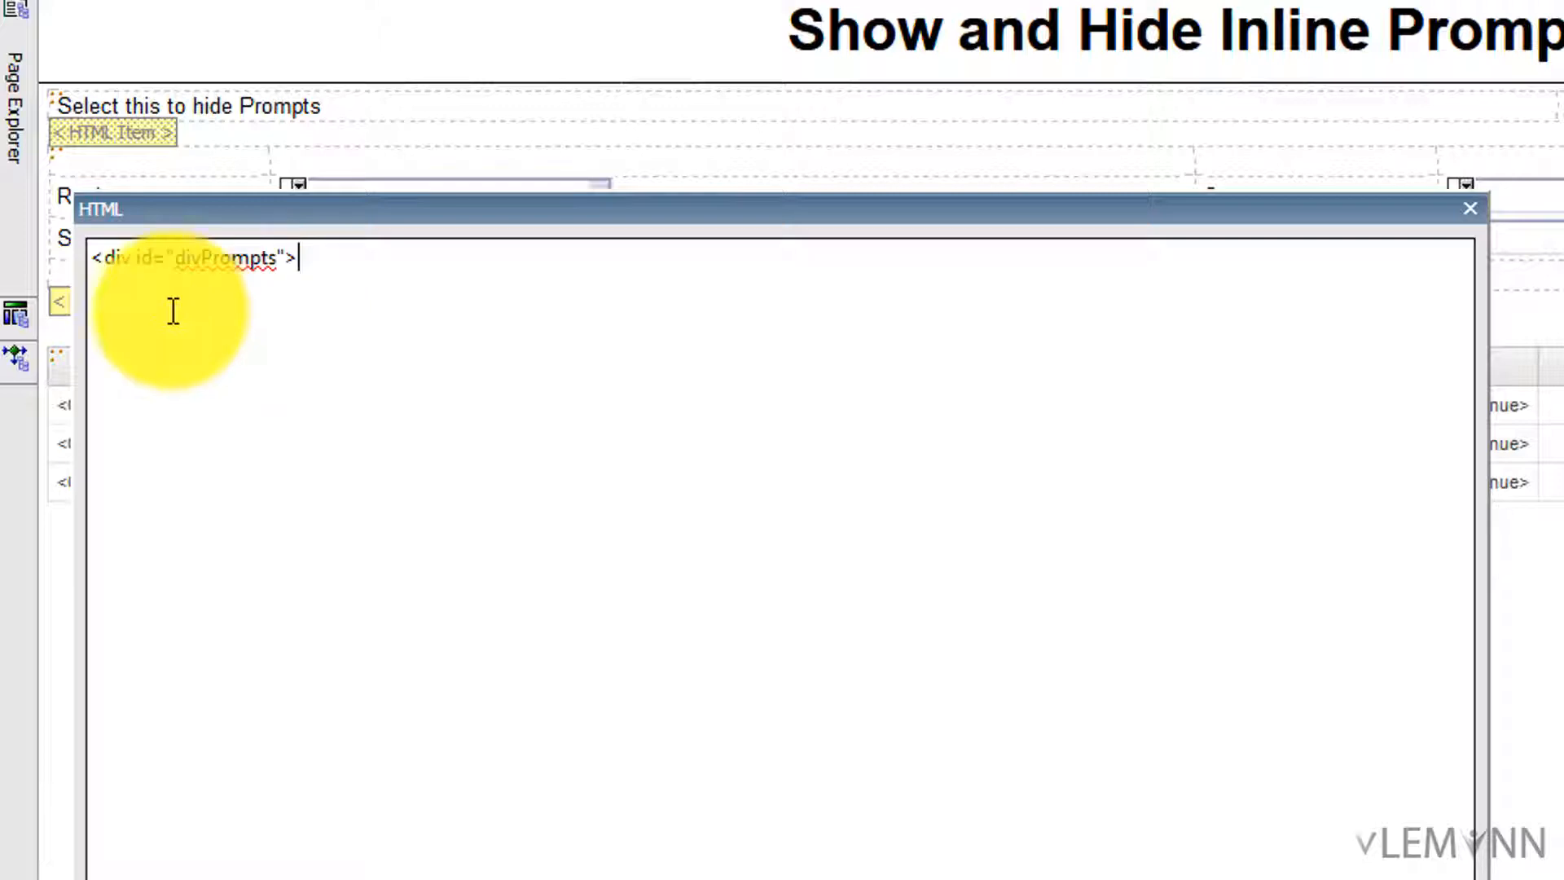
drag(314, 257, 35, 237)
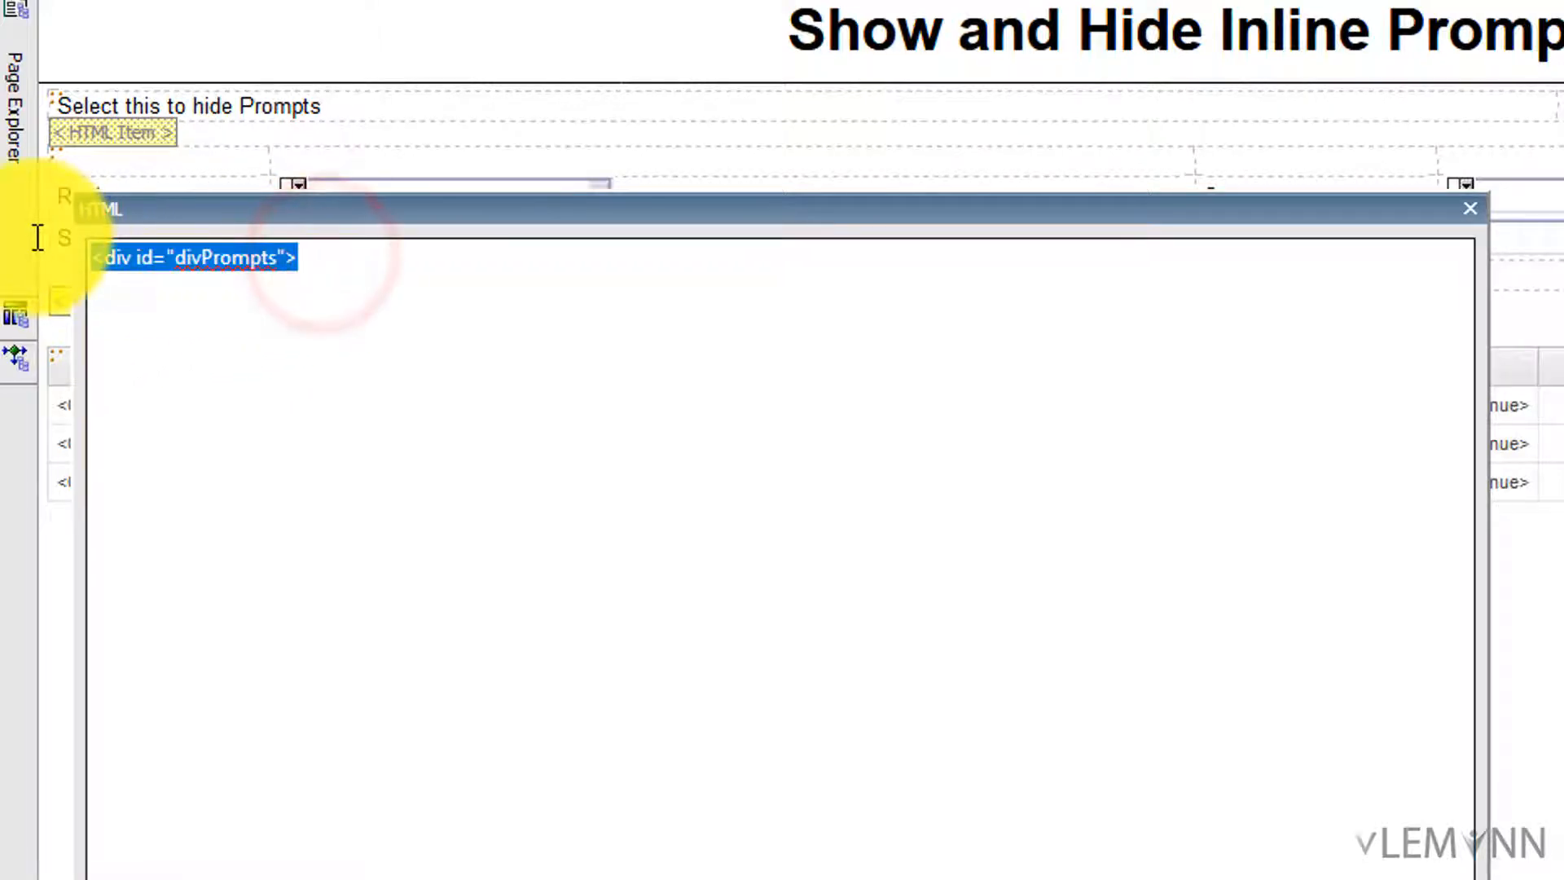
click(948, 807)
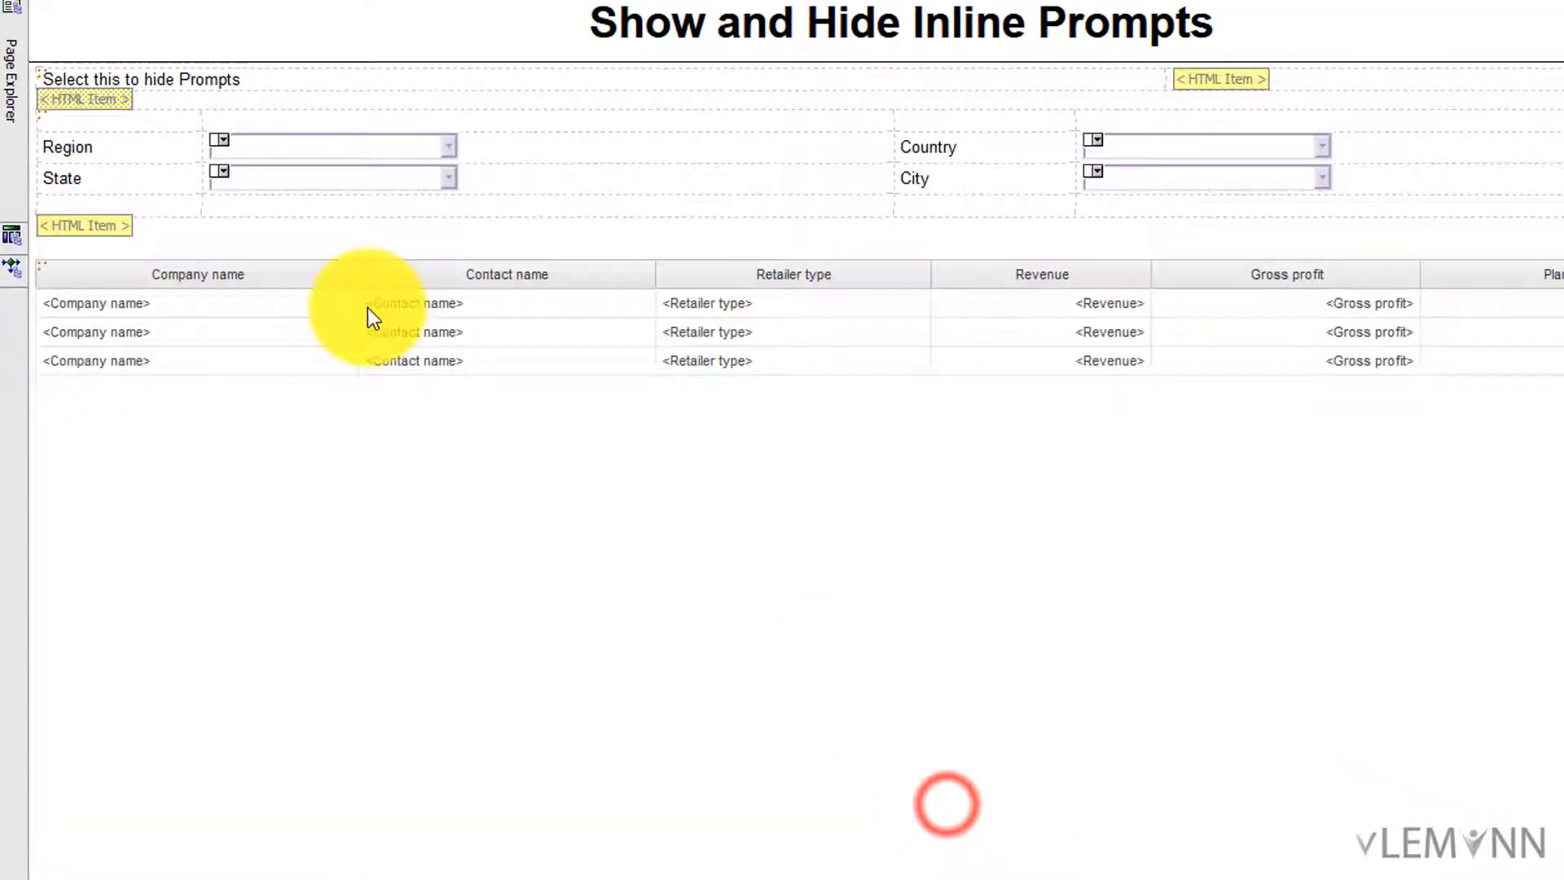
Enter the closing </div> tag in the HTML item directly below the prompt table
double_click(94, 225)
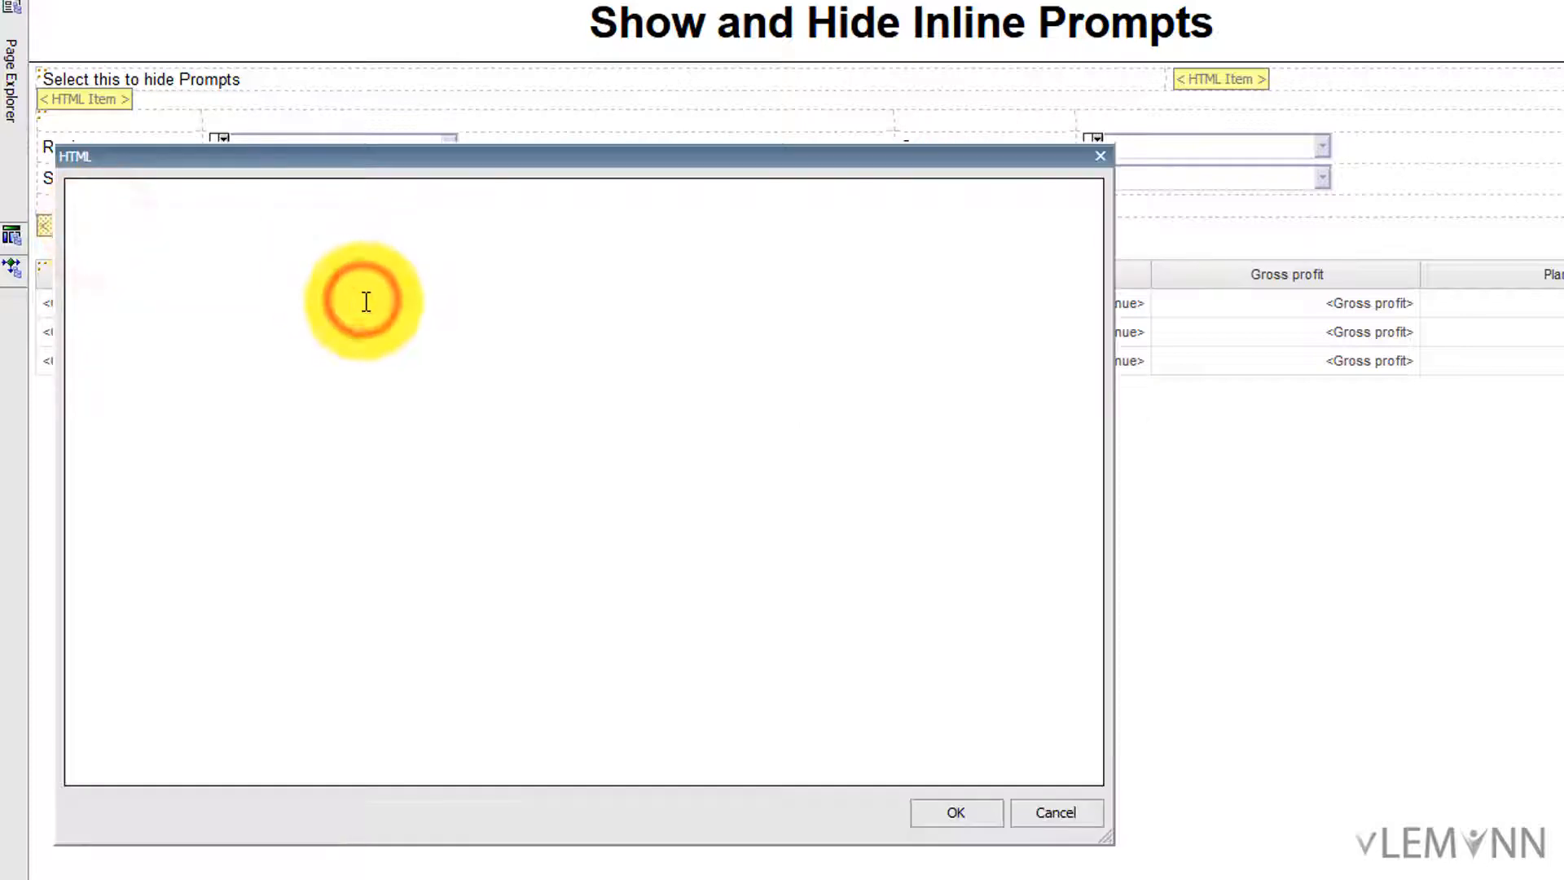
text(</div>)
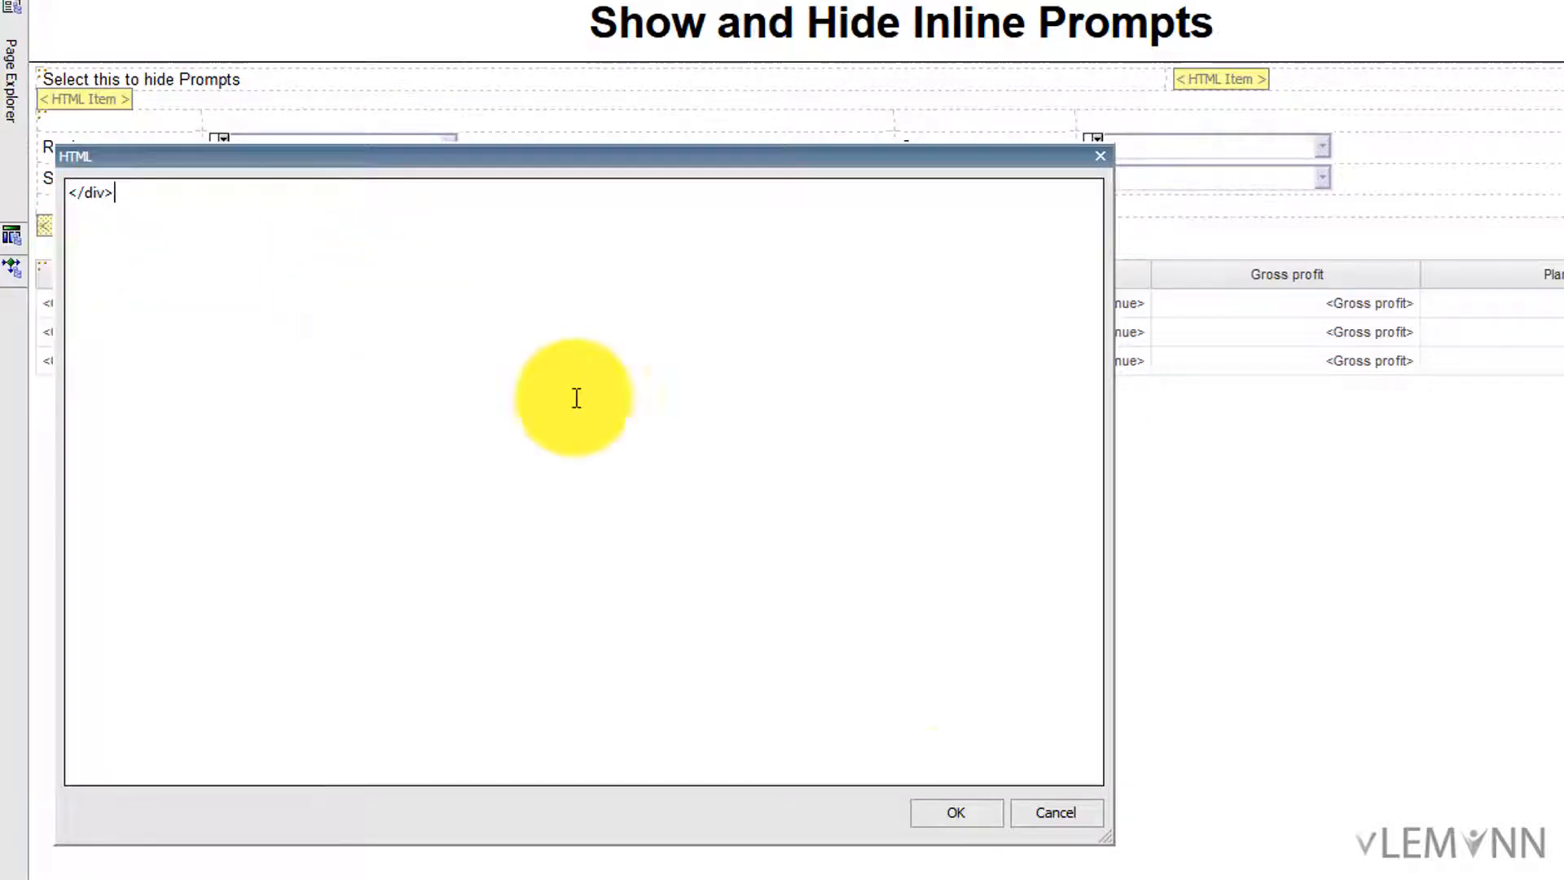
click(965, 815)
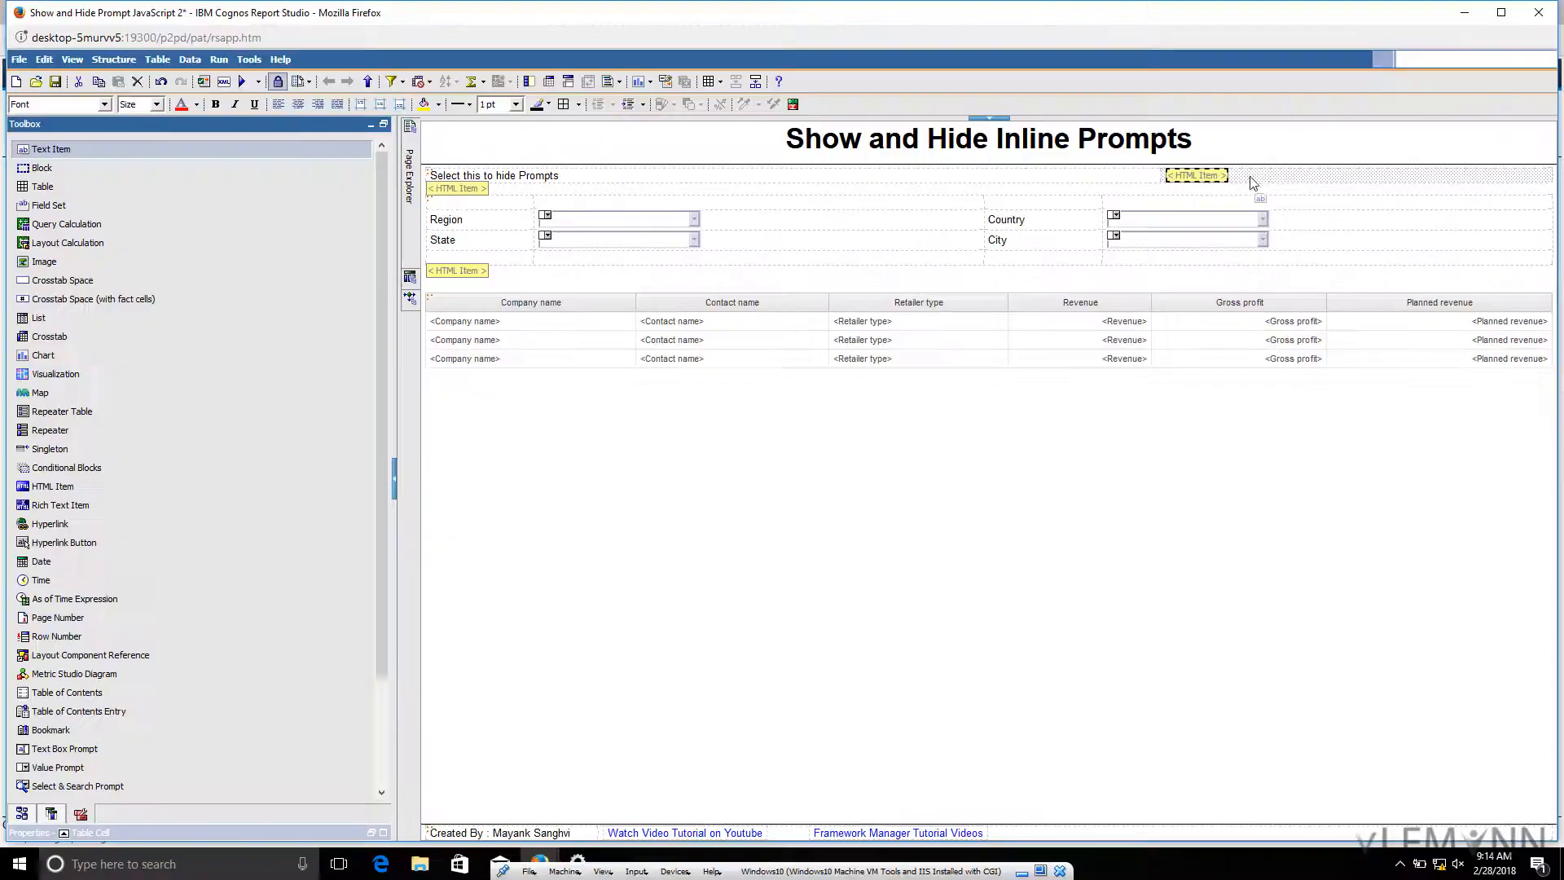
Add a text item containing the radio-button and script code below the HTML item in the "Select this to hide Prompts" row
double_click(1251, 179)
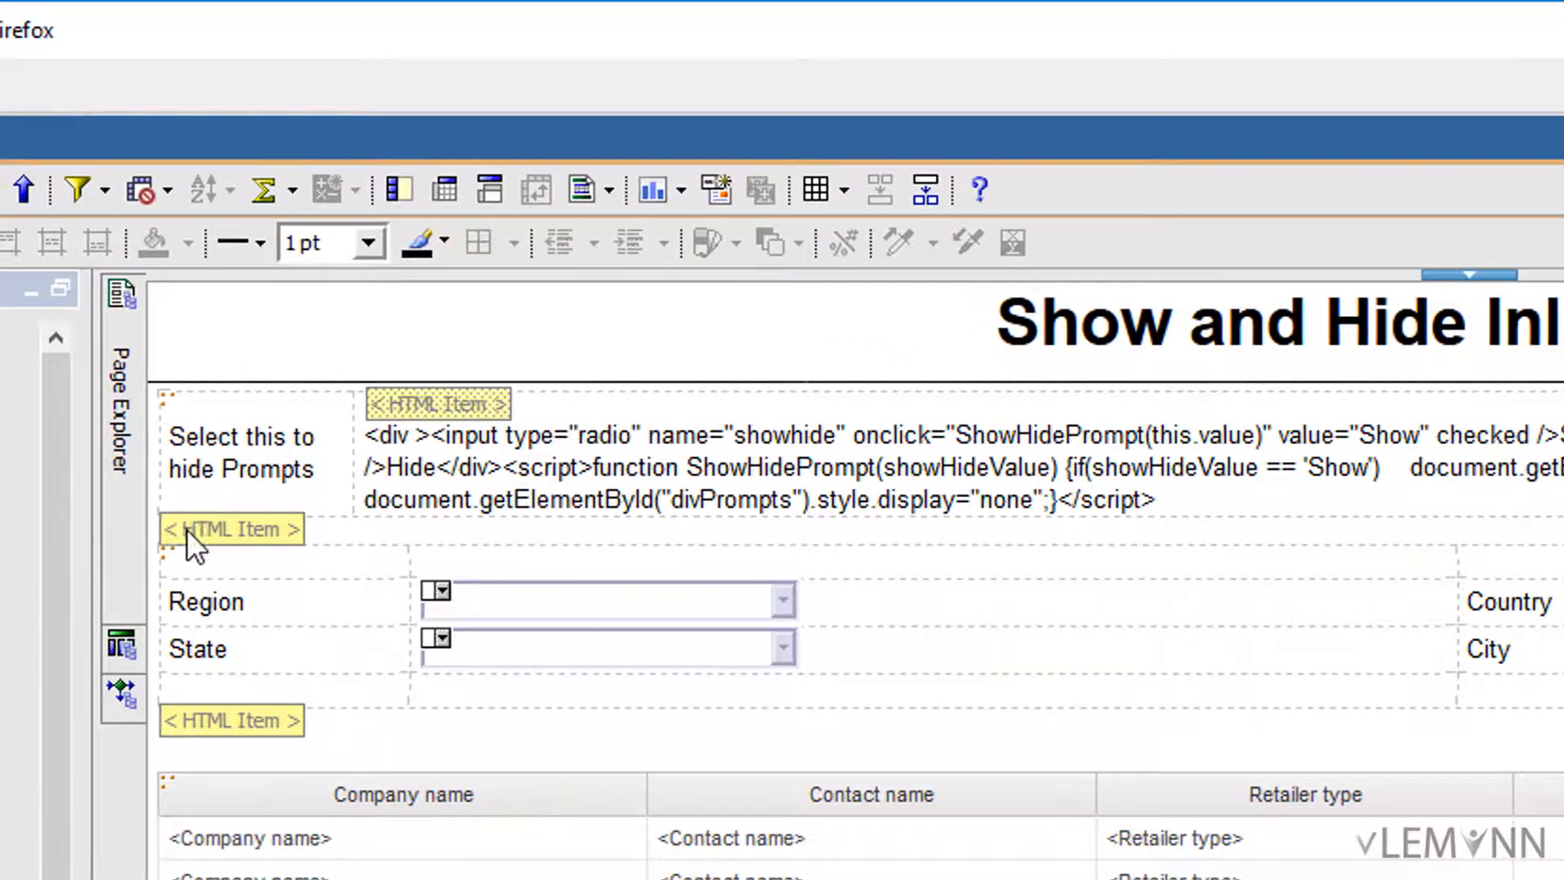
Check that the opening and closing div HTML items enclose the prompt table
click(187, 530)
click(257, 712)
click(164, 559)
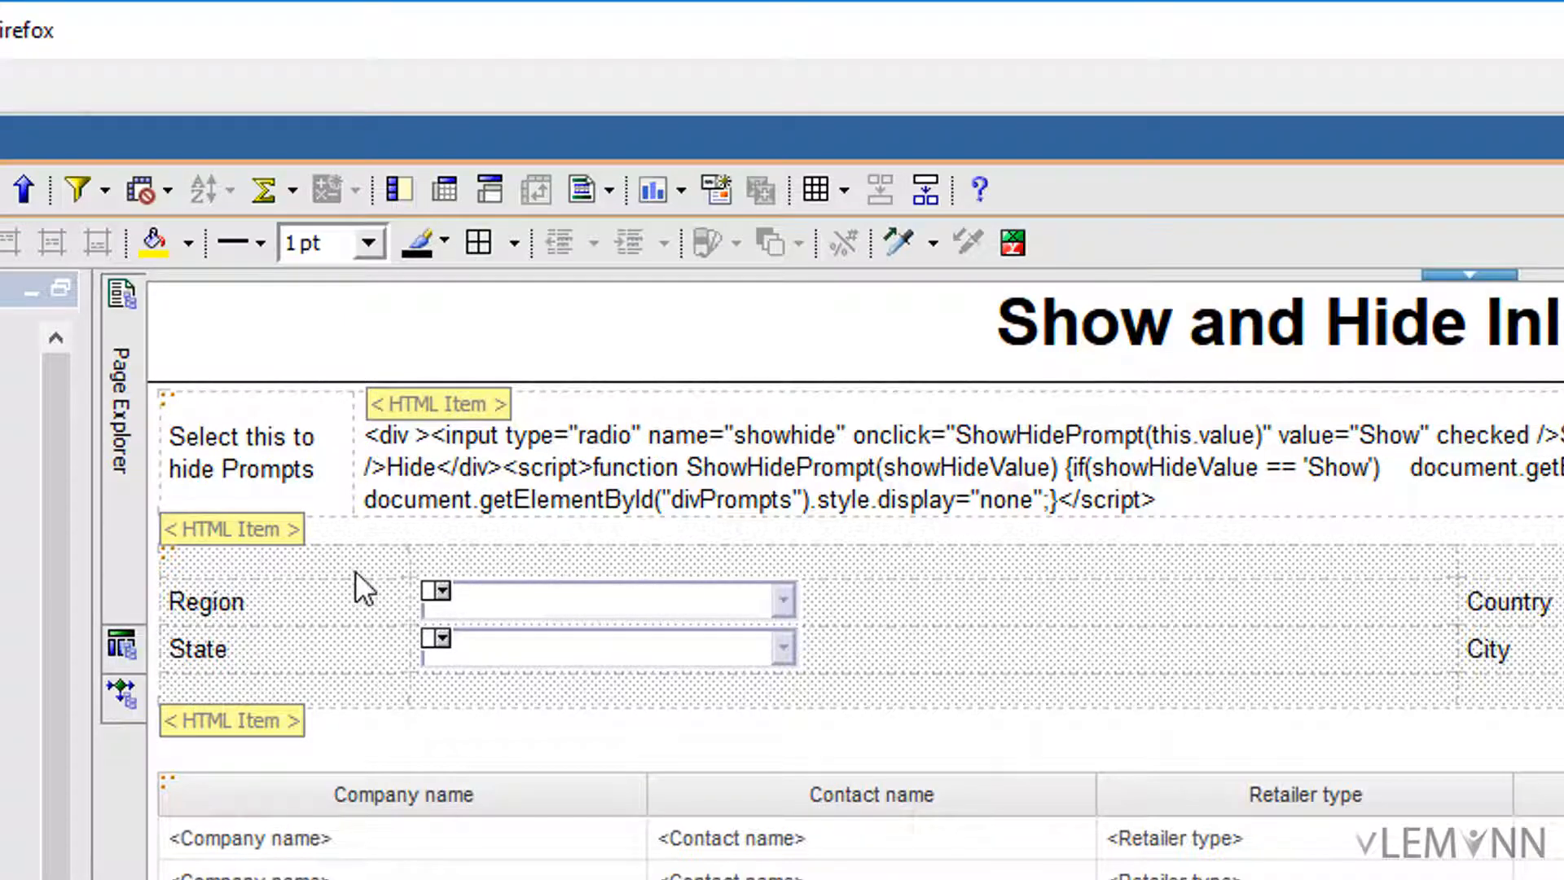
click(251, 526)
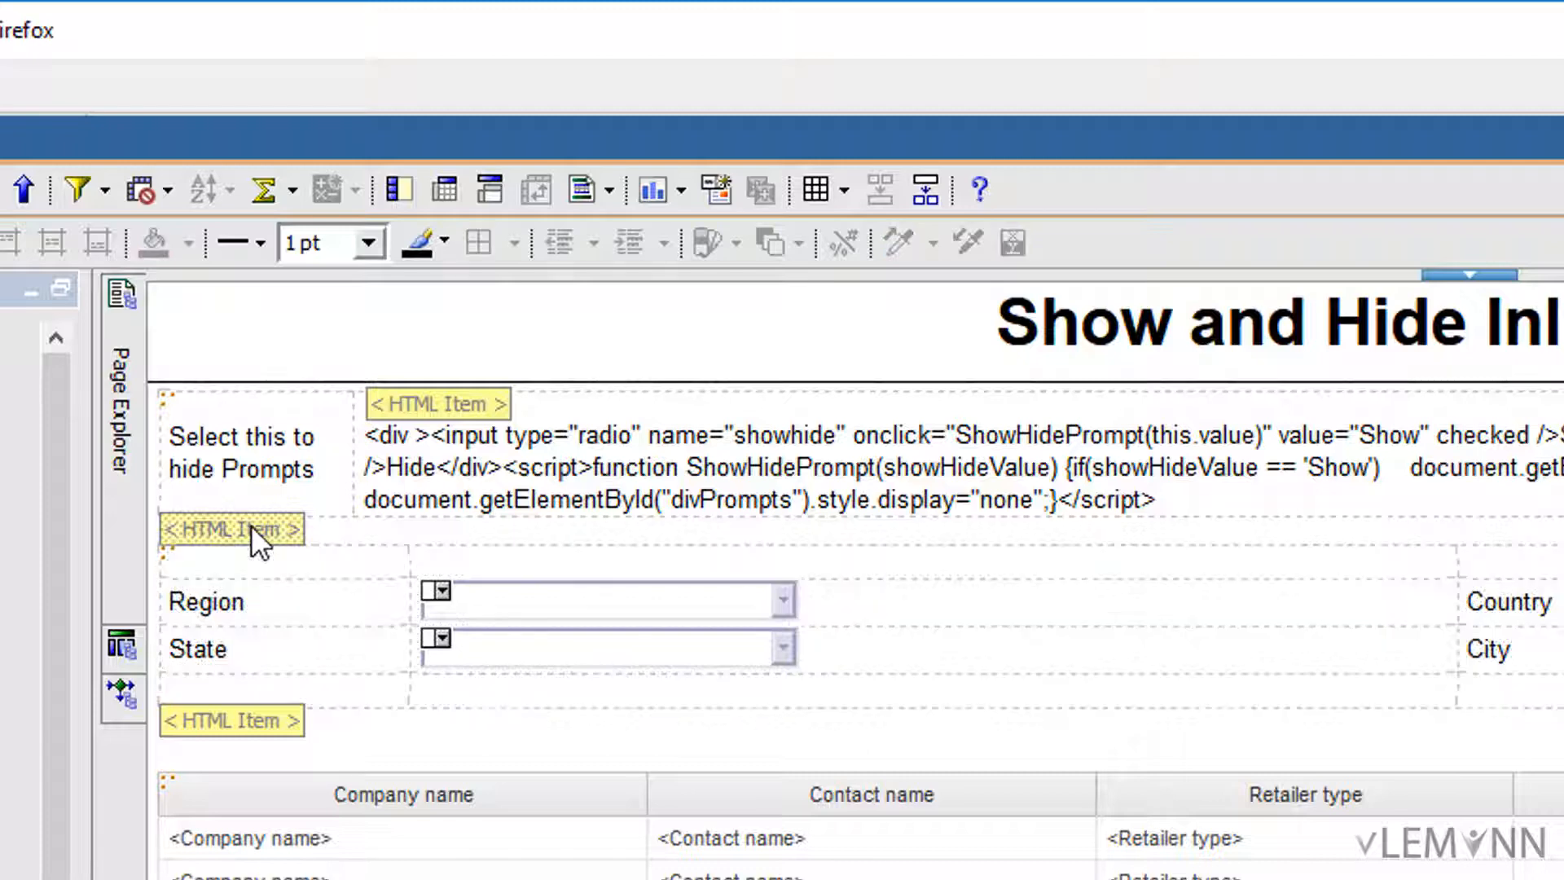
click(170, 560)
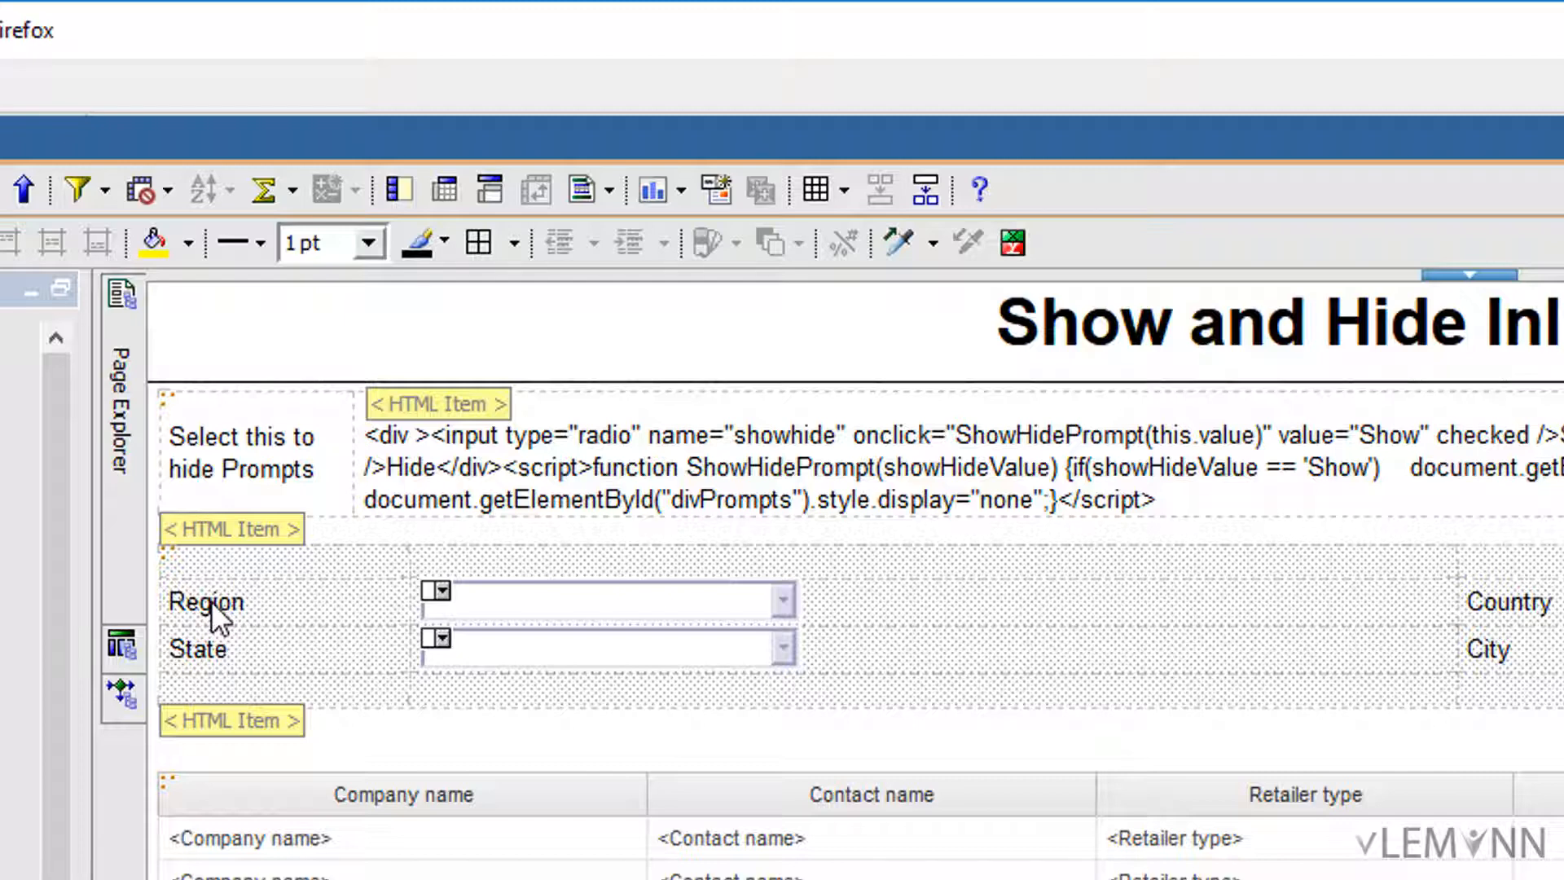
click(232, 536)
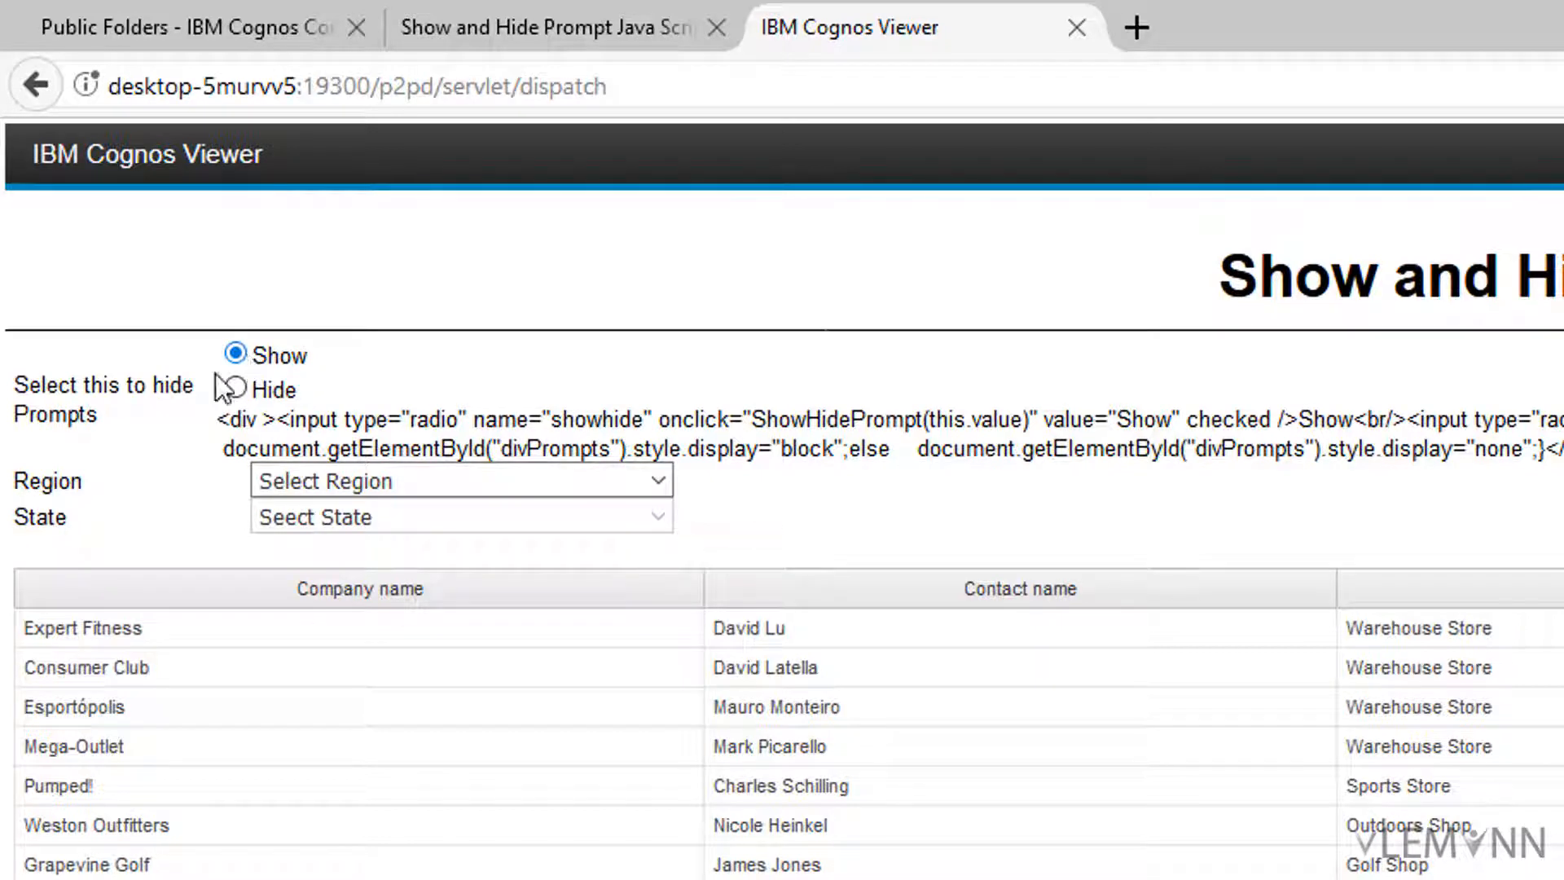
Run the report and choose Hide to test hiding the prompts
click(236, 388)
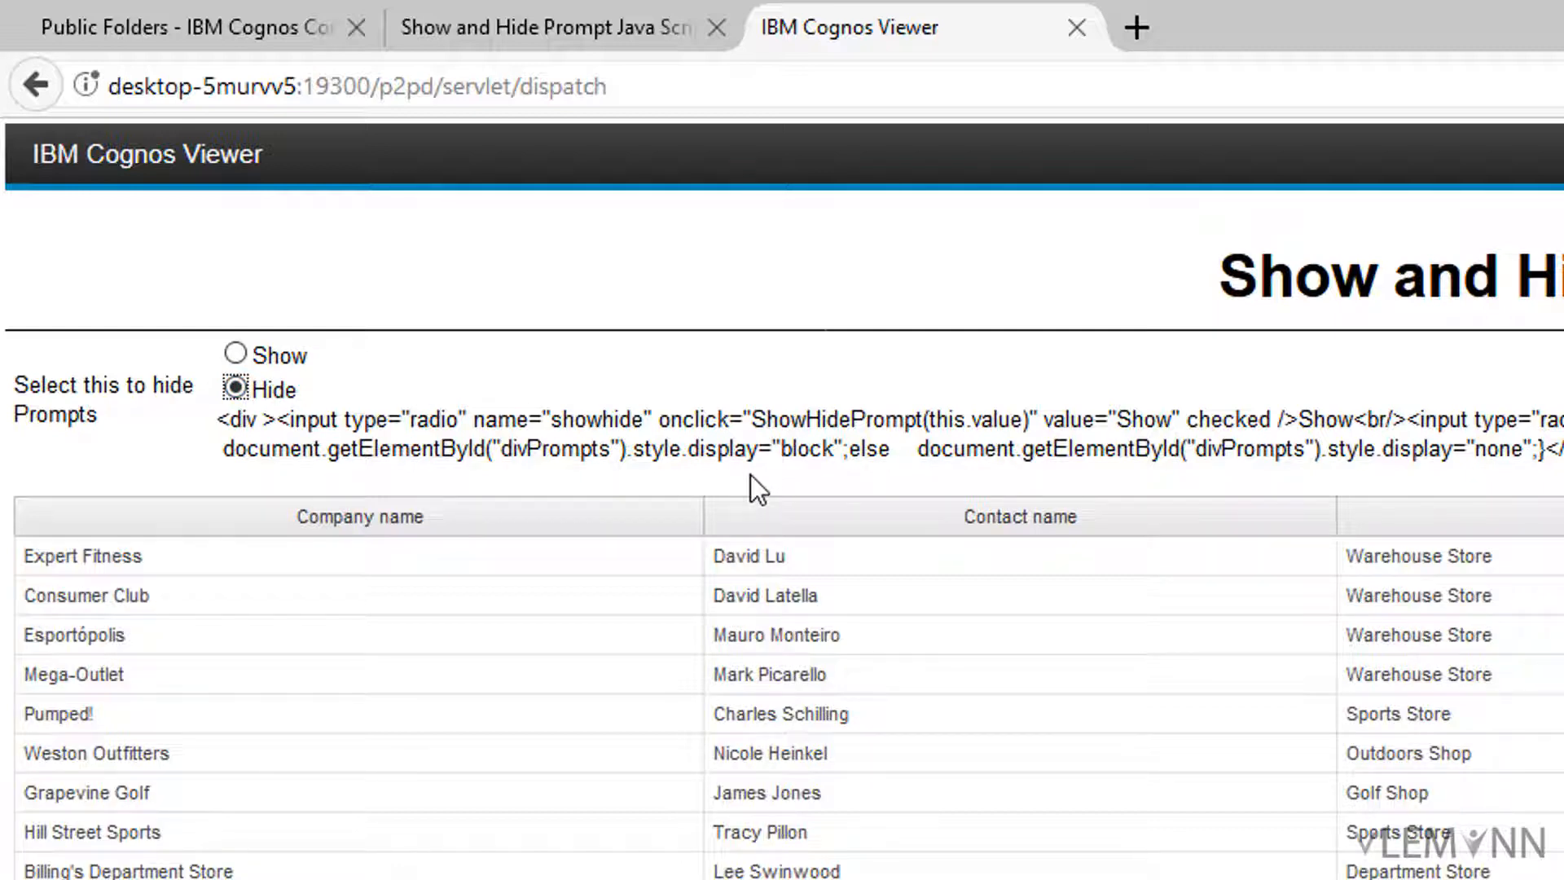
key(alt+Tab)
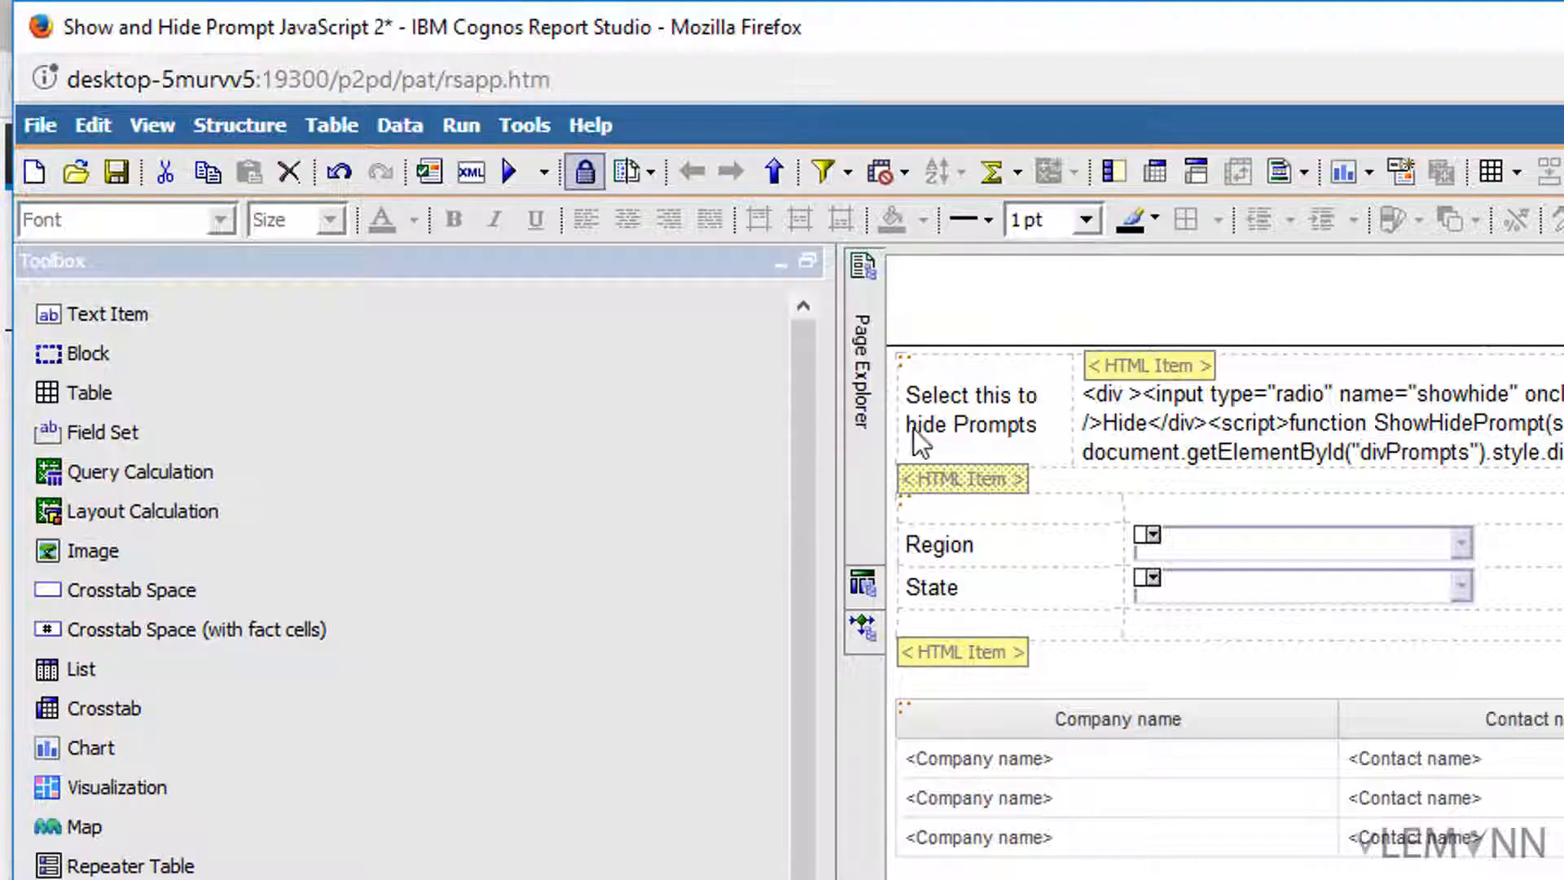
double_click(941, 487)
drag(1306, 544, 909, 490)
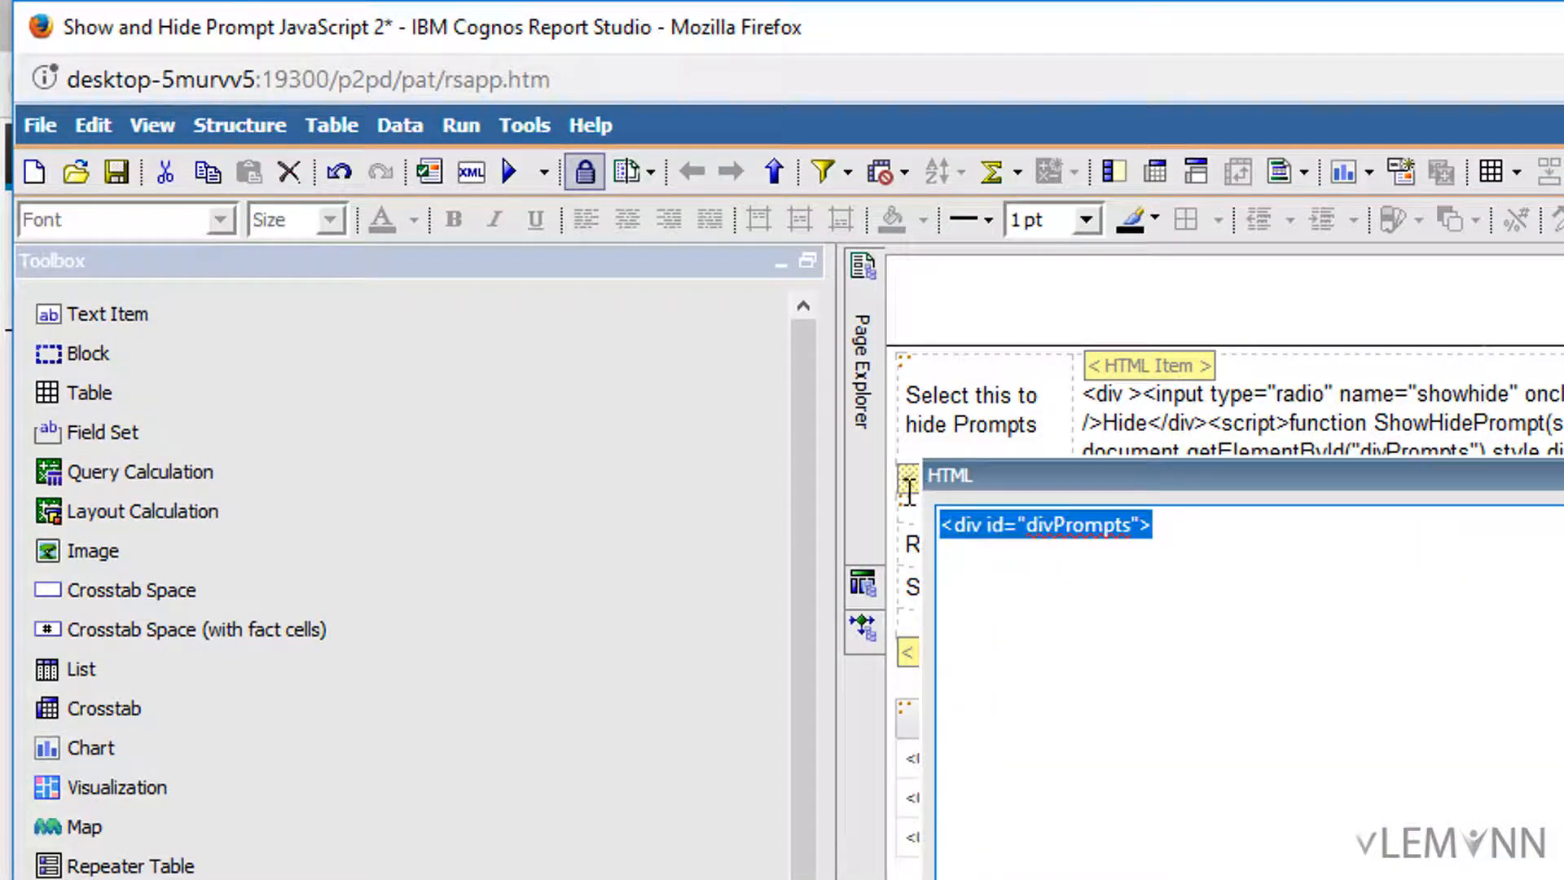
key(Delete)
Switch to IBM Cognos Viewer and choose Show to test displaying the prompts again
key(alt+Tab)
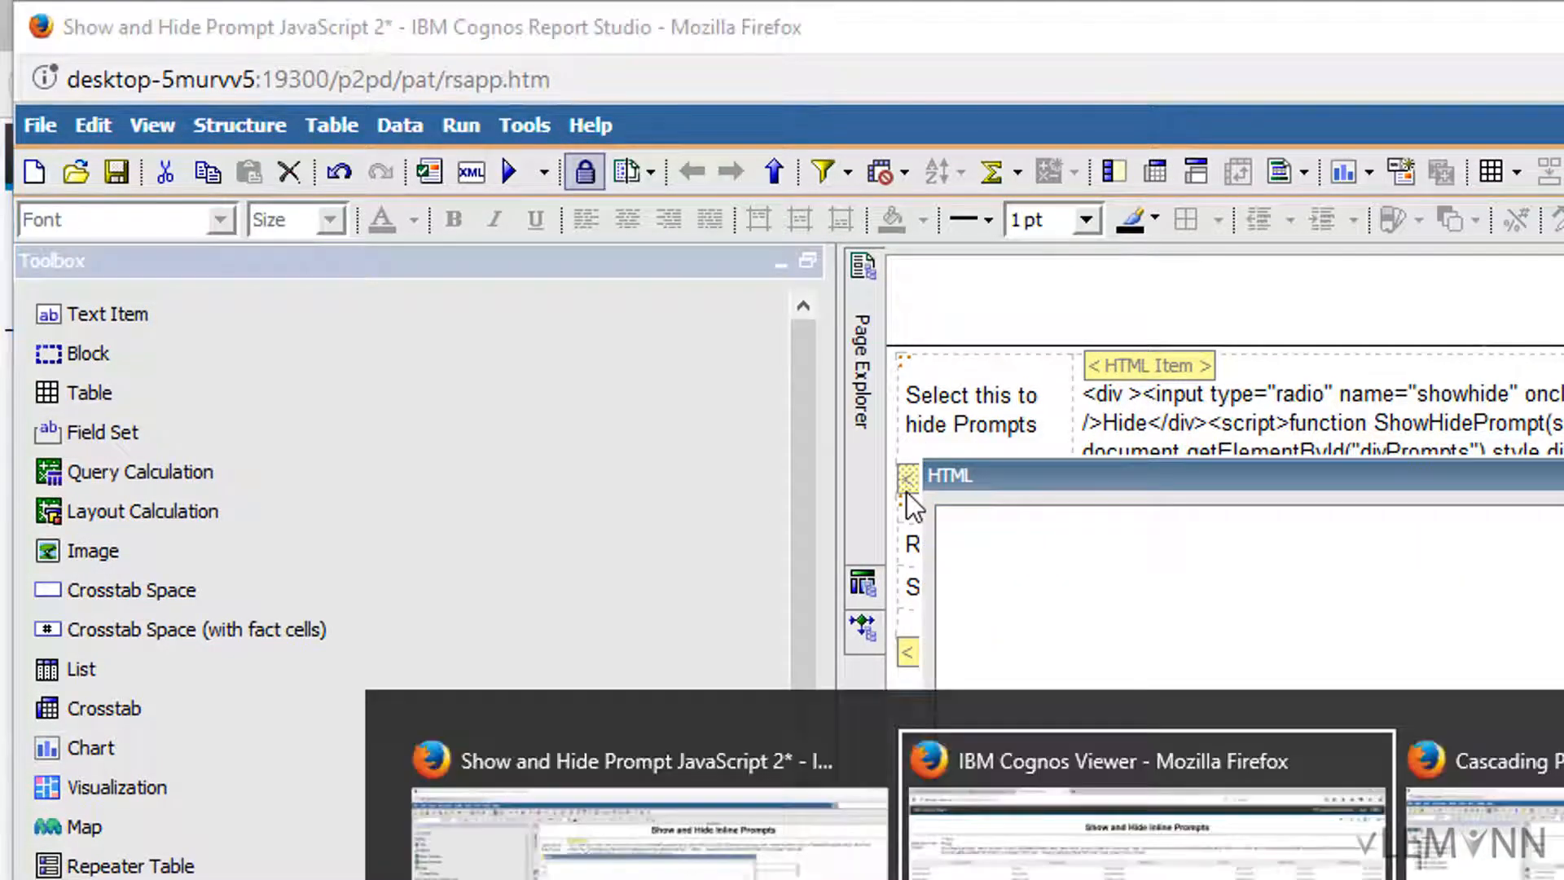
click(235, 354)
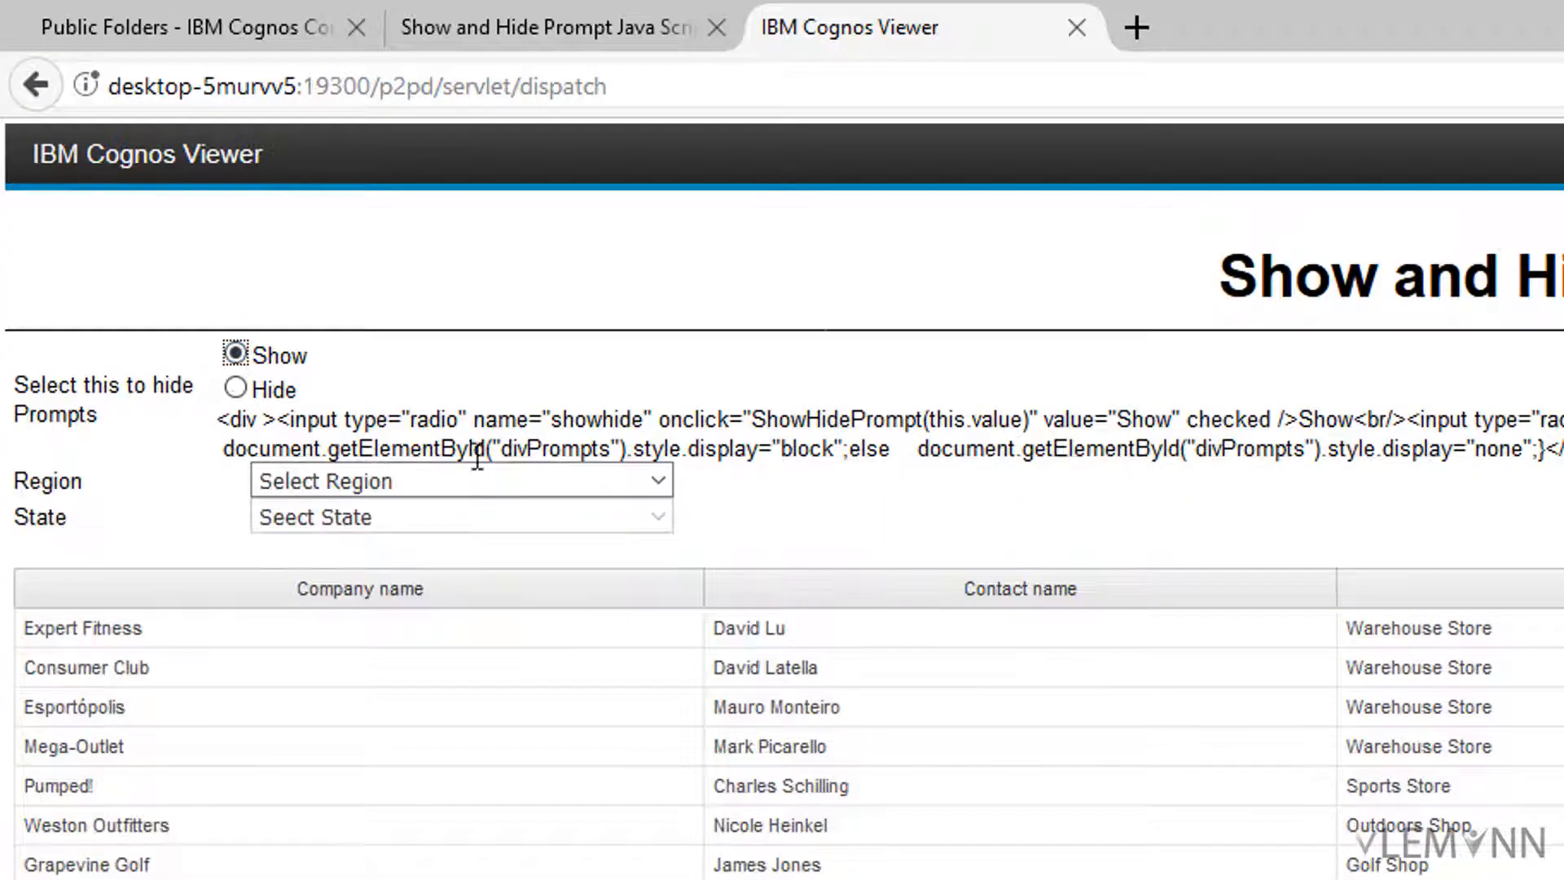
Return to Report Studio, discard the open HTML edit, and check the code of the HTML item above the prompt table
key(alt+Tab)
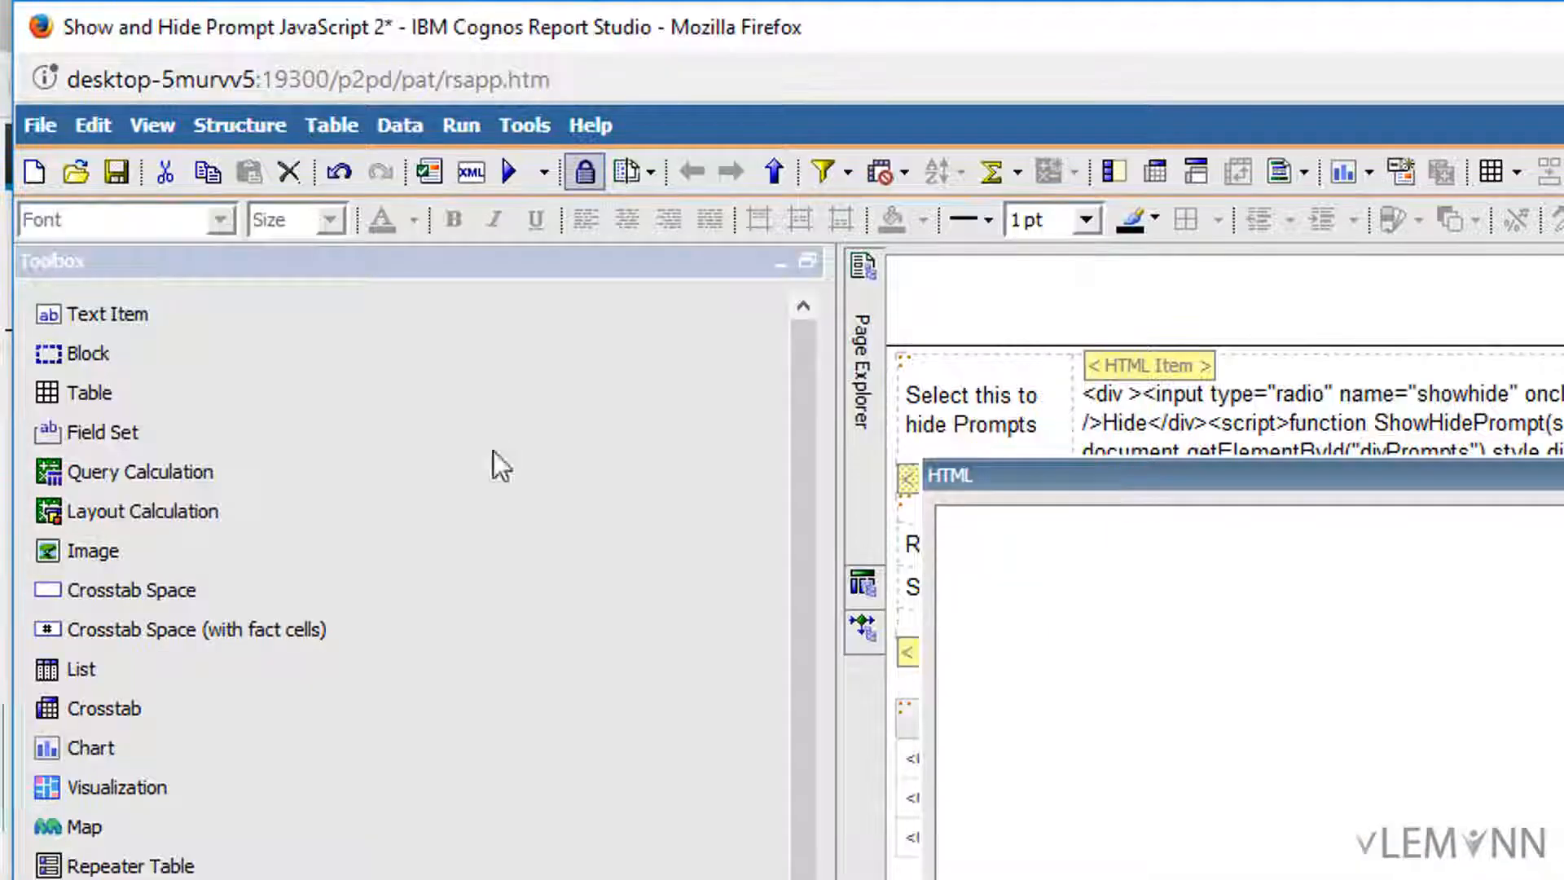
key(Escape)
double_click(916, 468)
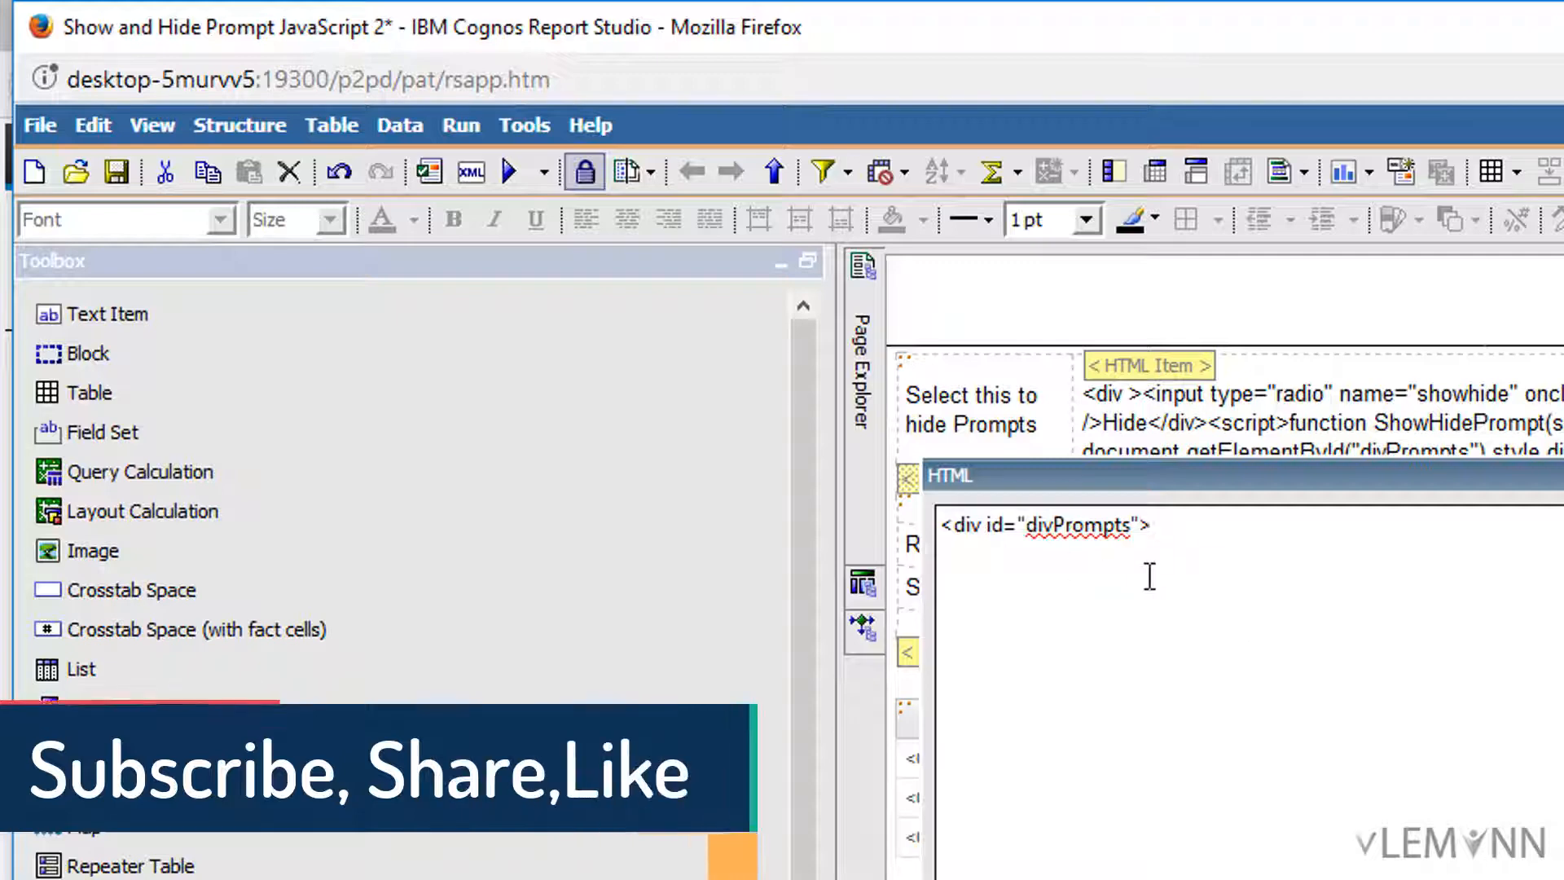
key(Escape)
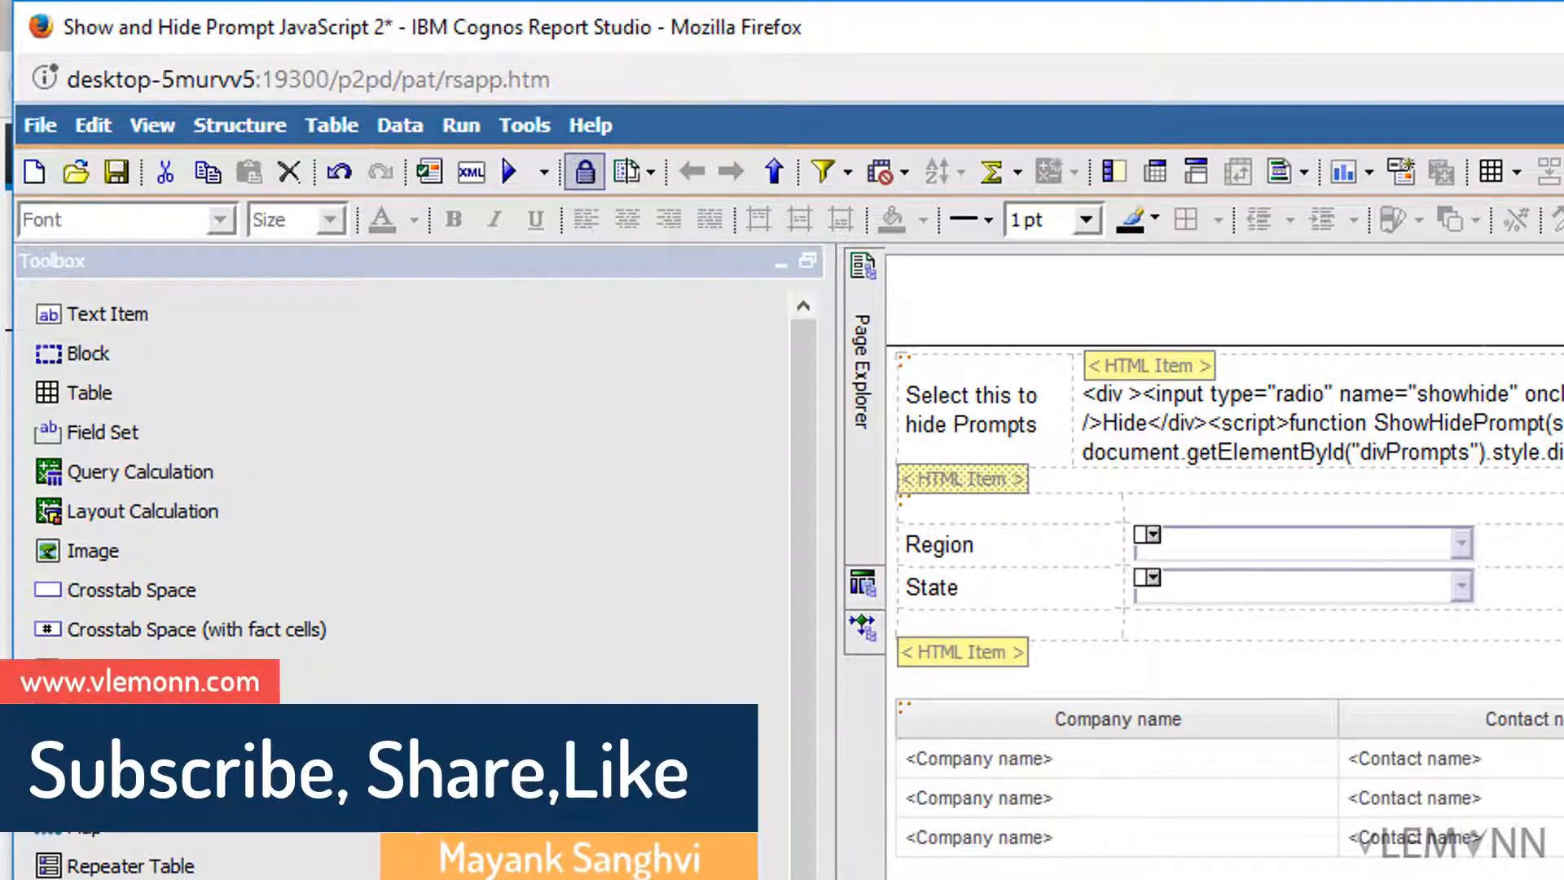